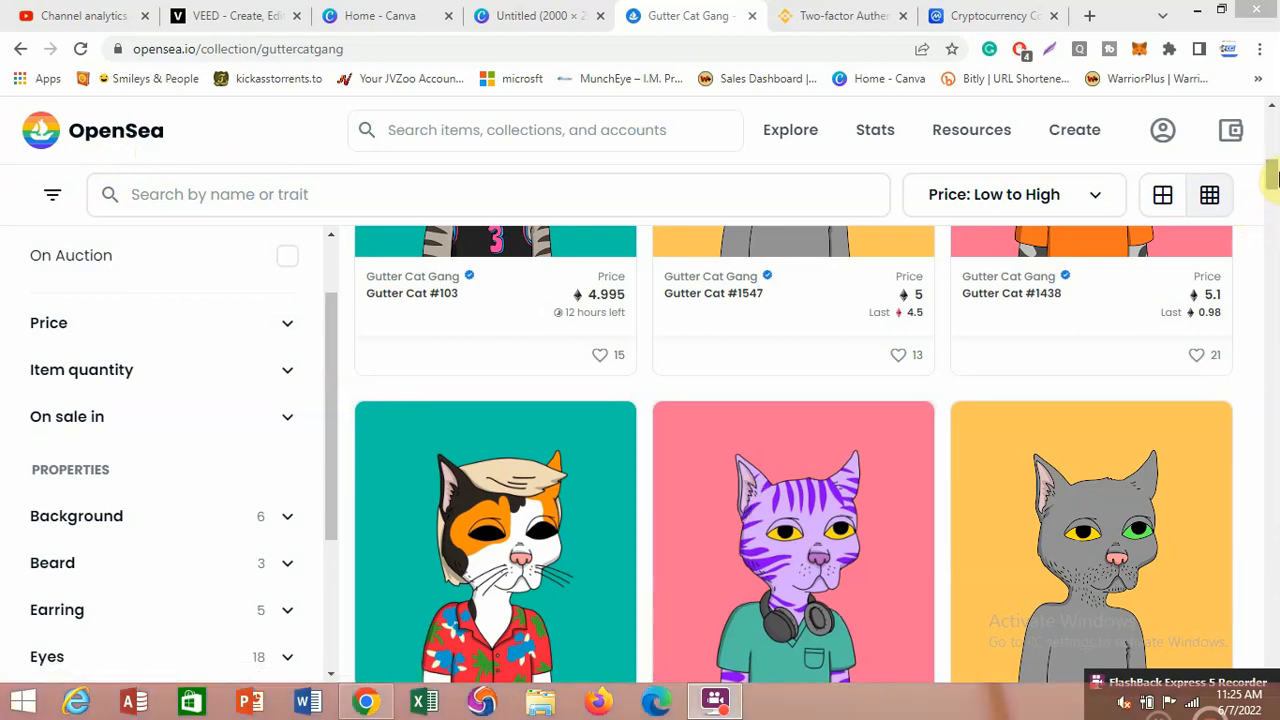
Examine the cat artworks in the Gutter Cat Gang collection, comparing their backgrounds, clothing, headwear and listed prices
left_click_drag(1275, 172, 1270, 205)
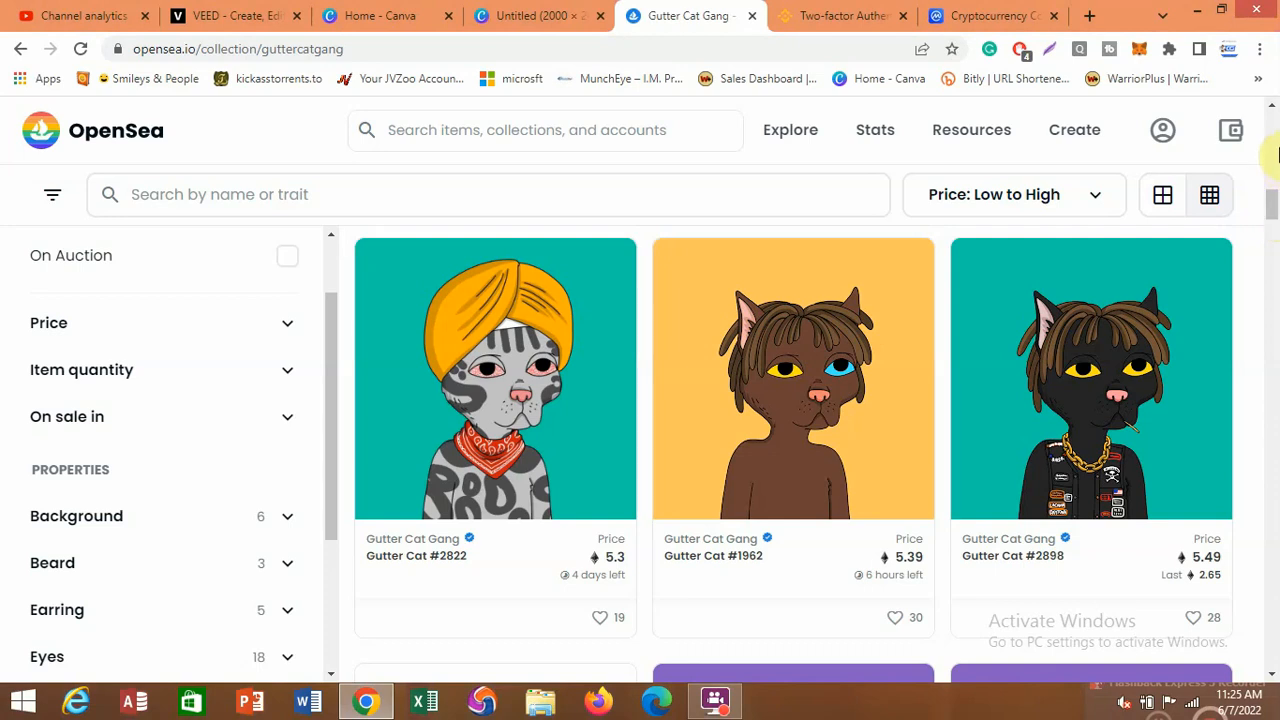
left_click_drag(1270, 205, 1272, 163)
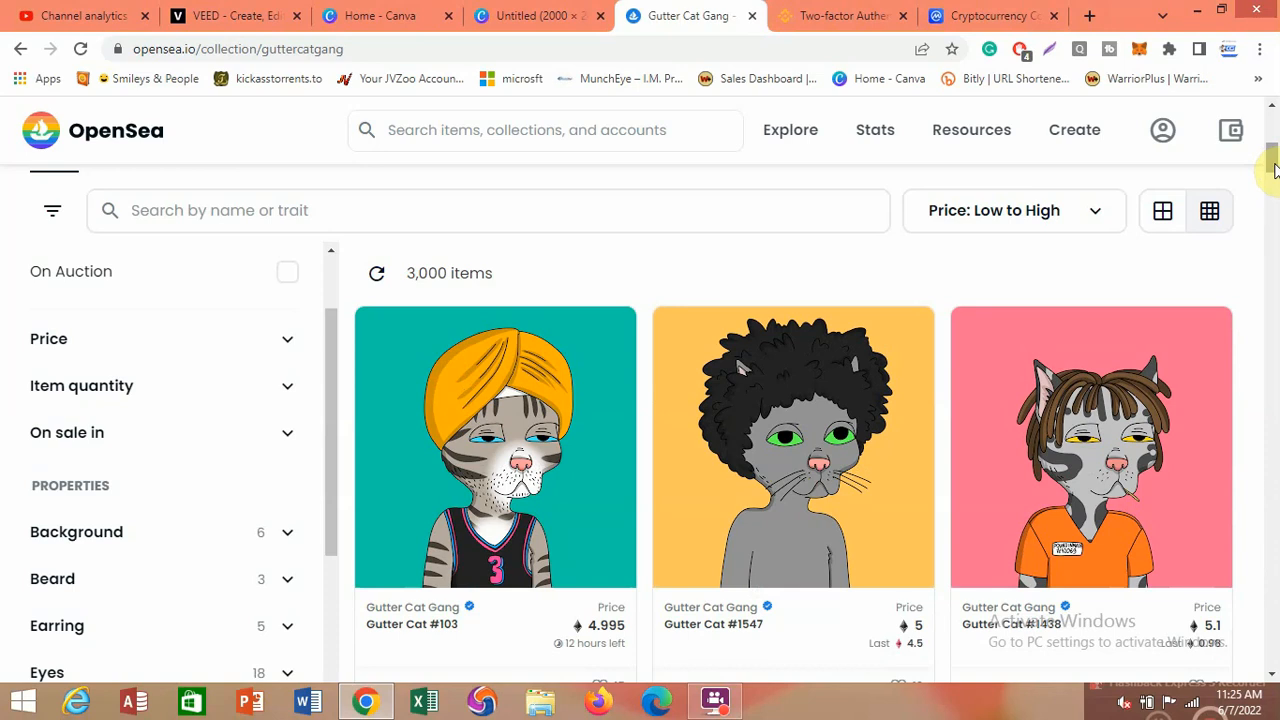
scroll(1273, 170, "down", 4)
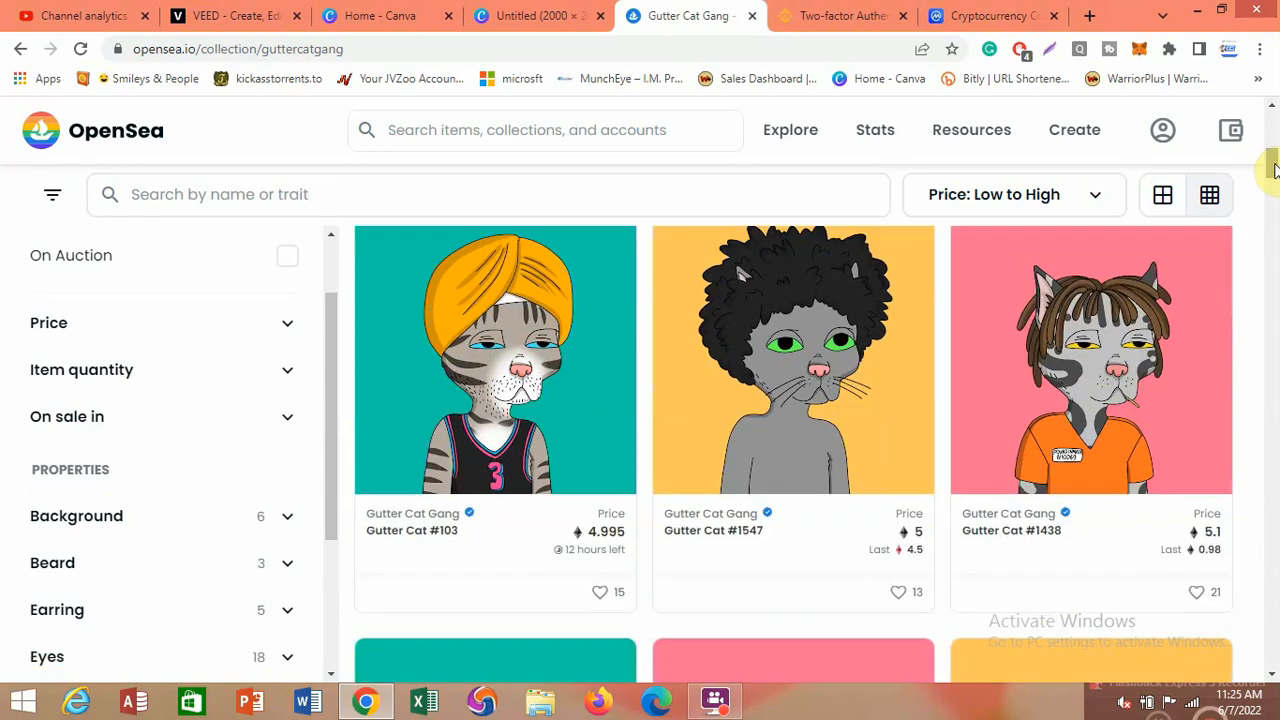
scroll(1273, 170, "down", 4)
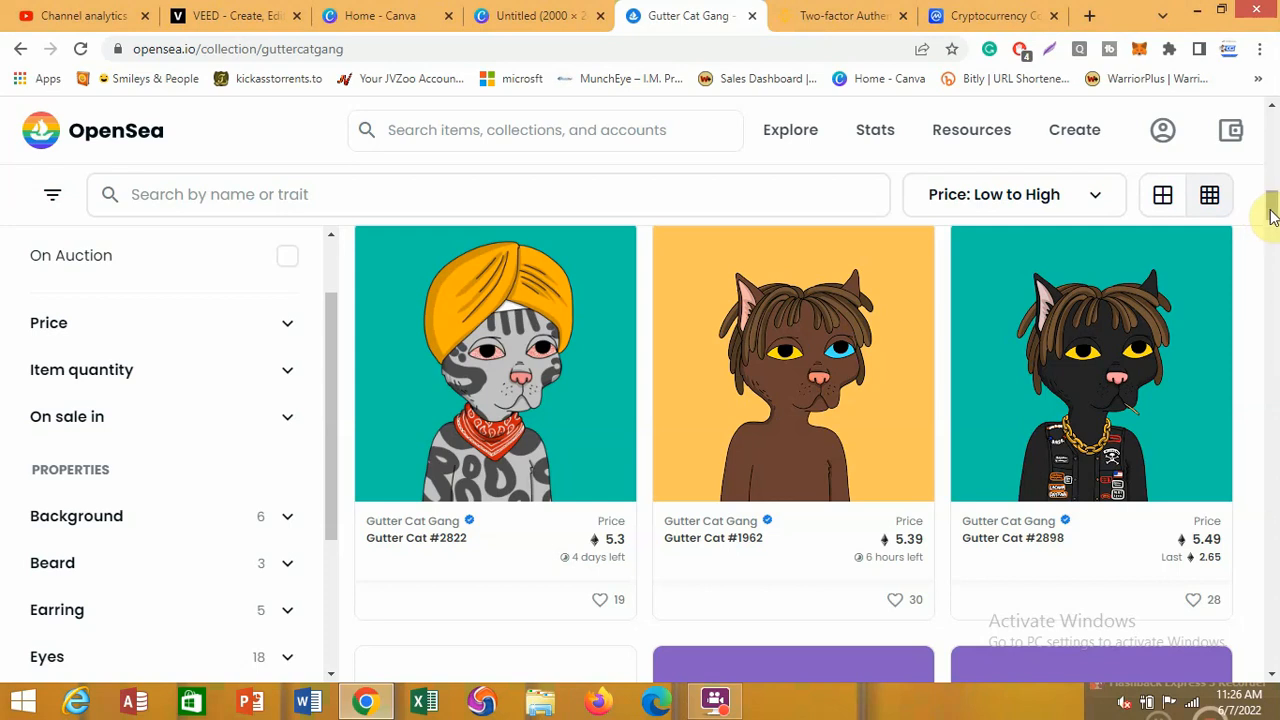
left_click_drag(1271, 212, 1271, 204)
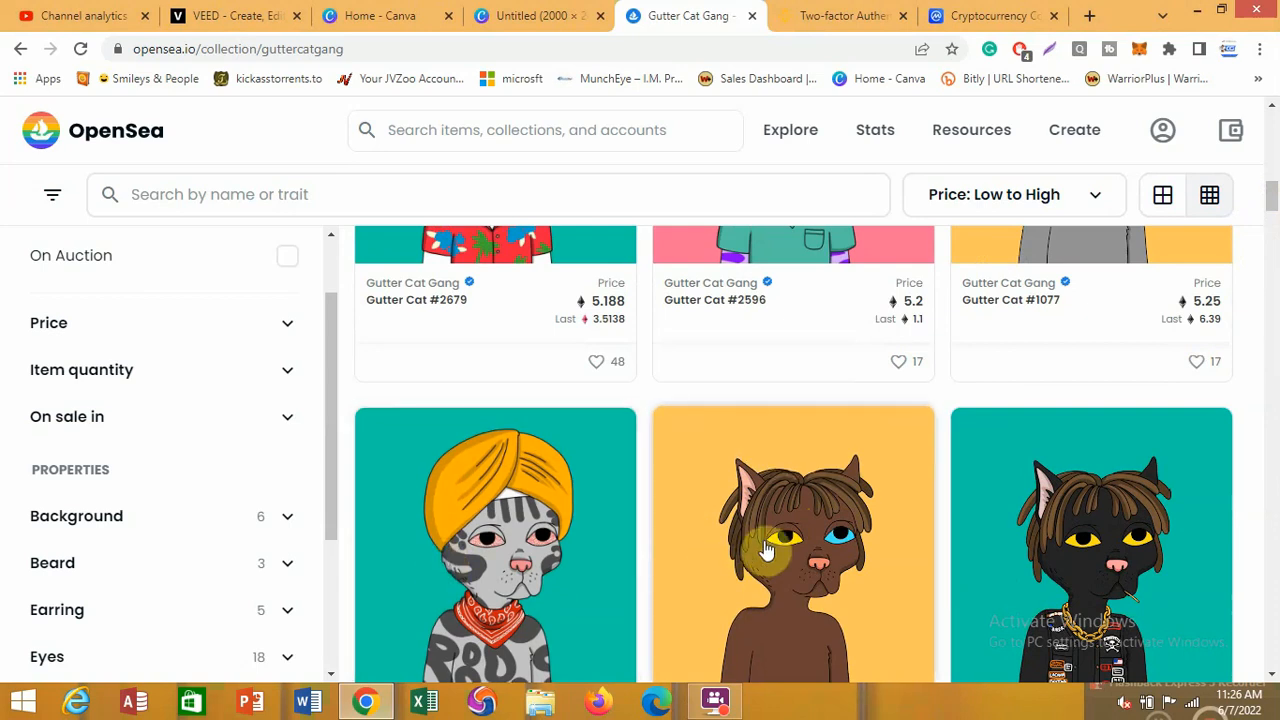
scroll(555, 507, "down", 1)
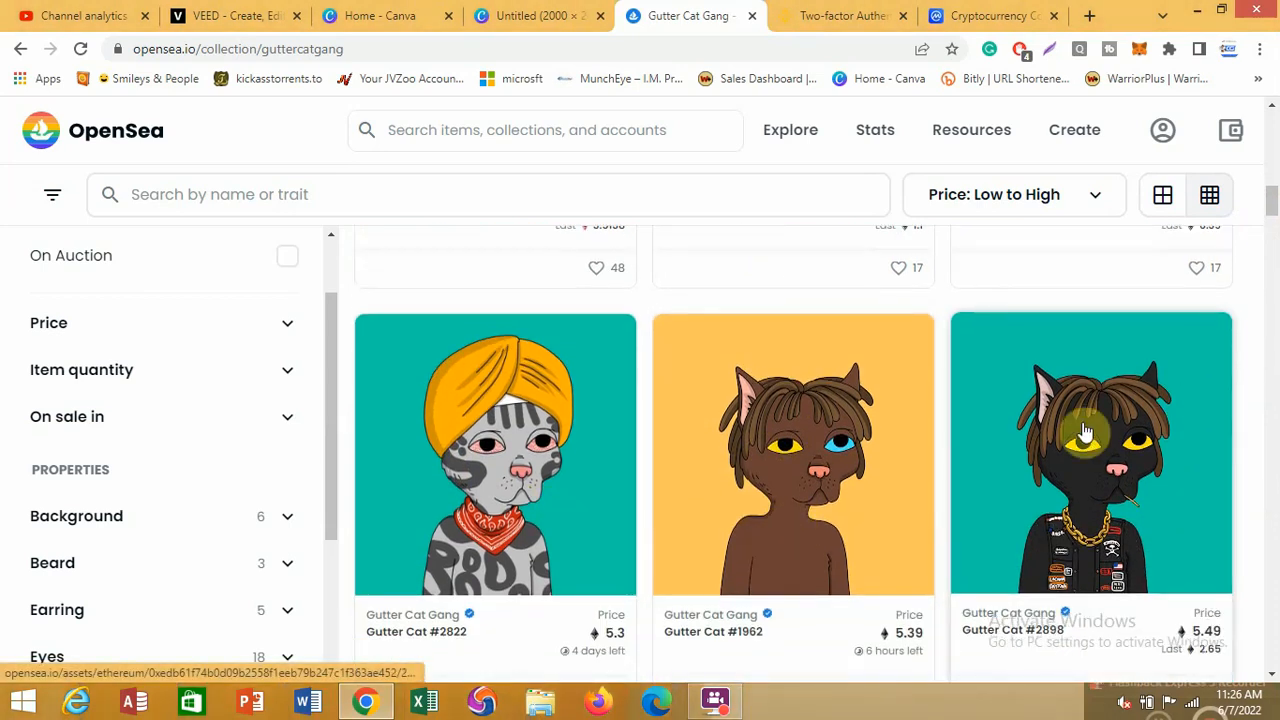
scroll(1086, 430, "up", 2)
scroll(1086, 430, "up", 5)
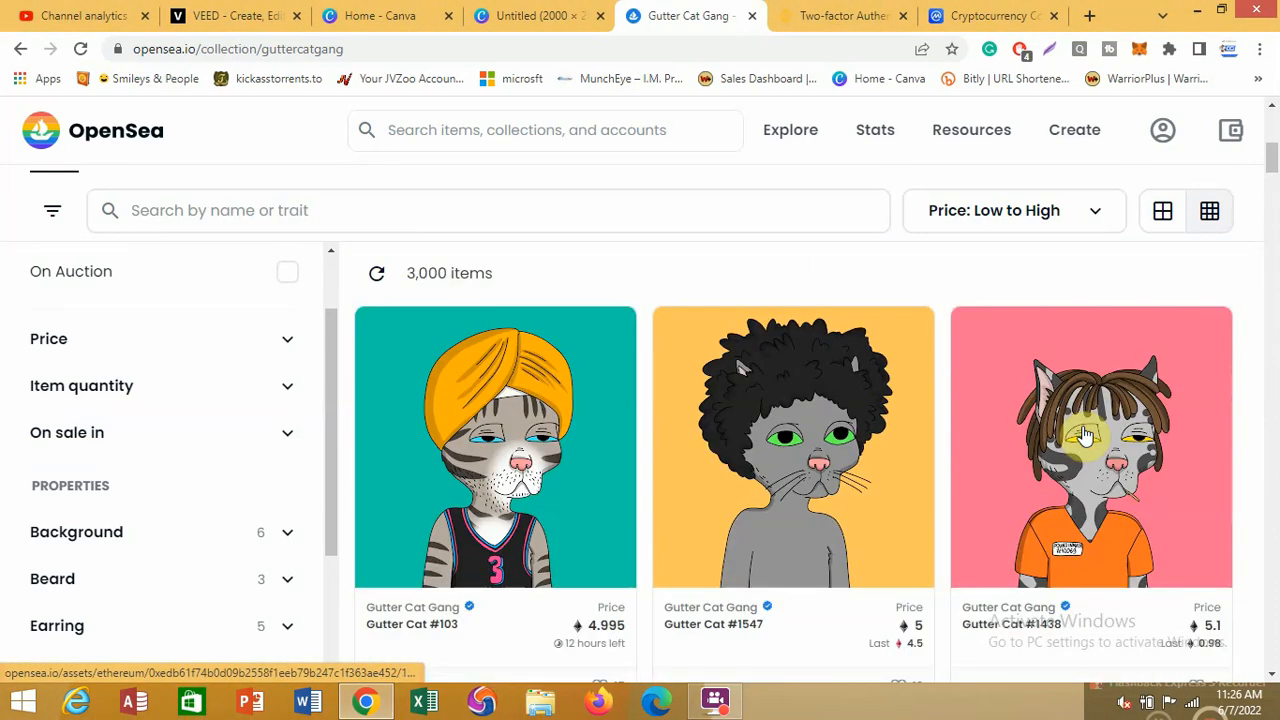
scroll(1083, 441, "down", 2)
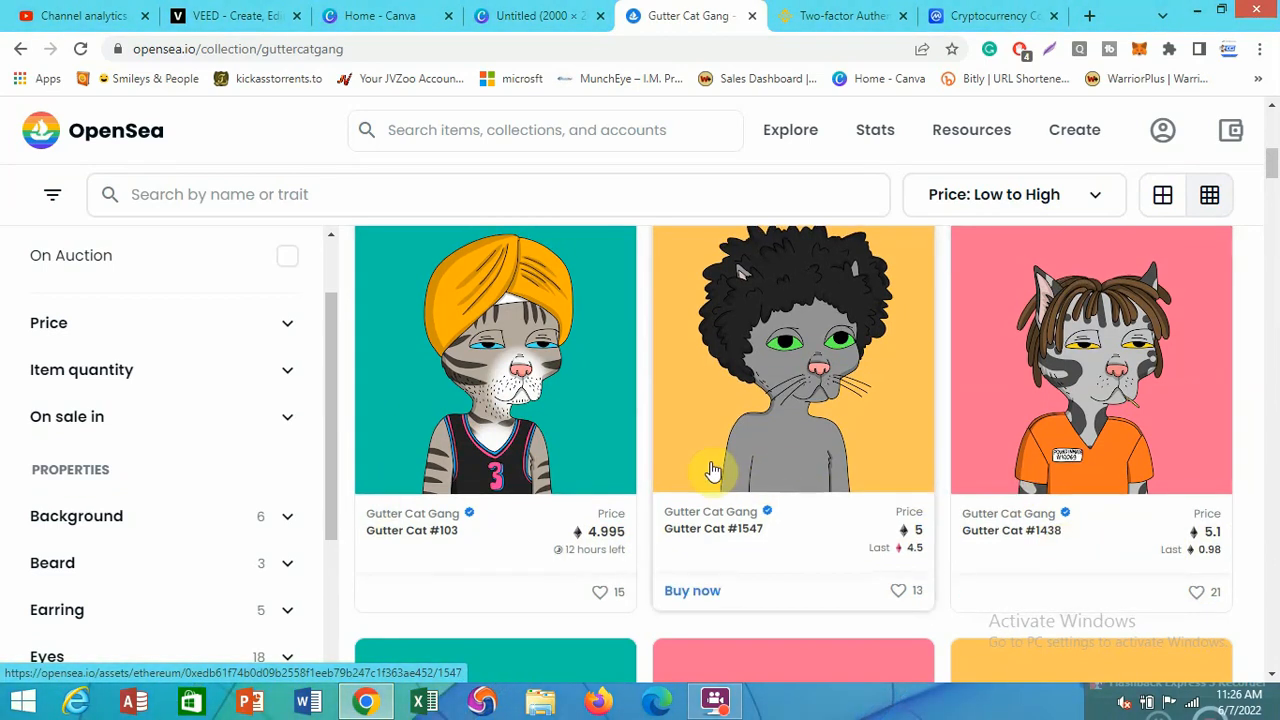
scroll(809, 477, "up", 1)
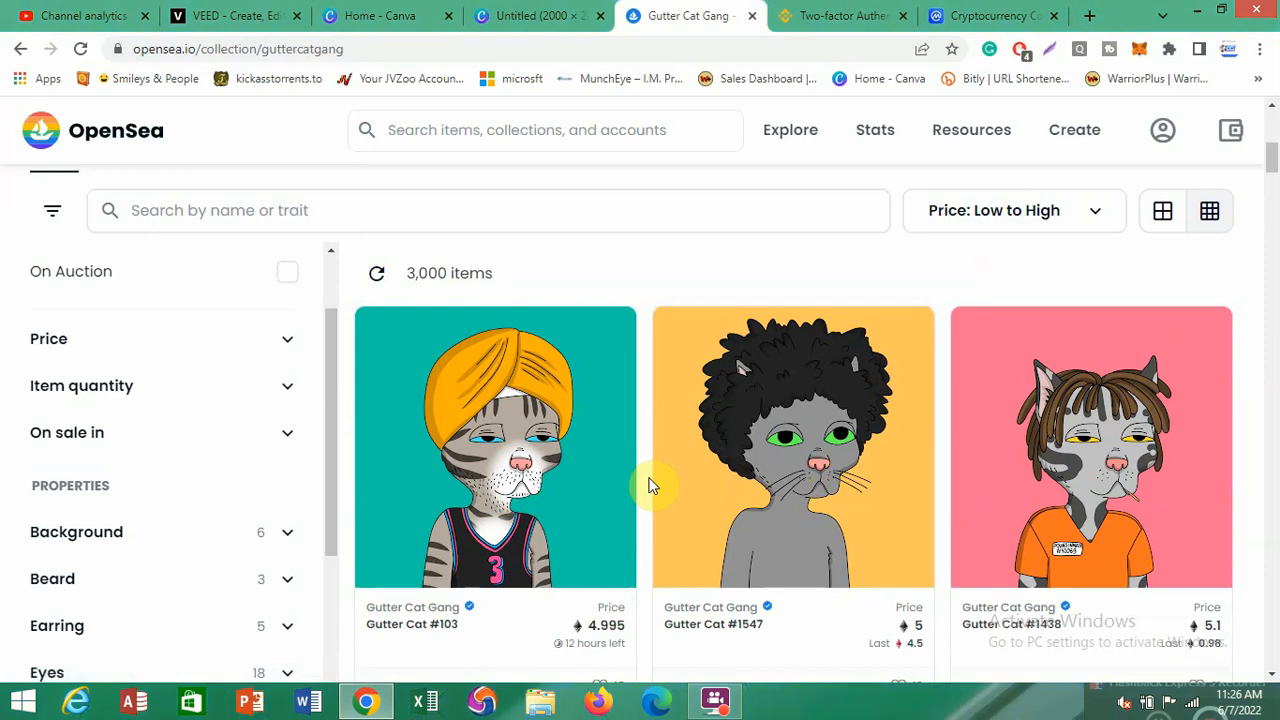
Switch to the untitled 2000 × 2000 px design in Canva and examine the characters on its first three pages
left_click(360, 16)
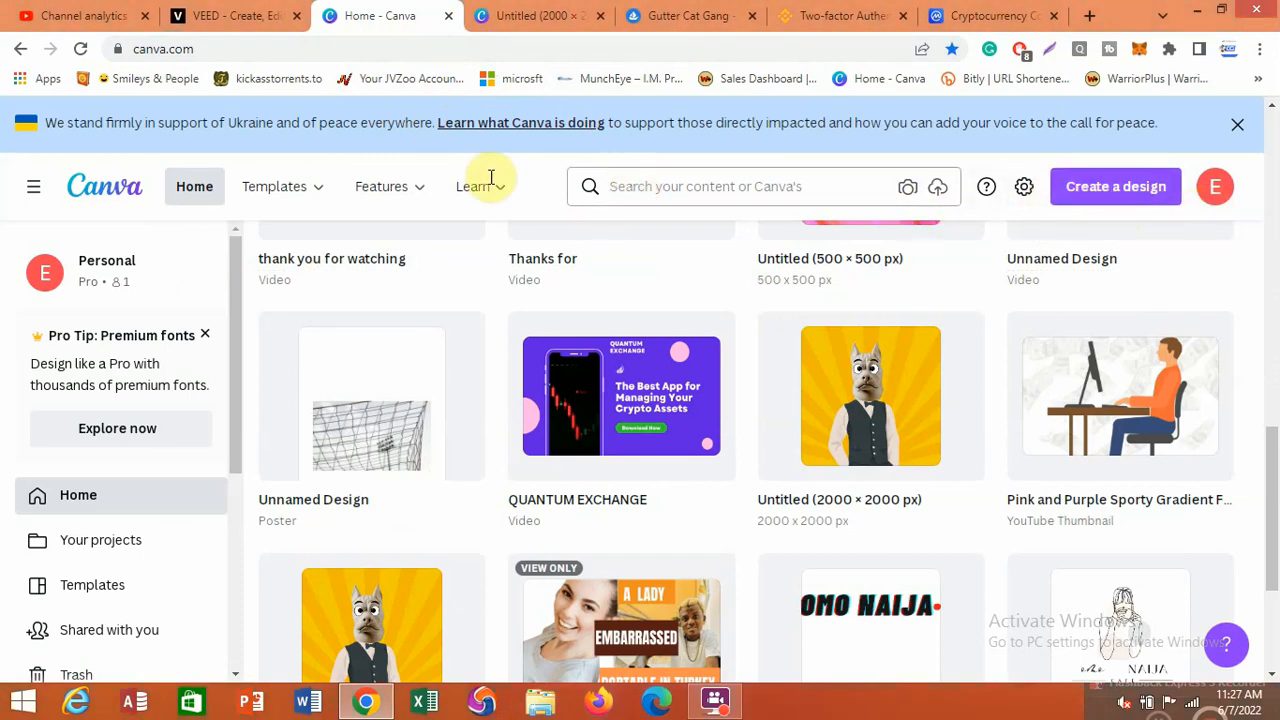
mouse_move(482, 190)
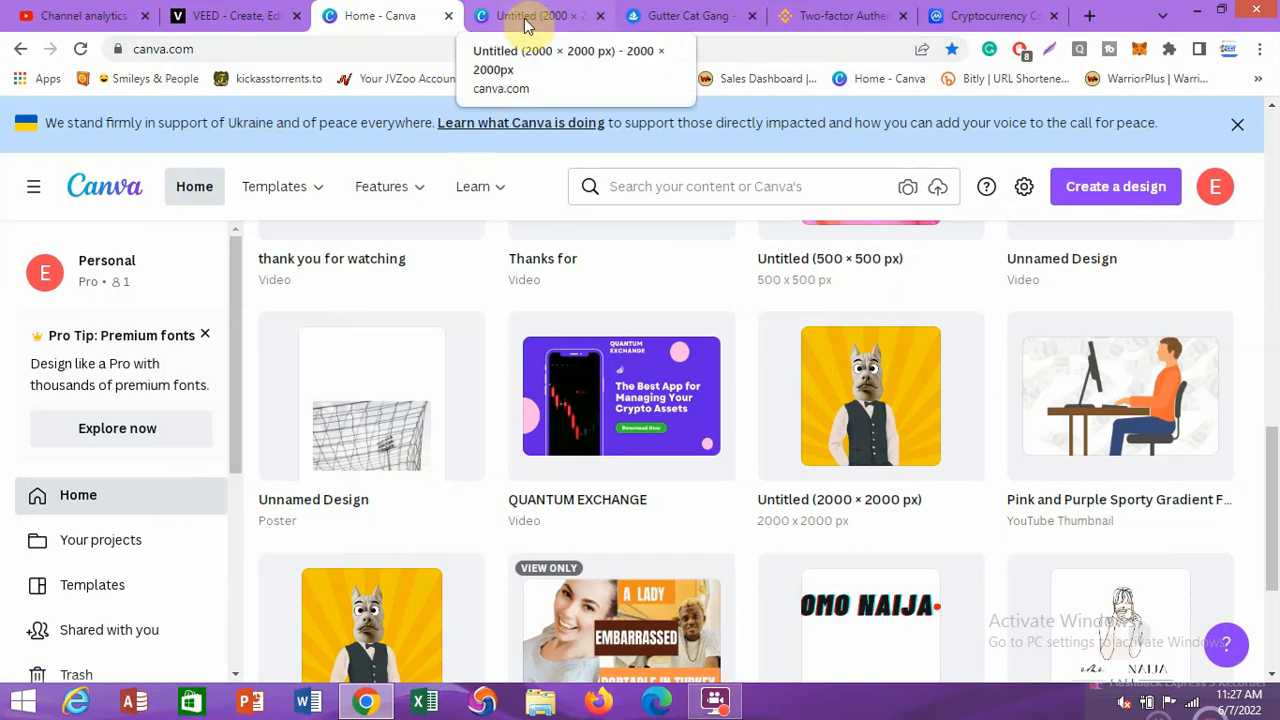
left_click(528, 20)
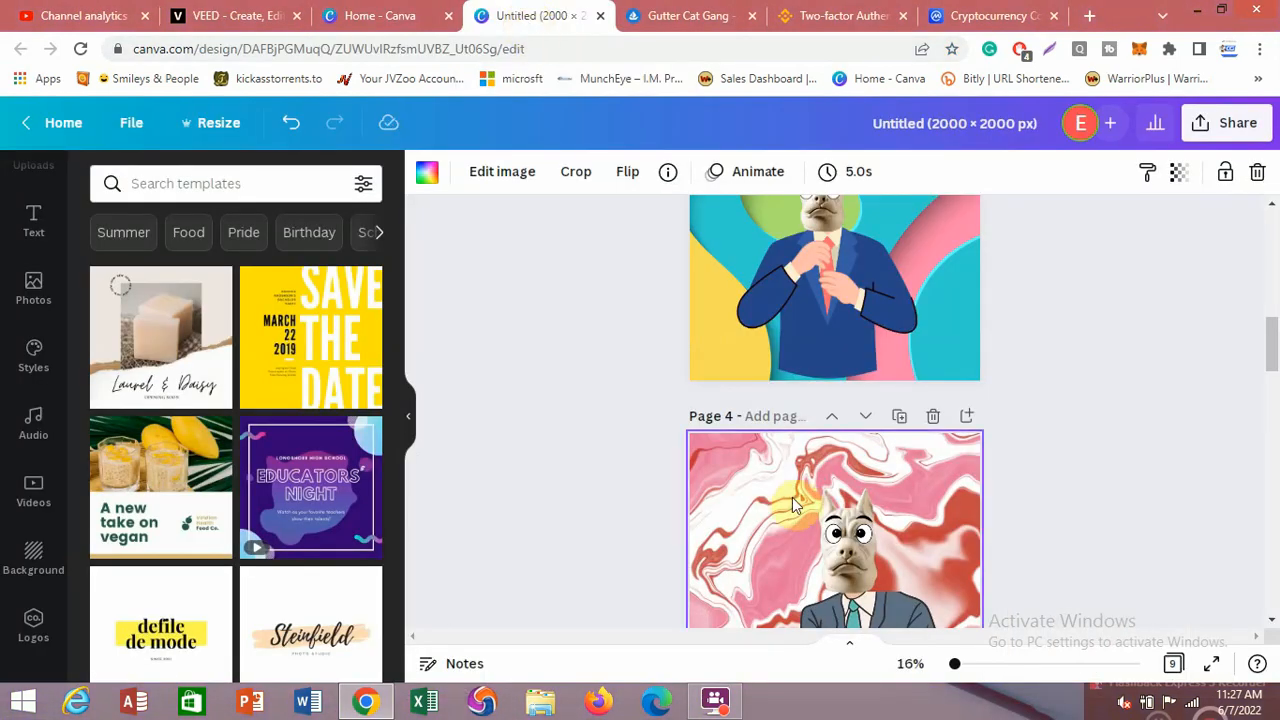
scroll(793, 505, "up", 3)
scroll(1050, 556, "down", 1)
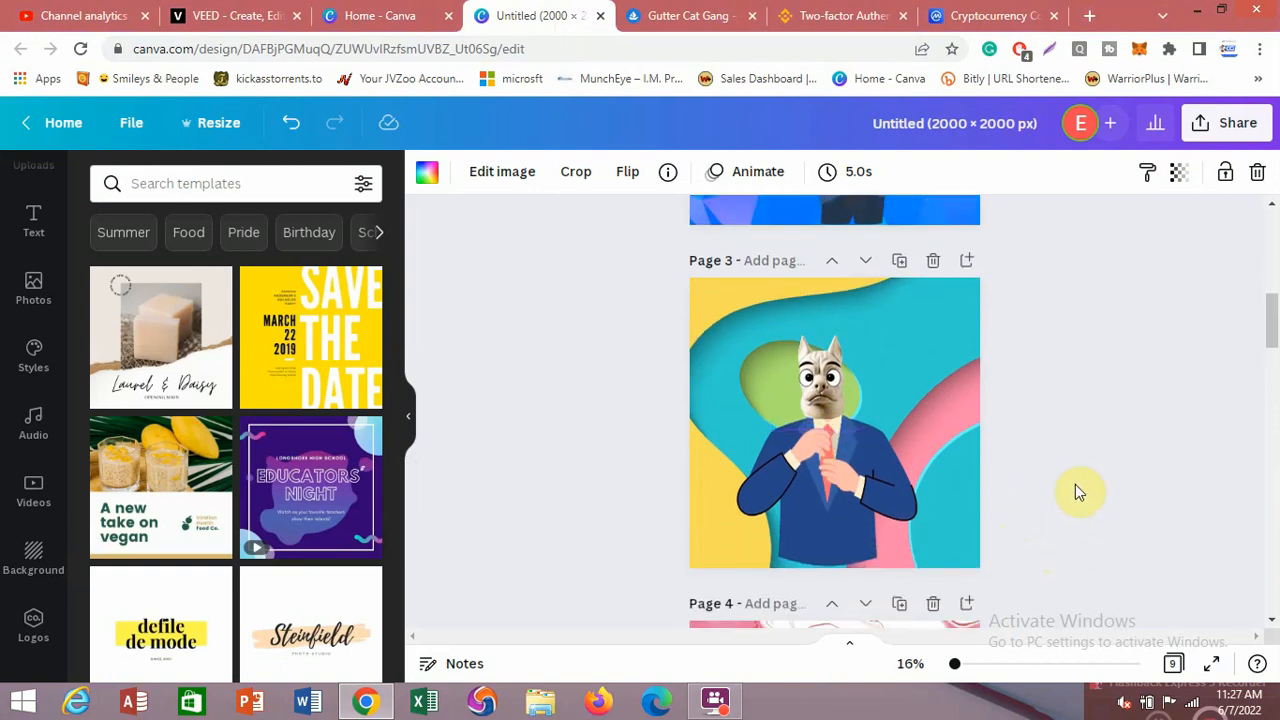
scroll(900, 512, "up", 5)
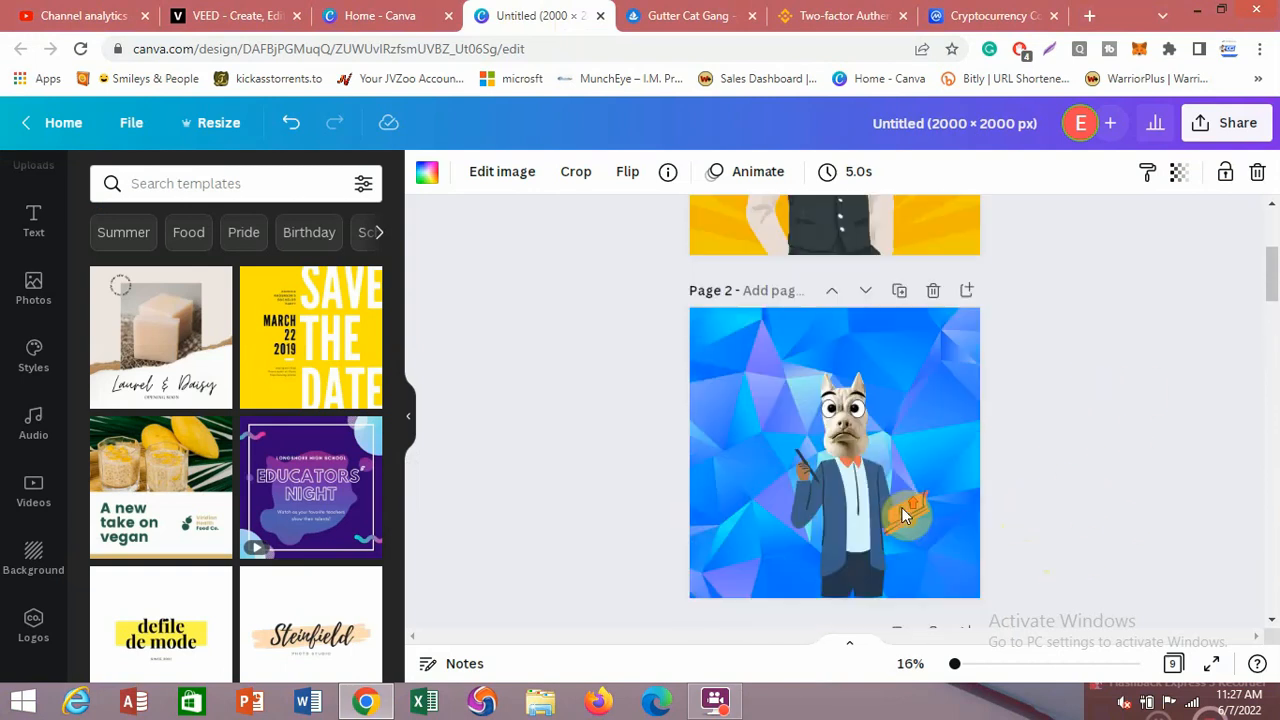
scroll(901, 507, "up", 3)
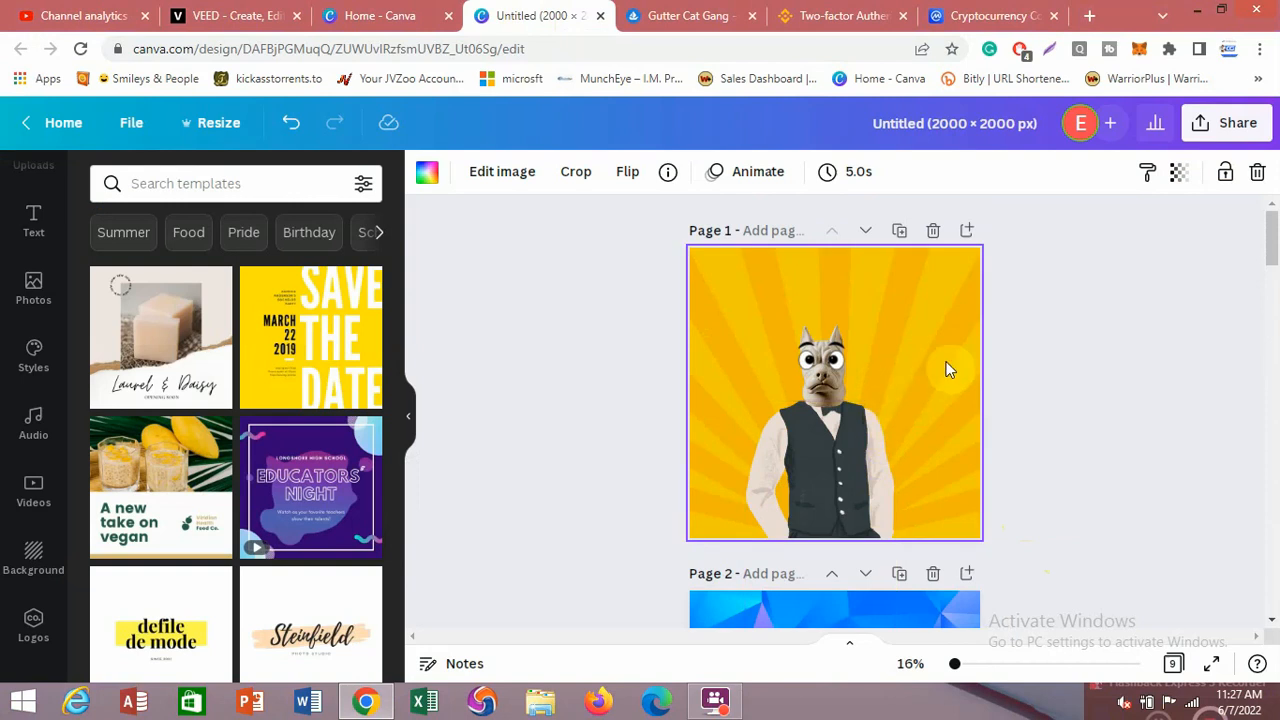
scroll(935, 395, "down", 3)
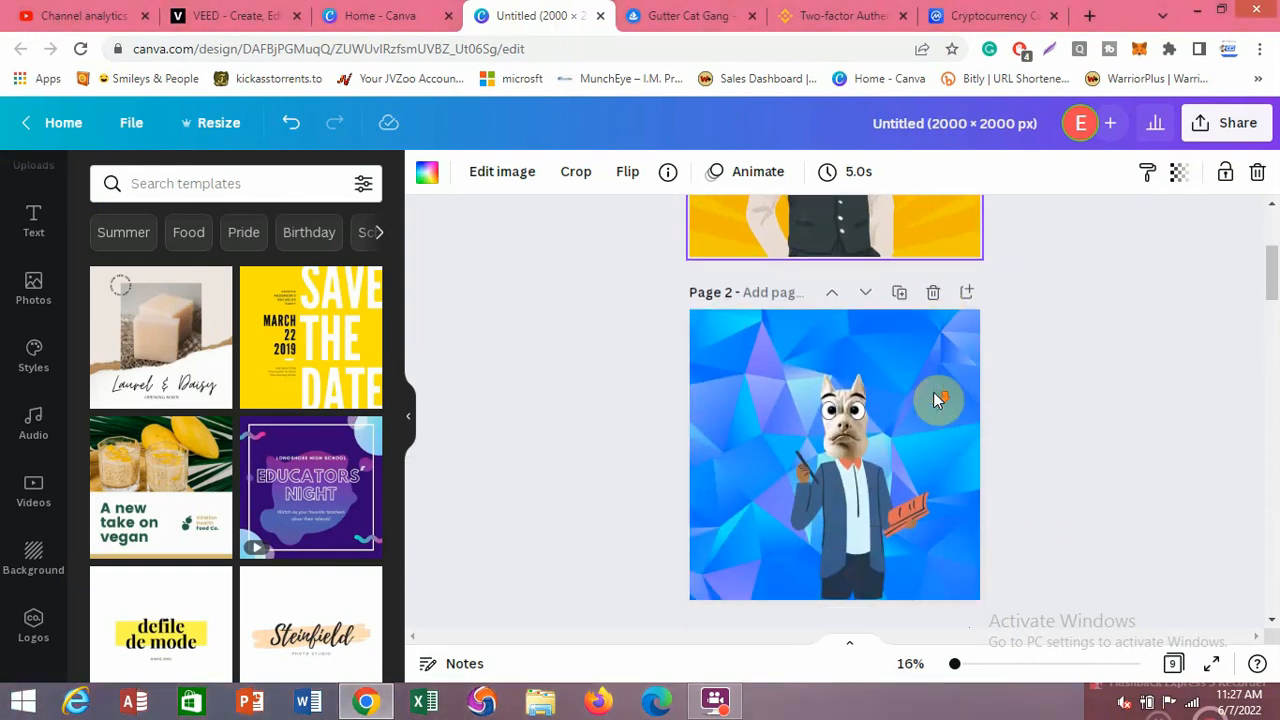
scroll(930, 395, "down", 2)
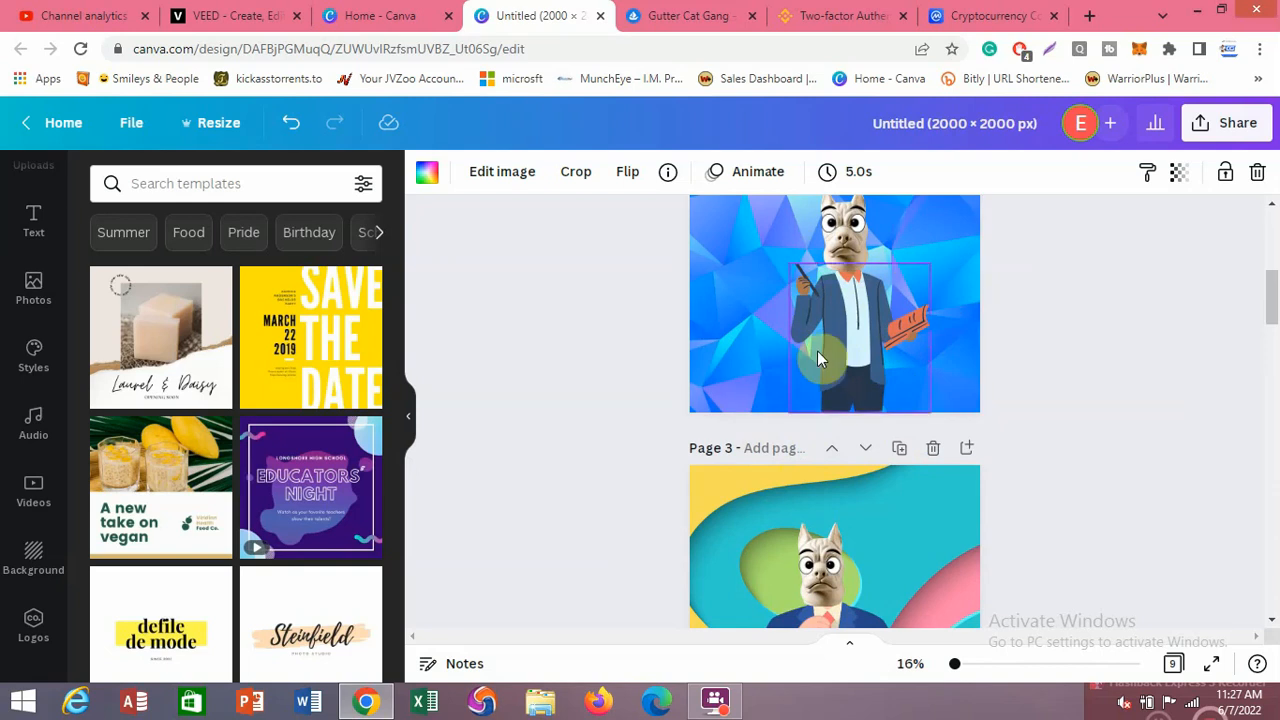
scroll(835, 504, "down", 2)
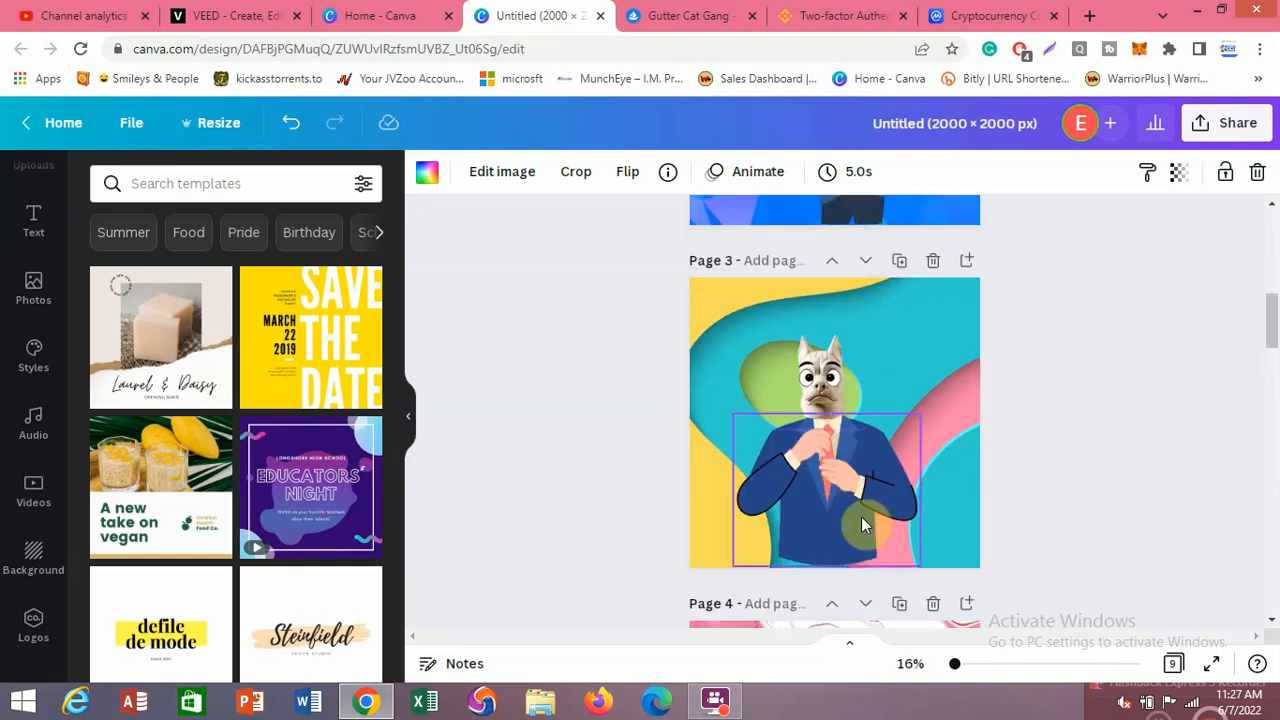
Go back to the Gutter Cat Gang collection on OpenSea and review how the cats vary in traits and backgrounds
left_click(698, 17)
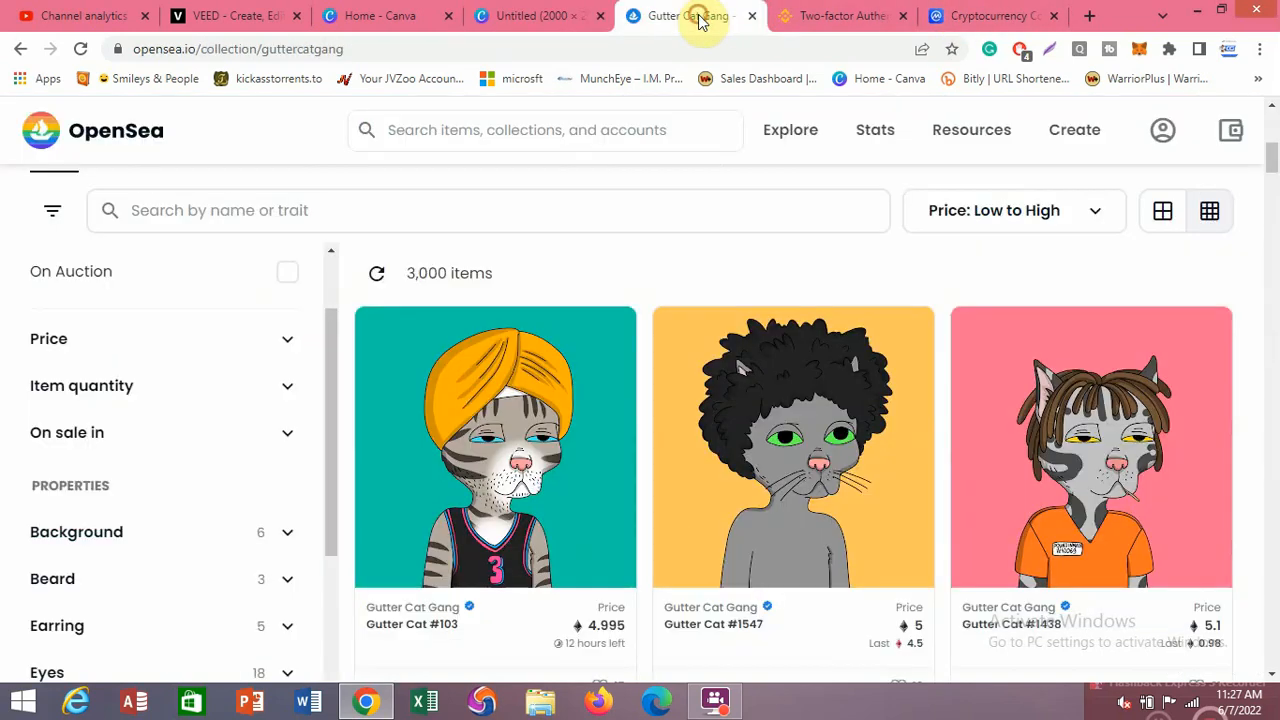
scroll(918, 432, "down", 2)
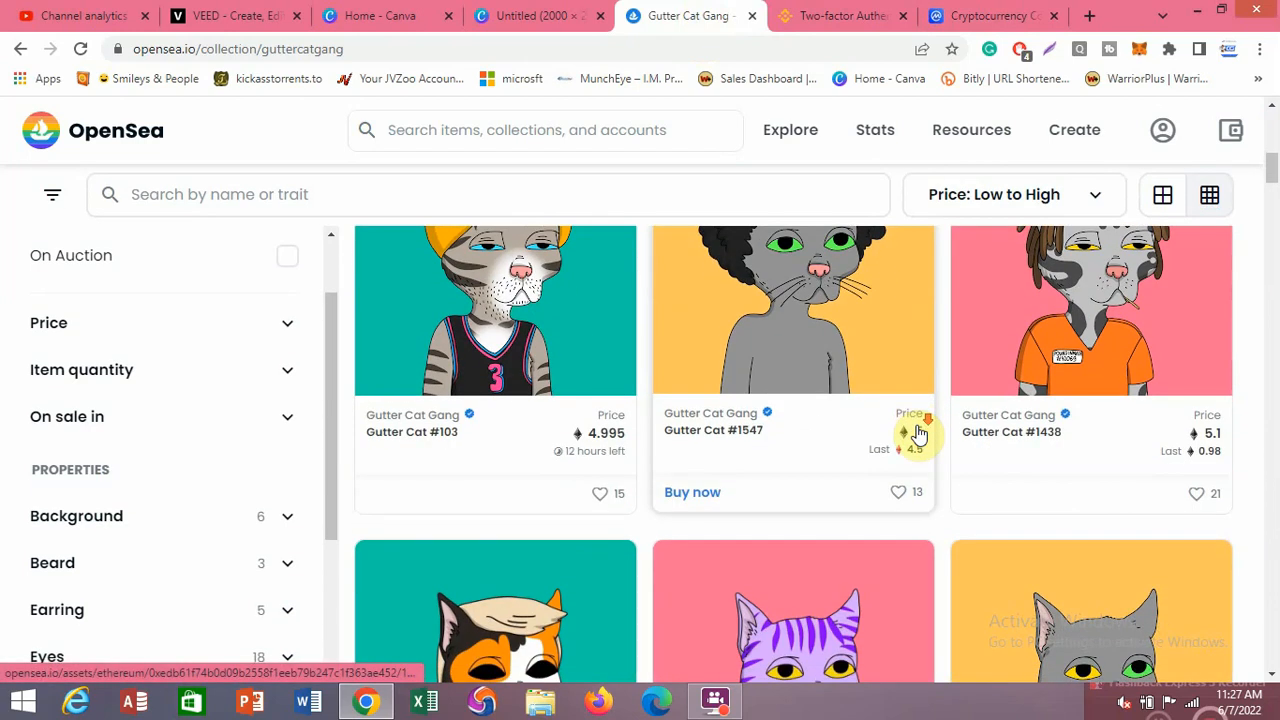
scroll(918, 432, "down", 1)
scroll(918, 432, "down", 3)
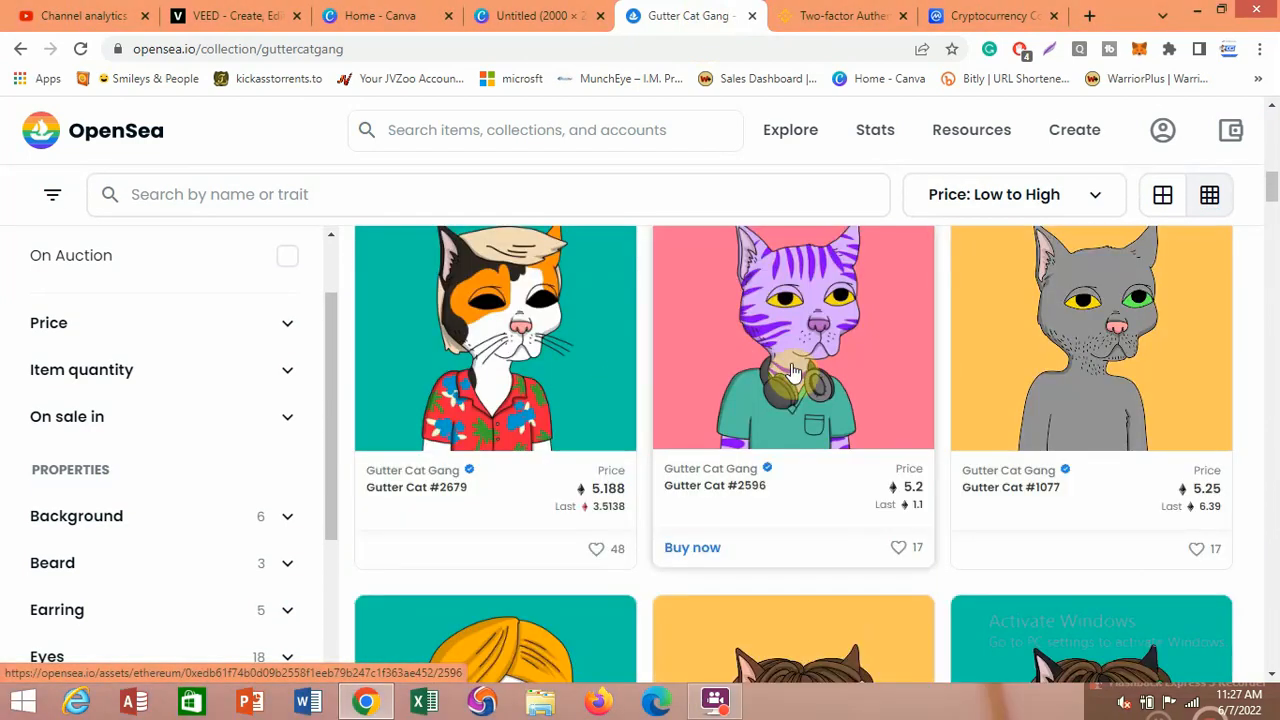
scroll(780, 366, "up", 2)
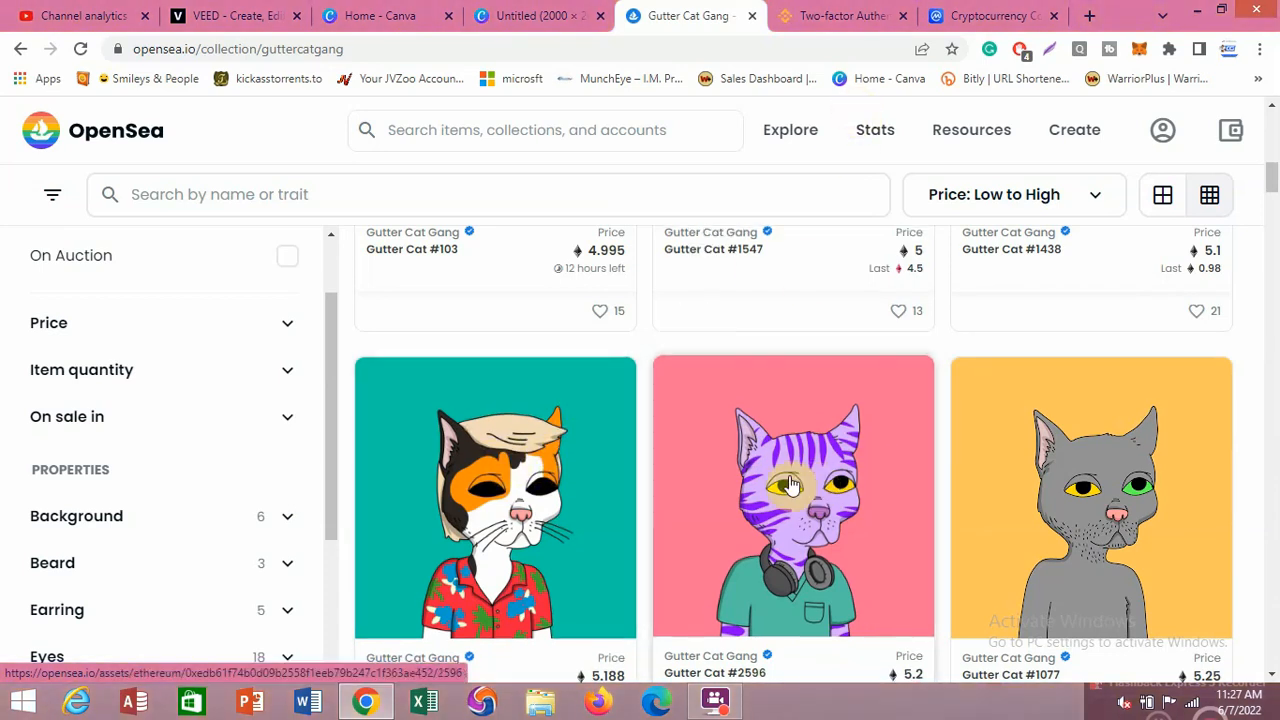
scroll(705, 487, "up", 3)
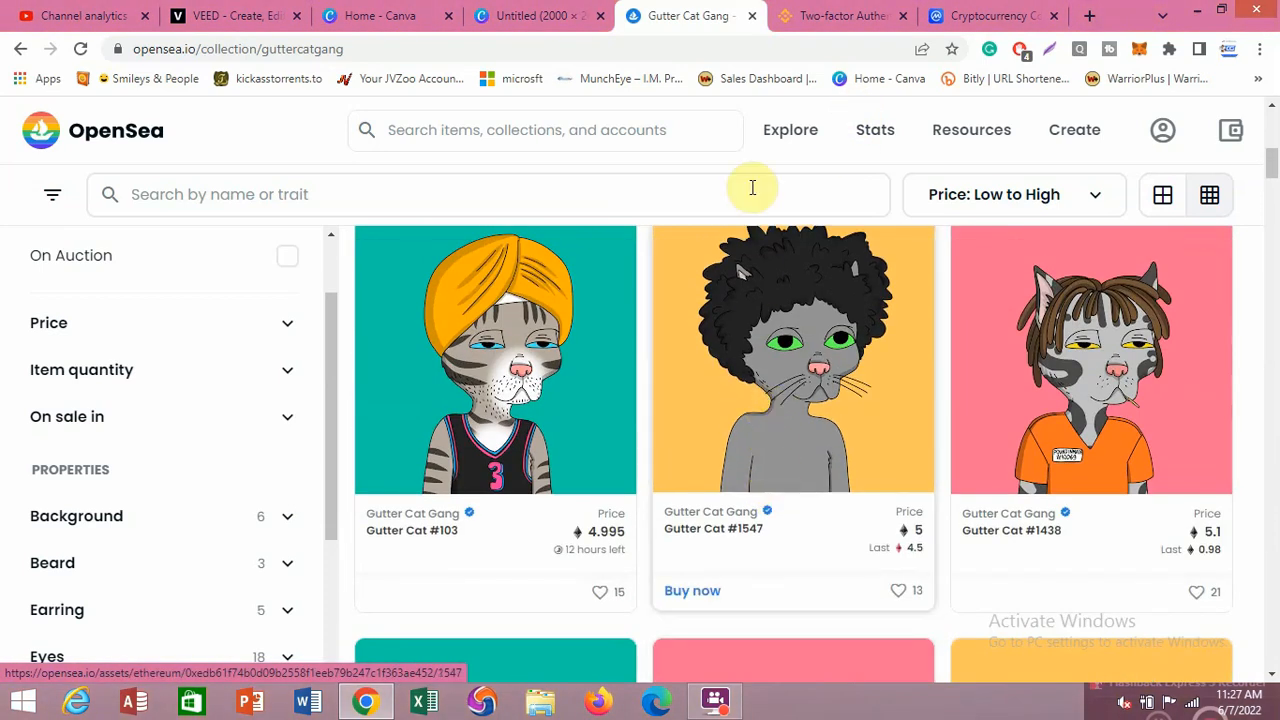
Return to the 2000 × 2000 px Canva design and examine the outfit and background variations on pages 2 to 7
left_click(532, 14)
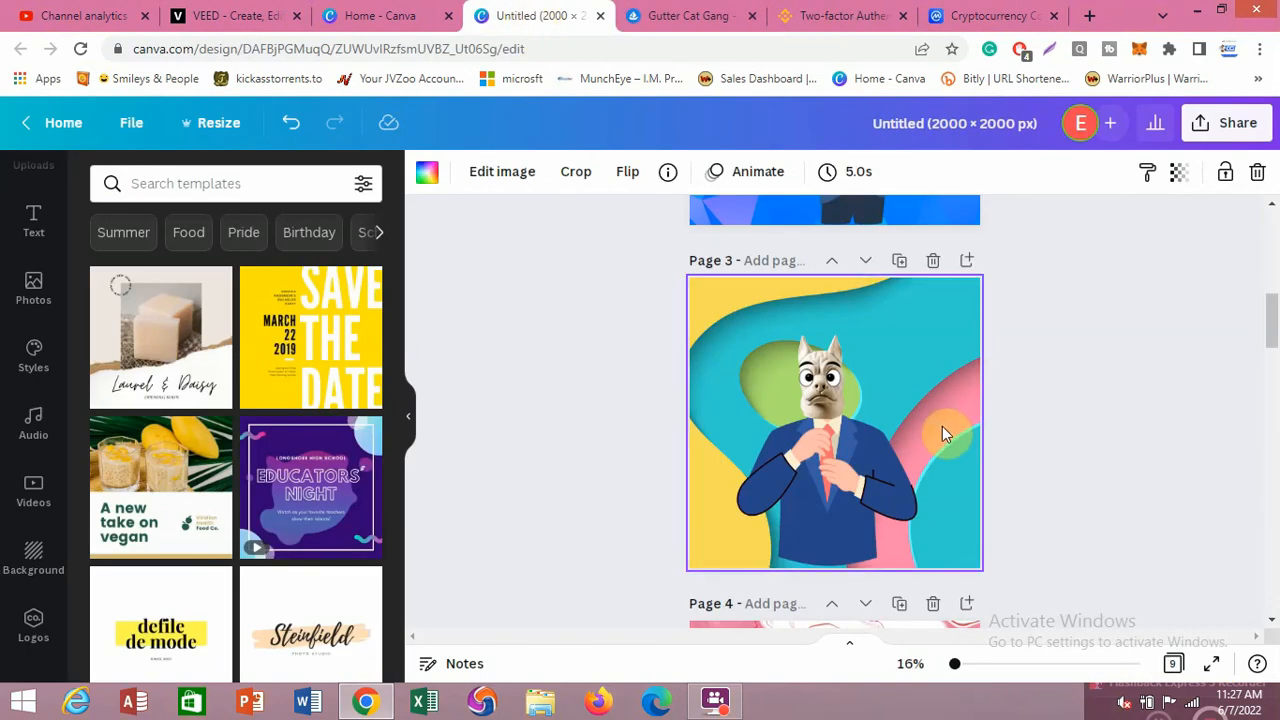
scroll(1027, 479, "up", 4)
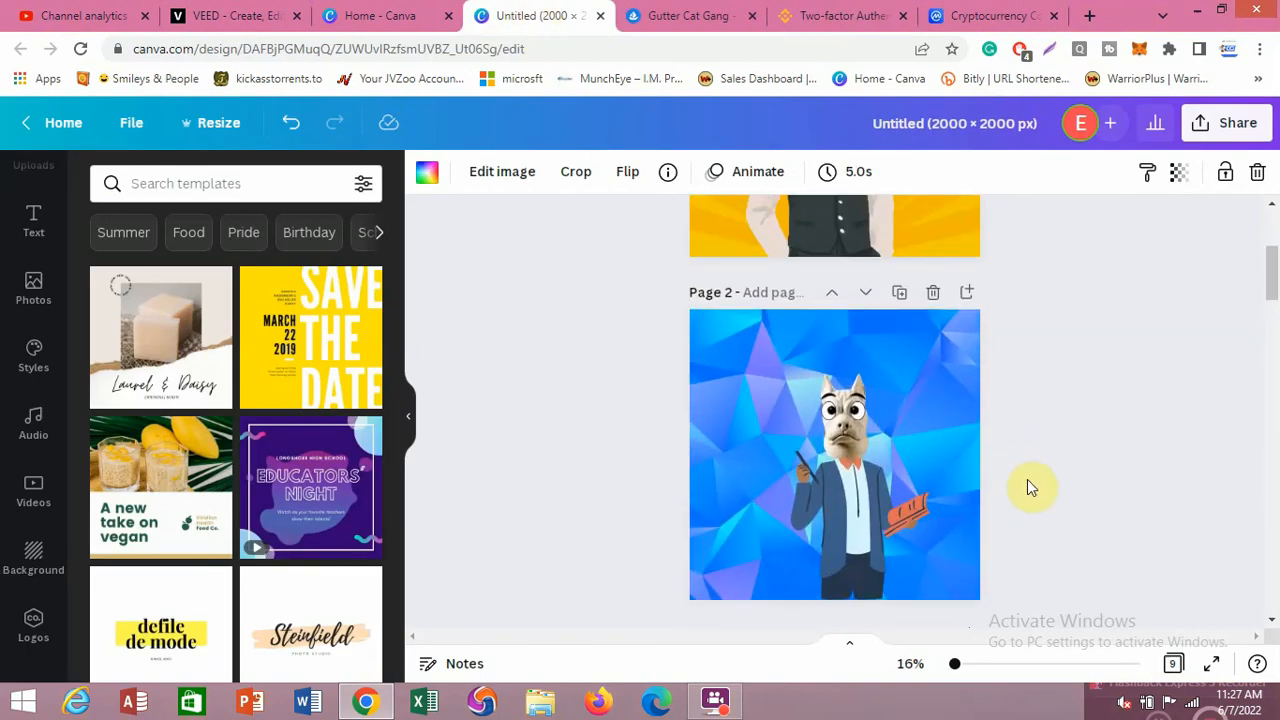
scroll(922, 455, "down", 9)
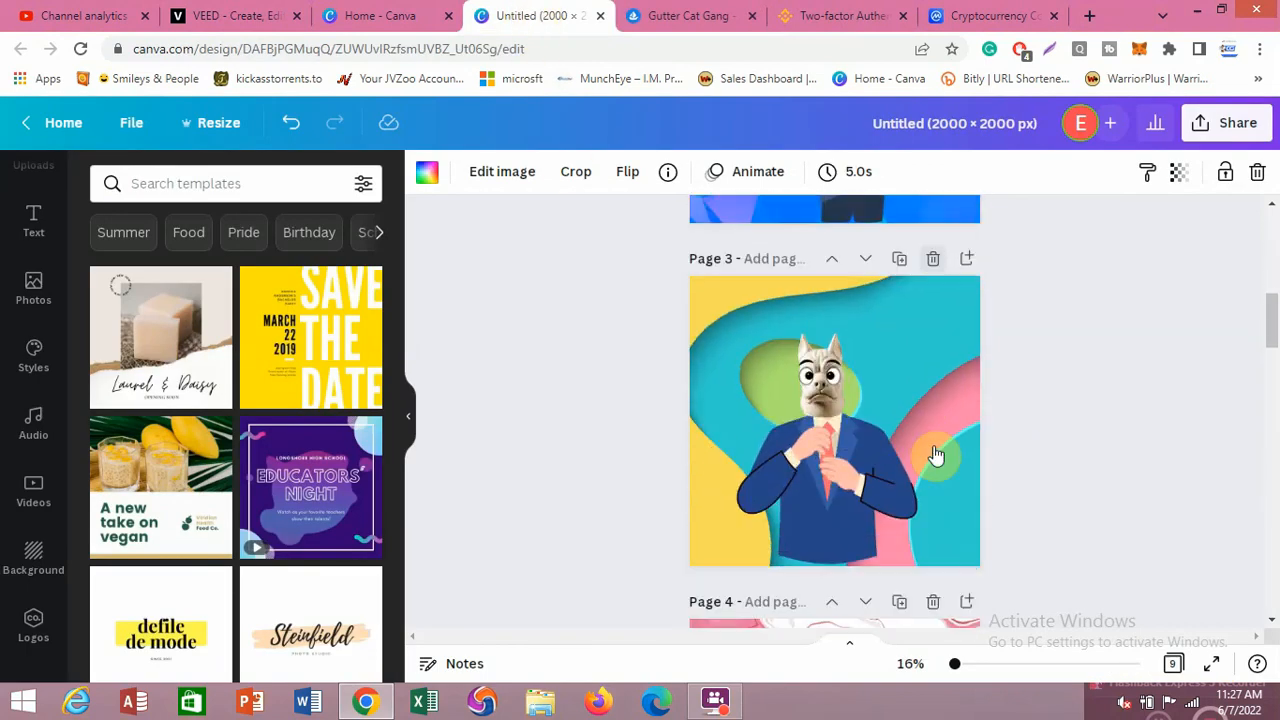
scroll(868, 374, "up", 1)
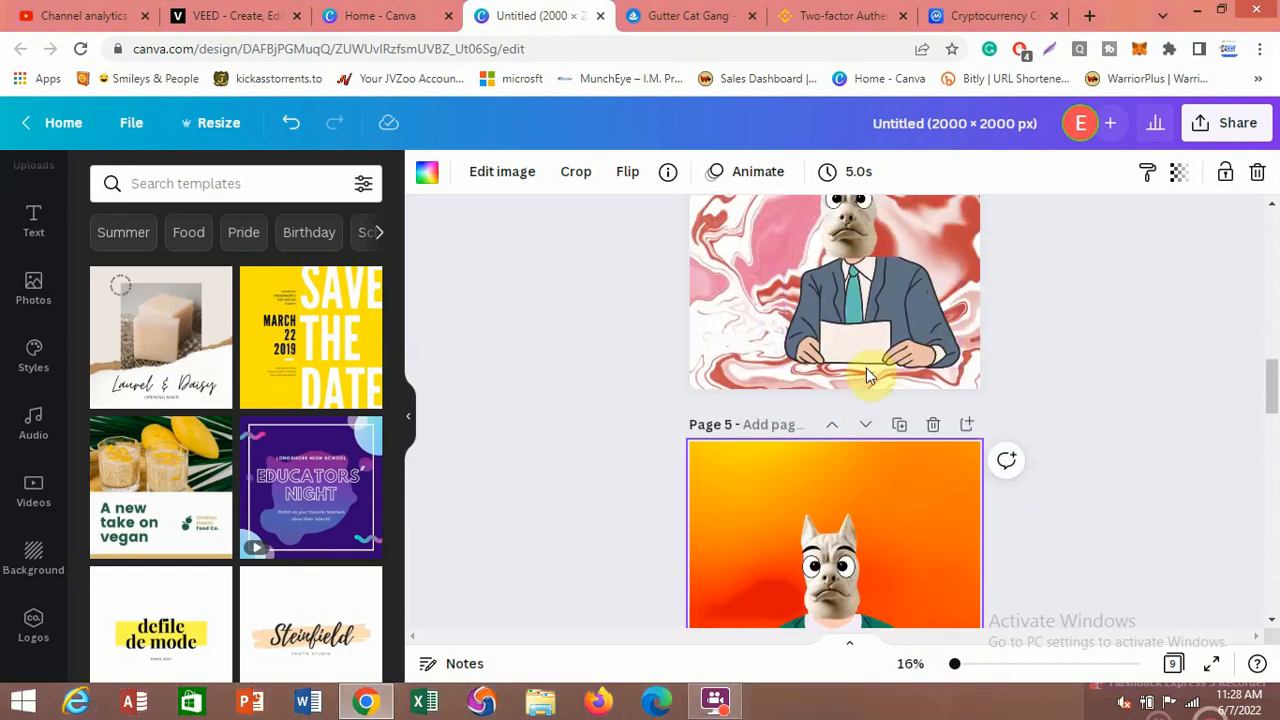
scroll(868, 374, "up", 6)
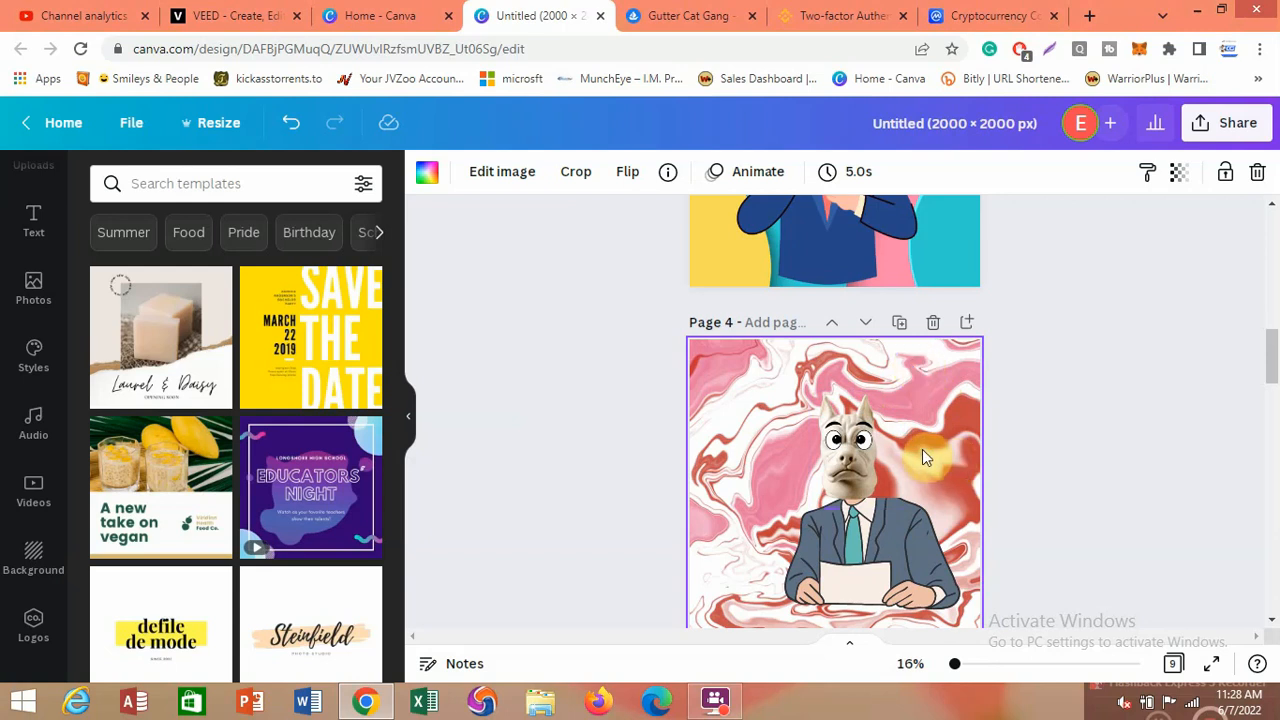
scroll(930, 460, "down", 4)
scroll(987, 540, "down", 5)
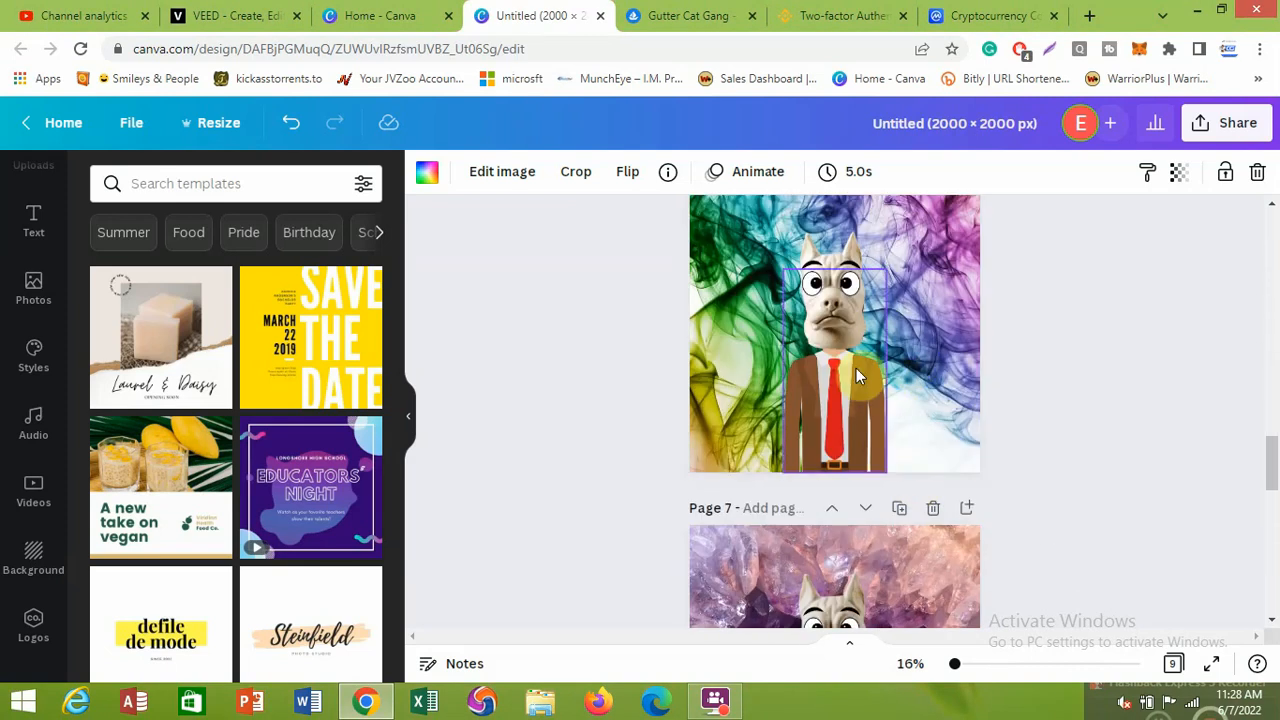
scroll(903, 465, "down", 1)
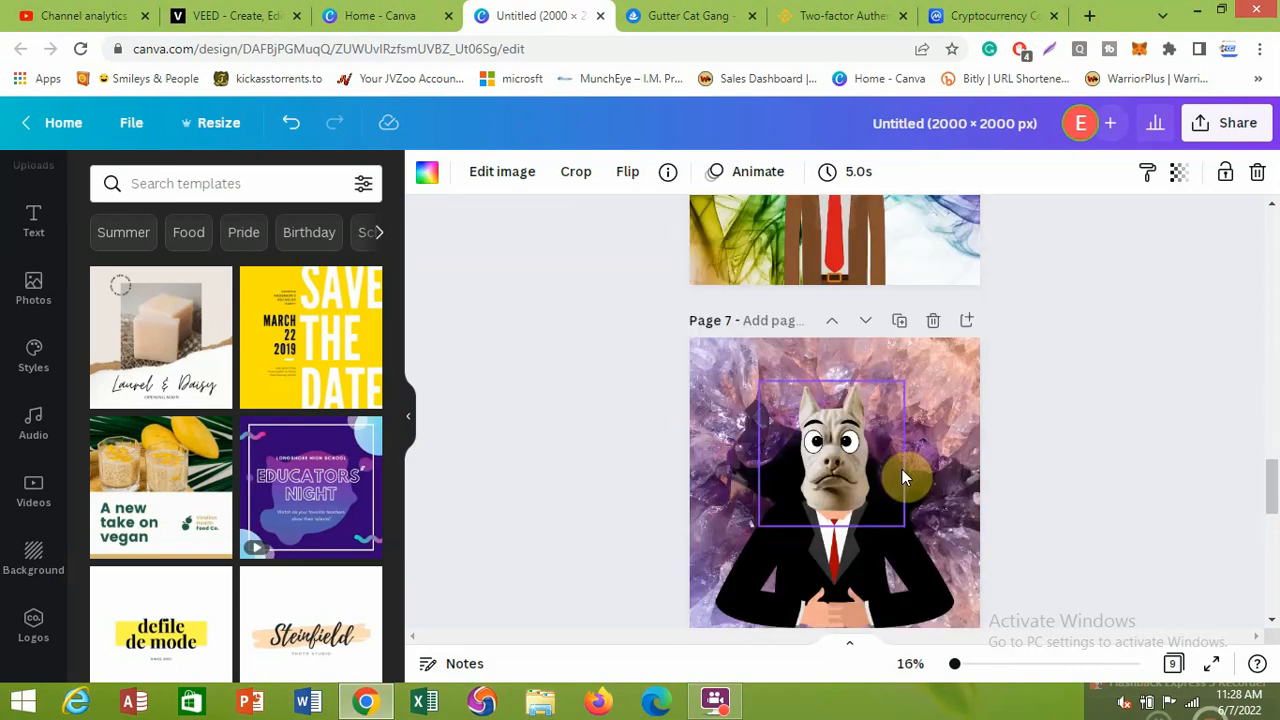
scroll(951, 355, "up", 2)
scroll(953, 360, "up", 5)
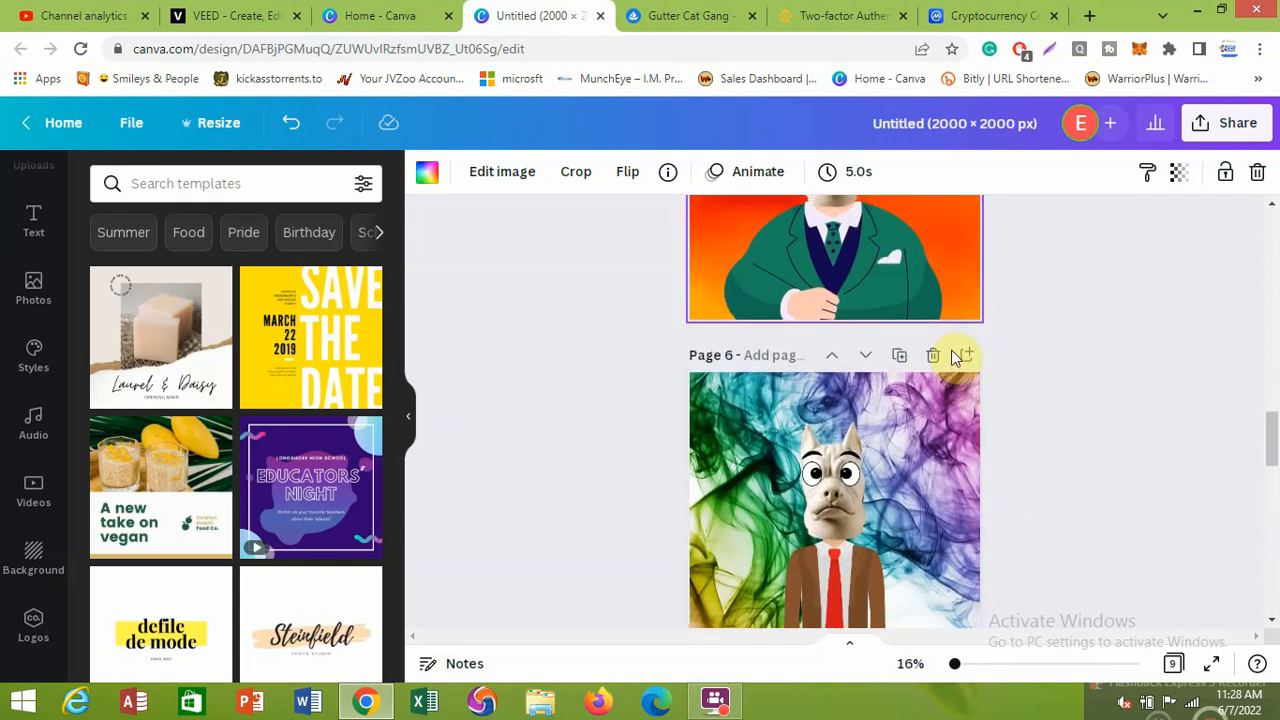
scroll(951, 350, "up", 2)
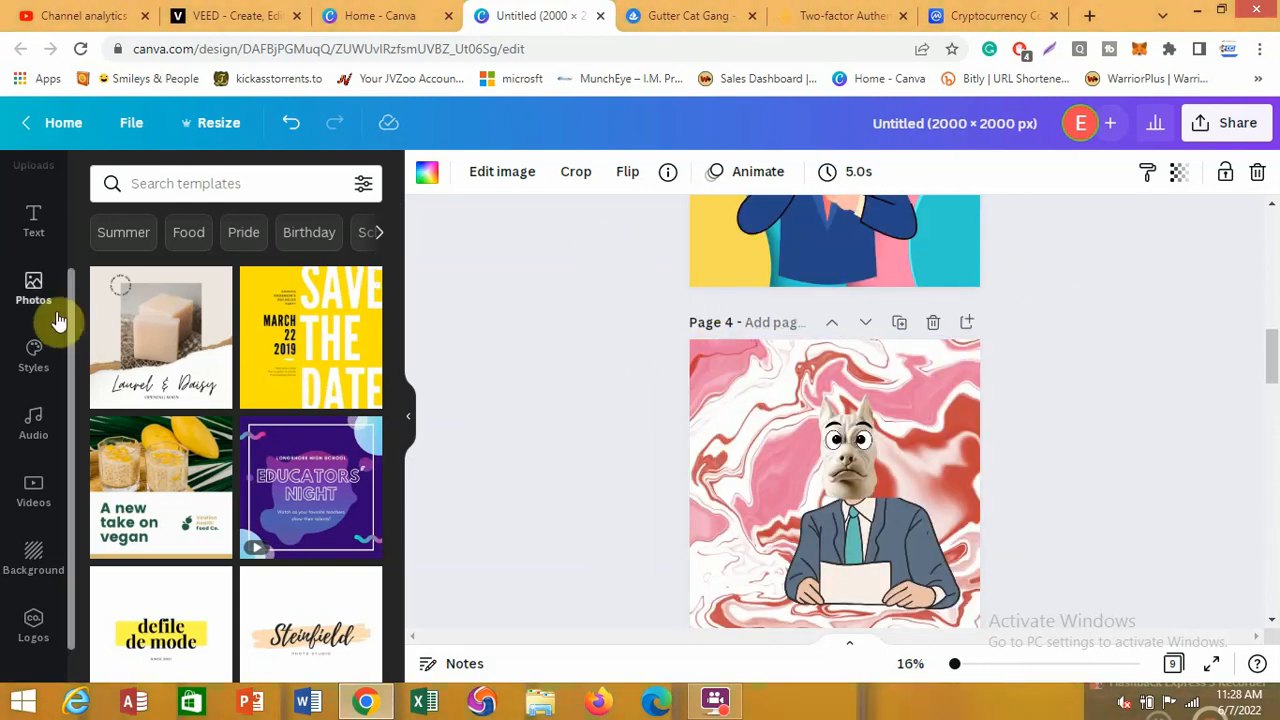
Look over the remaining design tools and the first page, and leave the design for the Canva home page
scroll(28, 312, "down", 1)
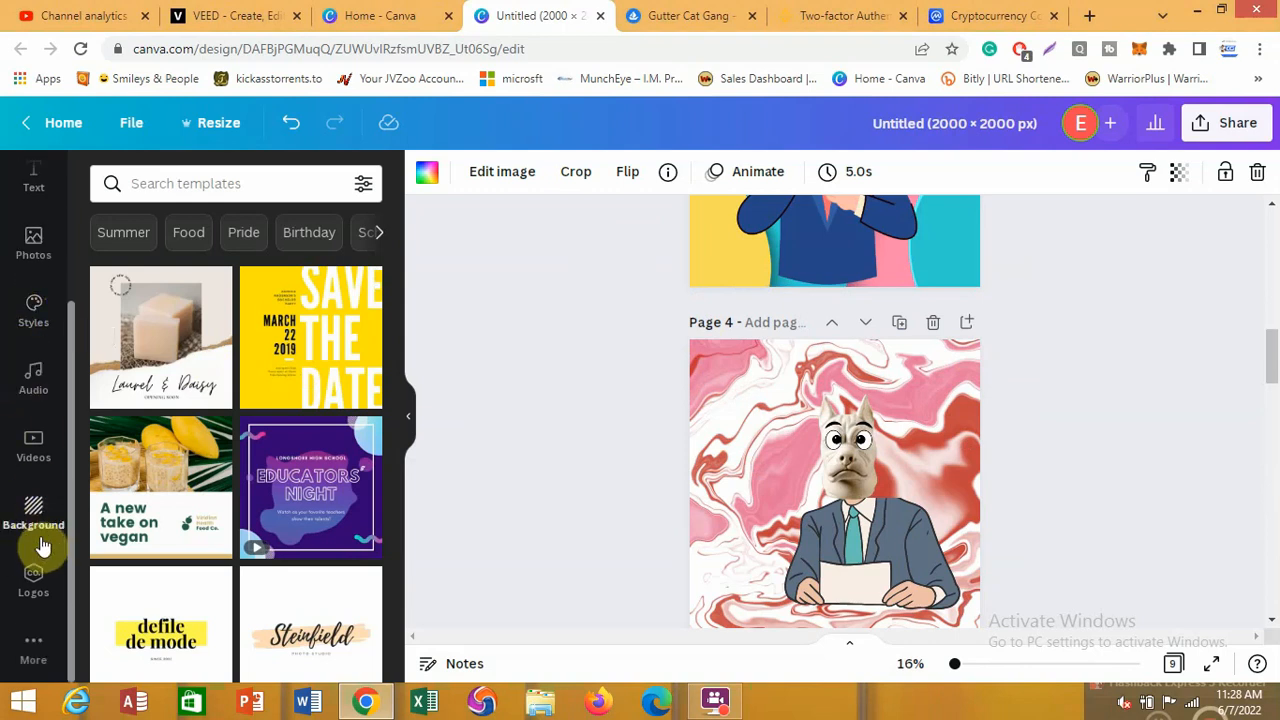
scroll(1097, 355, "up", 10)
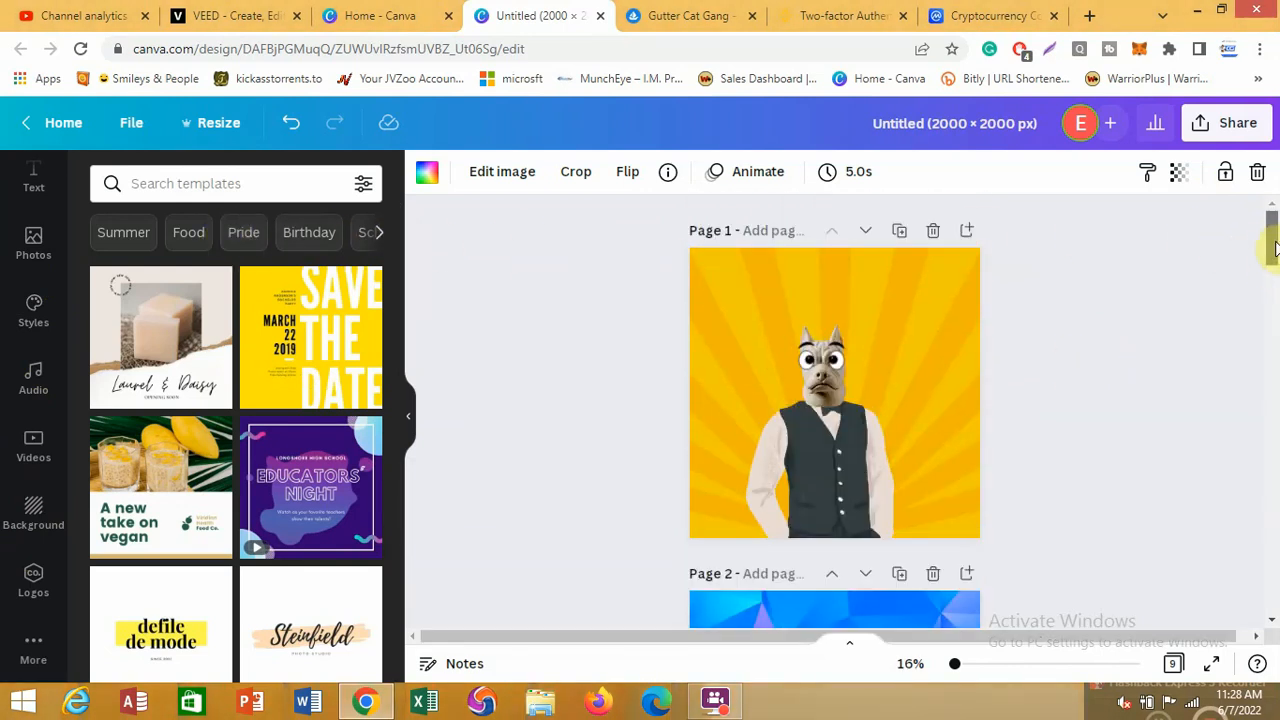
left_click(64, 124)
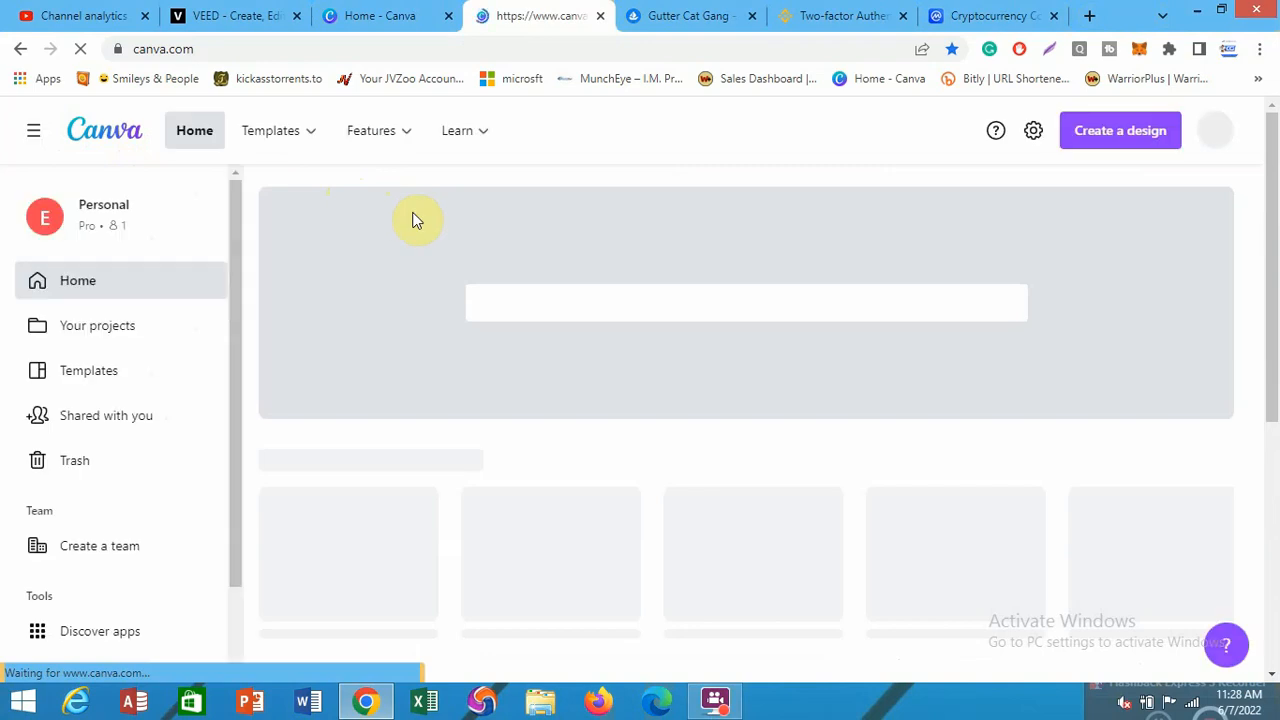
Create a new design with a custom size of 500 × 500 px
left_click(1121, 132)
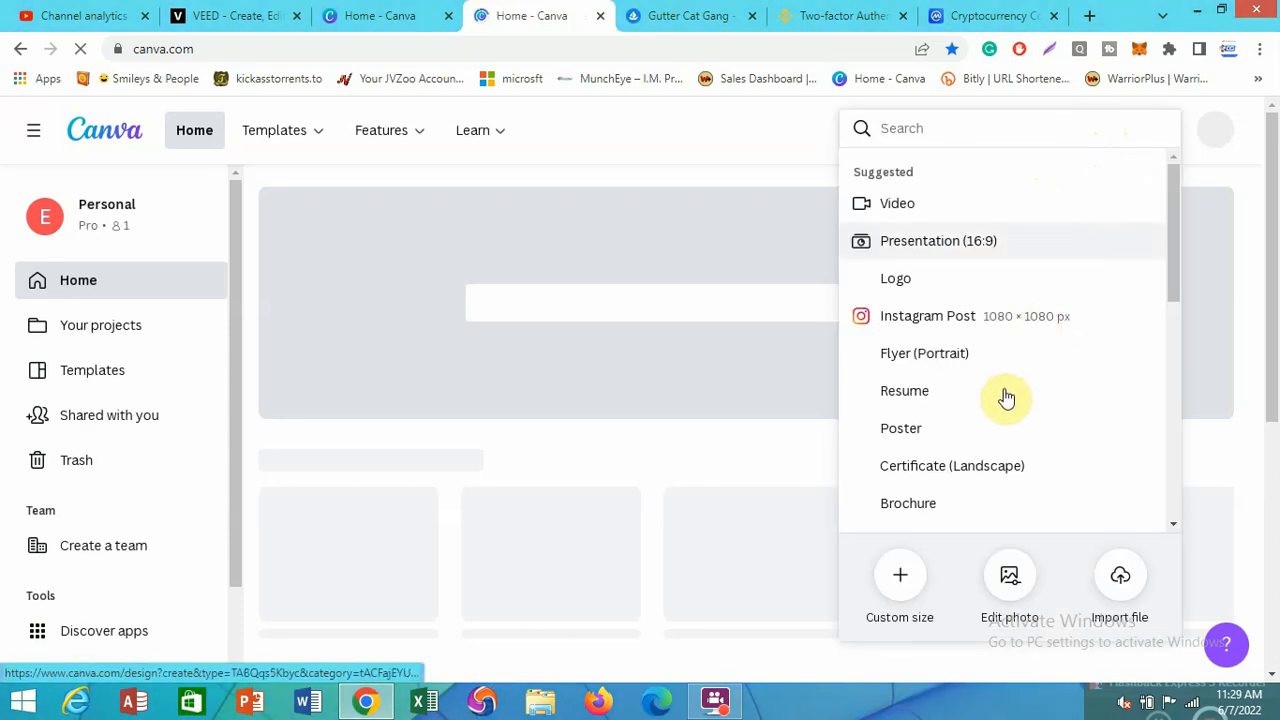
scroll(1005, 393, "down", 5)
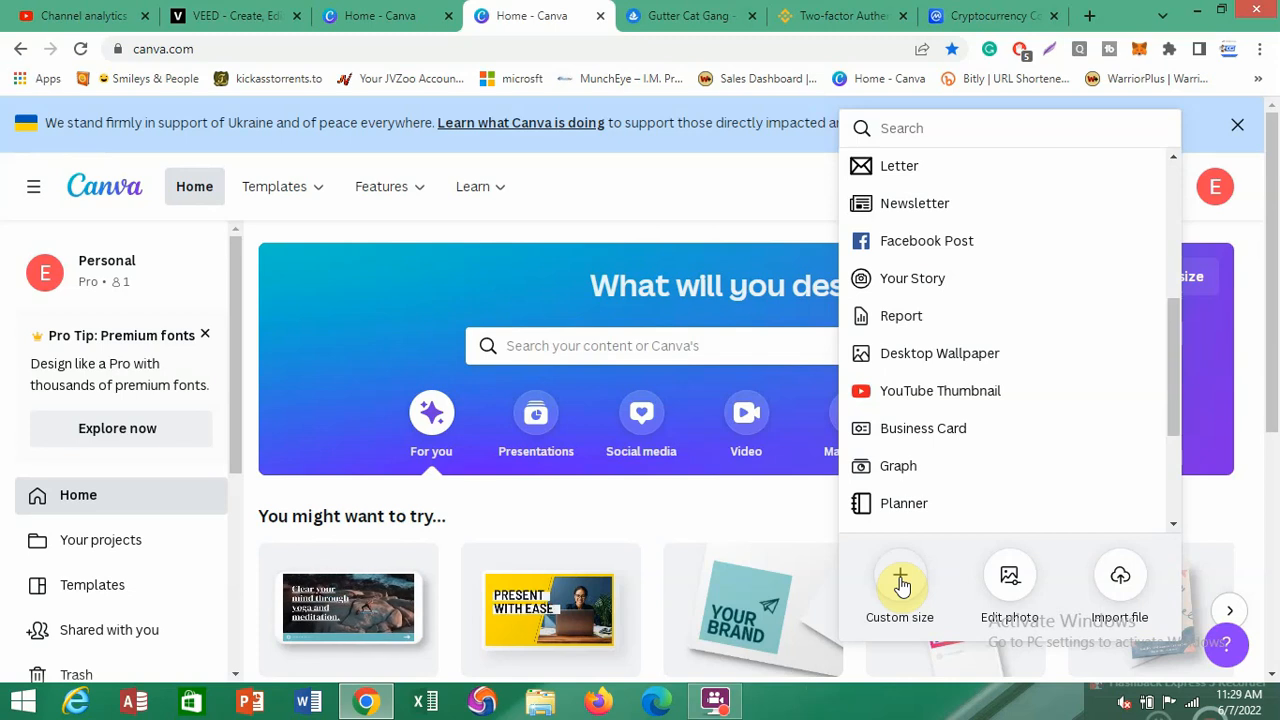
left_click(901, 585)
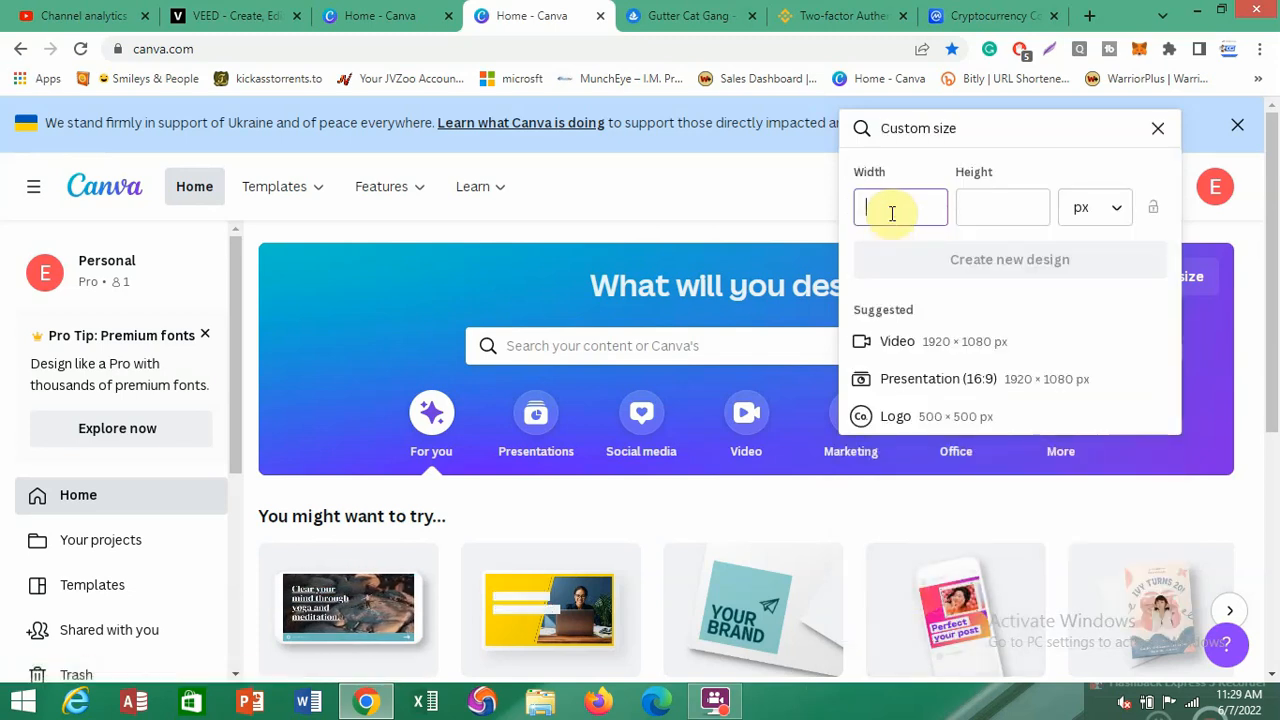
type("500")
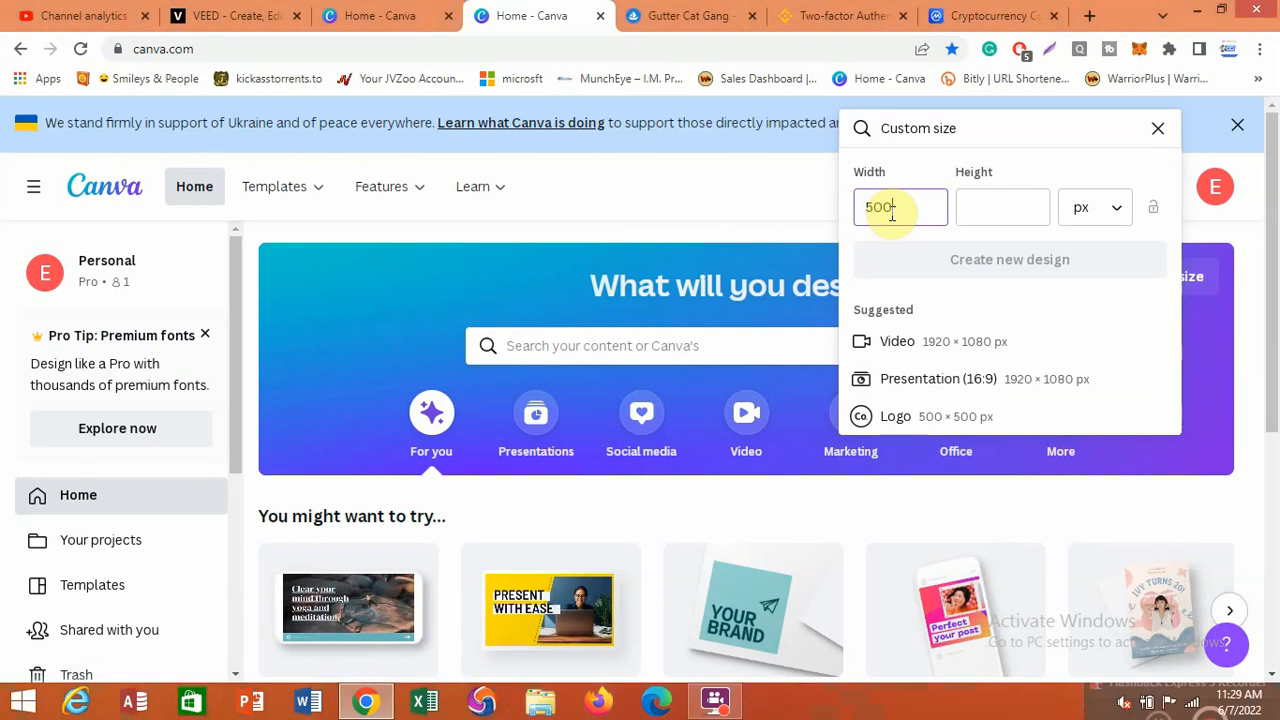
left_click(984, 217)
type("500")
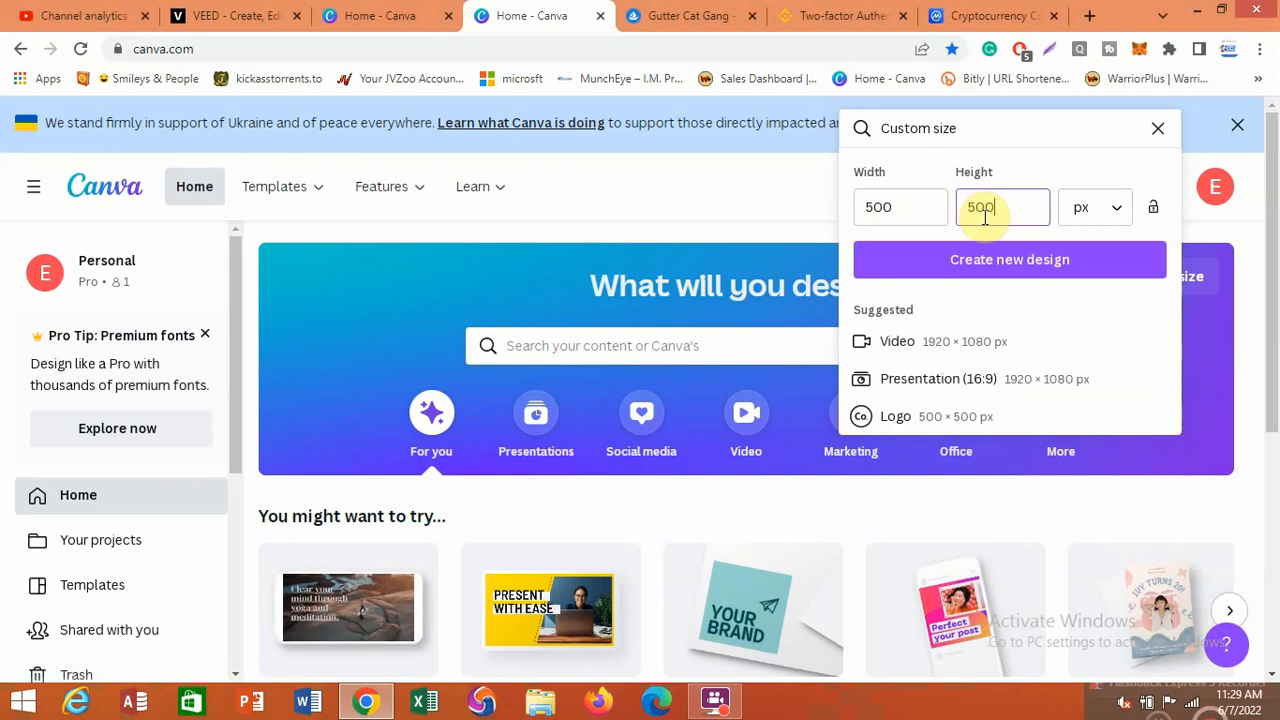
left_click(1020, 262)
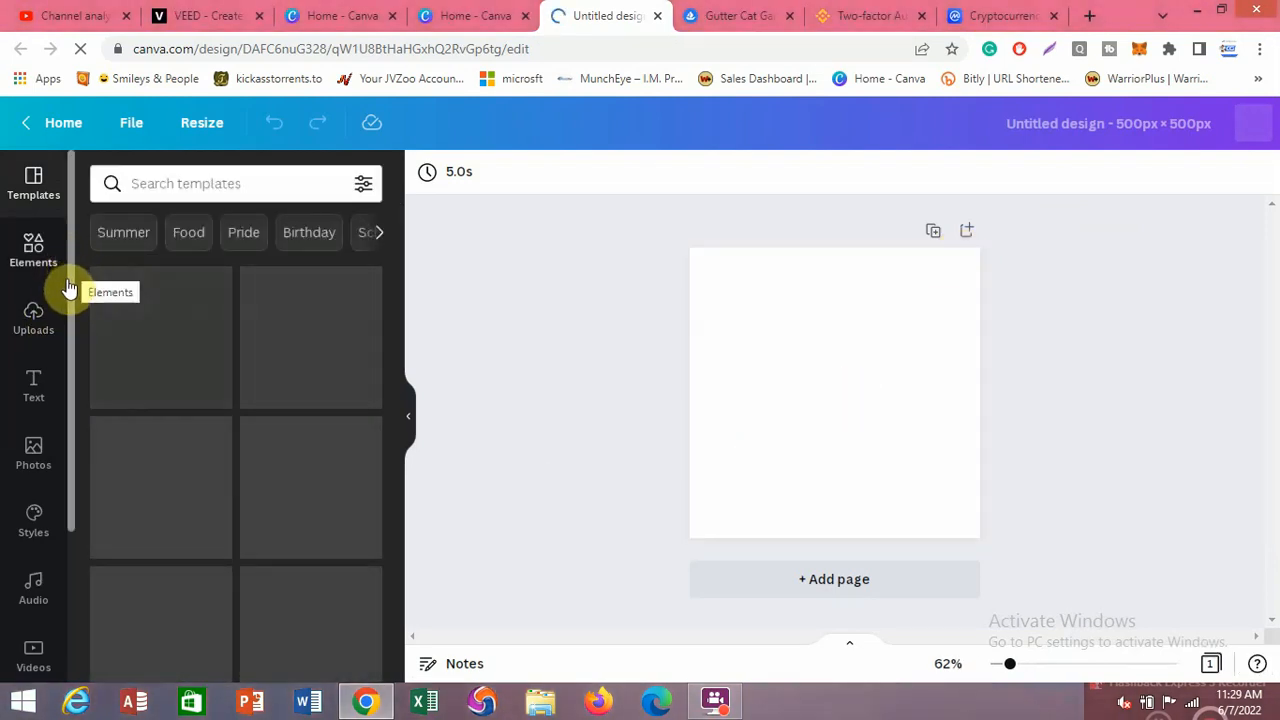
Fill the blank first page with the pink swirling-rings background from the Abstract category
scroll(71, 330, "down", 1)
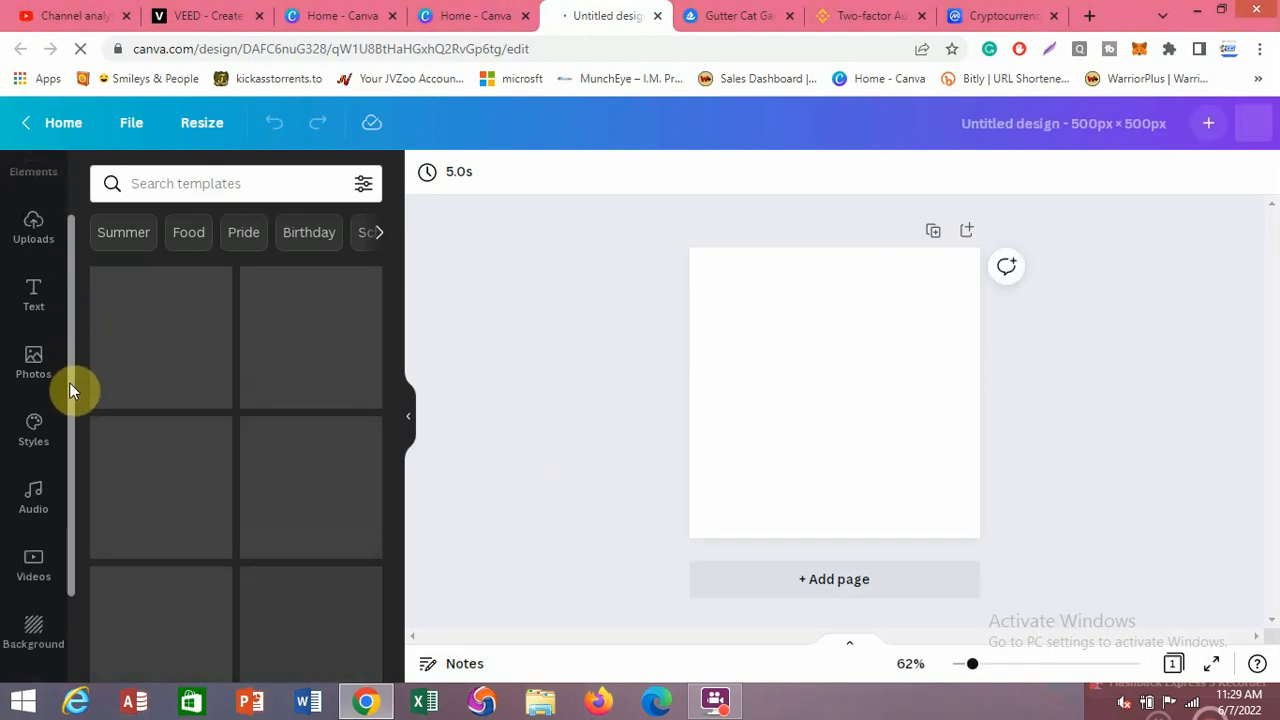
scroll(75, 435, "down", 1)
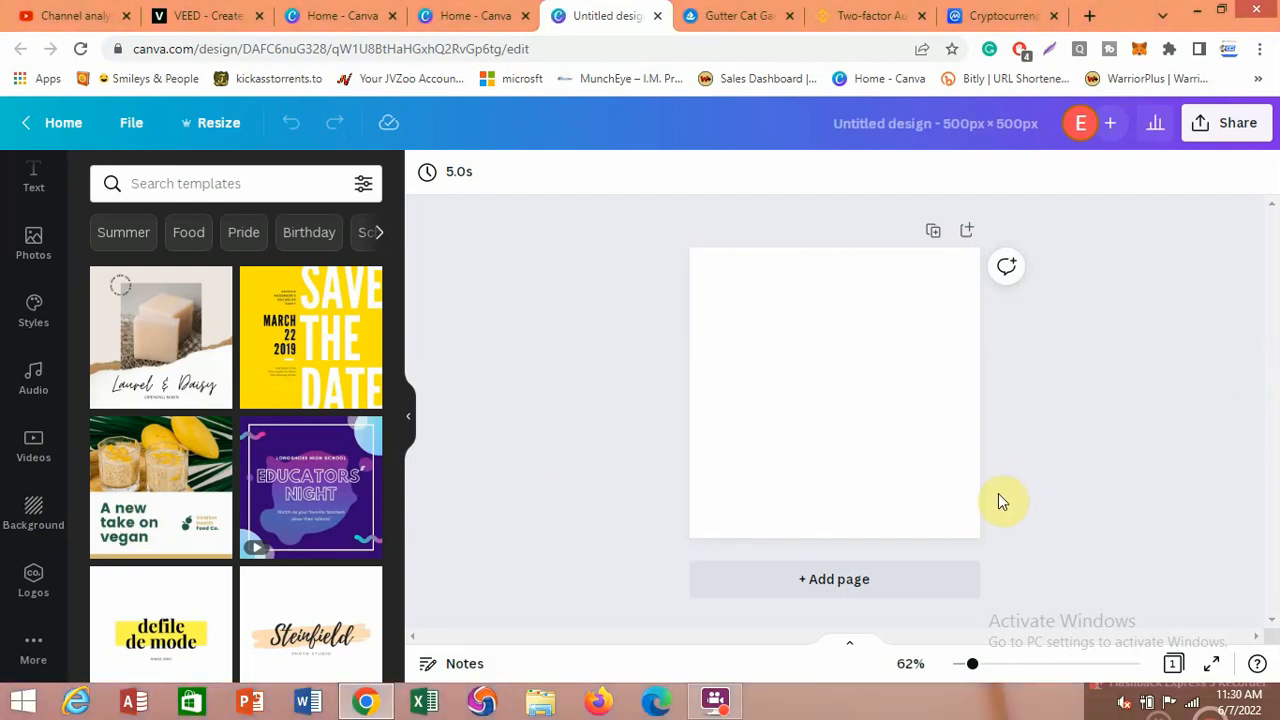
left_click(34, 523)
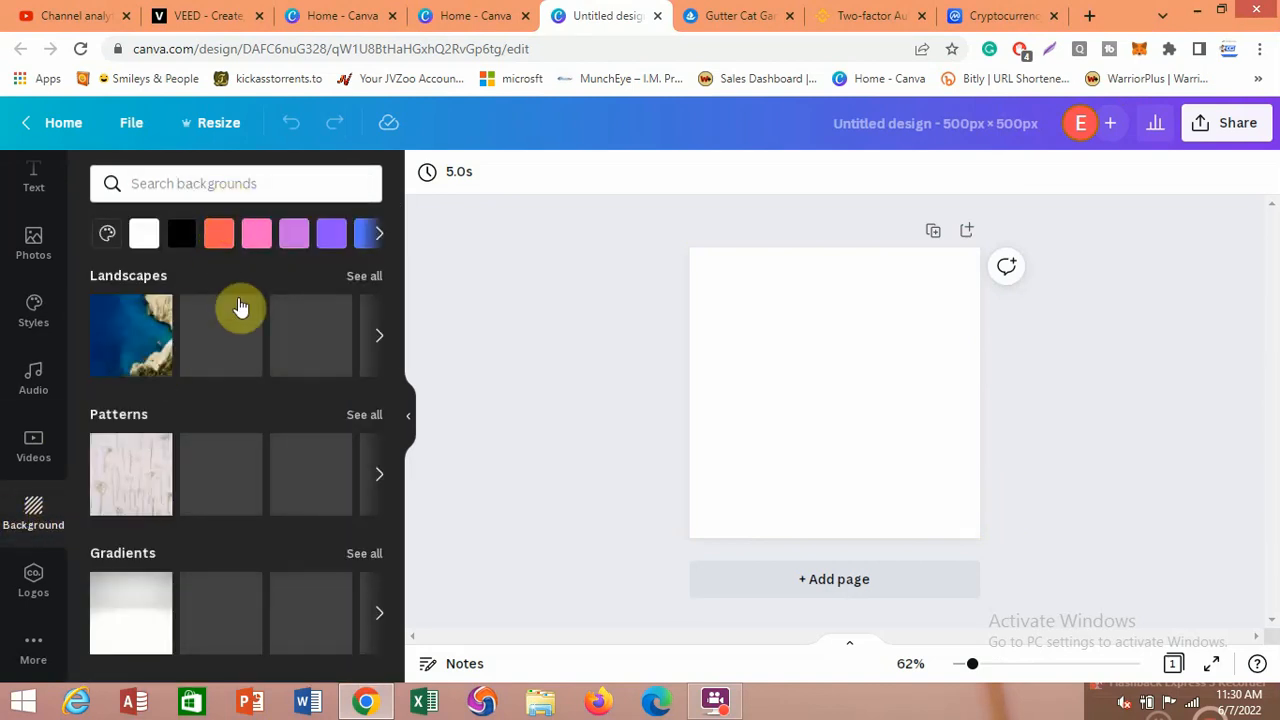
left_click_drag(397, 330, 423, 405)
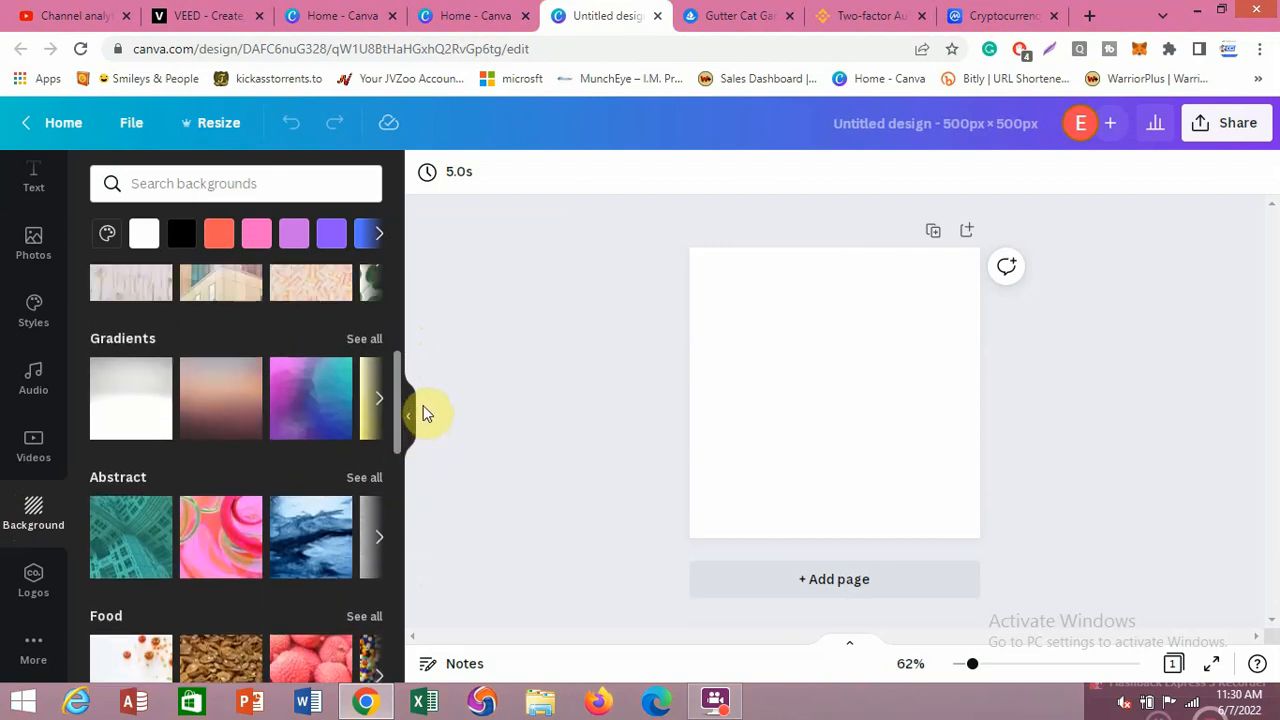
left_click(205, 540)
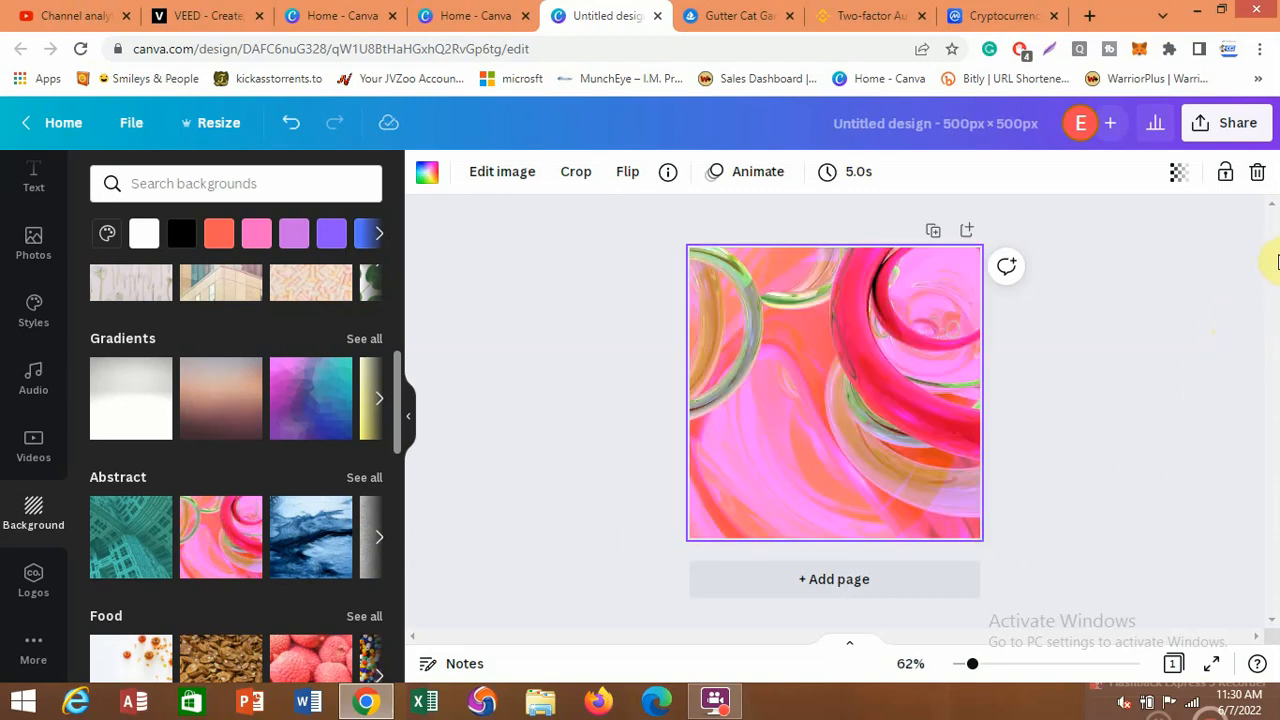
Add four blank pages after the first page of the design
left_click(836, 586)
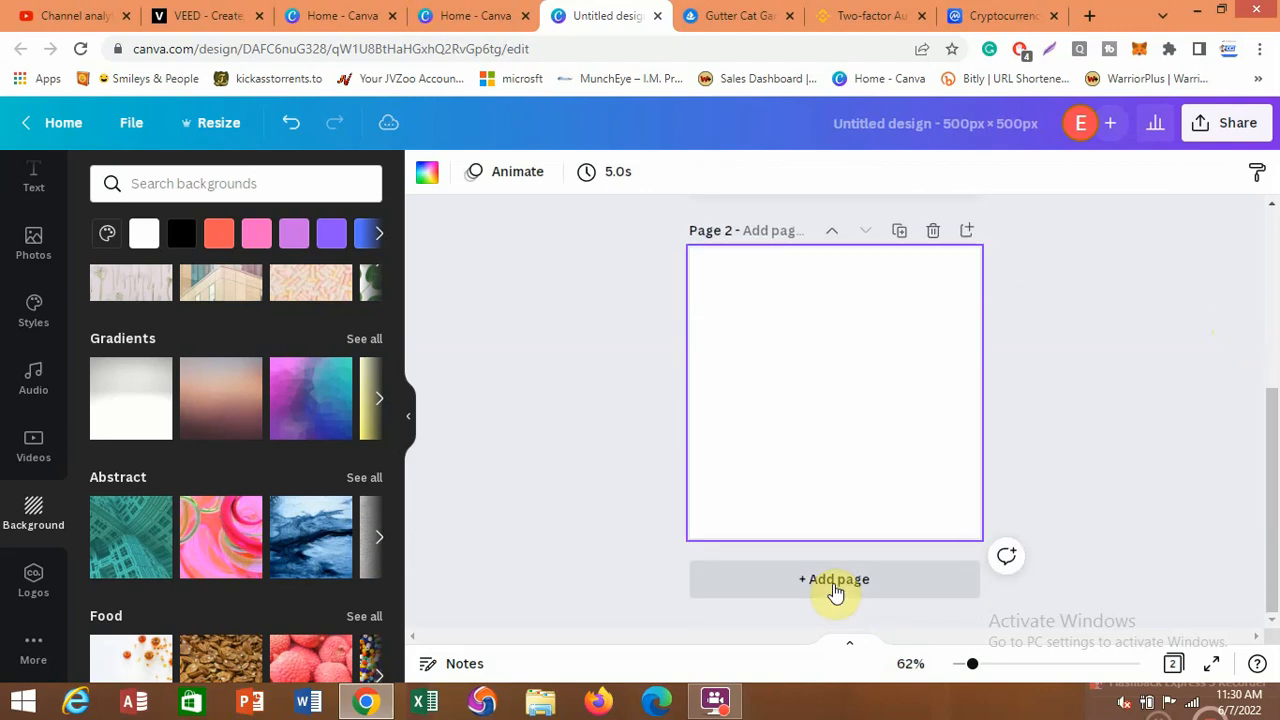
left_click(836, 586)
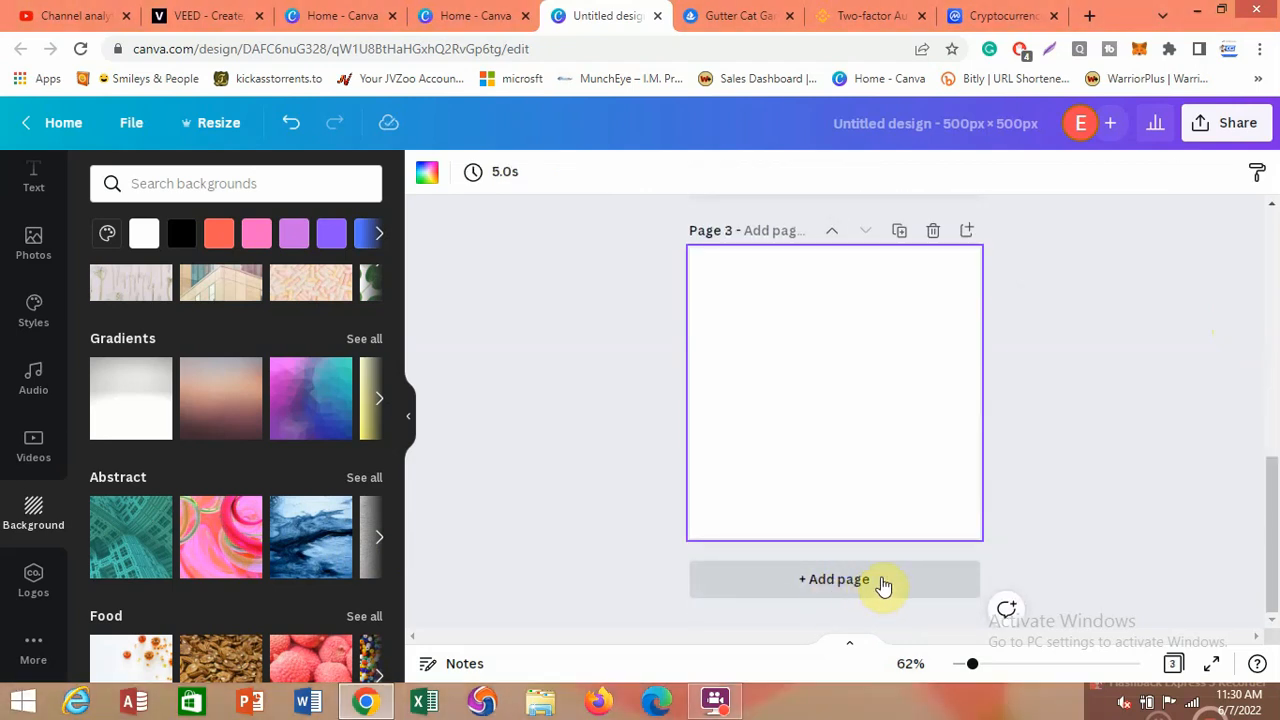
left_click(838, 588)
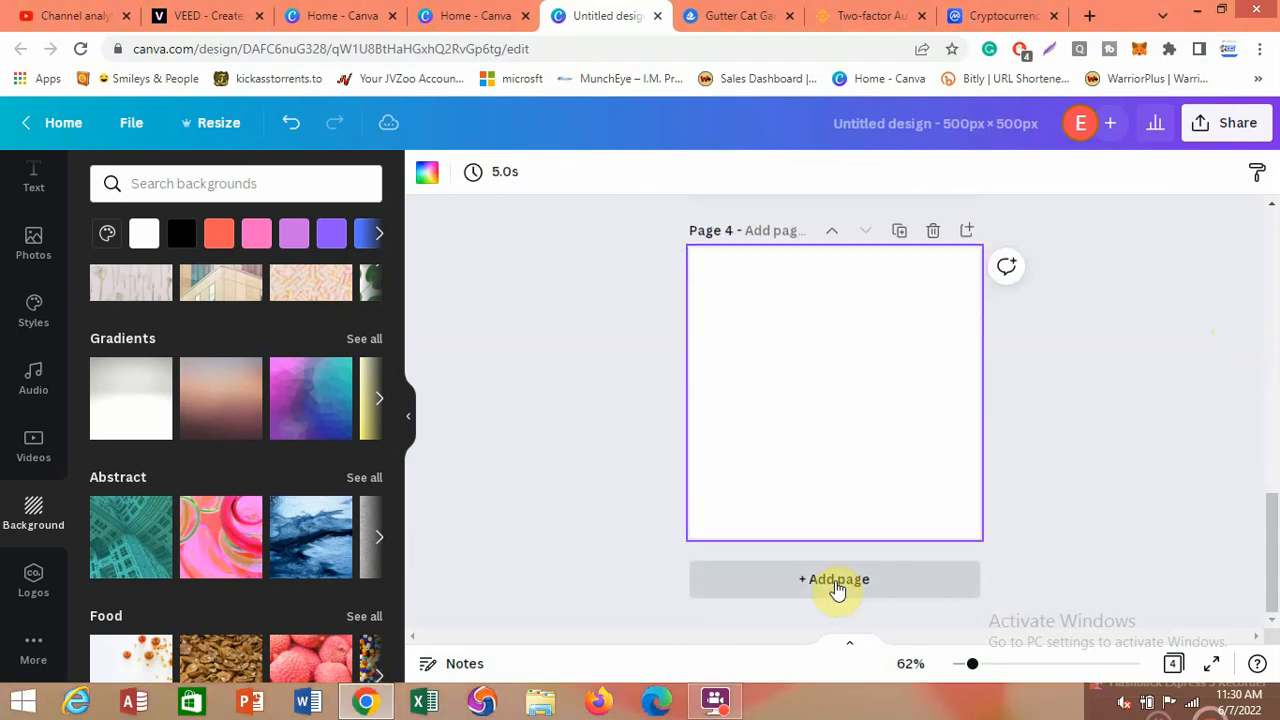
left_click(838, 588)
Apply the blue marbled background from the Abstract category to page 2
left_click_drag(1274, 548, 1274, 285)
left_click(743, 474)
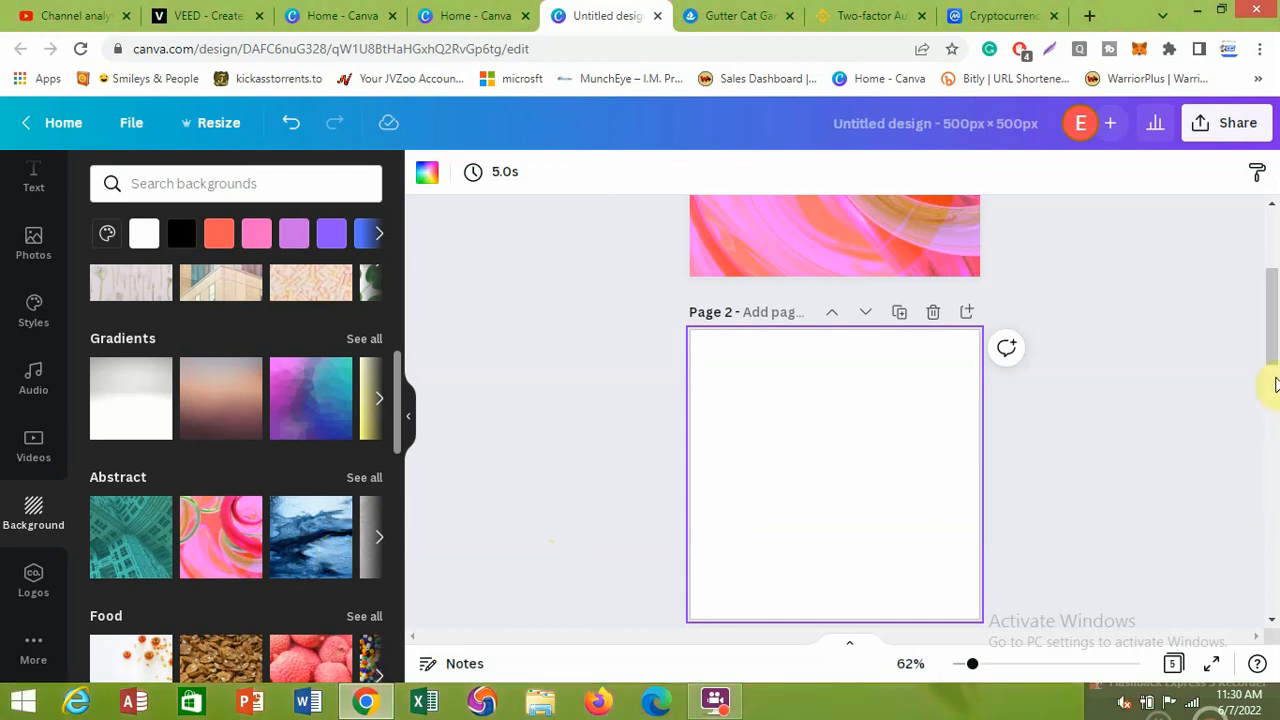
left_click_drag(1275, 340, 1273, 388)
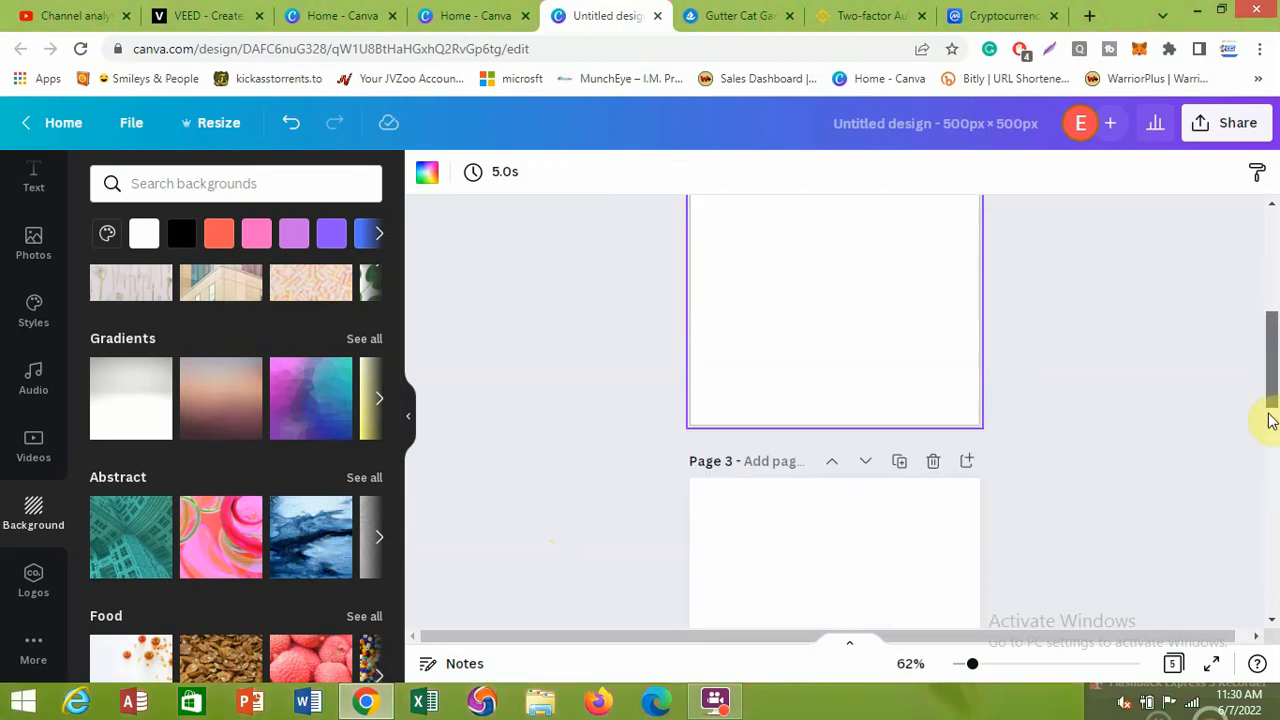
scroll(1271, 420, "down", 2)
Apply the pink, blue and teal polygonal background from the Gradients category to page 3, and browse the further backgrounds
left_click(858, 478)
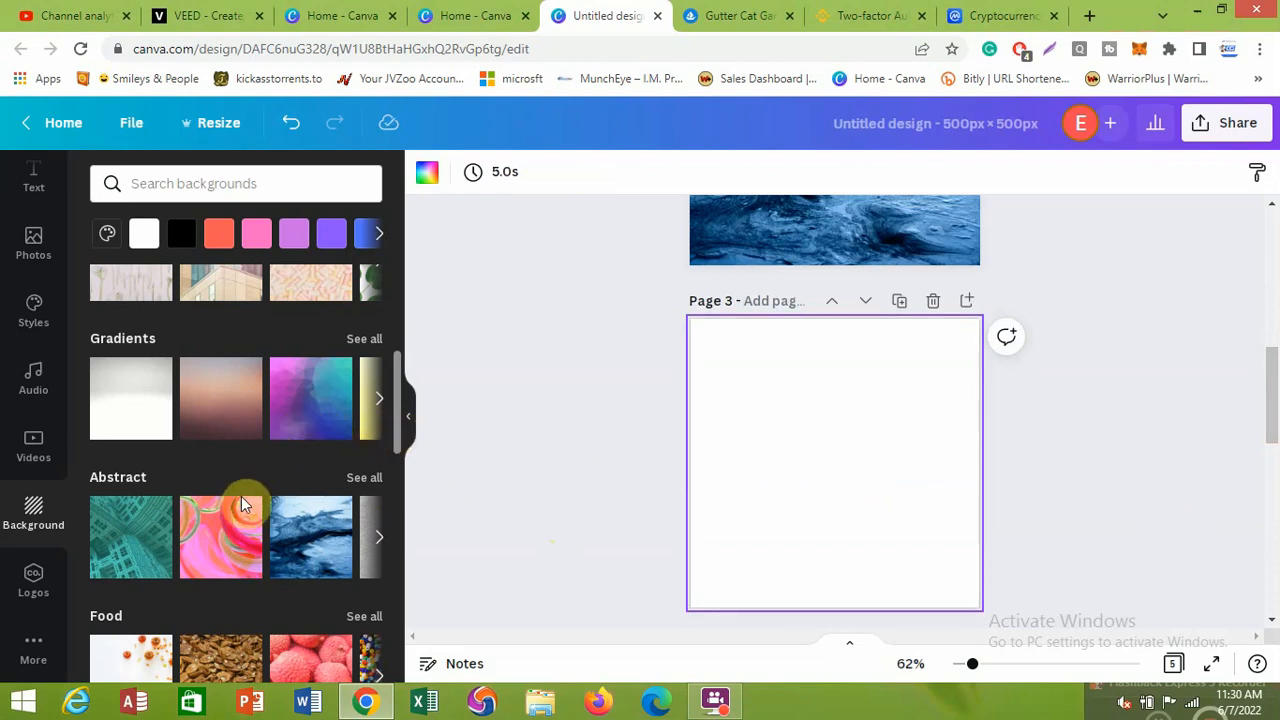
scroll(241, 495, "down", 2)
scroll(242, 518, "down", 5)
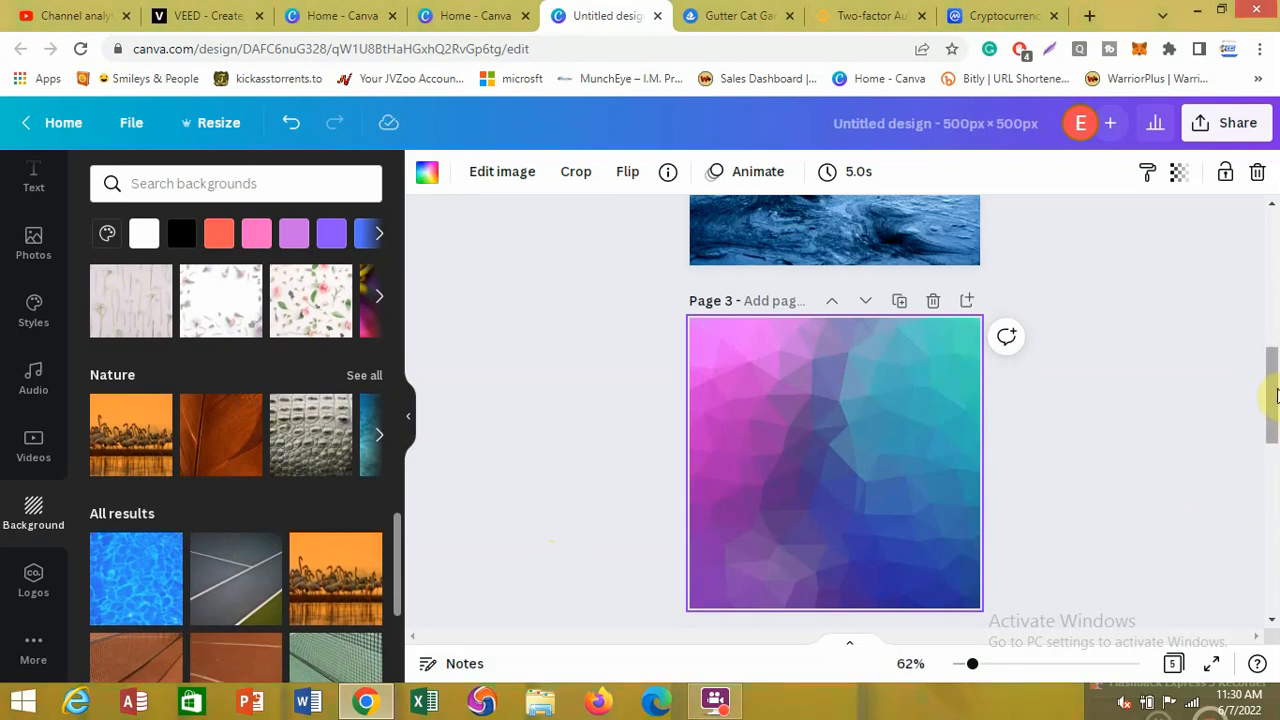
Select the blank page 4 and look back over the backgrounds on the first pages
left_click_drag(1275, 390, 1272, 464)
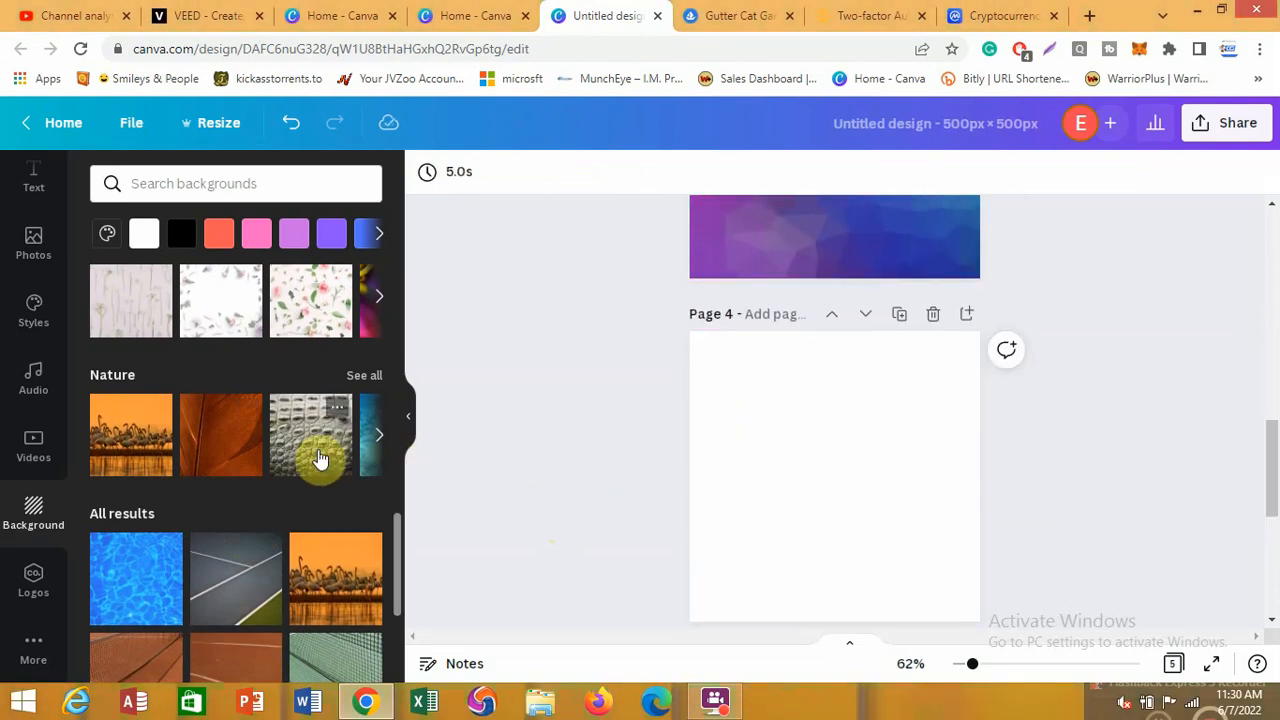
left_click(765, 494)
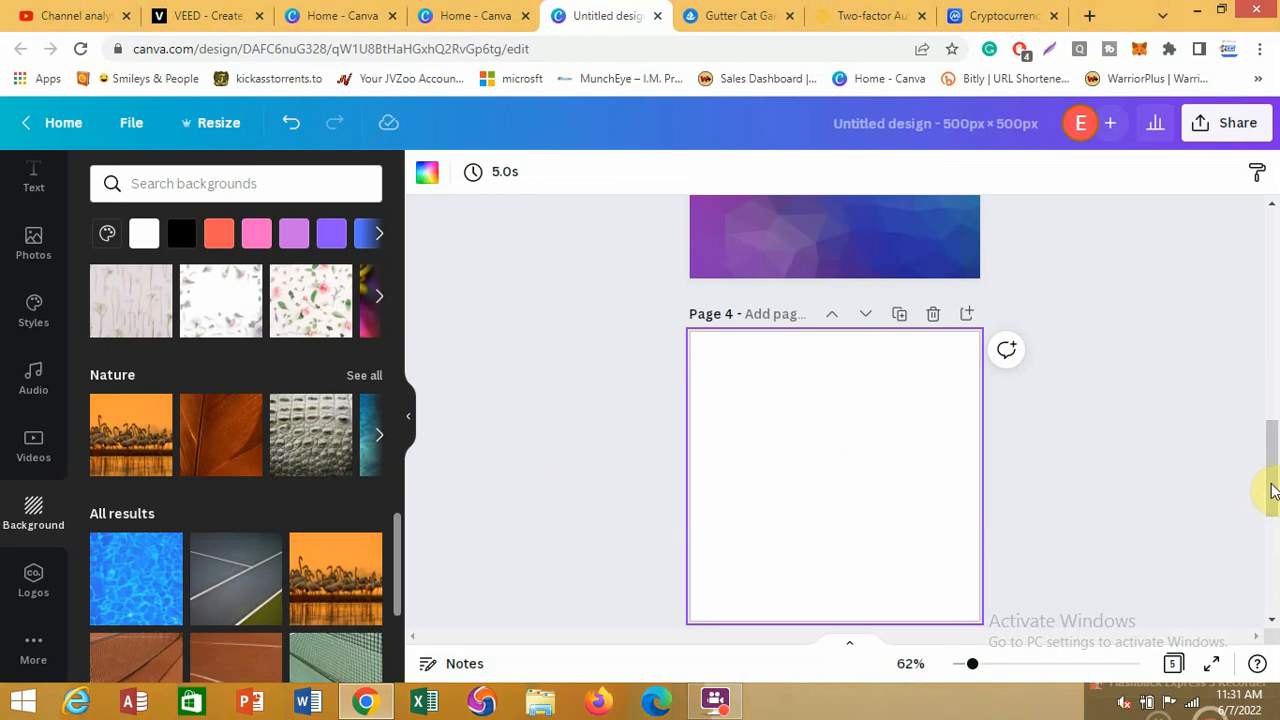
scroll(1271, 490, "up", 6)
scroll(1271, 490, "up", 3)
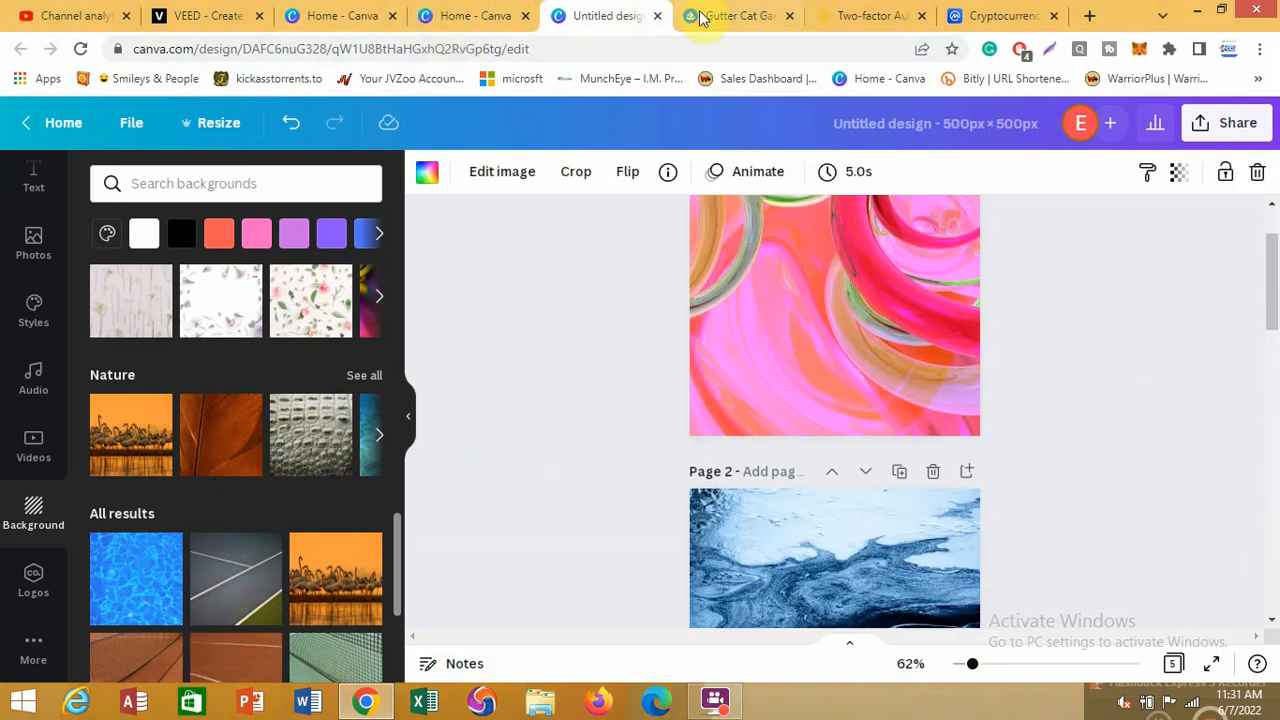
Switch to the Gutter Cat Gang collection on OpenSea, compare the cats' plain backgrounds, and return to the 500 × 500 px Canva design
left_click(728, 16)
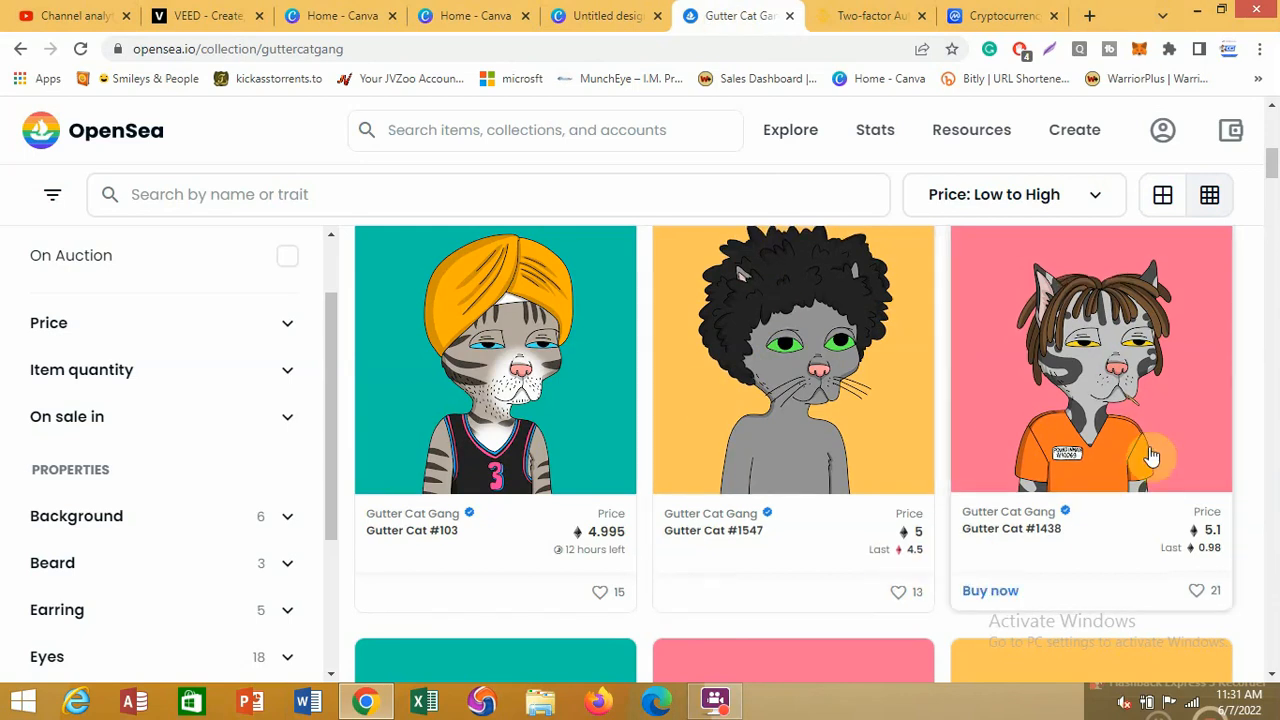
mouse_move(1273, 172)
left_mouse_down()
mouse_move(1273, 198)
mouse_move(1273, 166)
left_mouse_up()
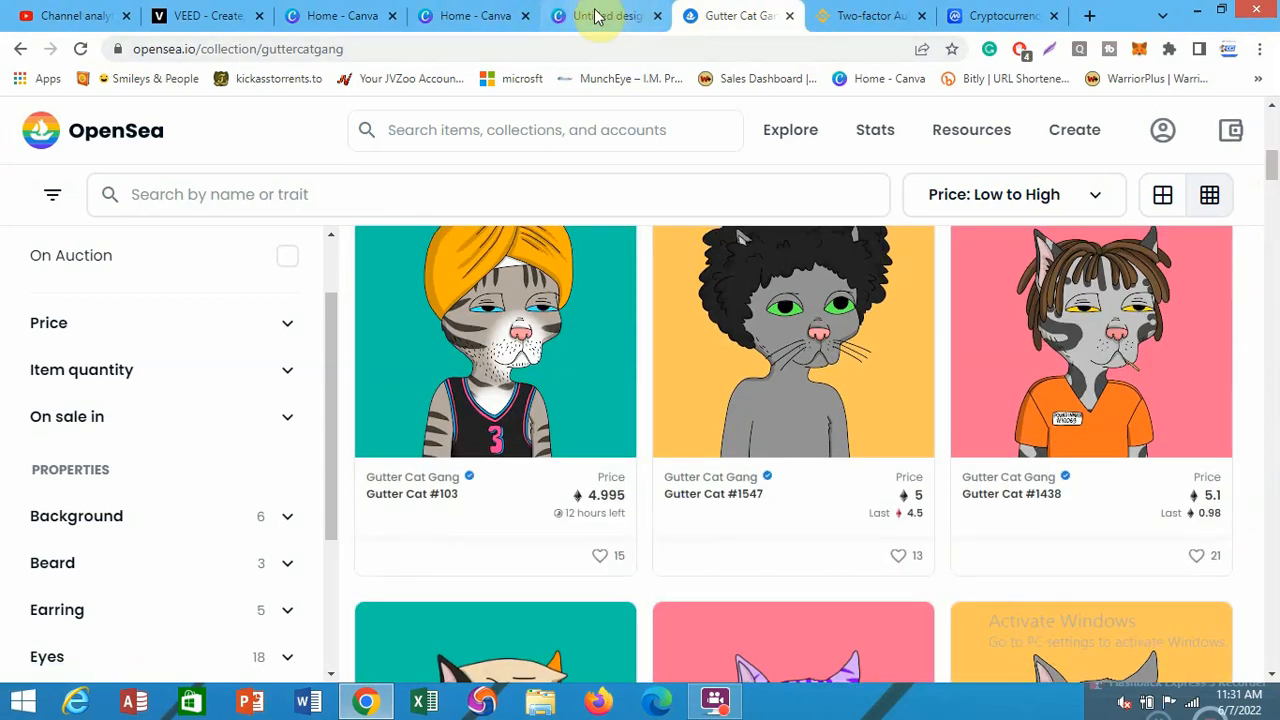
left_click(476, 15)
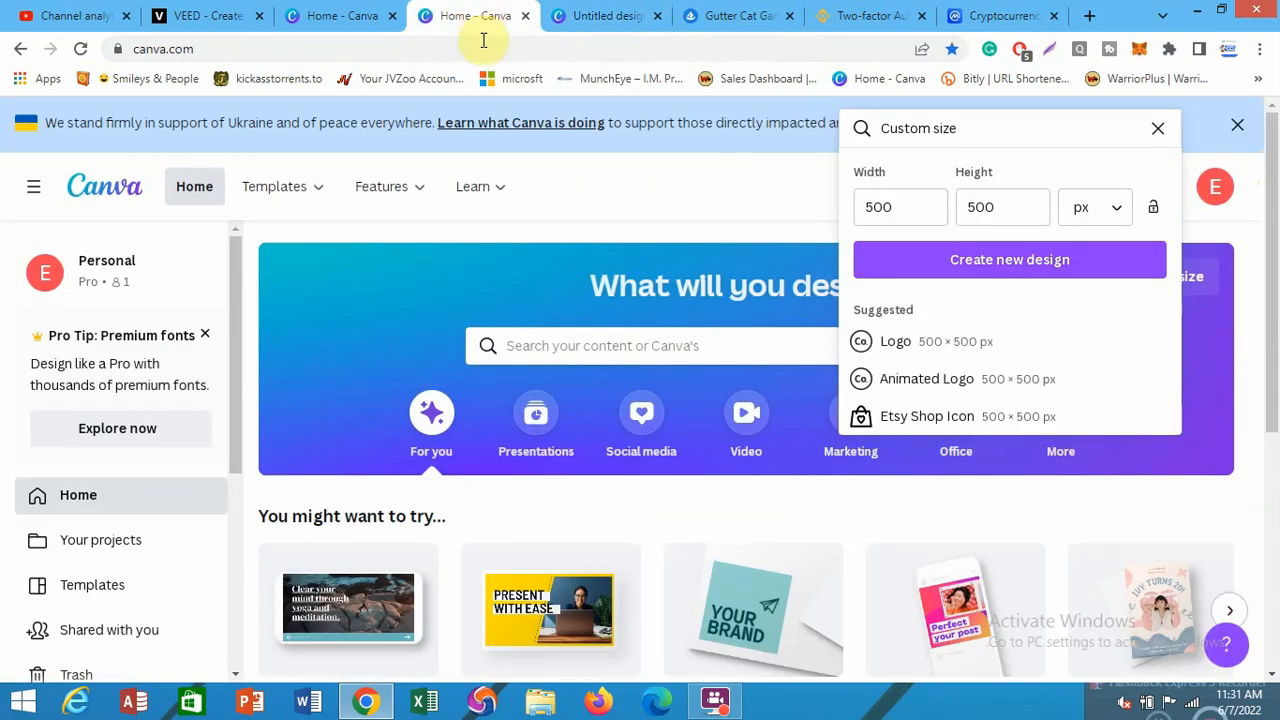
left_click(603, 18)
Go to the top of the design and open the photo library search
scroll(808, 523, "up", 1)
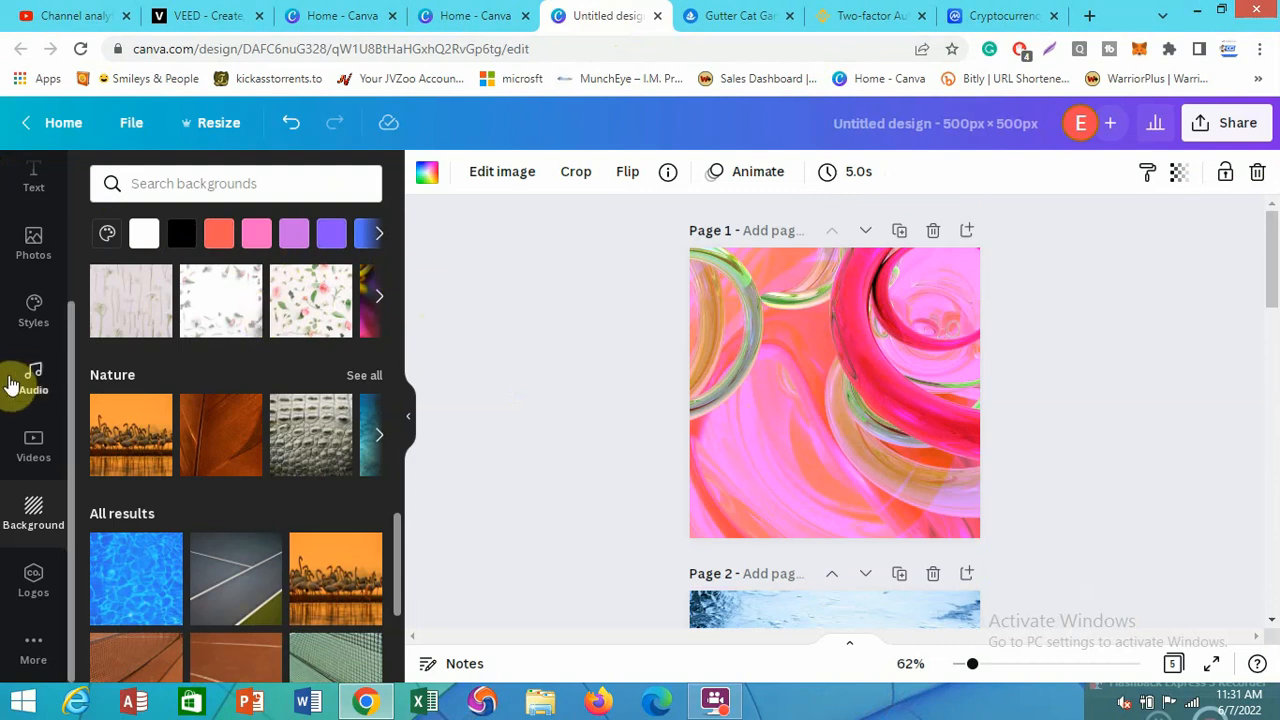
scroll(40, 470, "up", 3)
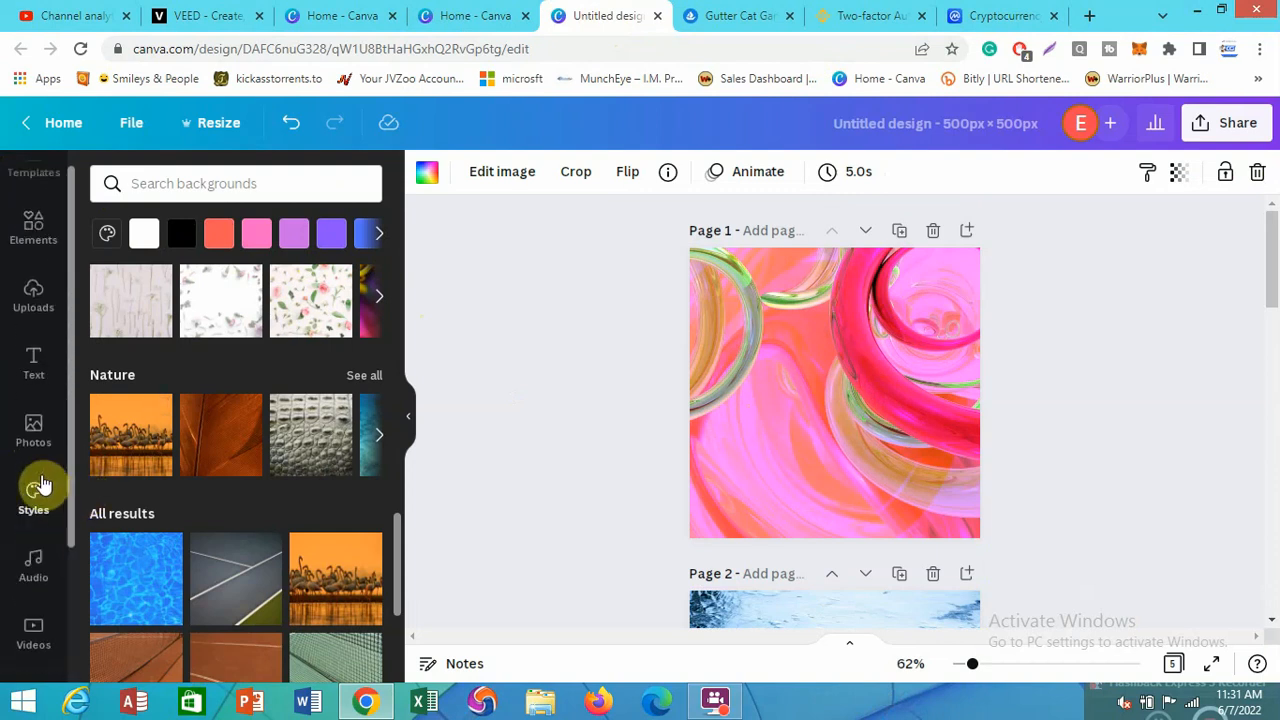
left_click(40, 441)
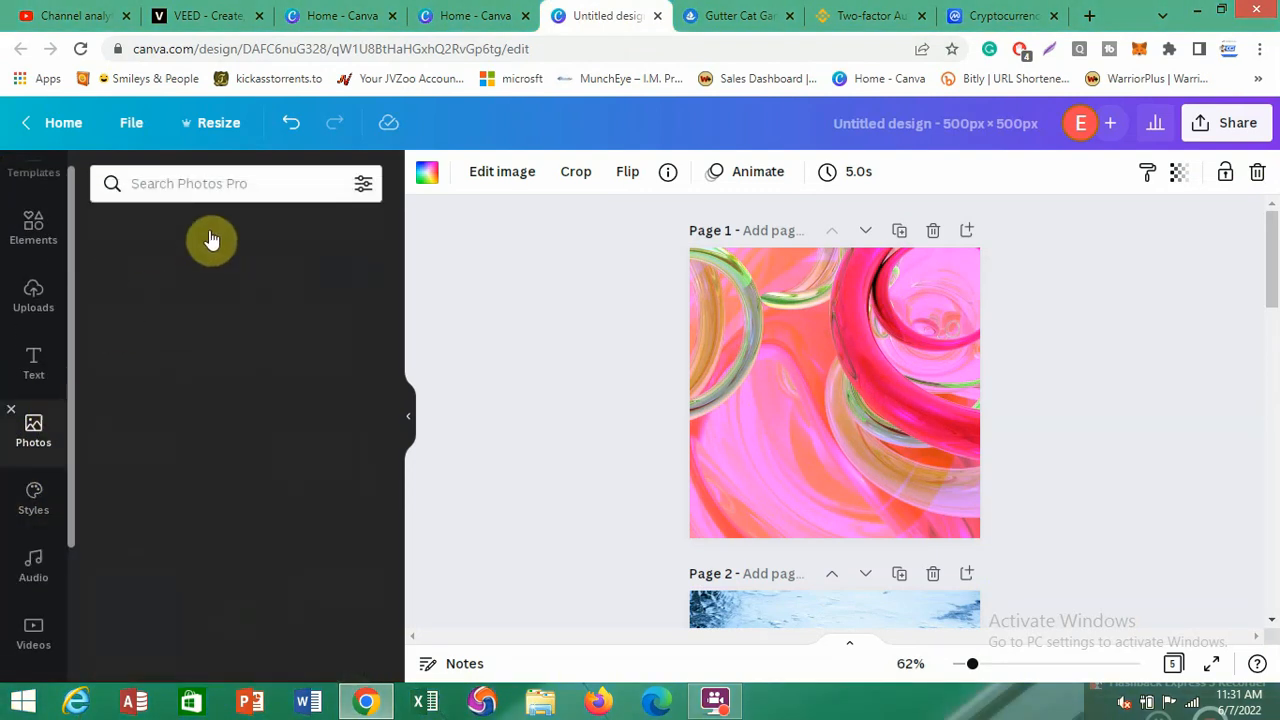
left_click(210, 183)
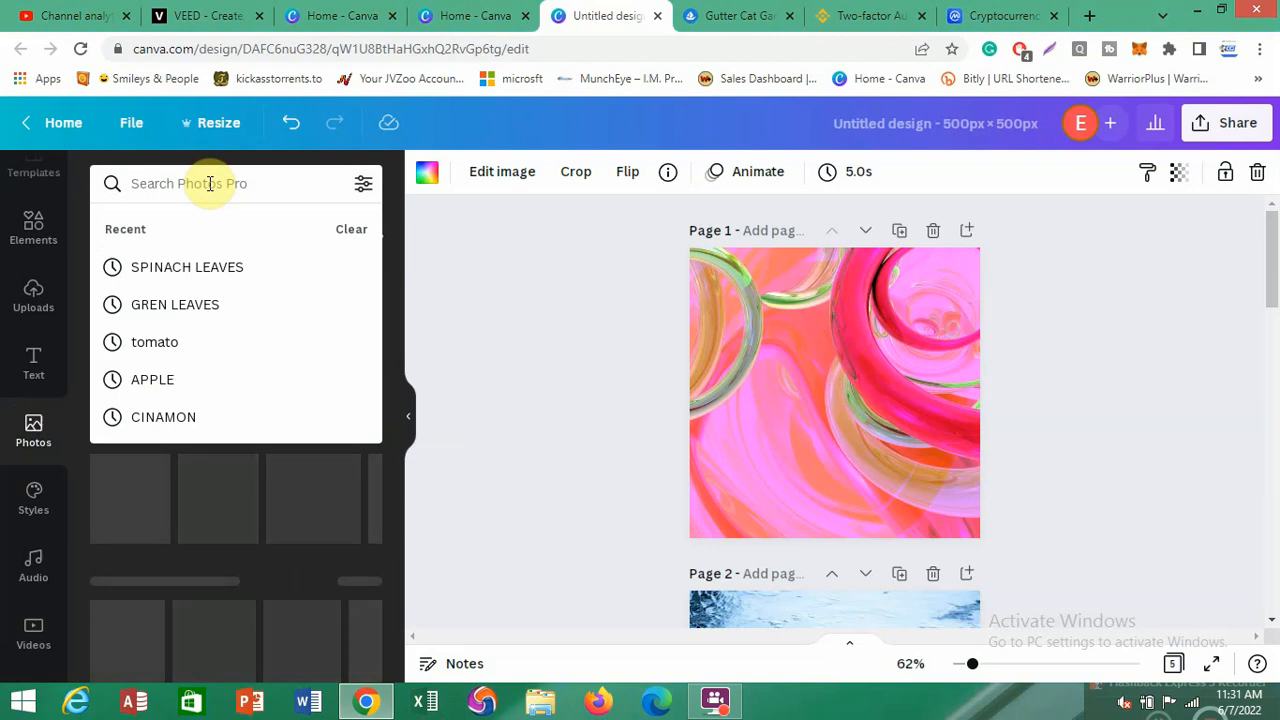
Examine the cats' heads and outfits in the Gutter Cat Gang collection on OpenSea, and go back to the Canva design
left_click(723, 15)
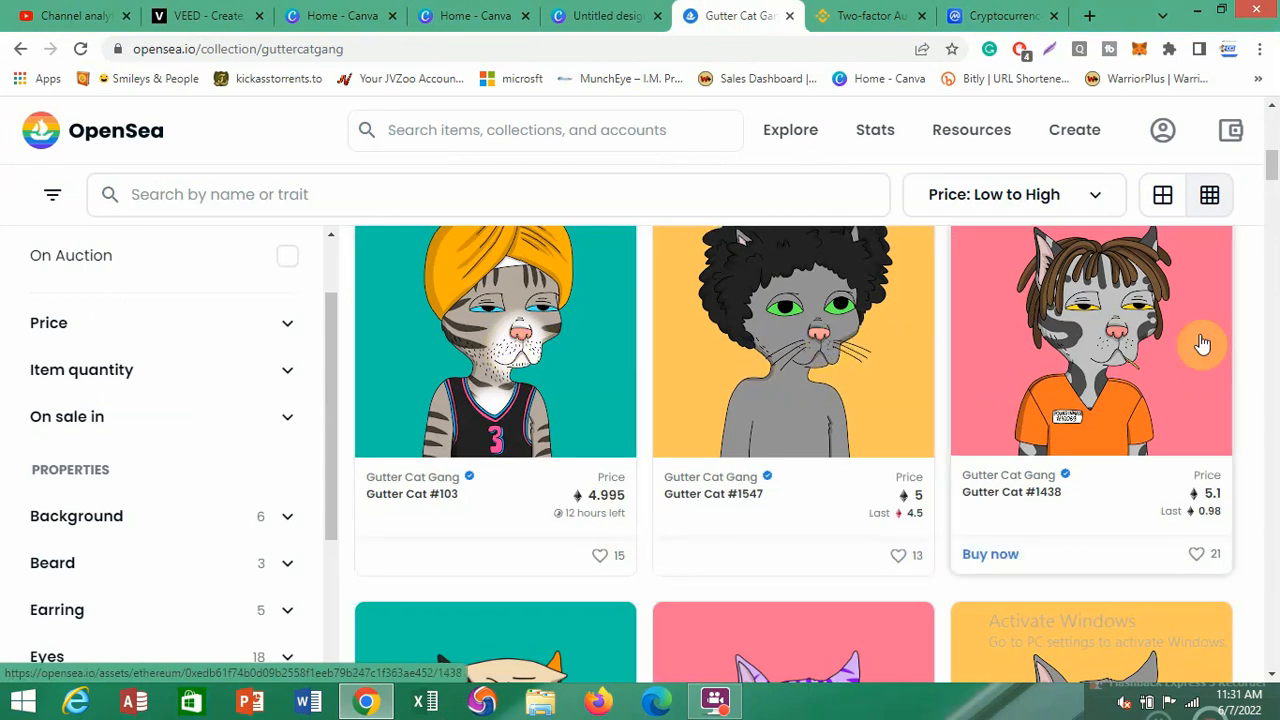
scroll(1270, 175, "down", 4)
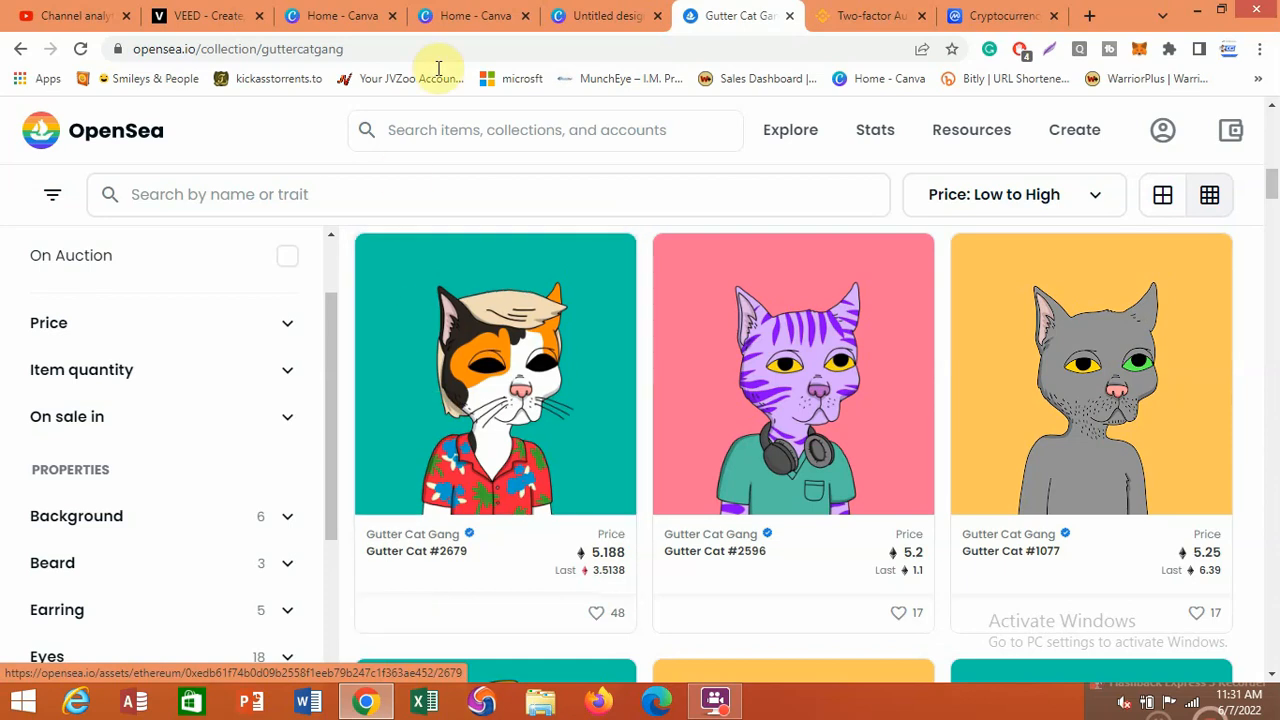
left_click(585, 25)
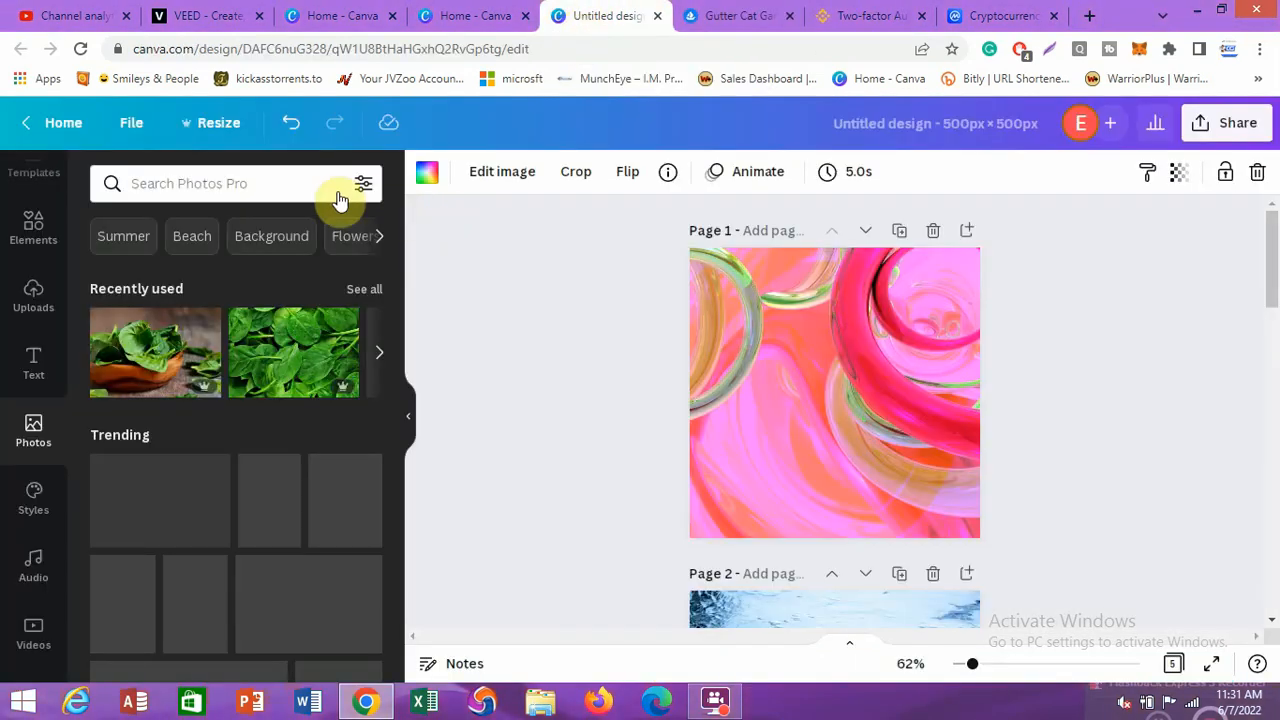
Search the photo library for "cat head" and look over the pictures found
left_click(253, 183)
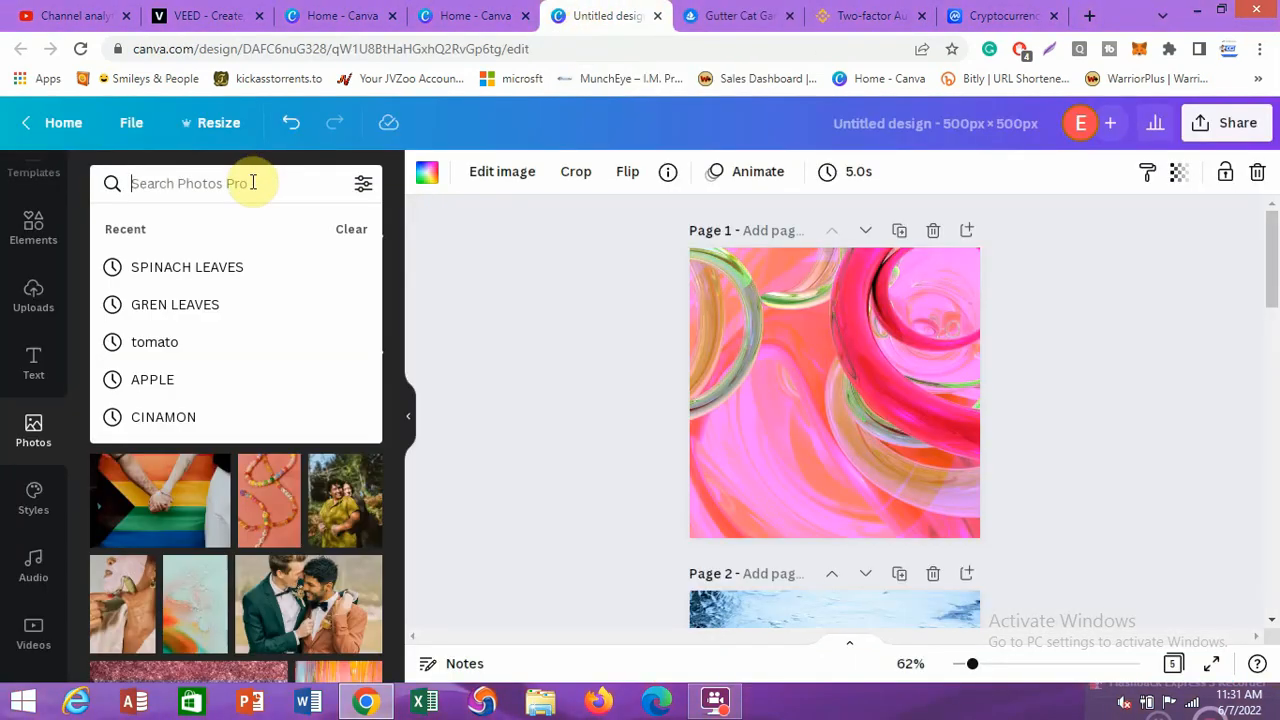
type("cat")
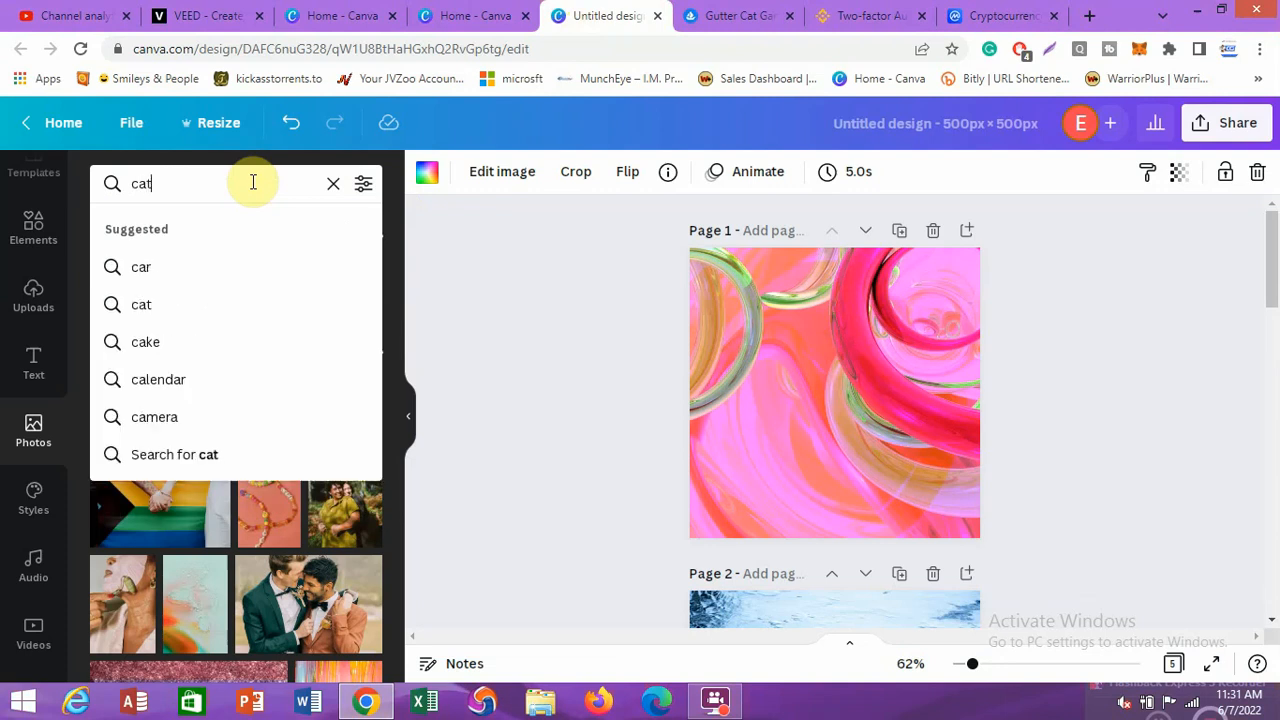
type(" head")
key("Return")
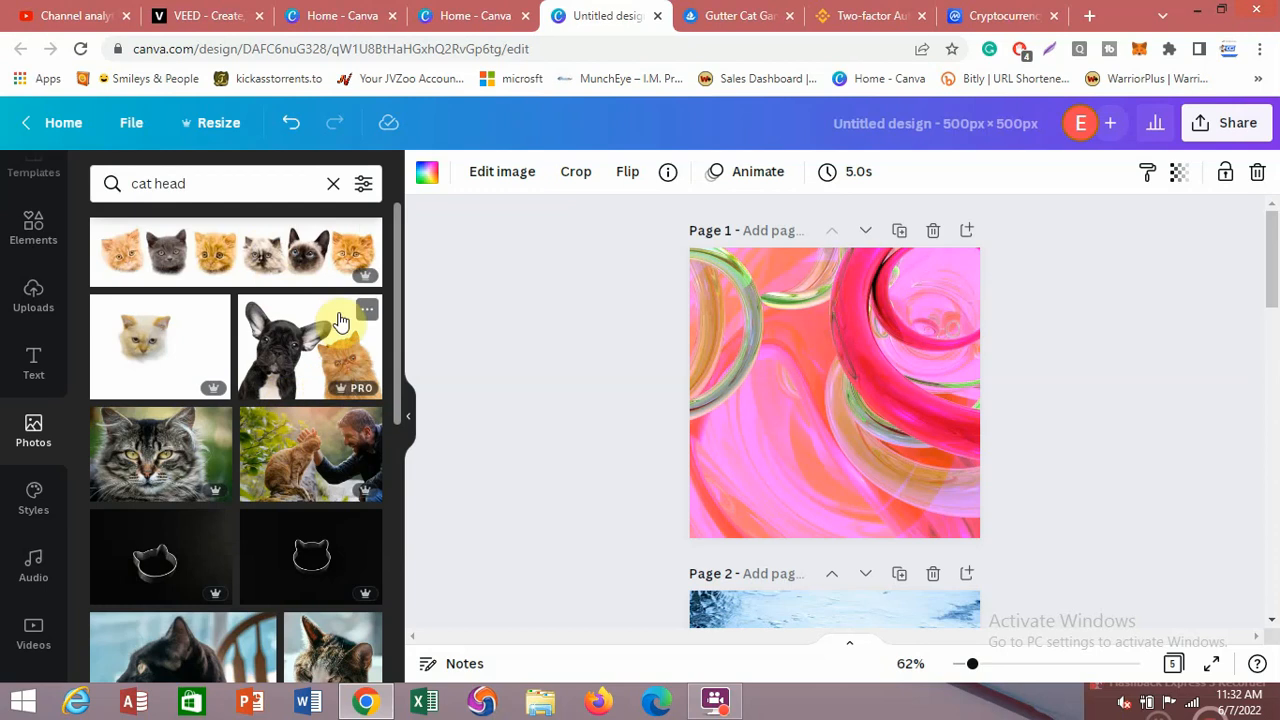
left_click_drag(399, 331, 407, 215)
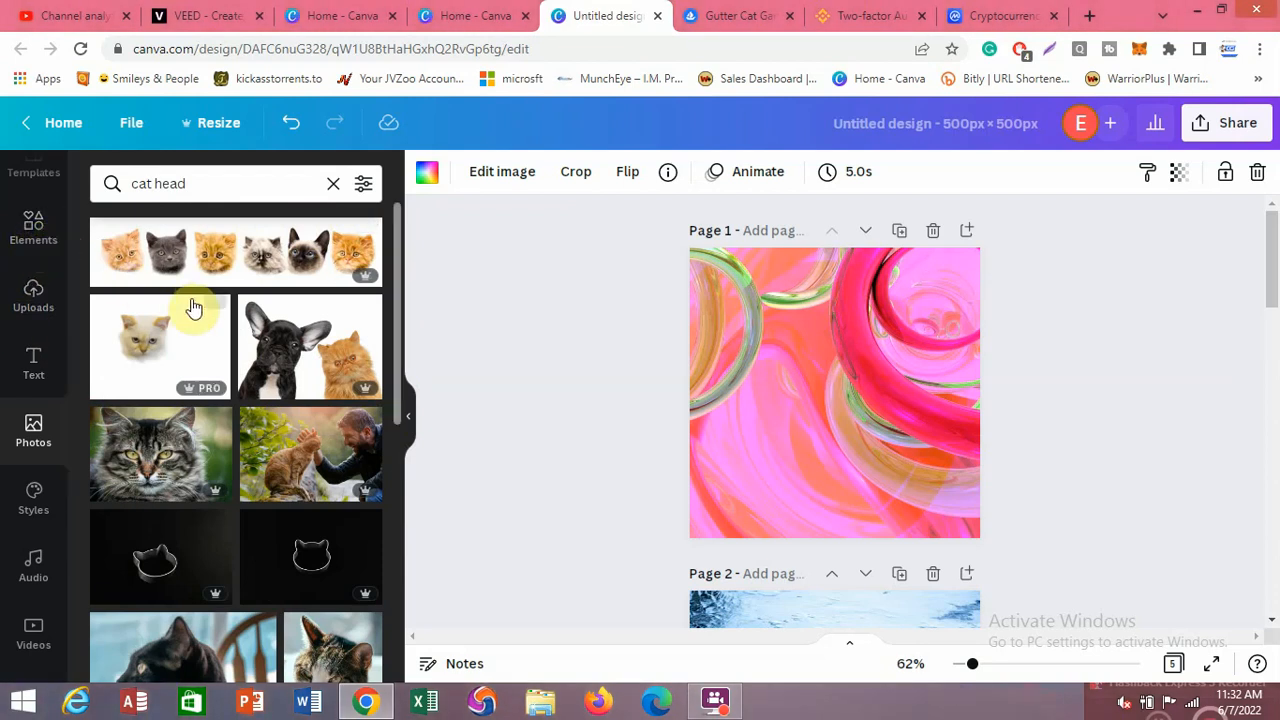
Look through the remaining "cat head" photos, and search the elements library for "cat head" instead
scroll(205, 343, "down", 2)
scroll(207, 343, "down", 5)
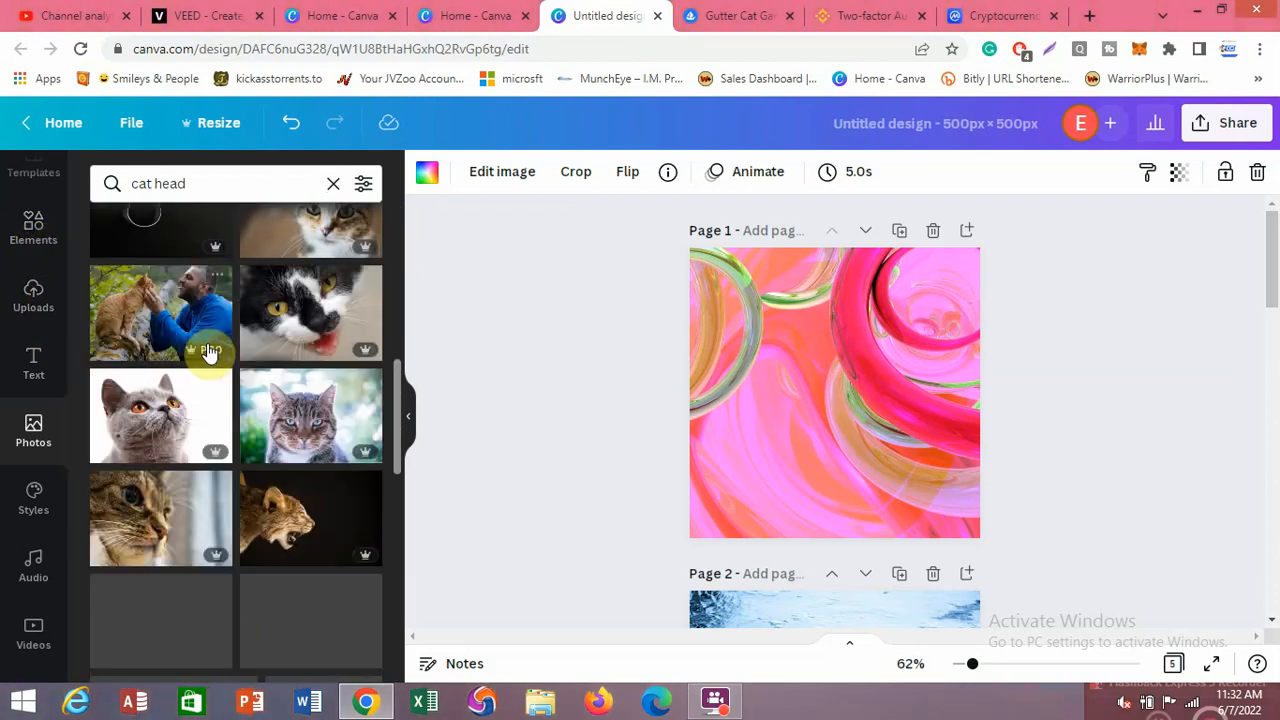
scroll(208, 352, "down", 5)
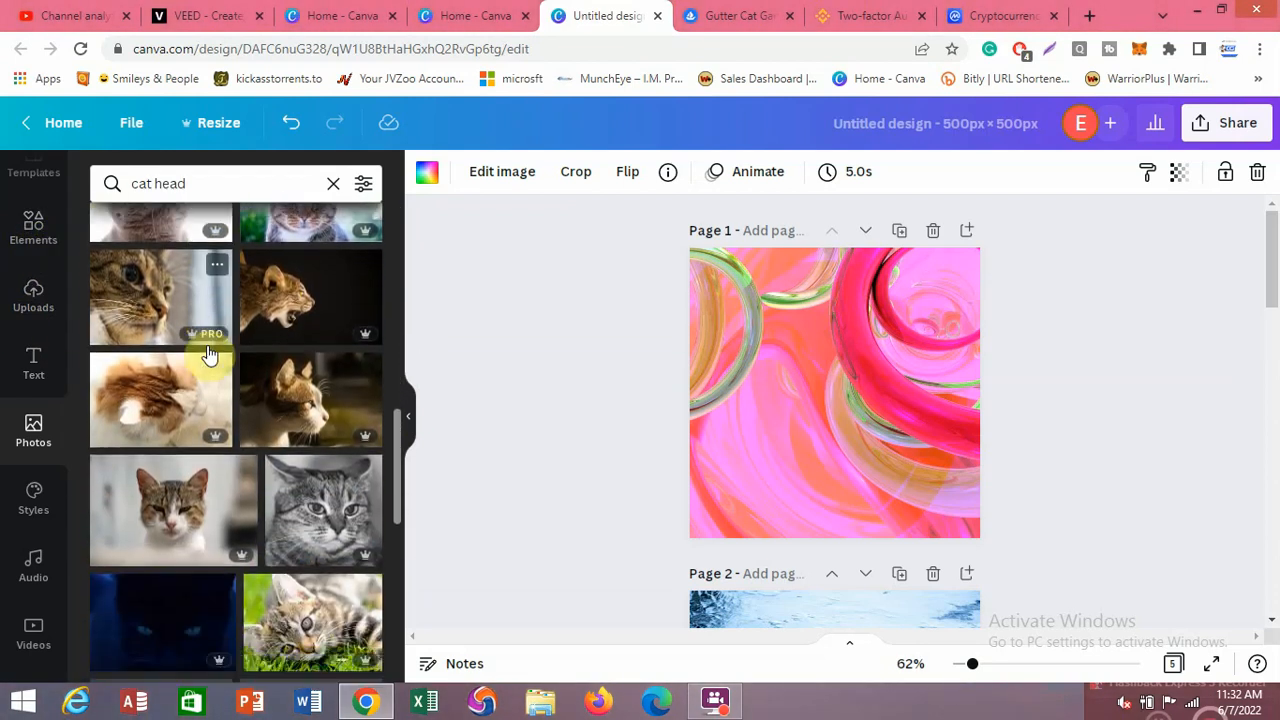
scroll(286, 406, "down", 8)
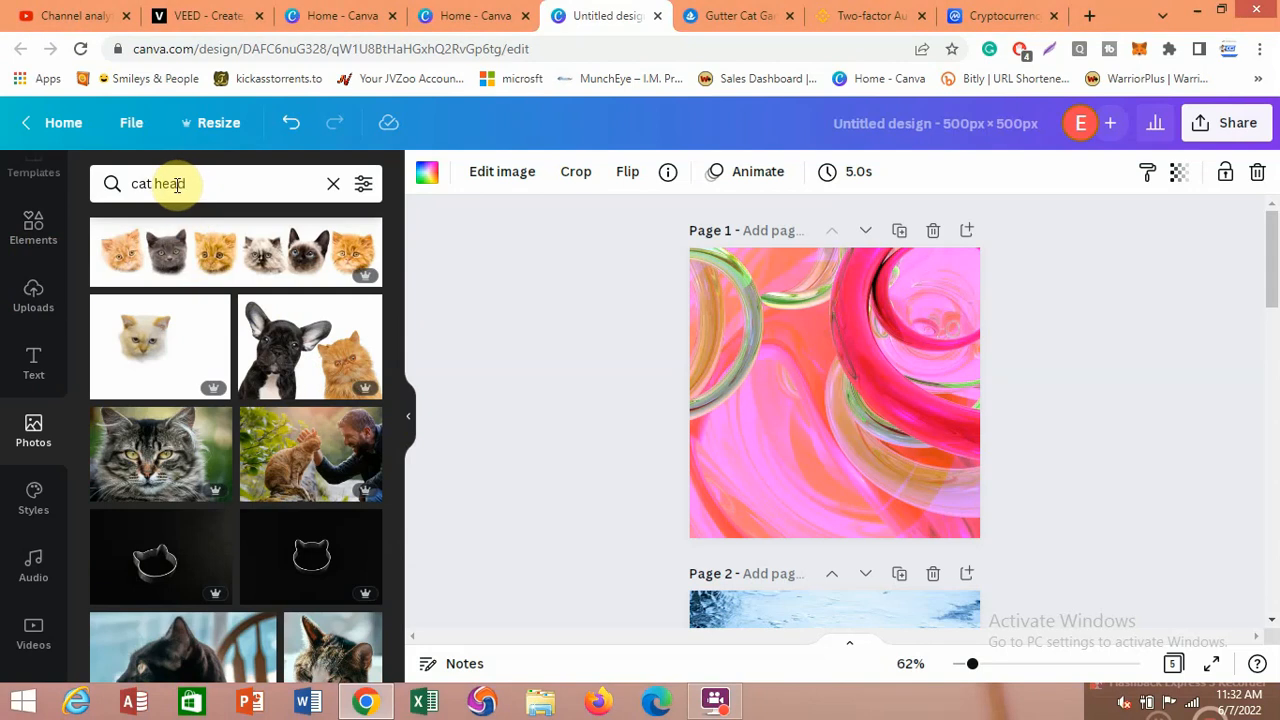
left_click(38, 248)
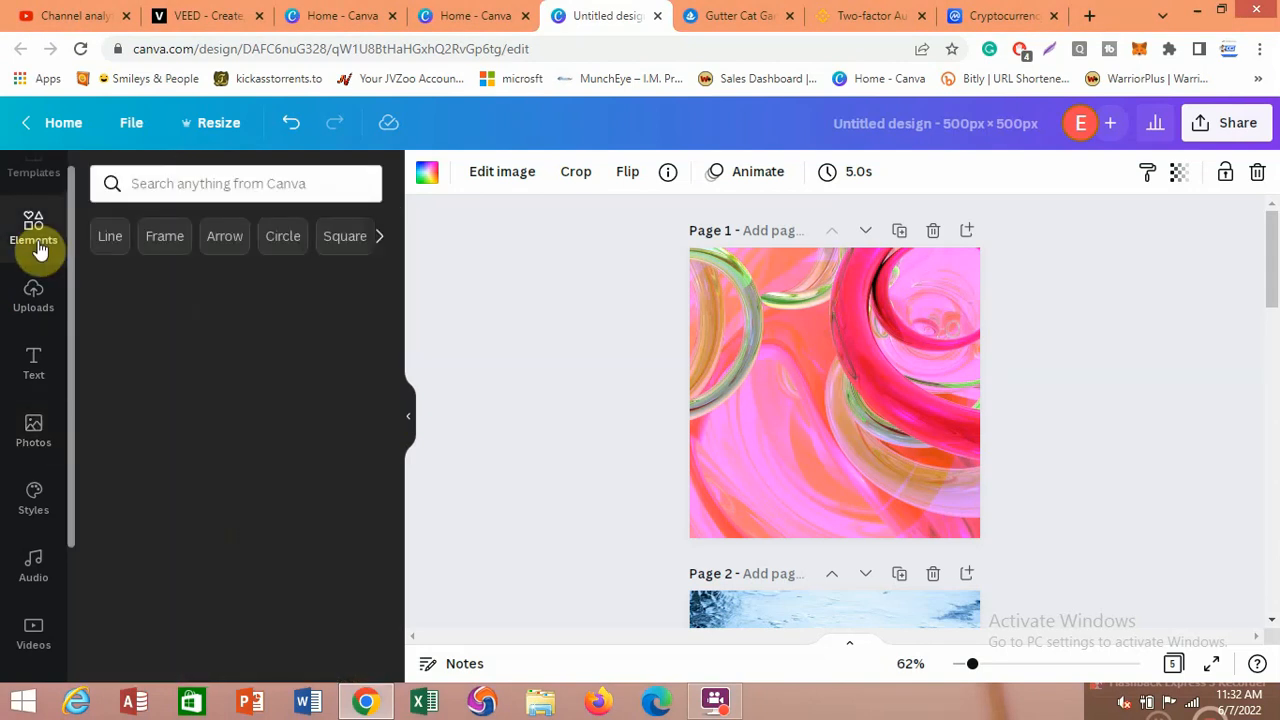
left_click(225, 183)
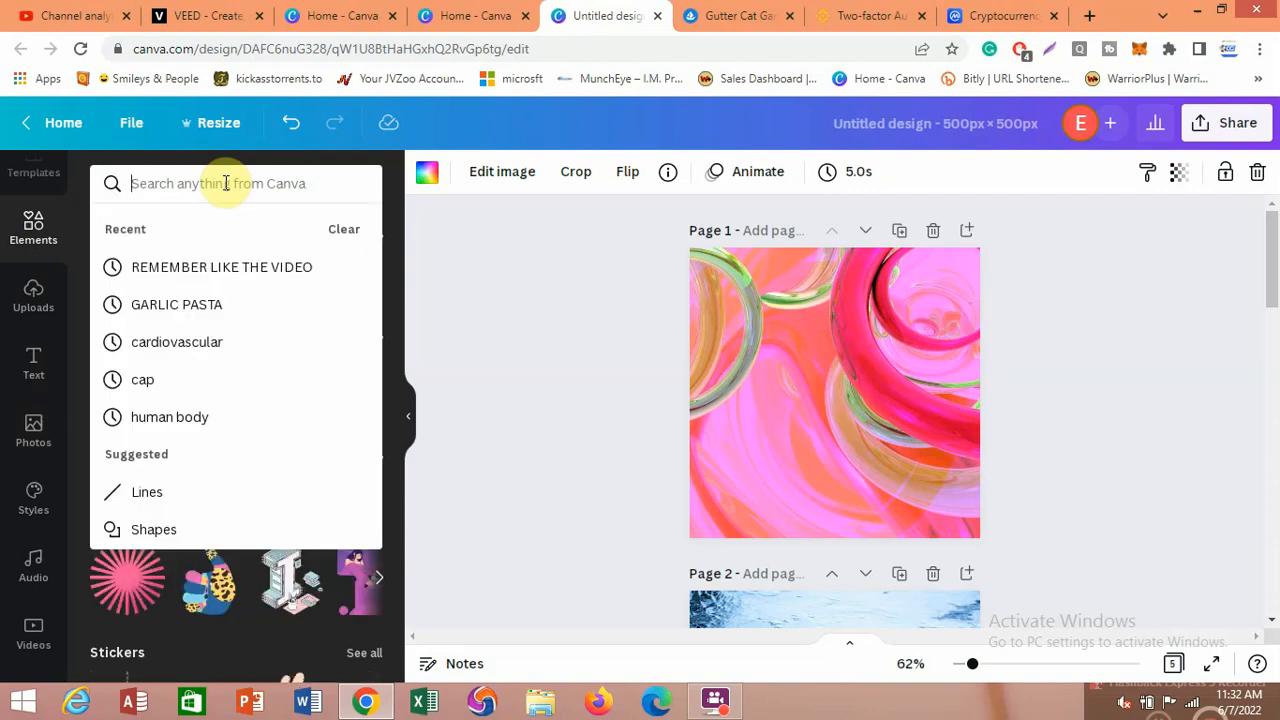
type("ca")
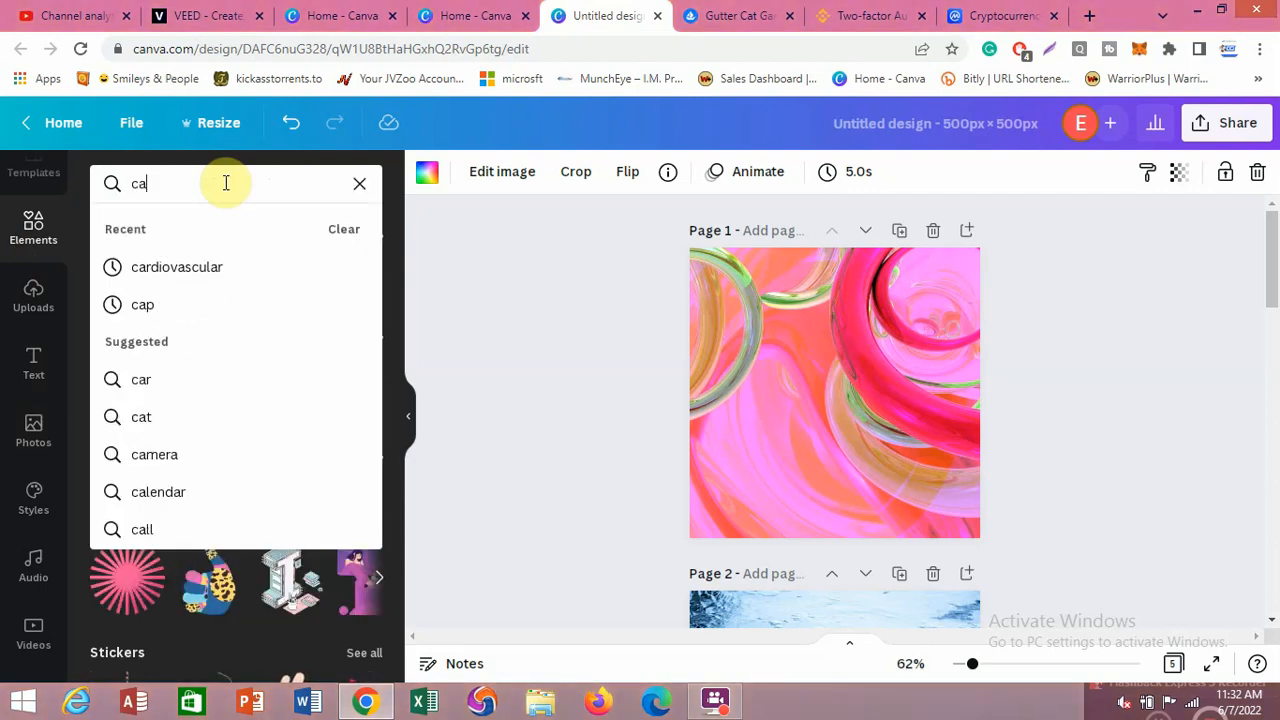
type("t head")
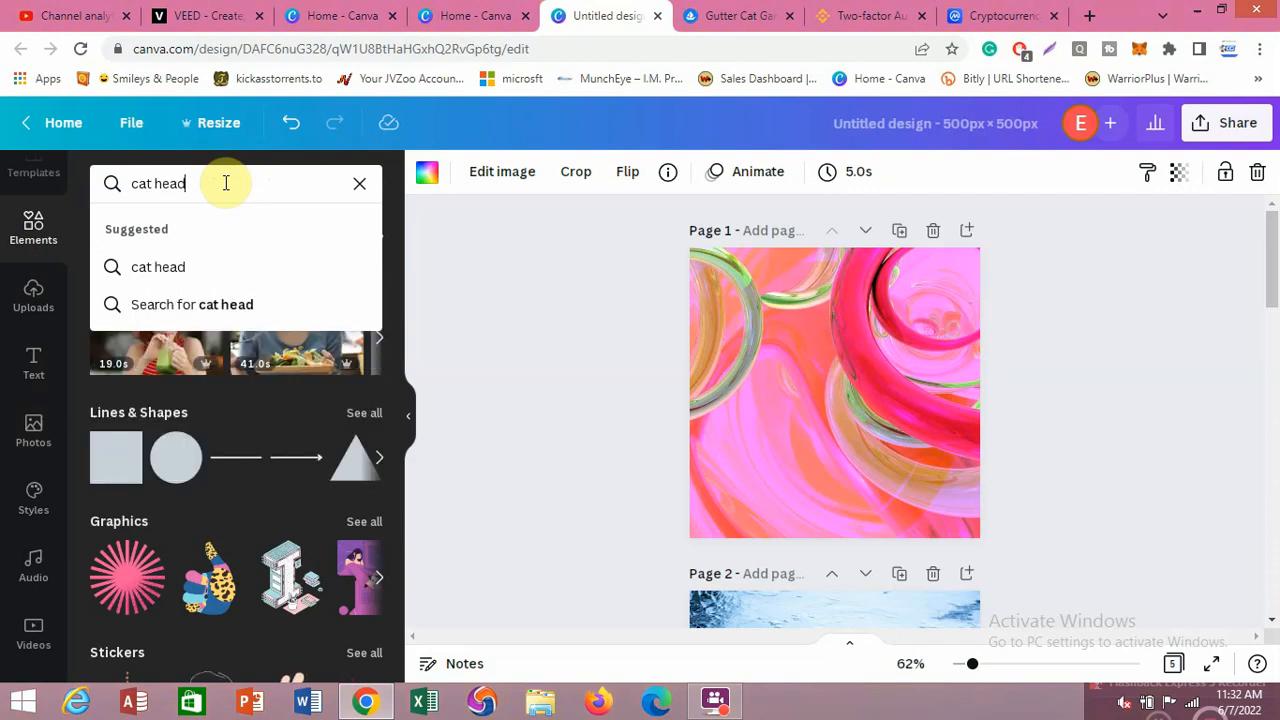
key("Return")
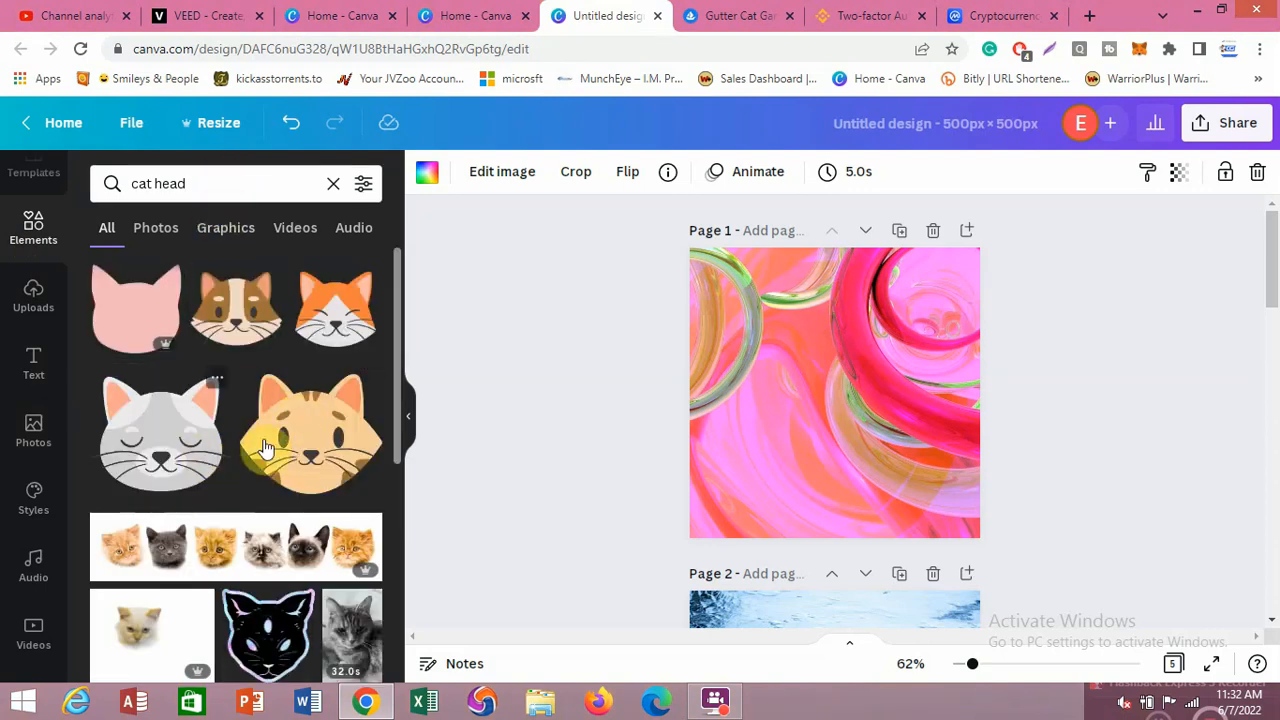
Check the Gutter Cat Gang cats on OpenSea, and back in Canva add the black three-eyed cat head graphic to page 1
left_click(735, 15)
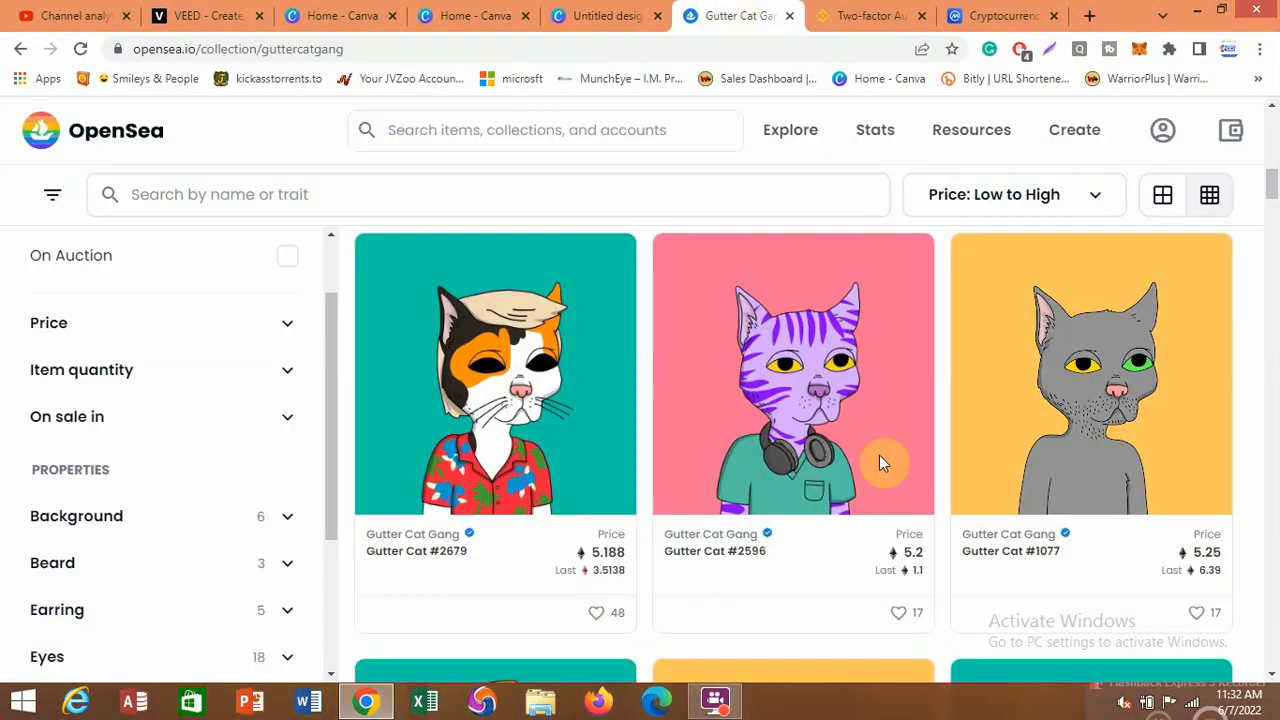
left_click(605, 15)
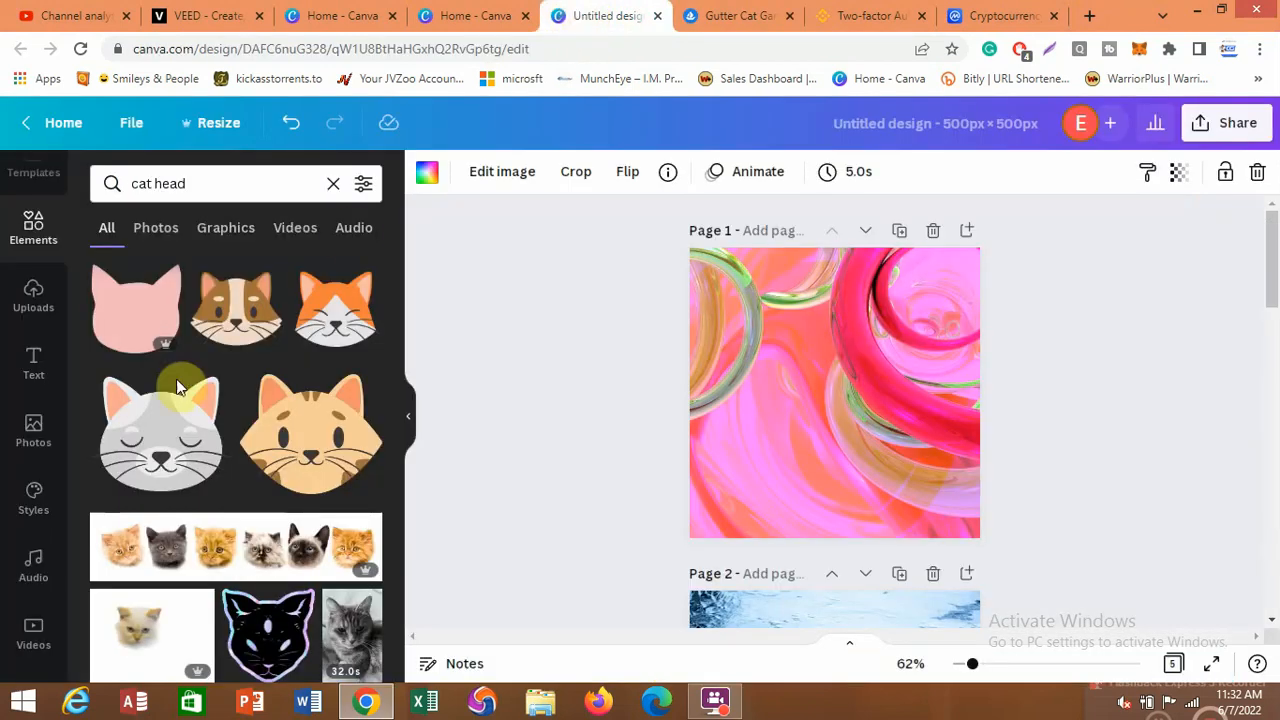
left_click(237, 238)
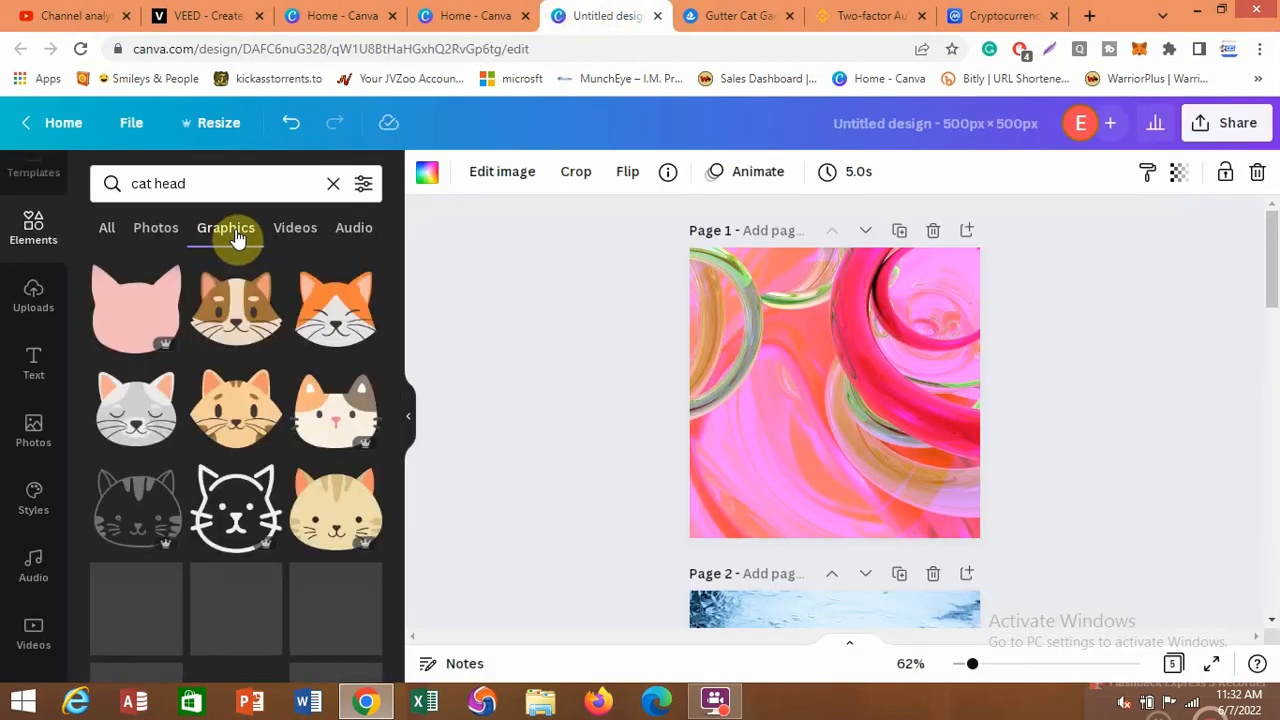
scroll(237, 360, "down", 3)
scroll(237, 362, "down", 2)
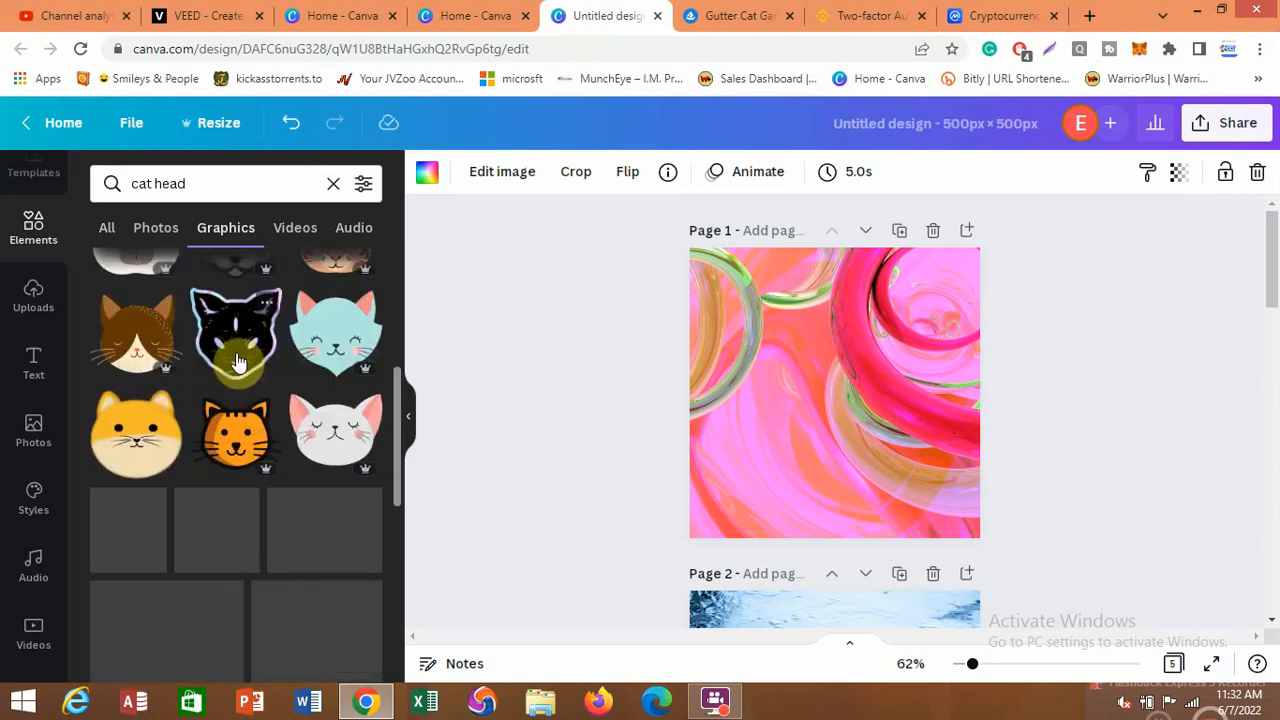
scroll(237, 362, "up", 1)
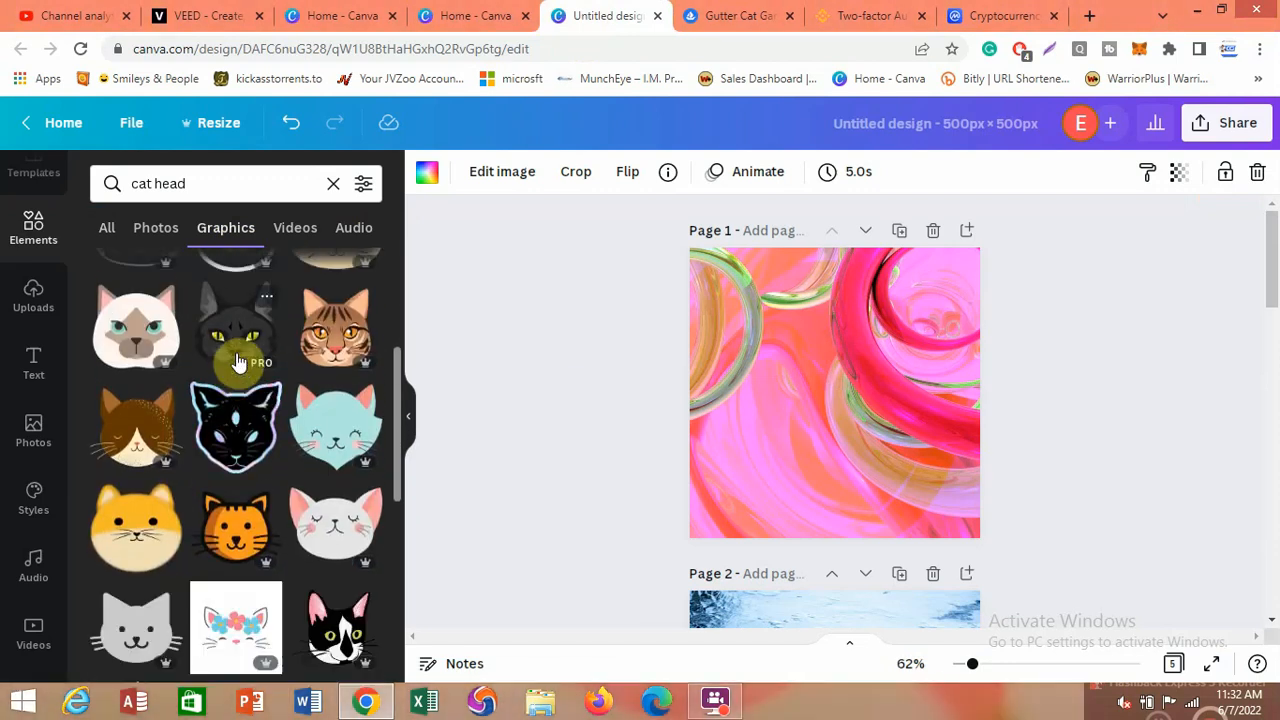
left_click(235, 453)
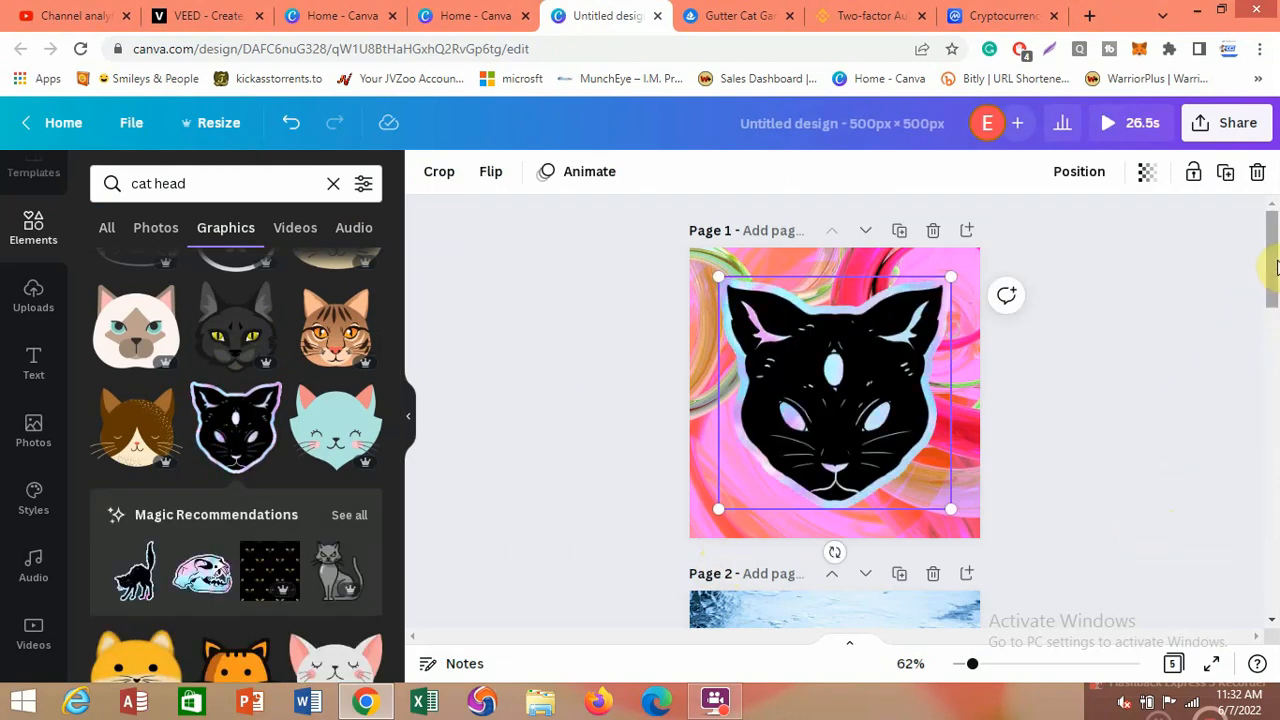
Add the purple cat head graphic with pink eyes to page 2
scroll(835, 420, "down", 3)
left_click(783, 478)
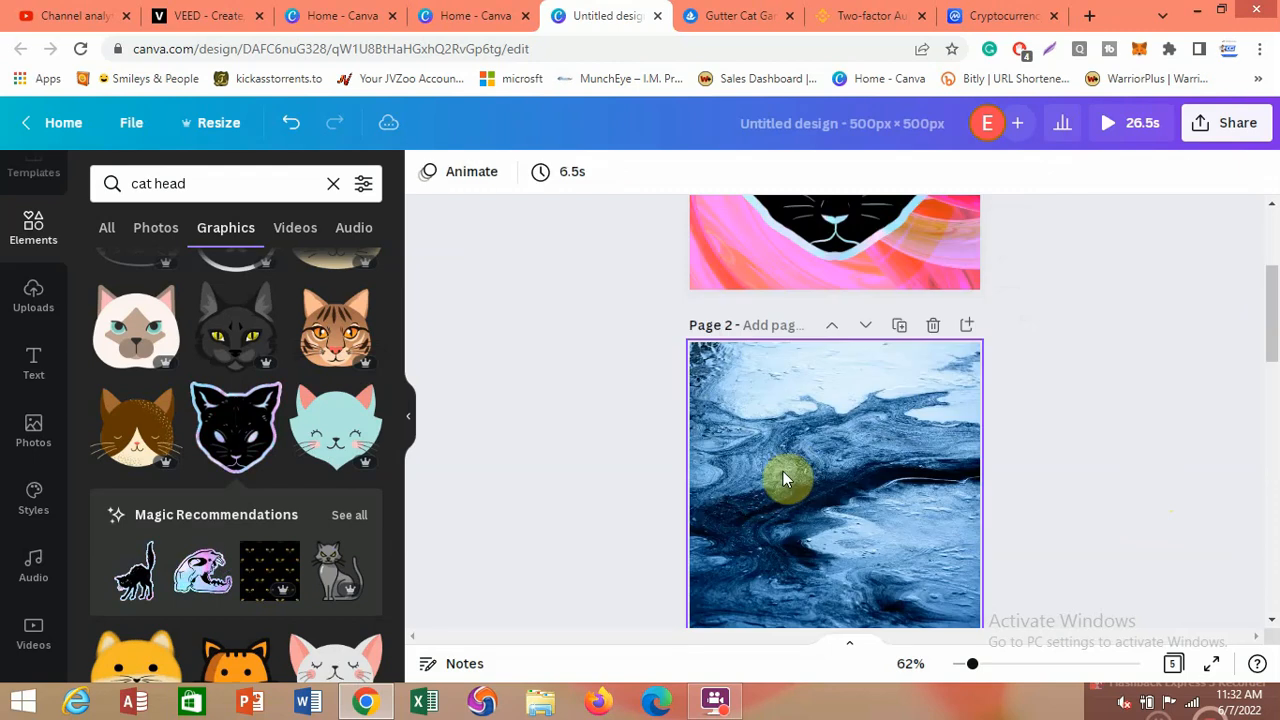
left_click(778, 488)
scroll(335, 520, "down", 1)
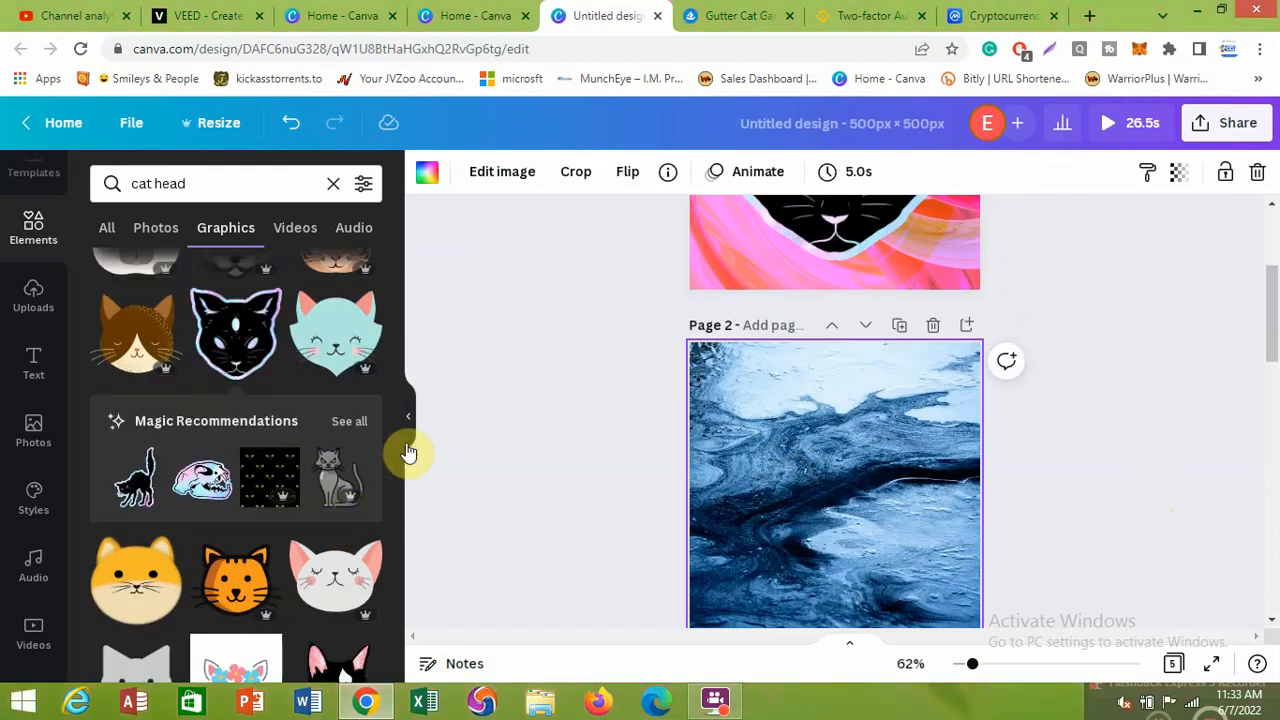
left_click_drag(395, 451, 385, 559)
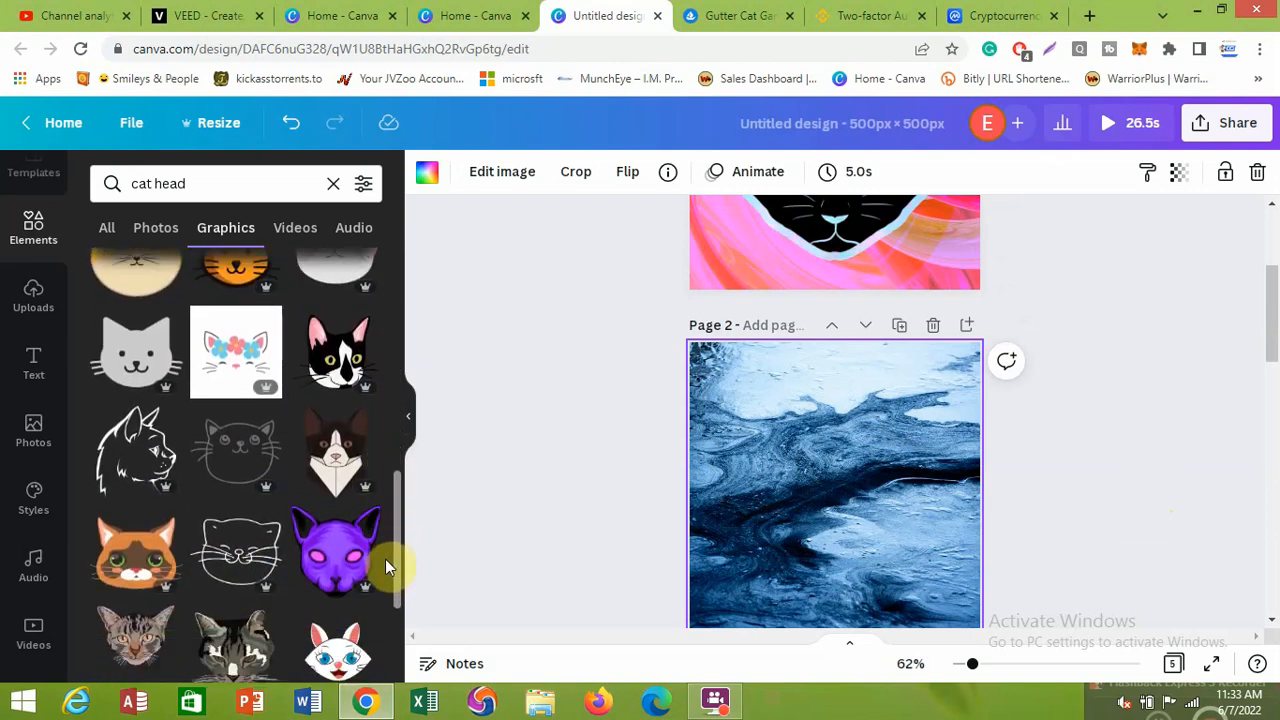
left_click(321, 563)
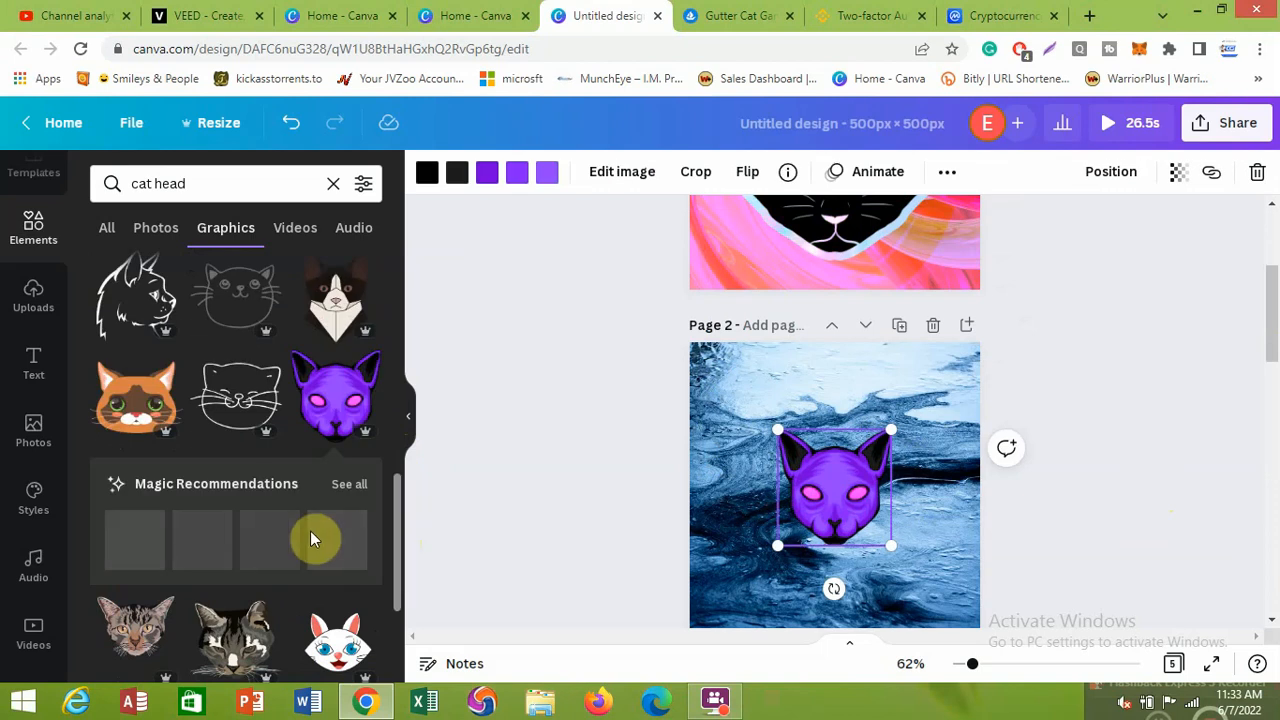
Select page 3 and look through the "cat head" graphics for a head that suits it
scroll(195, 563, "down", 3)
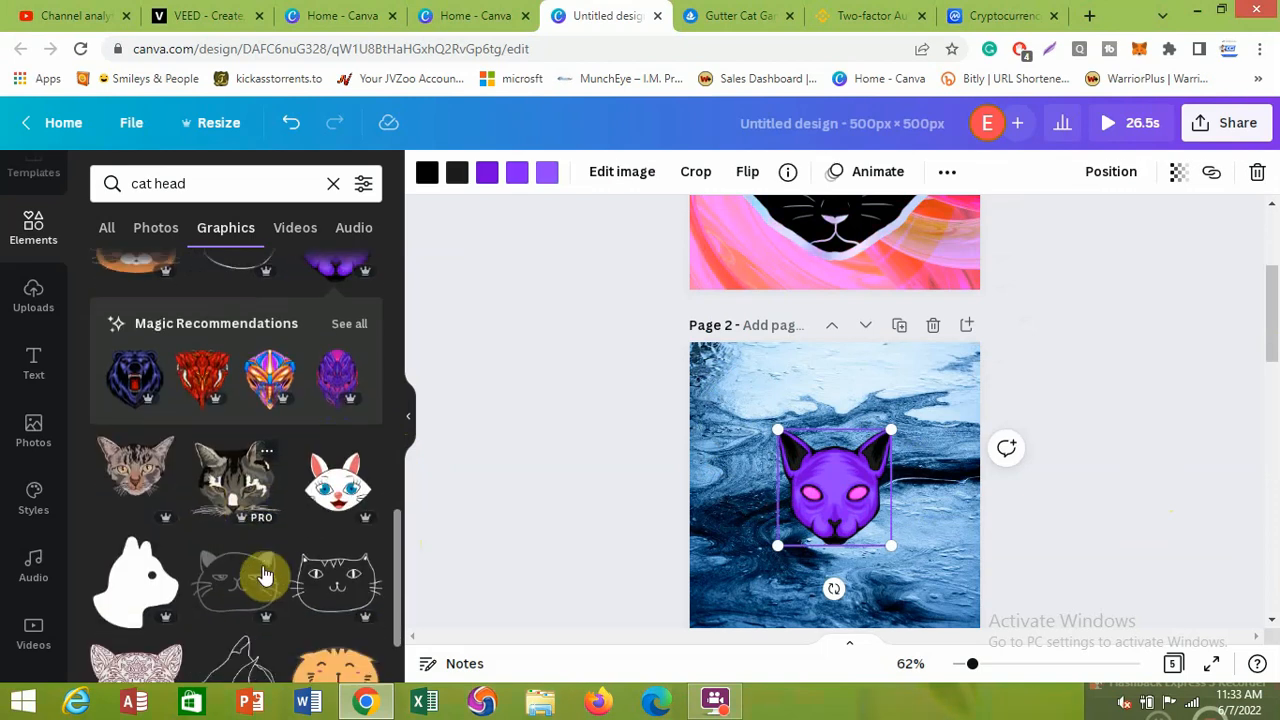
scroll(263, 575, "down", 3)
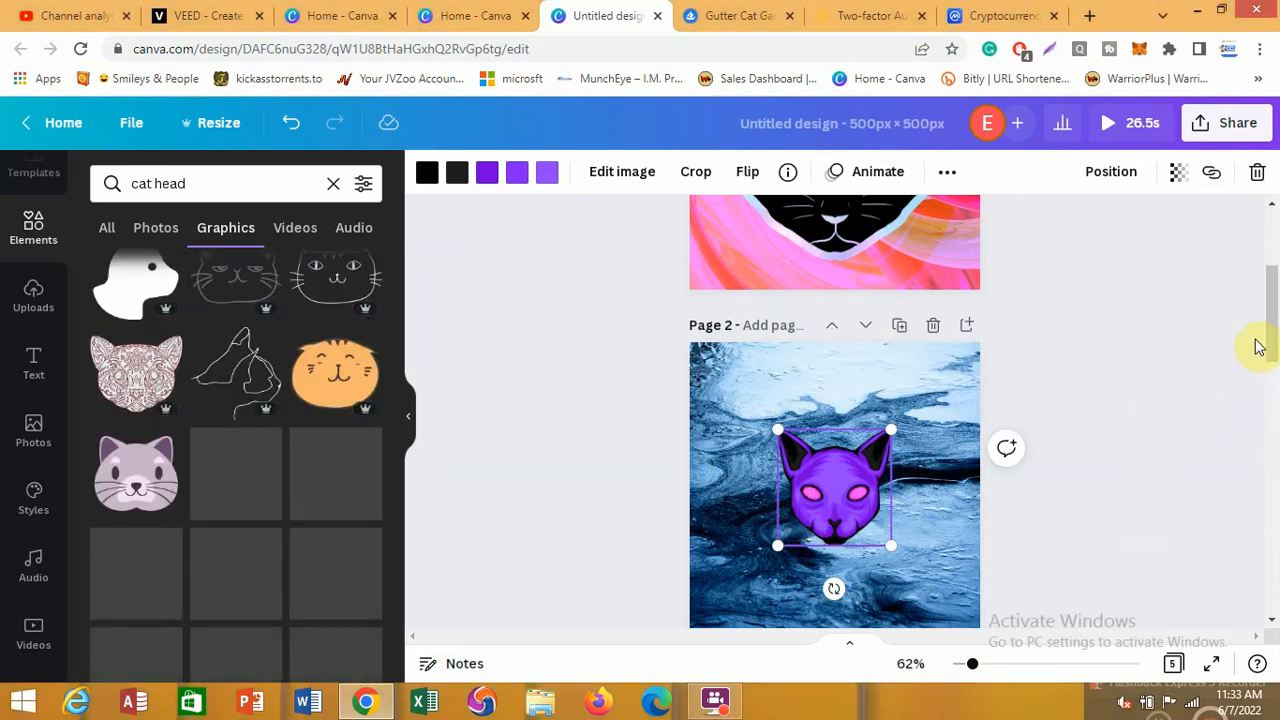
left_click_drag(1268, 330, 1270, 395)
left_click(643, 517)
scroll(1088, 415, "down", 2)
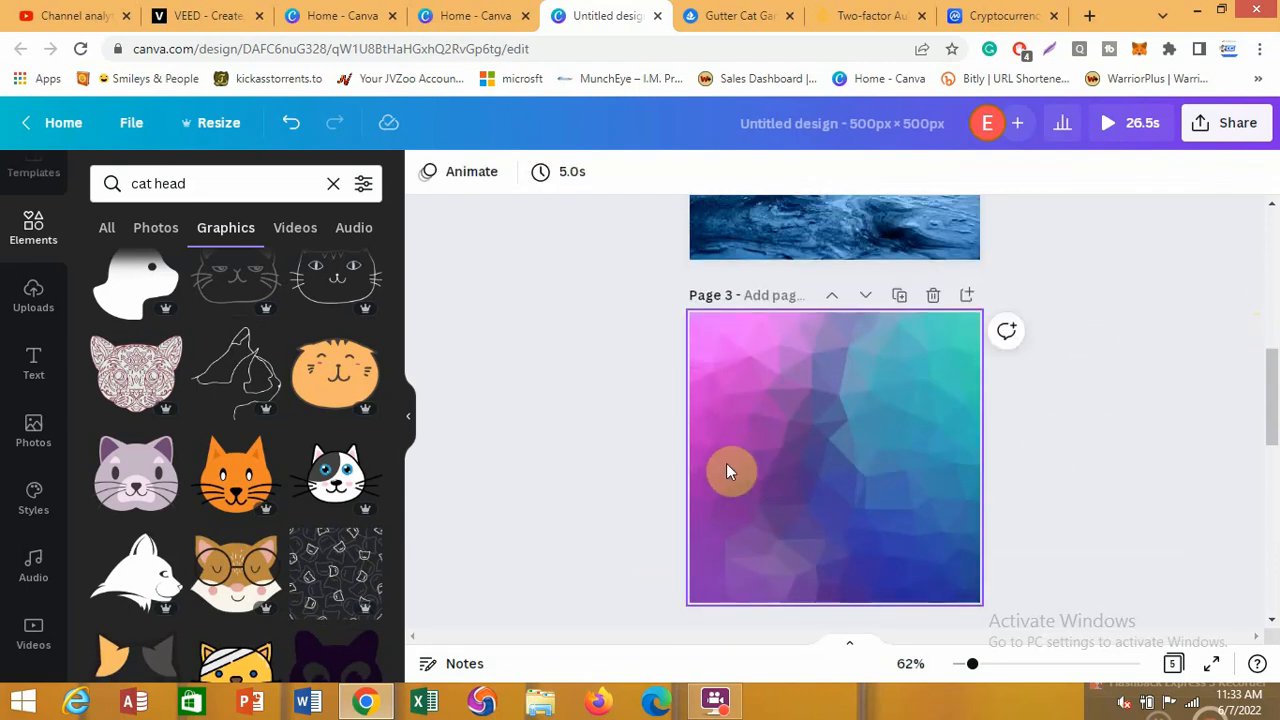
scroll(209, 434, "down", 2)
scroll(209, 434, "down", 1)
scroll(210, 440, "down", 2)
scroll(210, 443, "down", 2)
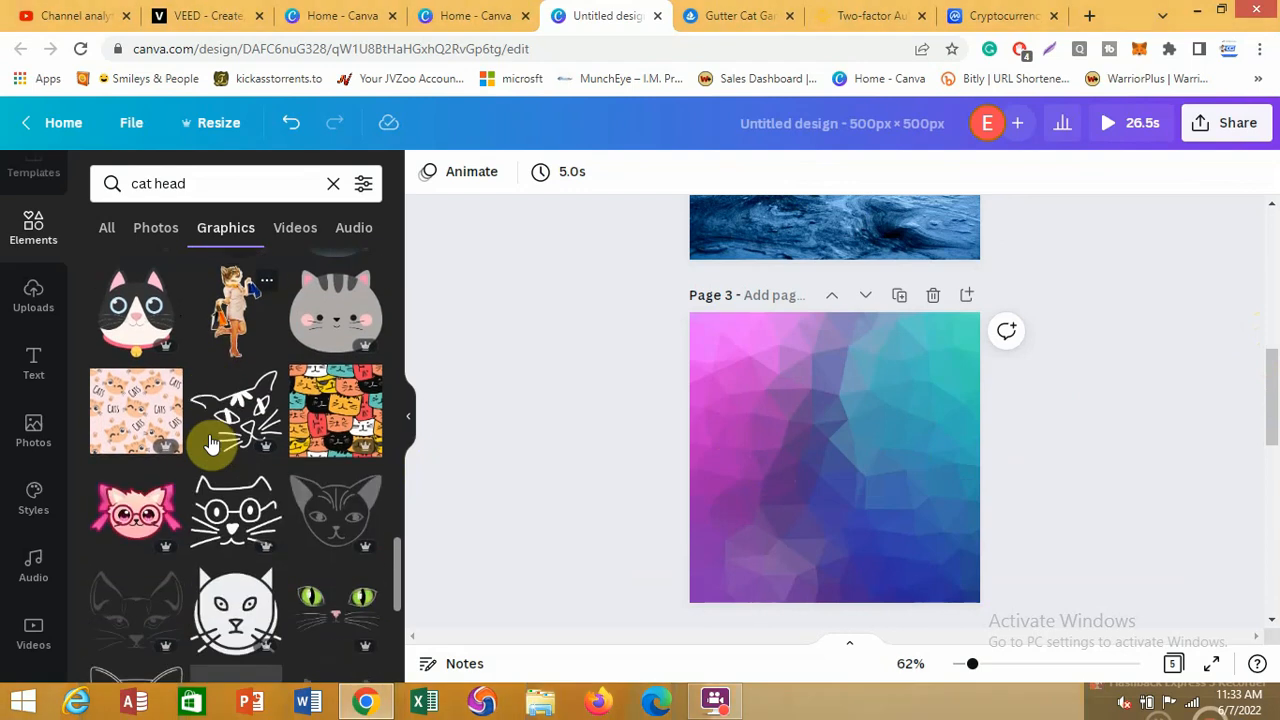
scroll(210, 443, "down", 2)
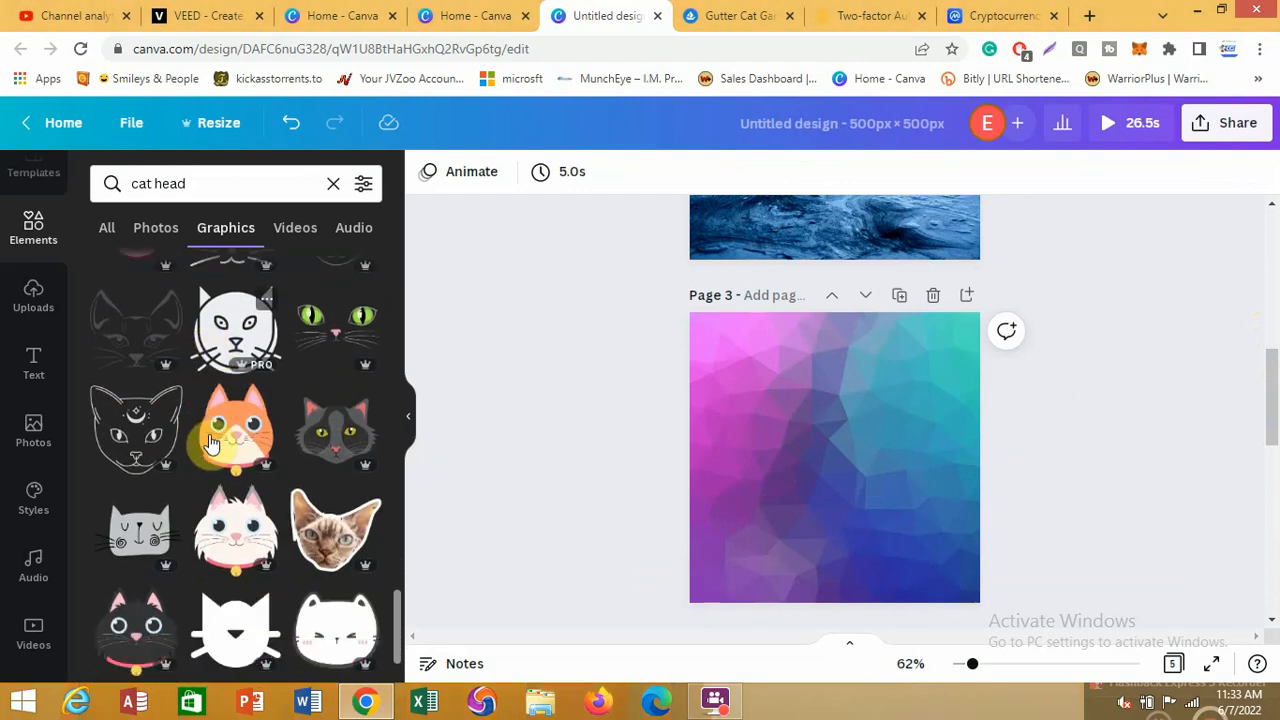
scroll(210, 446, "down", 3)
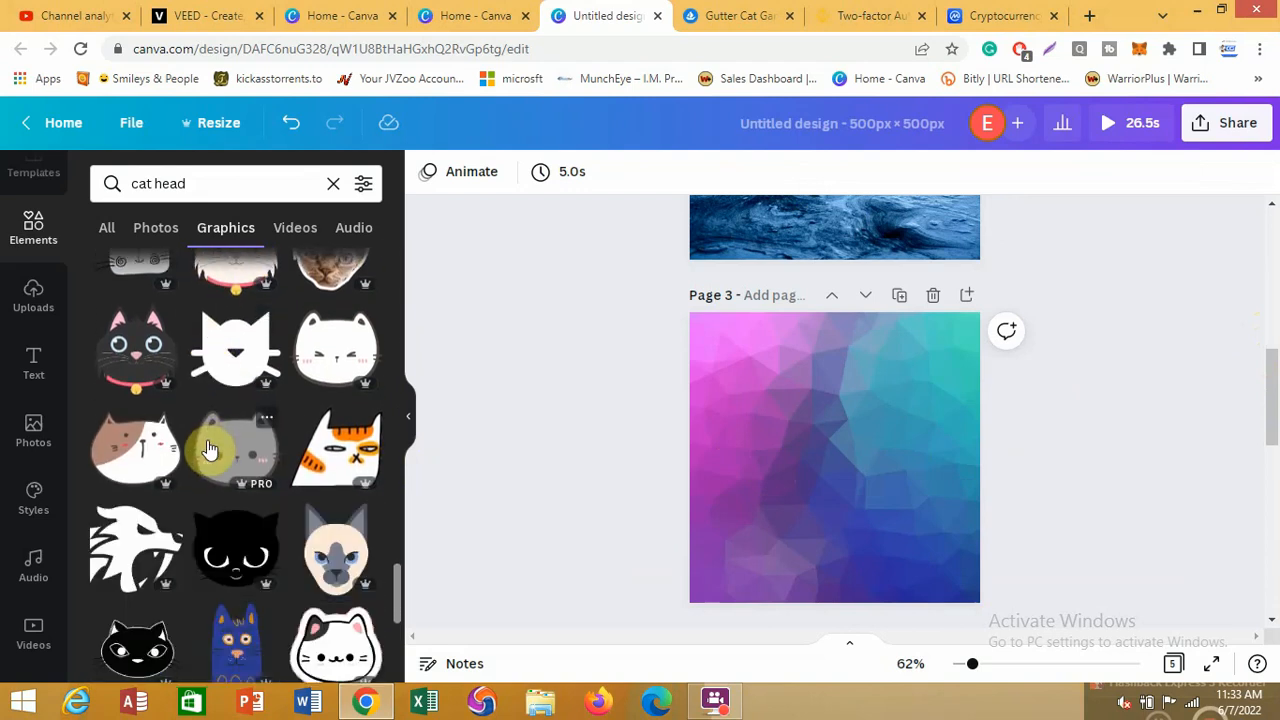
scroll(210, 448, "down", 1)
scroll(210, 450, "down", 4)
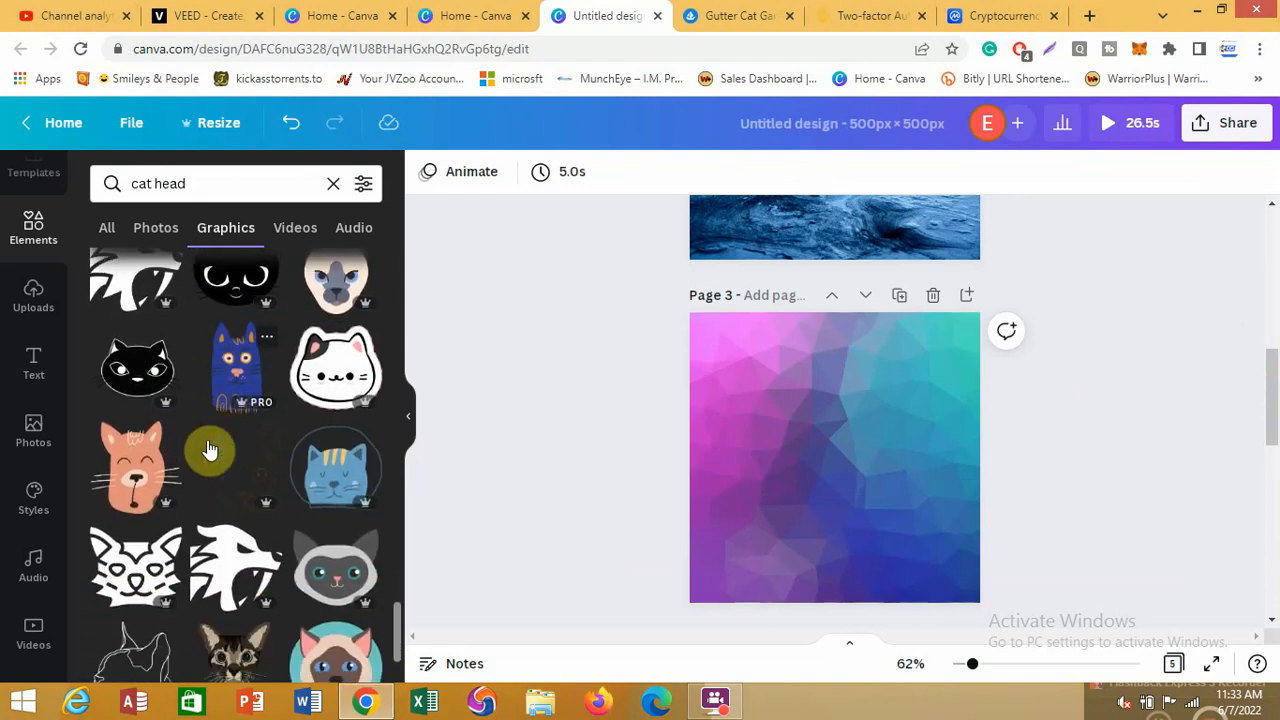
scroll(208, 448, "down", 3)
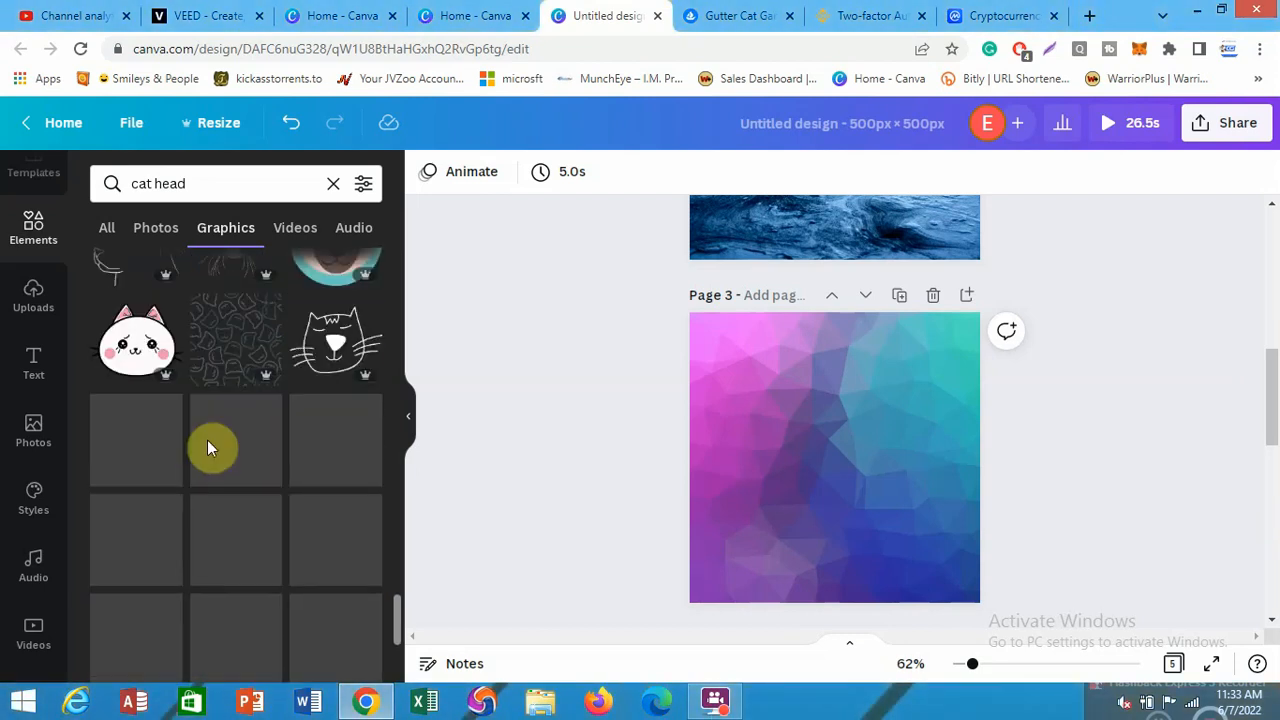
scroll(208, 448, "up", 4)
scroll(208, 448, "up", 2)
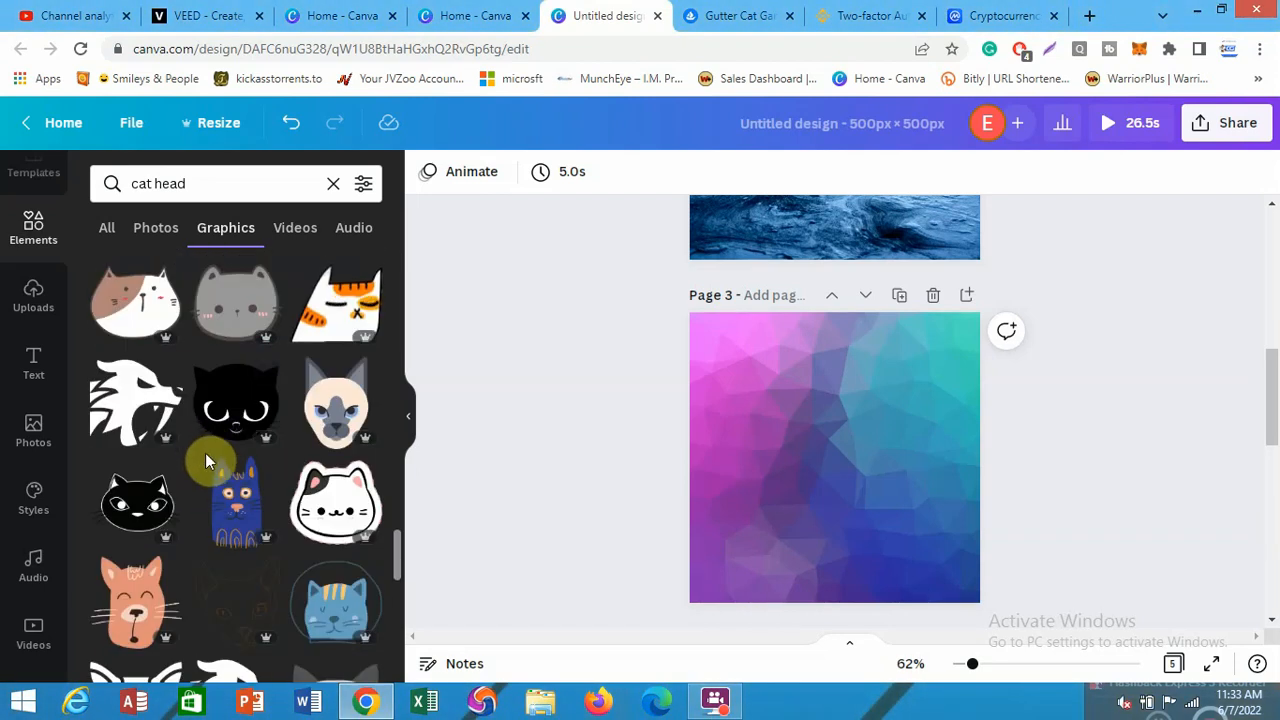
Add the white and blue cat head graphic with a yellow nose to page 3, move it near the page's top and enlarge it
scroll(206, 455, "down", 1)
scroll(206, 462, "down", 2)
scroll(202, 472, "down", 2)
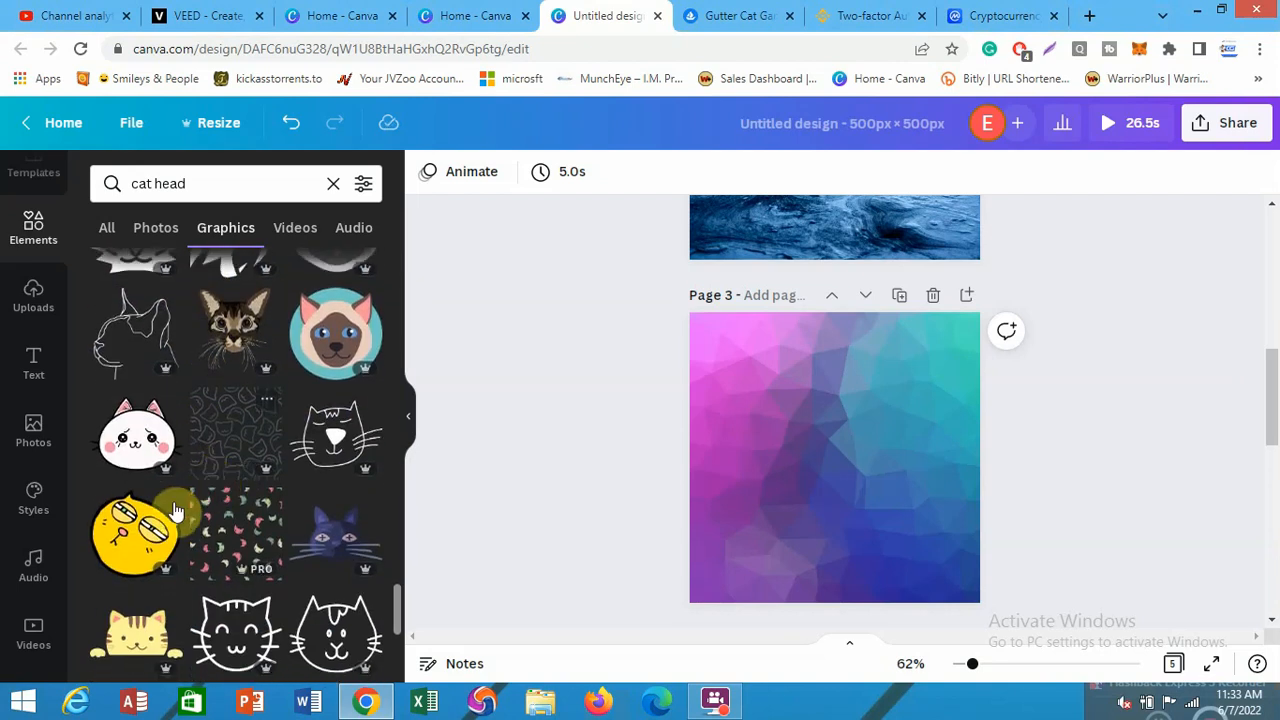
scroll(145, 552, "down", 2)
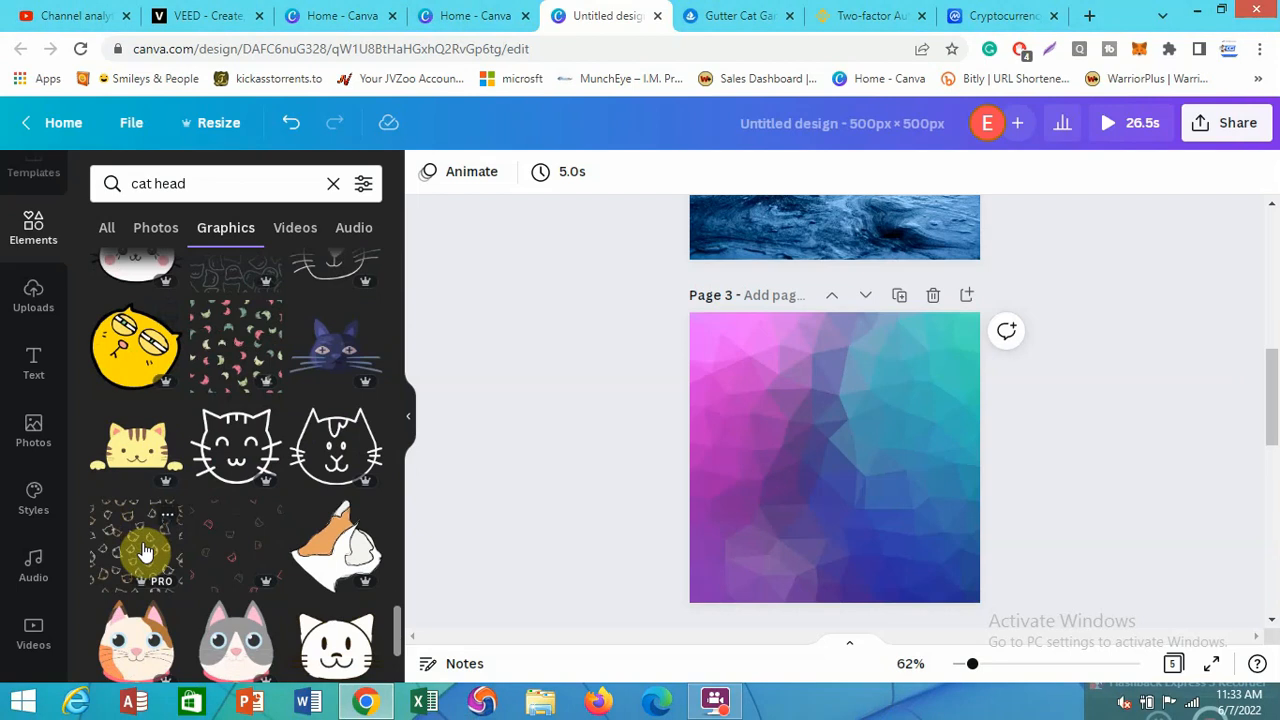
scroll(150, 555, "down", 2)
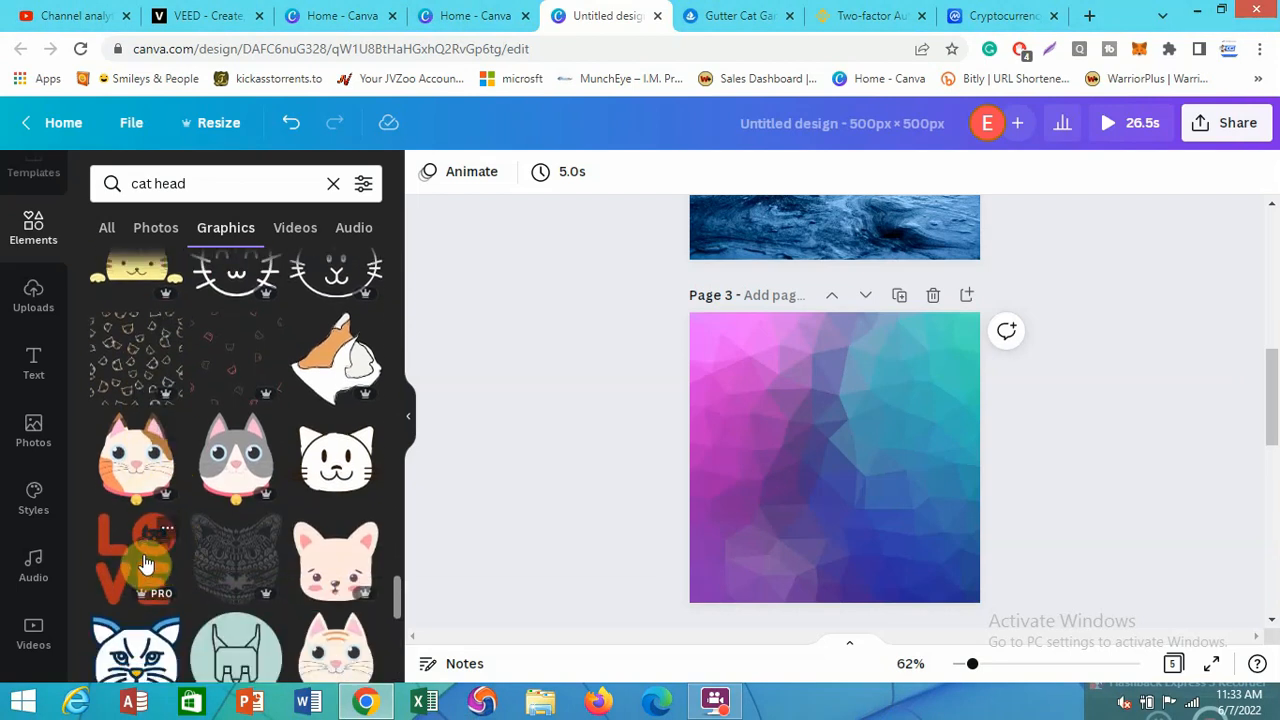
scroll(145, 567, "down", 1)
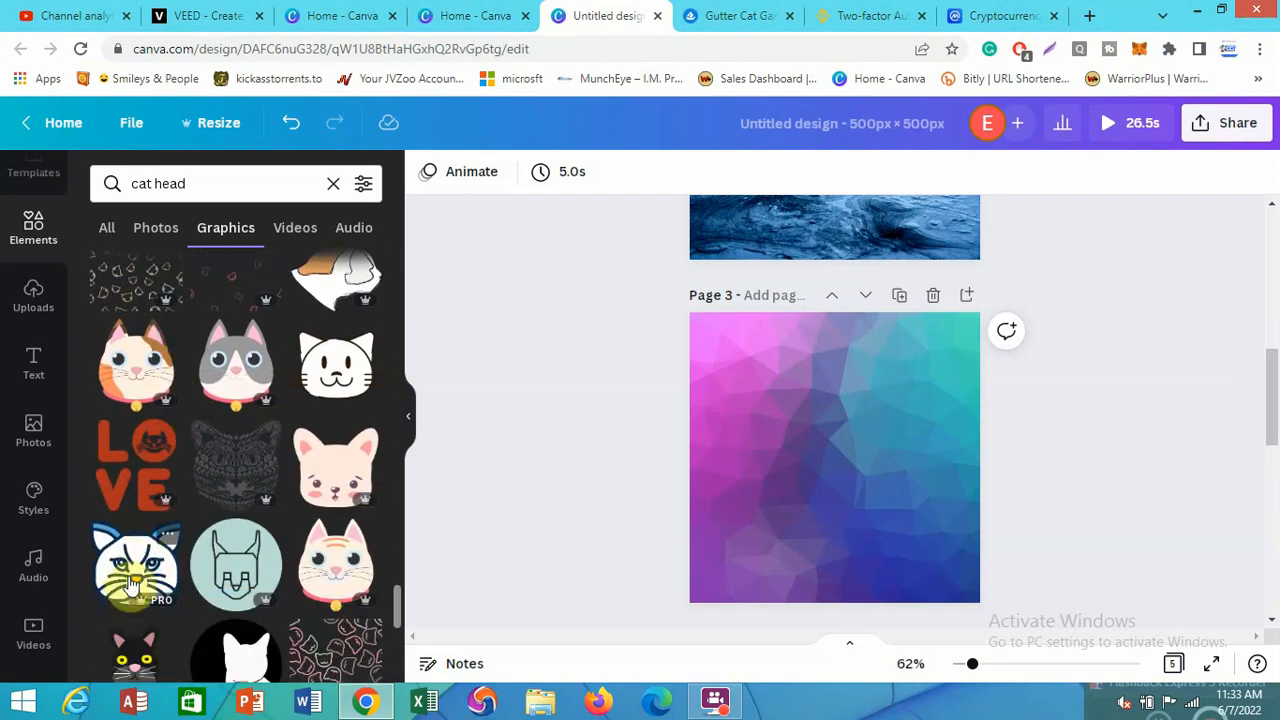
left_click(133, 588)
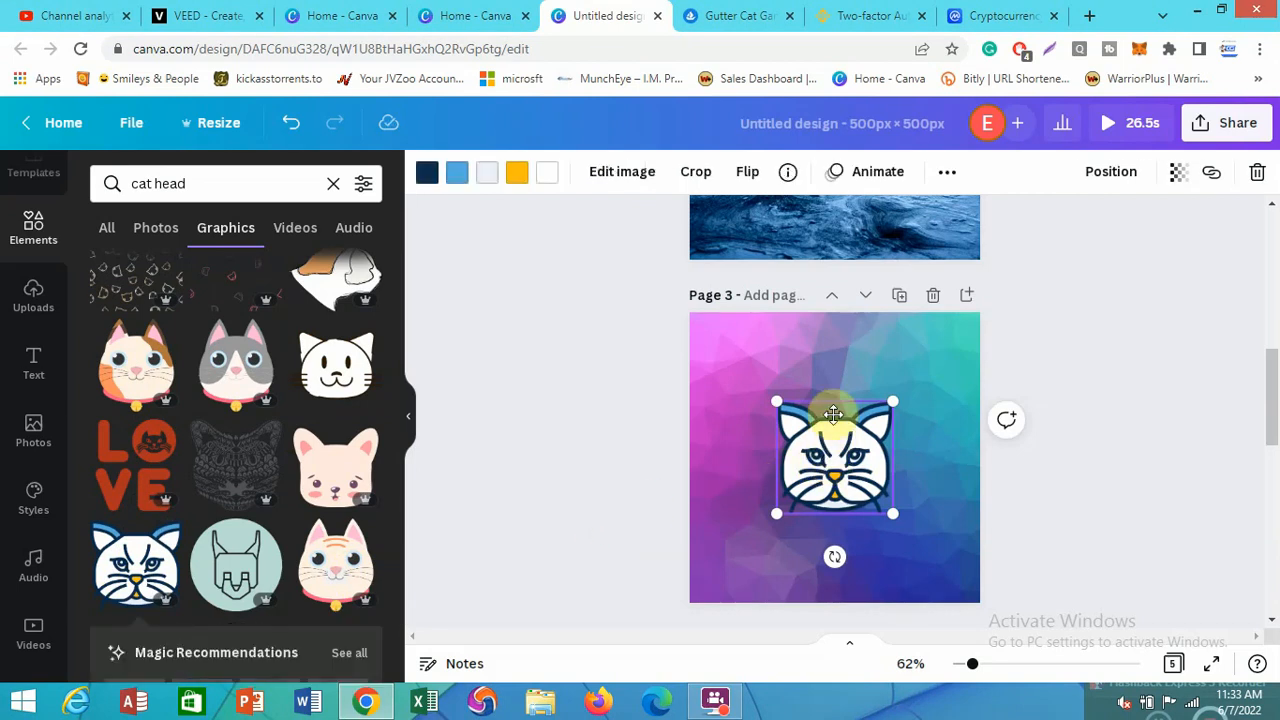
left_click_drag(836, 428, 850, 368)
left_click_drag(776, 462, 750, 485)
Move the purple cat head on page 2 up near the page's top edge and enlarge it slightly
left_click_drag(1271, 400, 1274, 341)
left_click(866, 385)
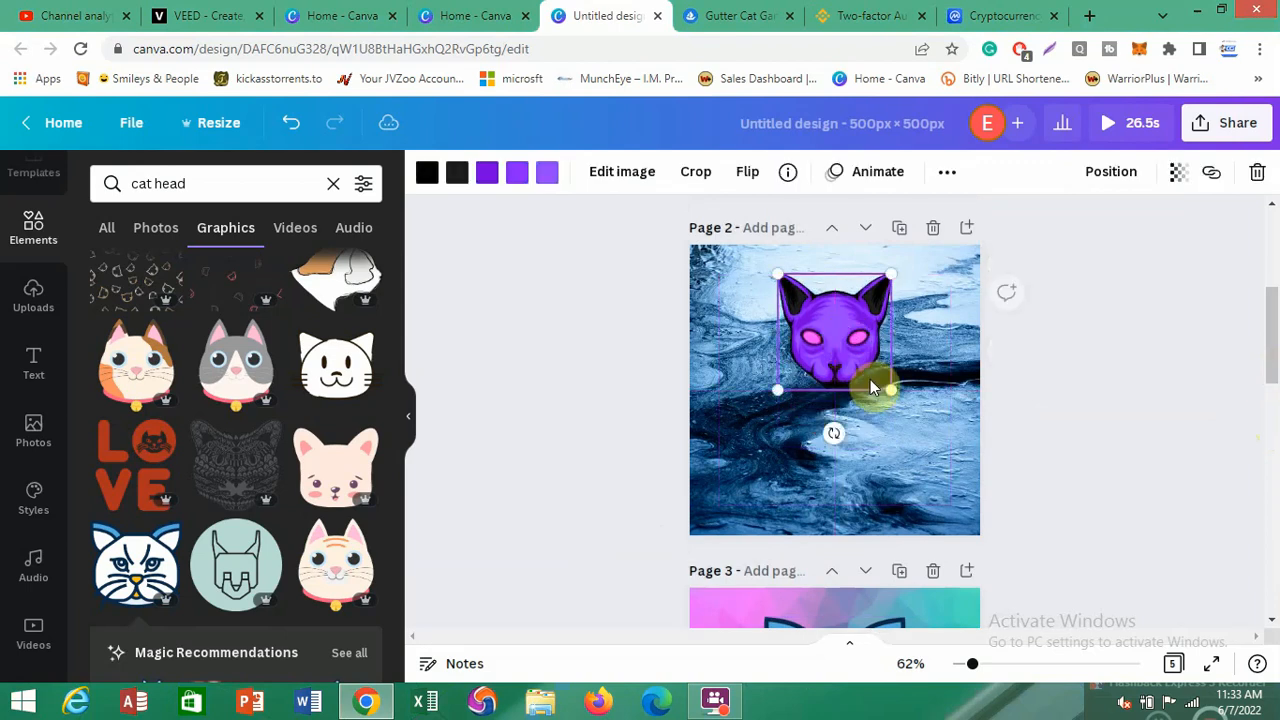
left_click_drag(899, 393, 909, 402)
left_click_drag(778, 399, 770, 409)
Shrink the black cat head on page 1 to about half the page's width, keeping its upper right corner in place
left_click_drag(1271, 366, 1271, 285)
left_click(830, 345)
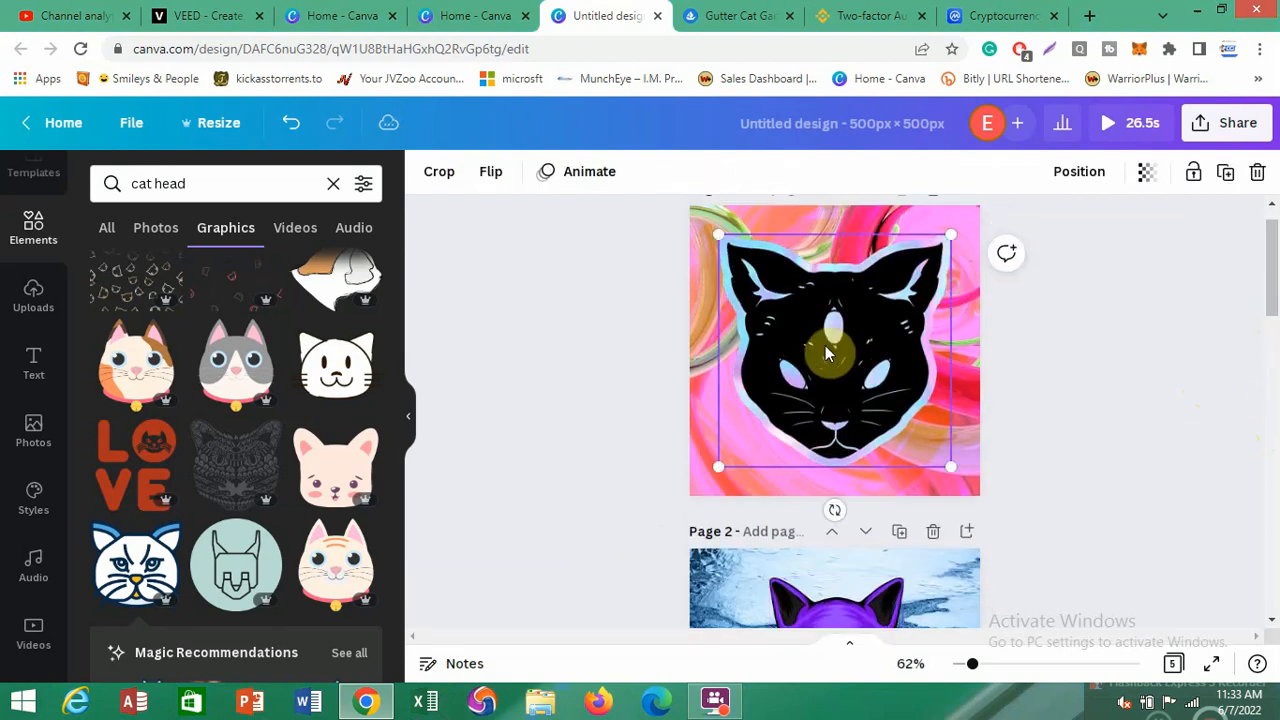
left_click_drag(754, 432, 802, 384)
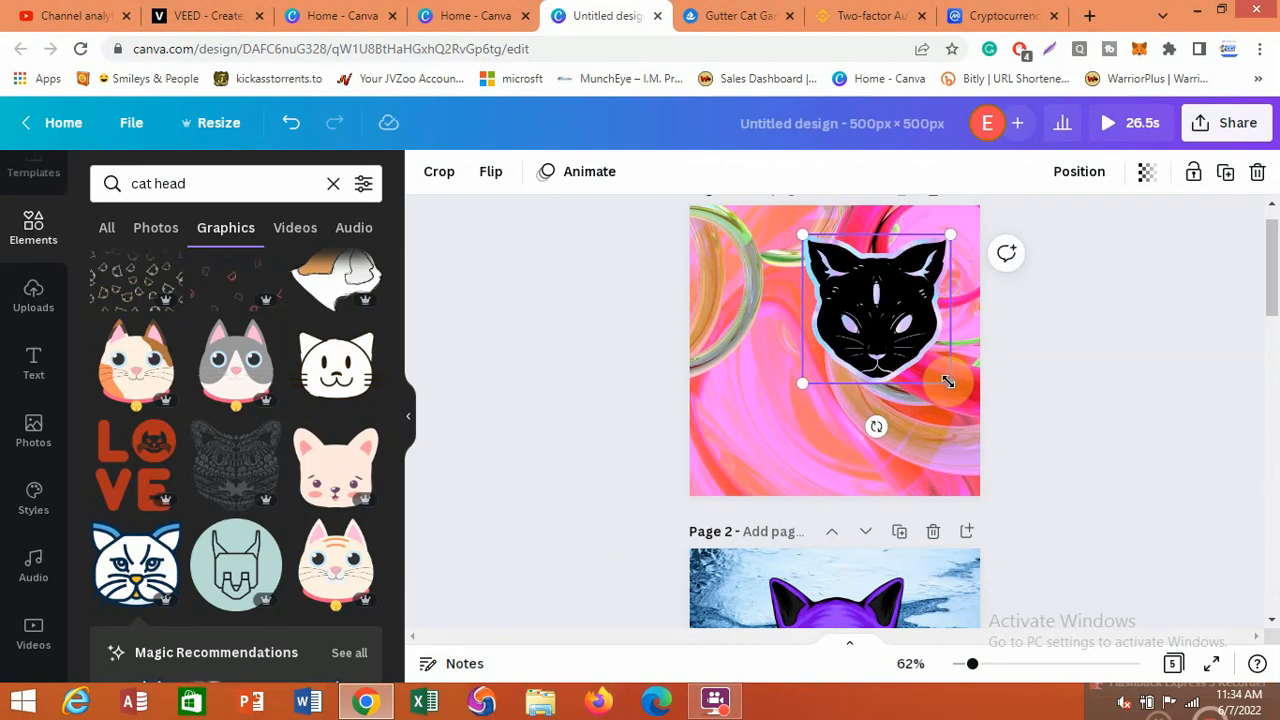
Finish resizing the black cat head slightly smaller and centre it horizontally in the upper half of page 1
left_click_drag(942, 378, 943, 371)
left_click_drag(891, 334, 849, 323)
left_click(932, 326)
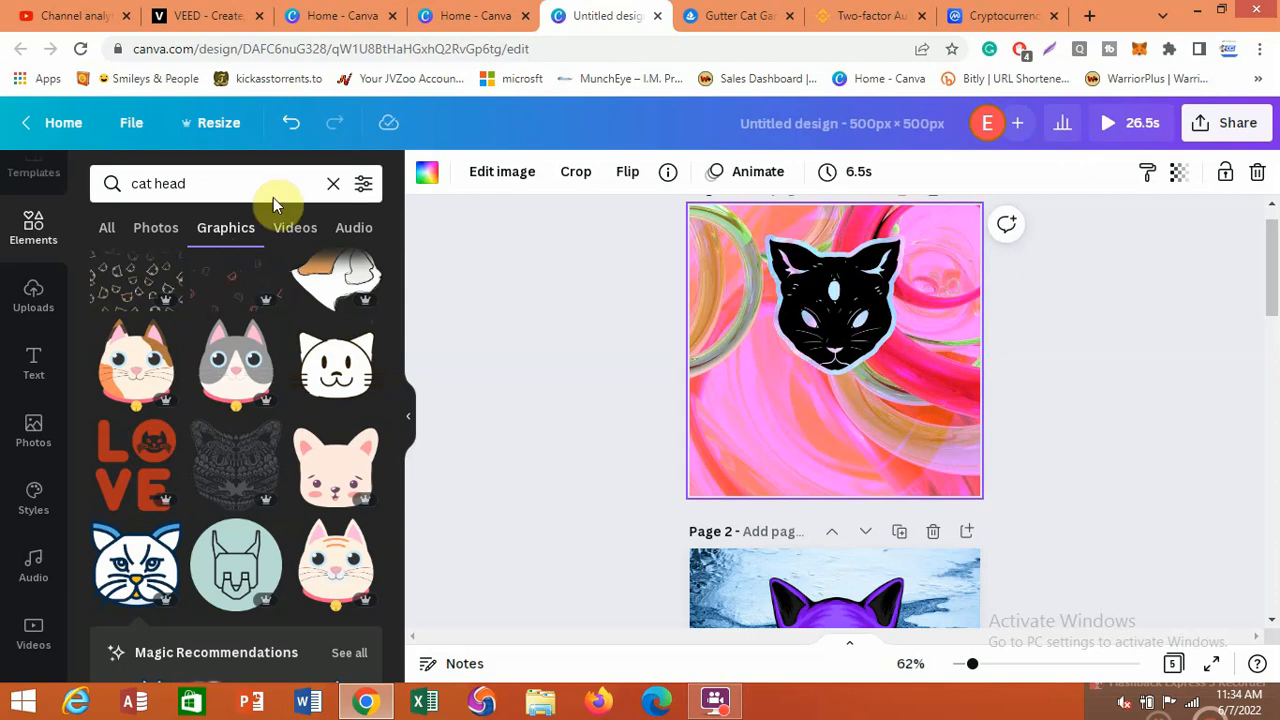
Search the graphics for "human body" and look through the results for a body that suits the cat head
left_click(196, 183)
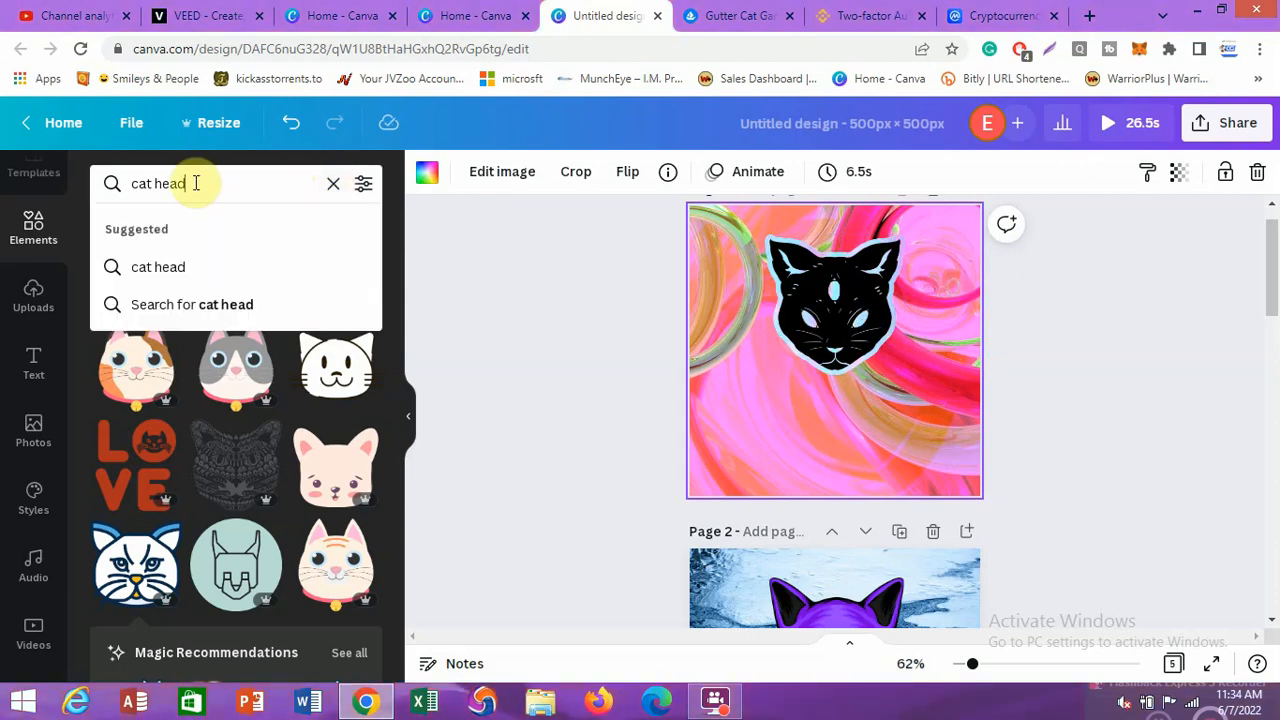
key("BackSpace")
key("BackSpace")
key("BackSpace")
key("BackSpace")
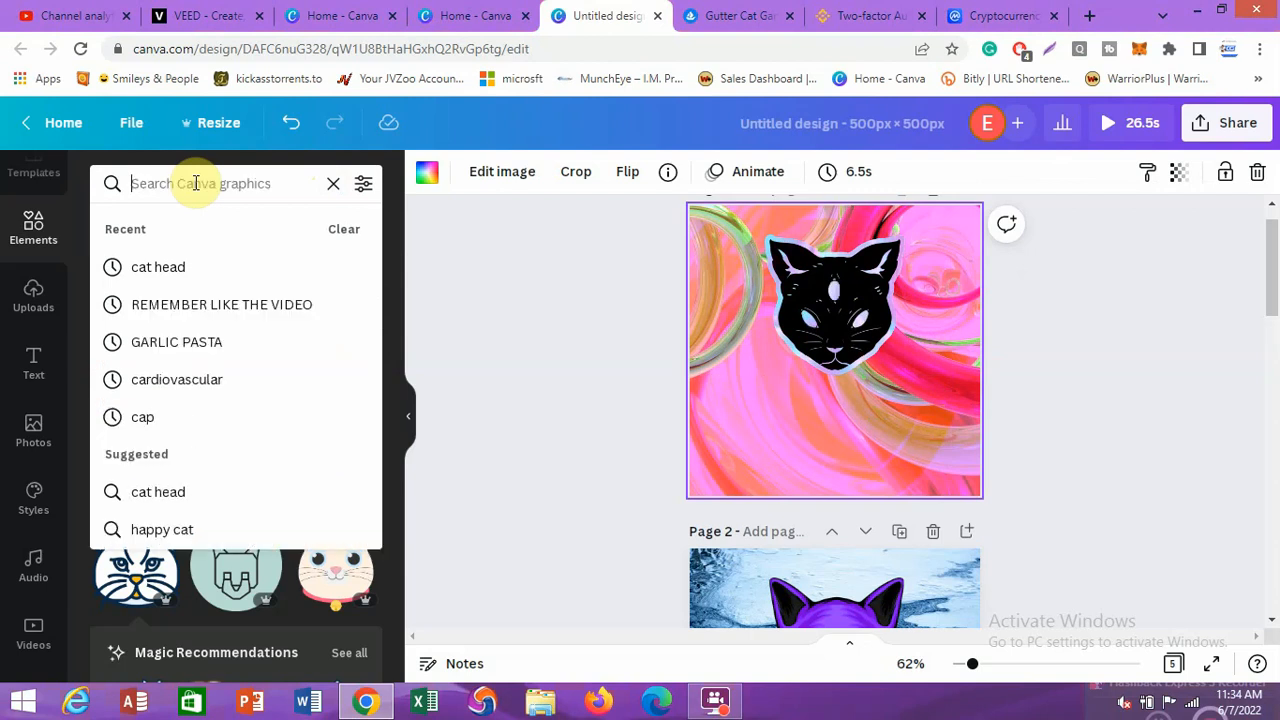
type("hu")
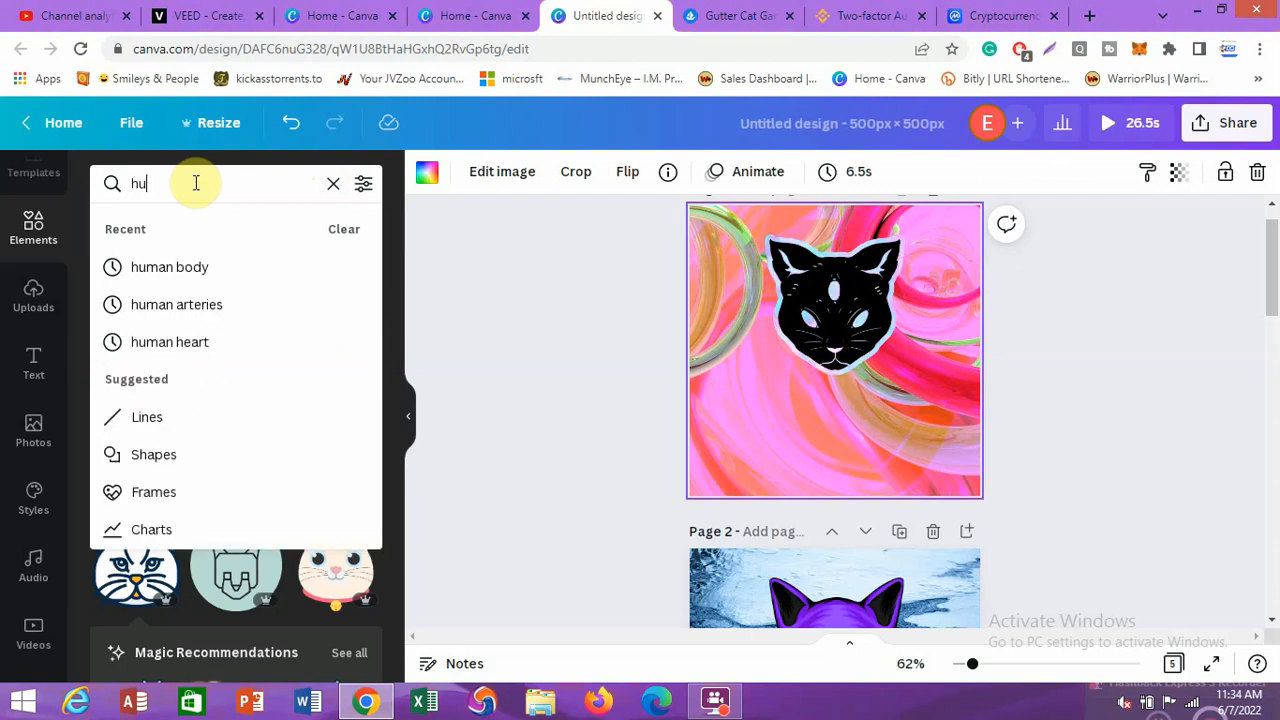
type("man bo")
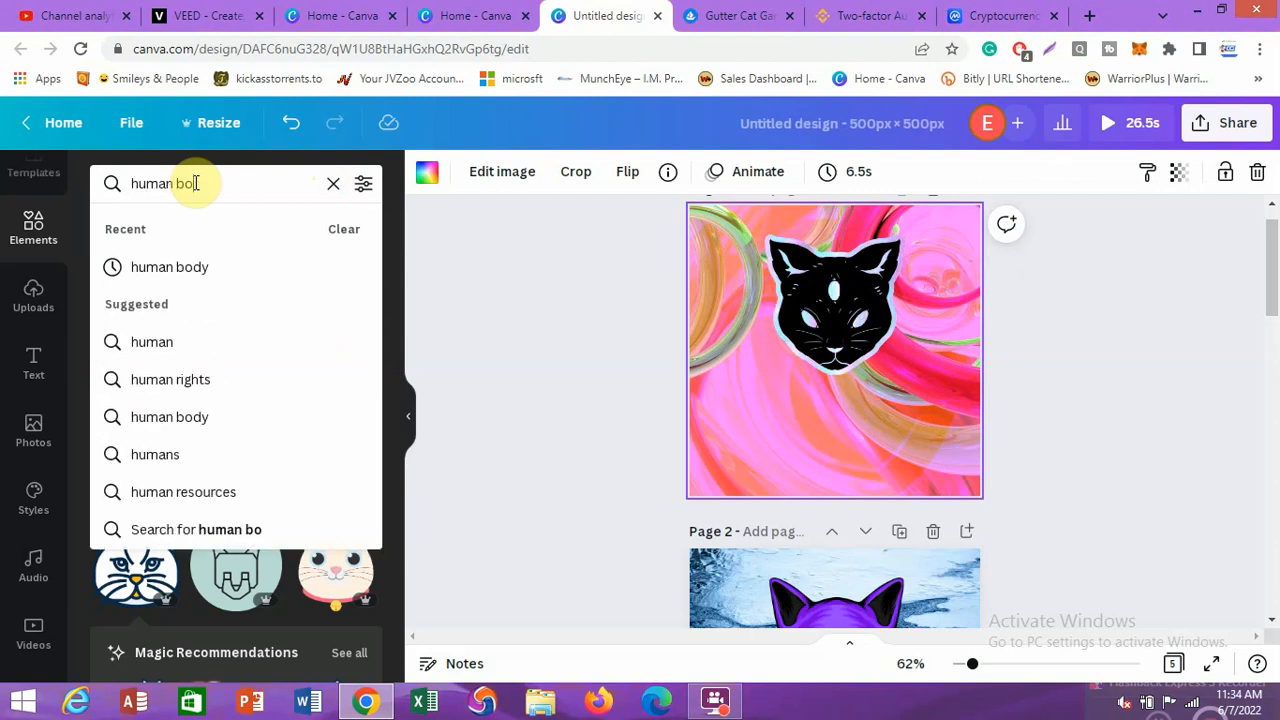
type("dy")
key("Return")
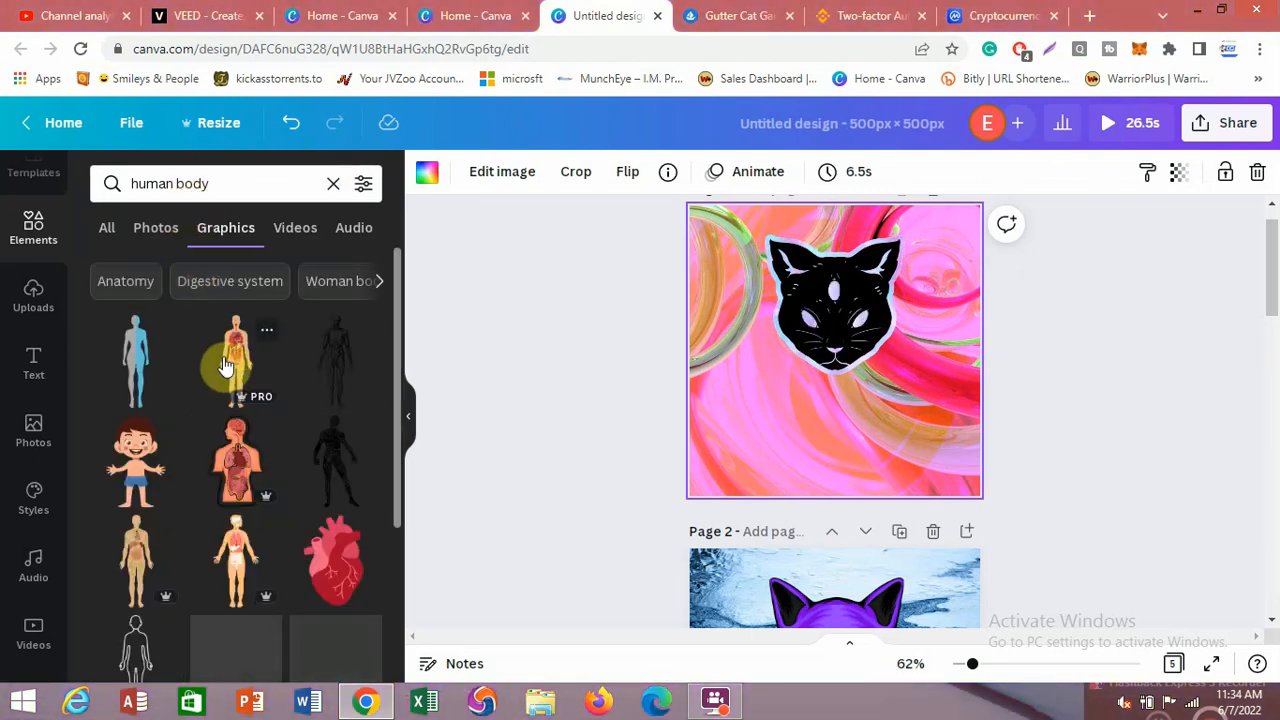
scroll(226, 369, "down", 4)
scroll(225, 380, "up", 1)
scroll(220, 330, "up", 3)
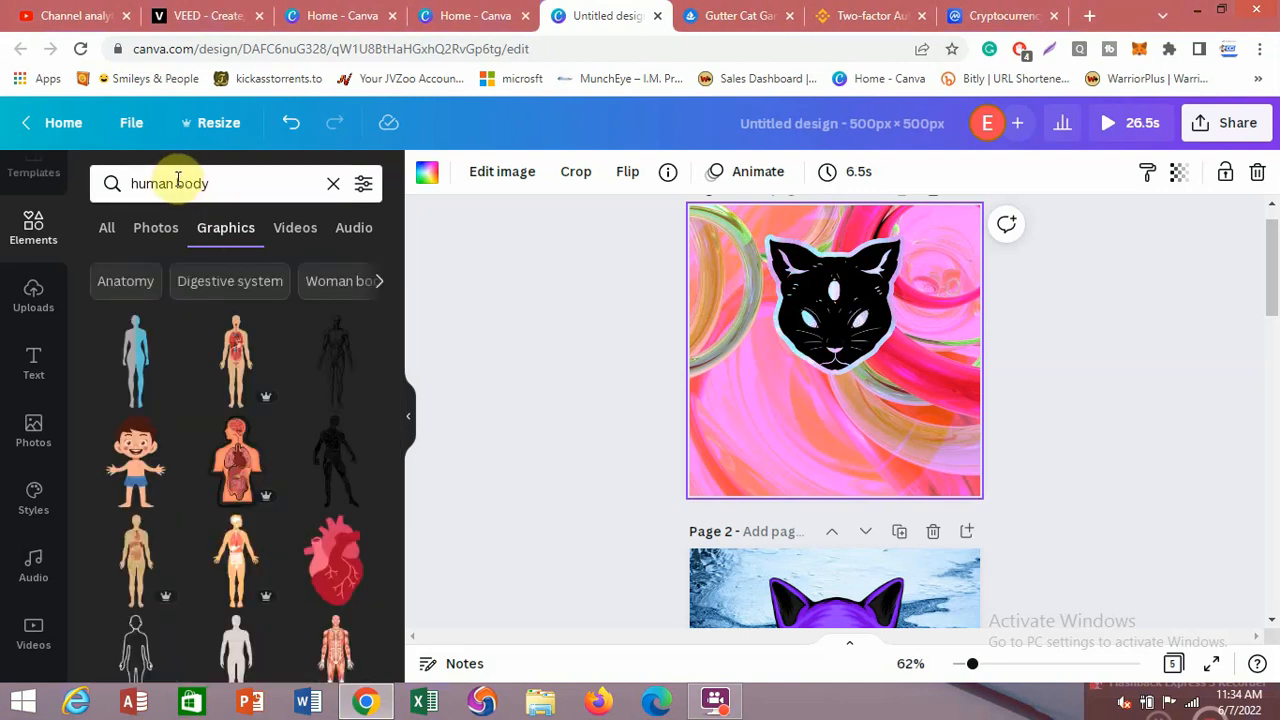
Shorten the graphics search to "body" and look through the results for a suitable torso
left_click(177, 182)
key("BackSpace")
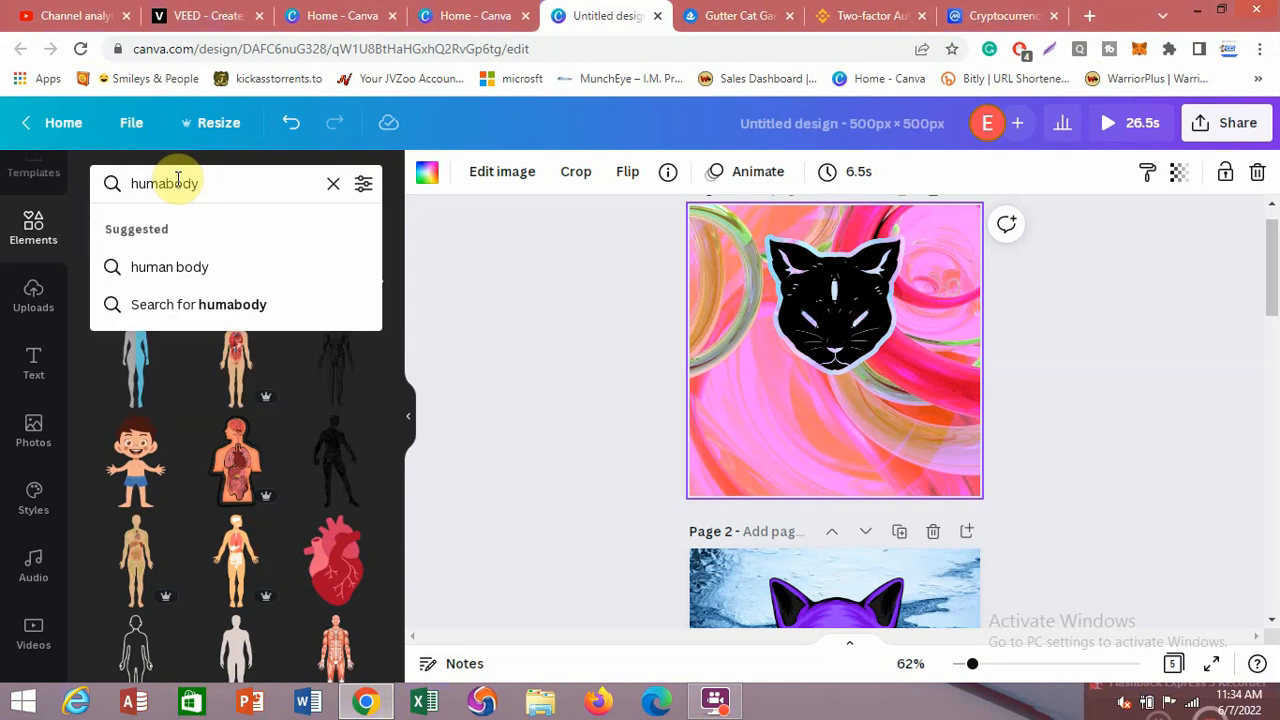
key("BackSpace")
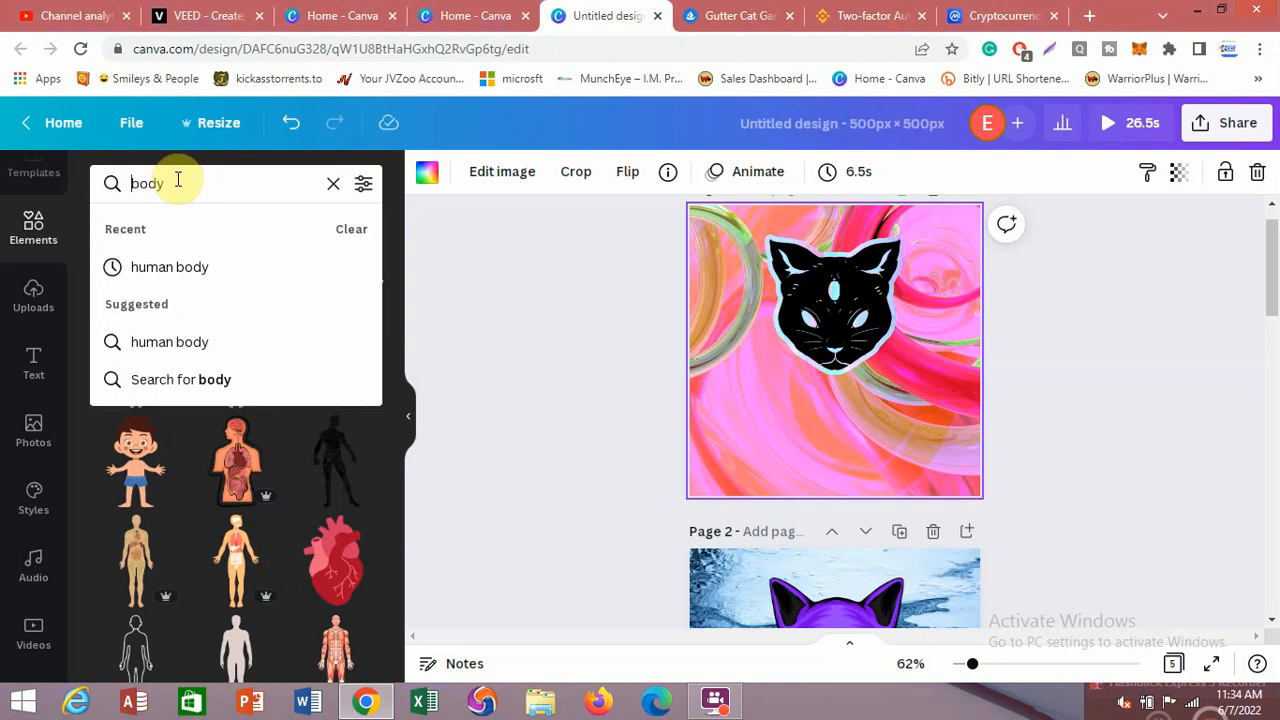
left_click(146, 344)
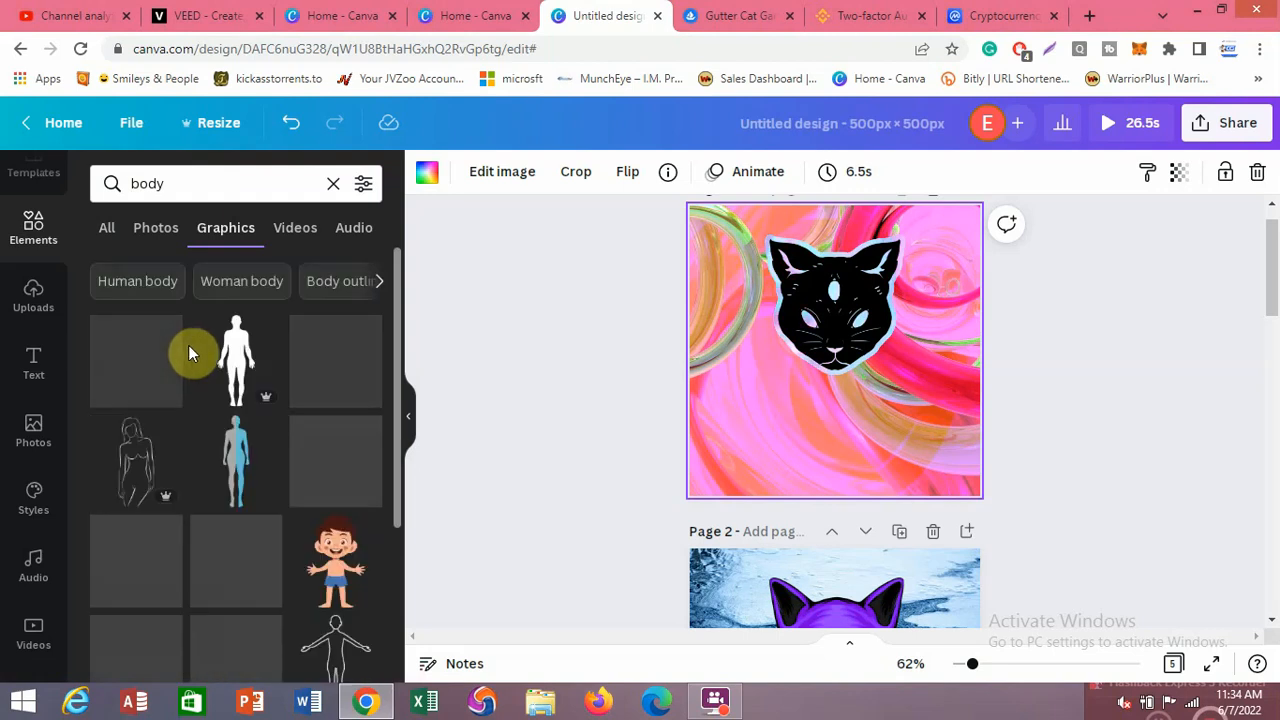
scroll(205, 366, "down", 3)
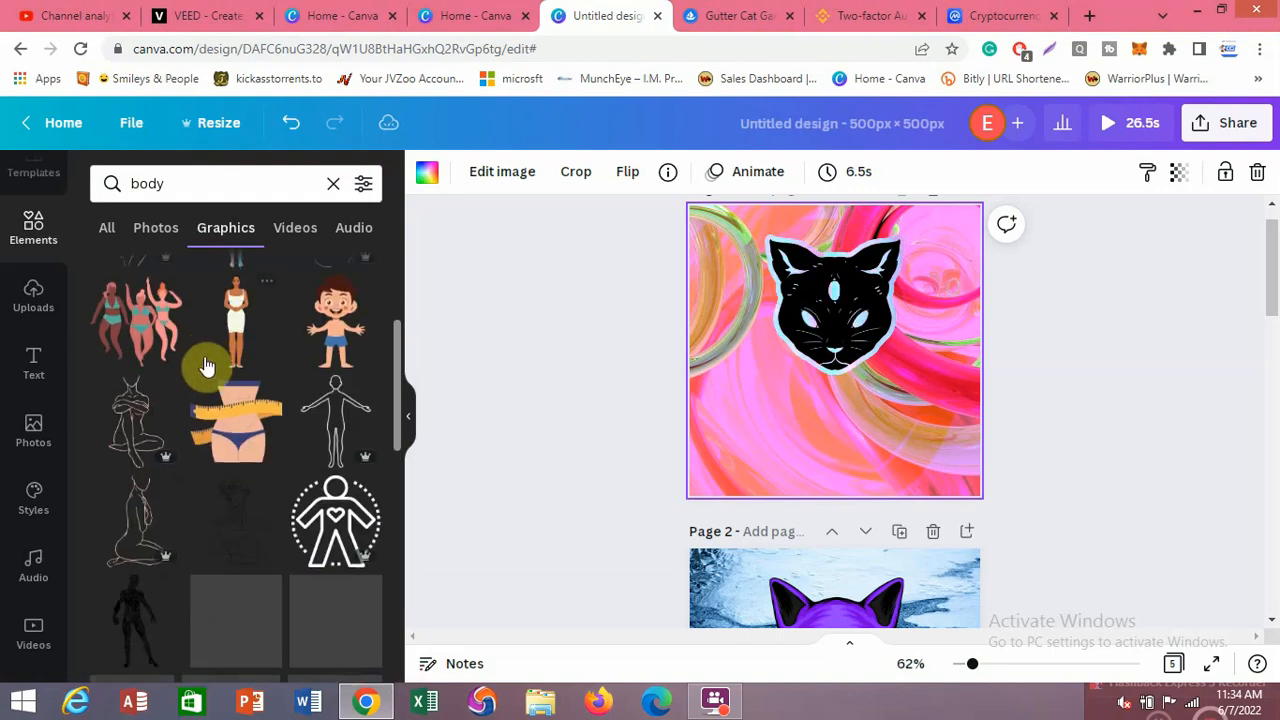
scroll(205, 366, "up", 1)
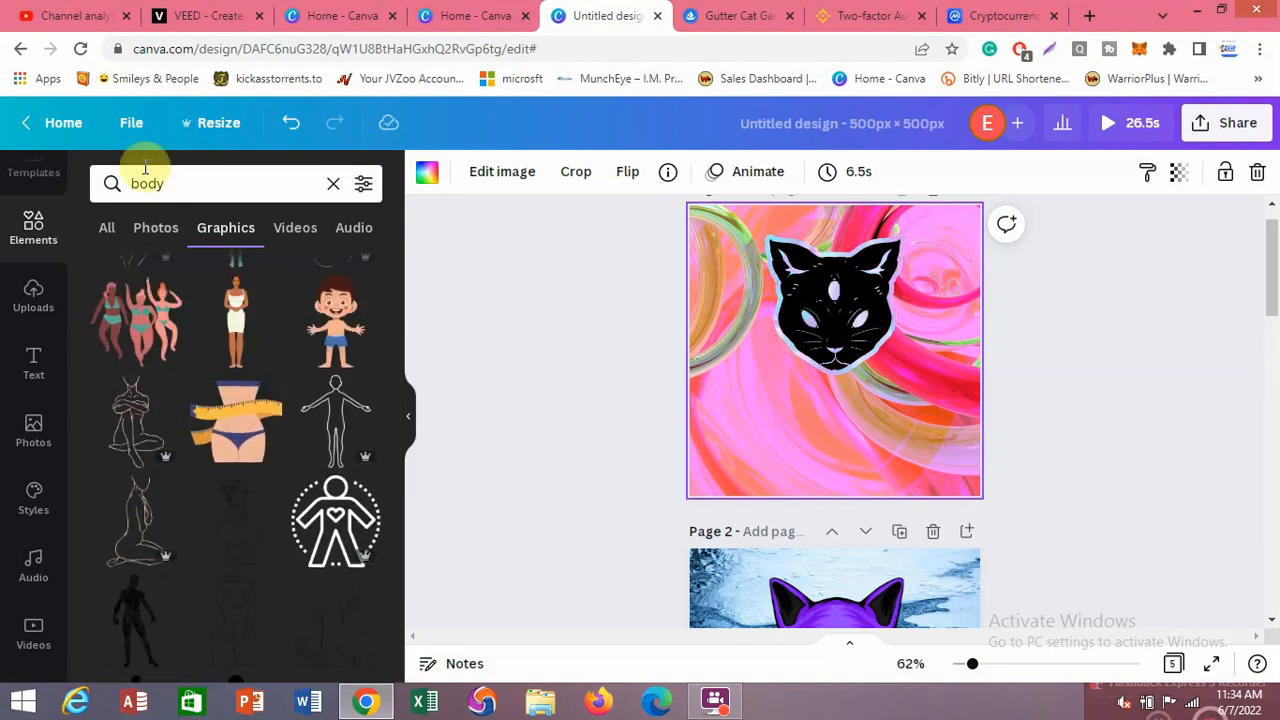
Replace the graphics search term with "man" and run the search
left_click(178, 190)
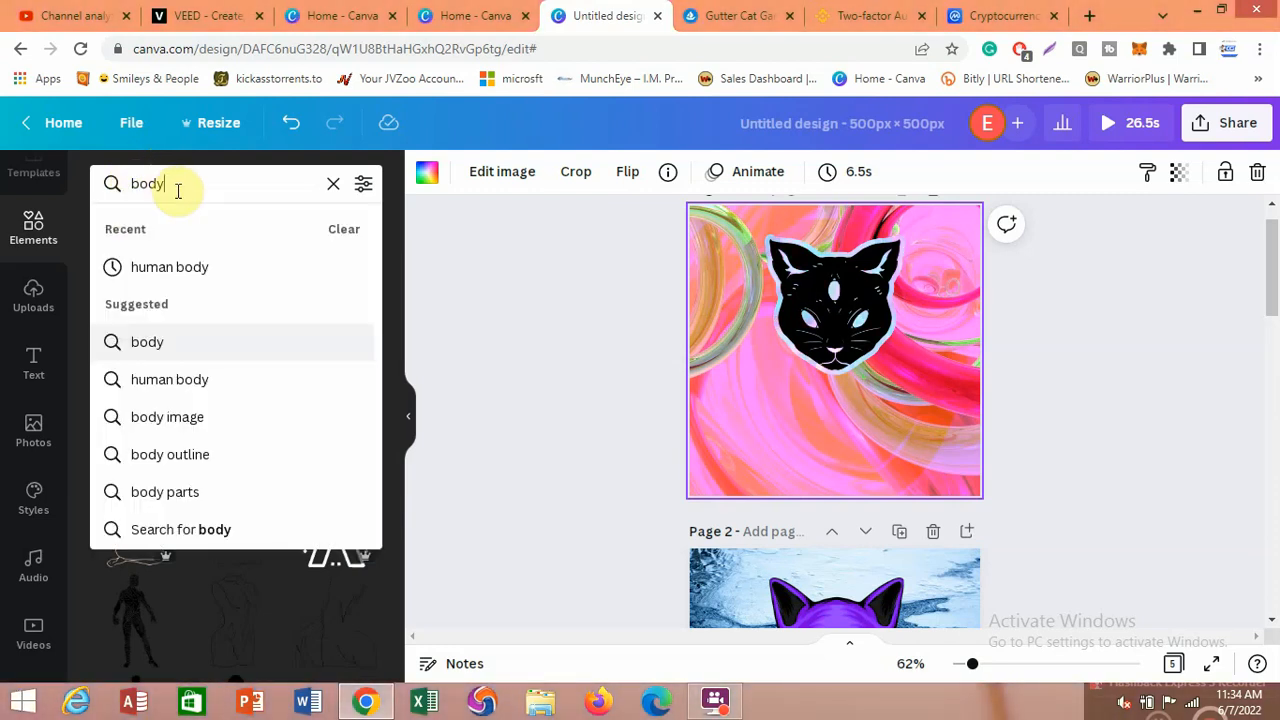
key("BackSpace")
key("BackSpace")
key("BackSpace")
key("BackSpace")
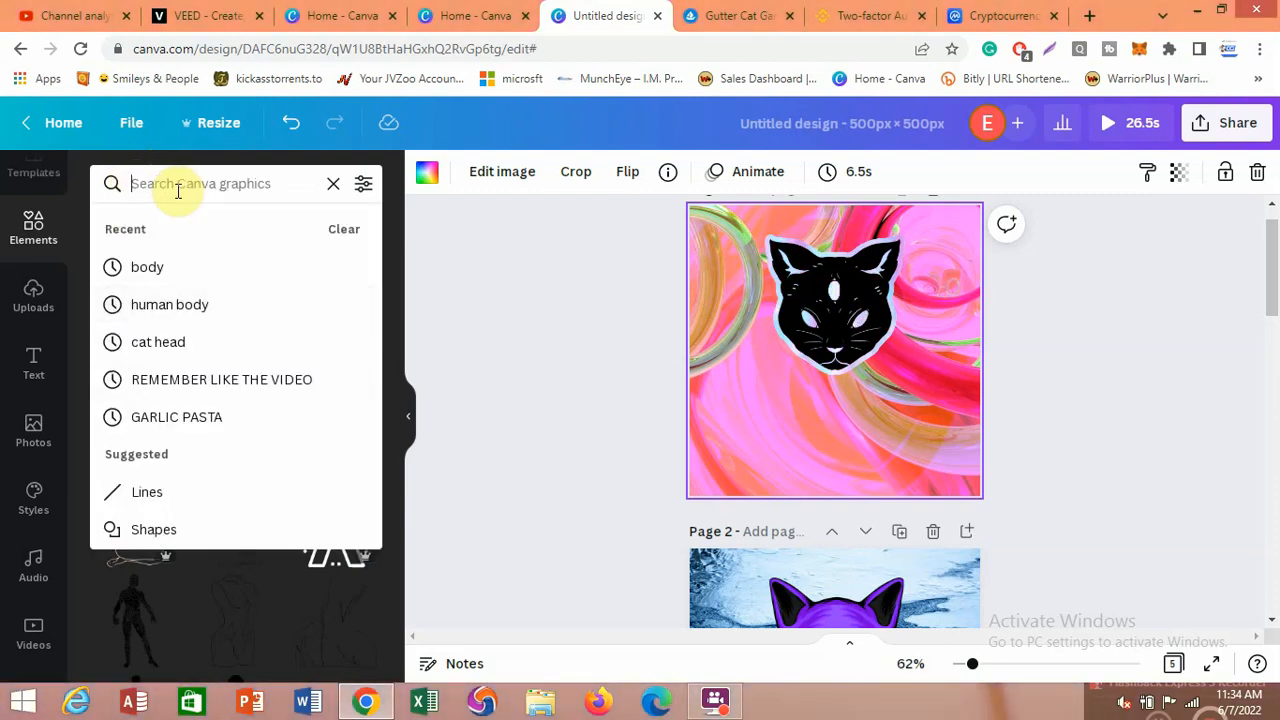
type("man")
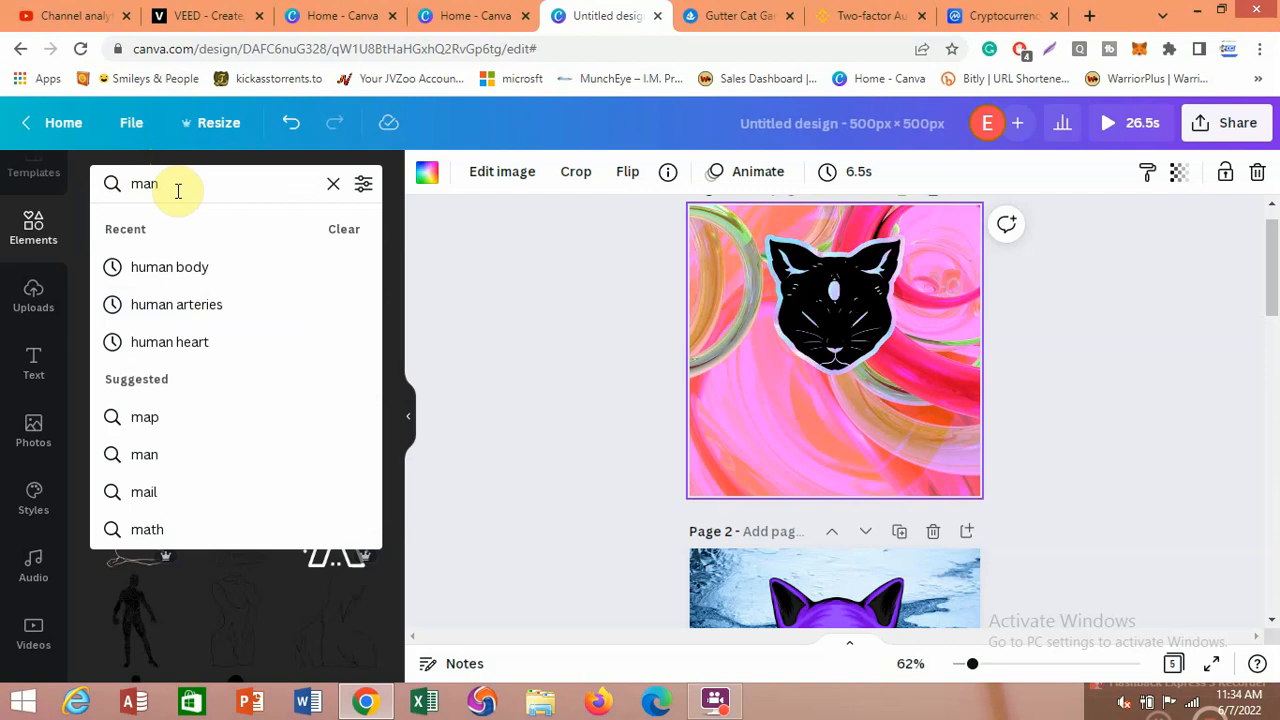
key("Return")
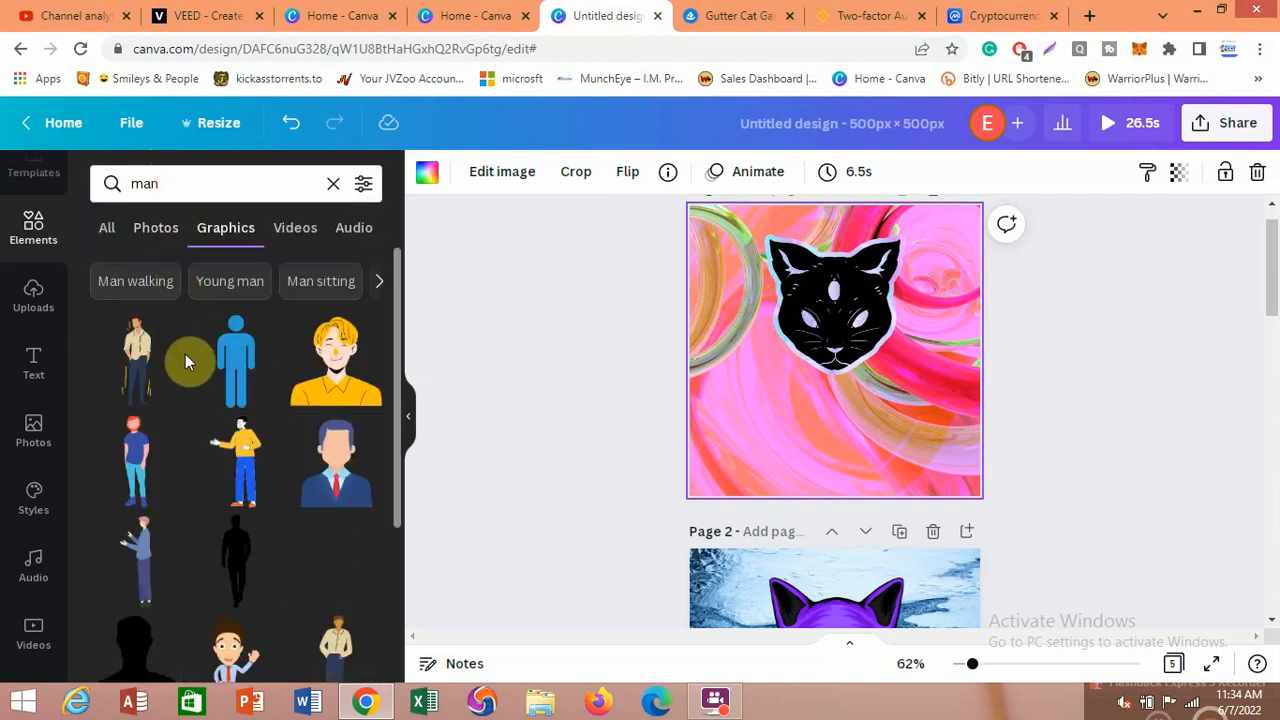
Add the blond man in a yellow shirt to page 1, enlarged to about four fifths of the page's width in its lower part
scroll(194, 428, "down", 3)
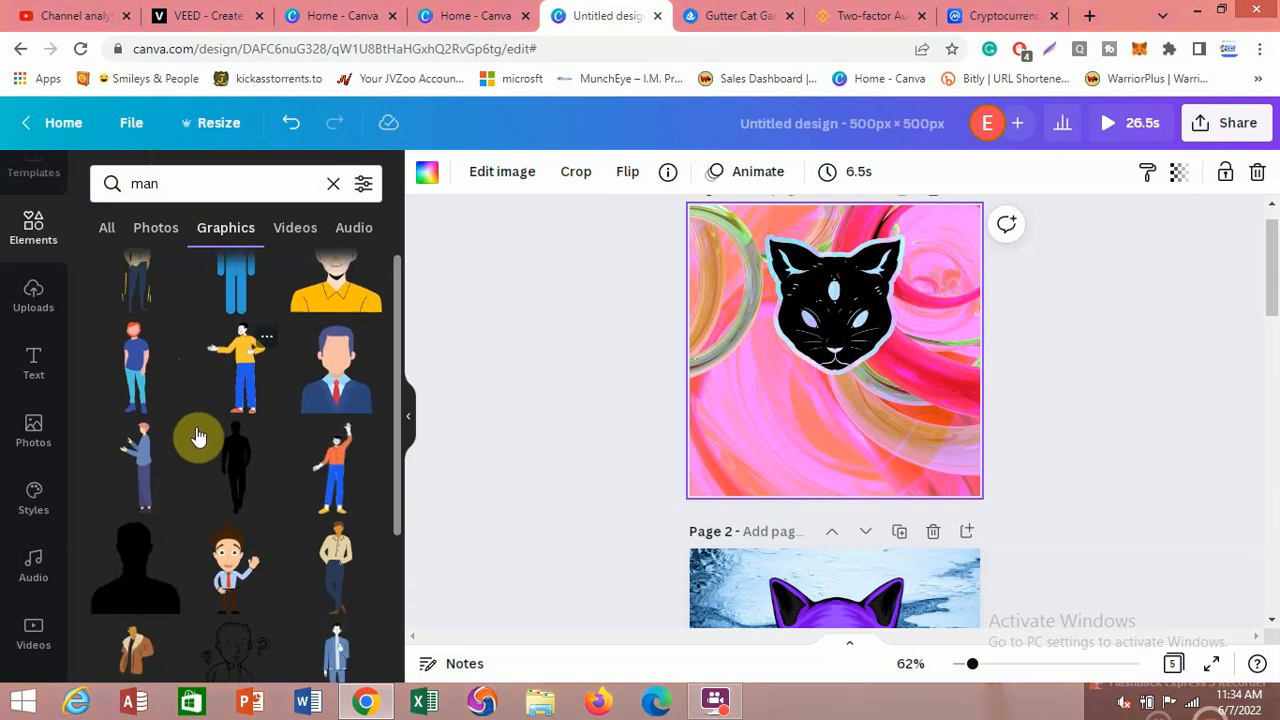
scroll(194, 447, "down", 2)
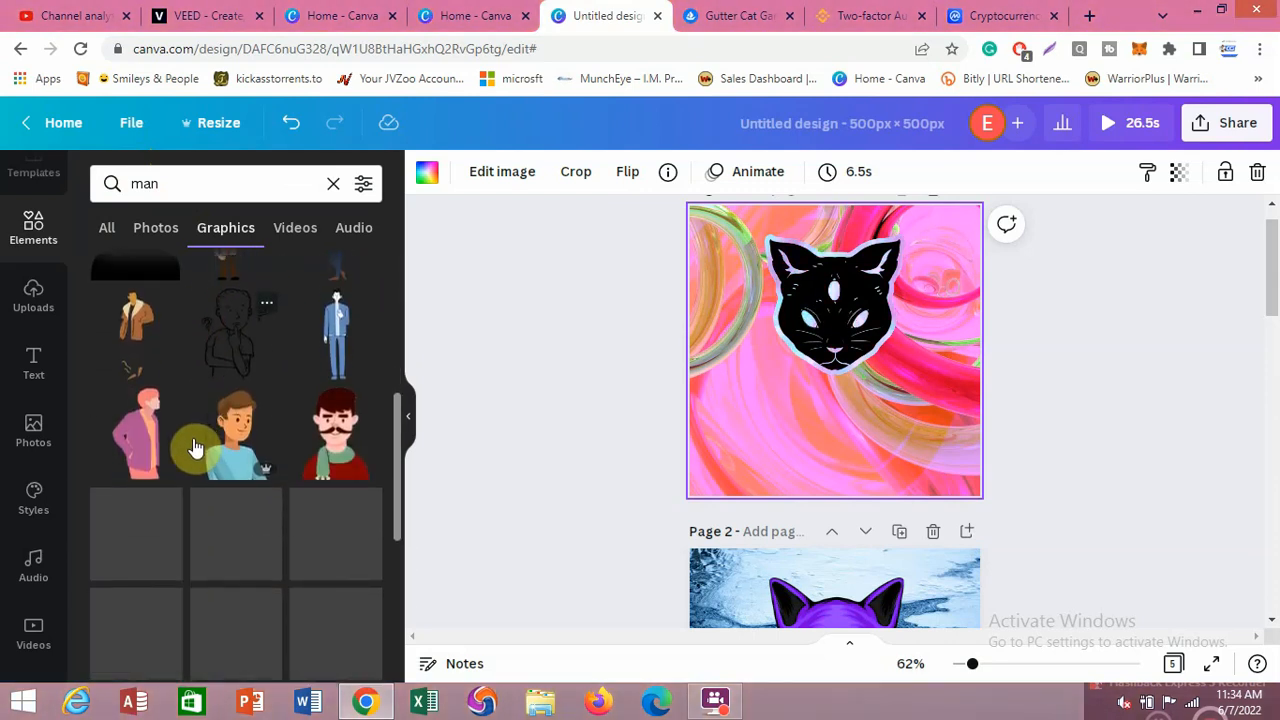
scroll(195, 447, "up", 1)
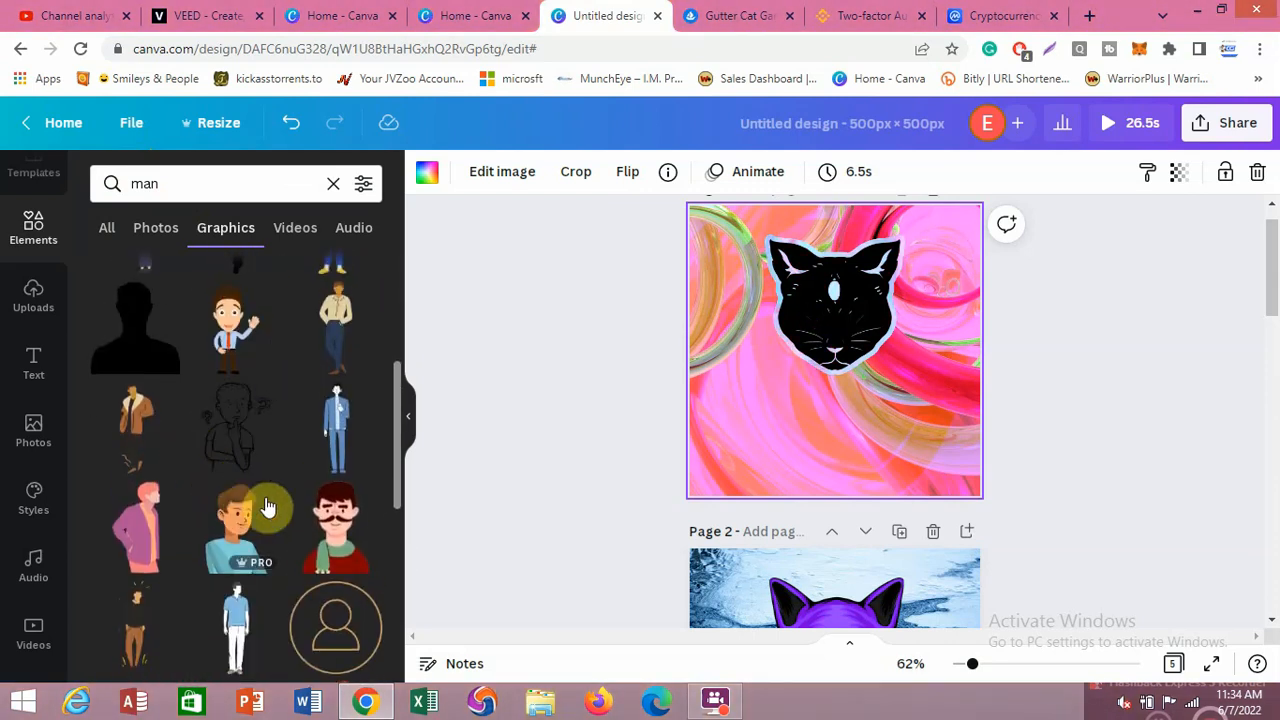
scroll(268, 500, "up", 4)
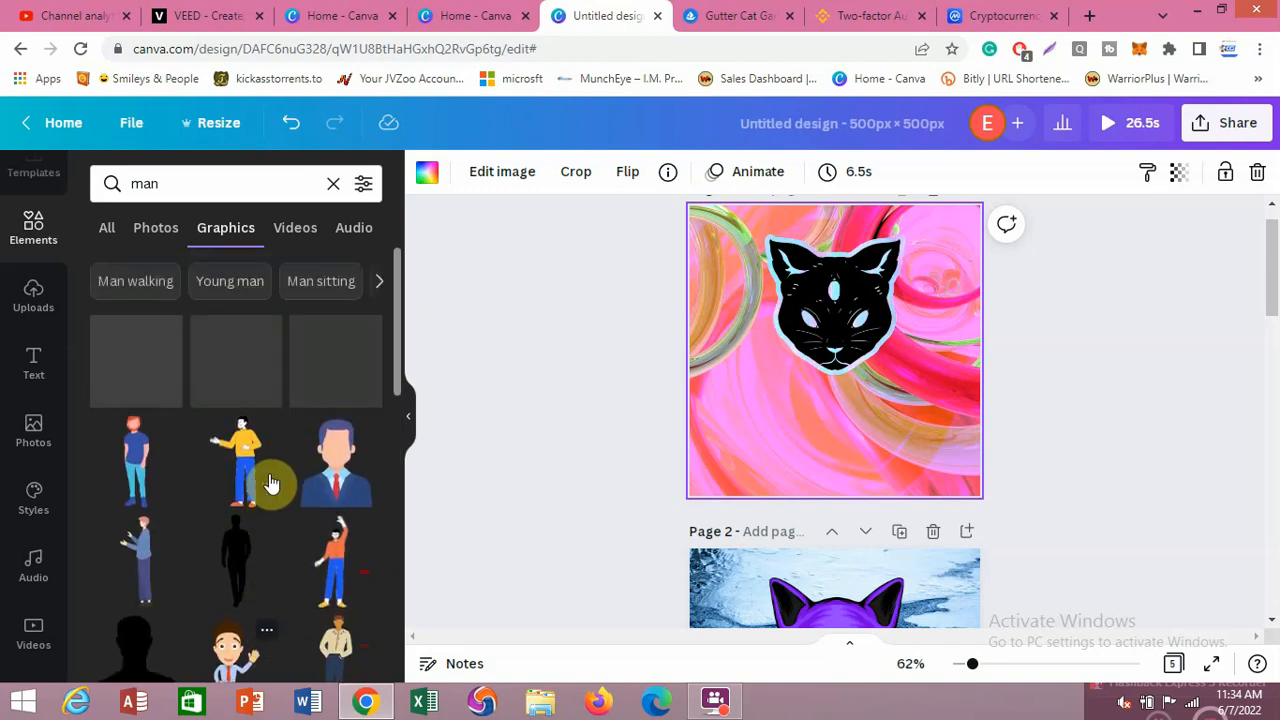
scroll(200, 531, "down", 1)
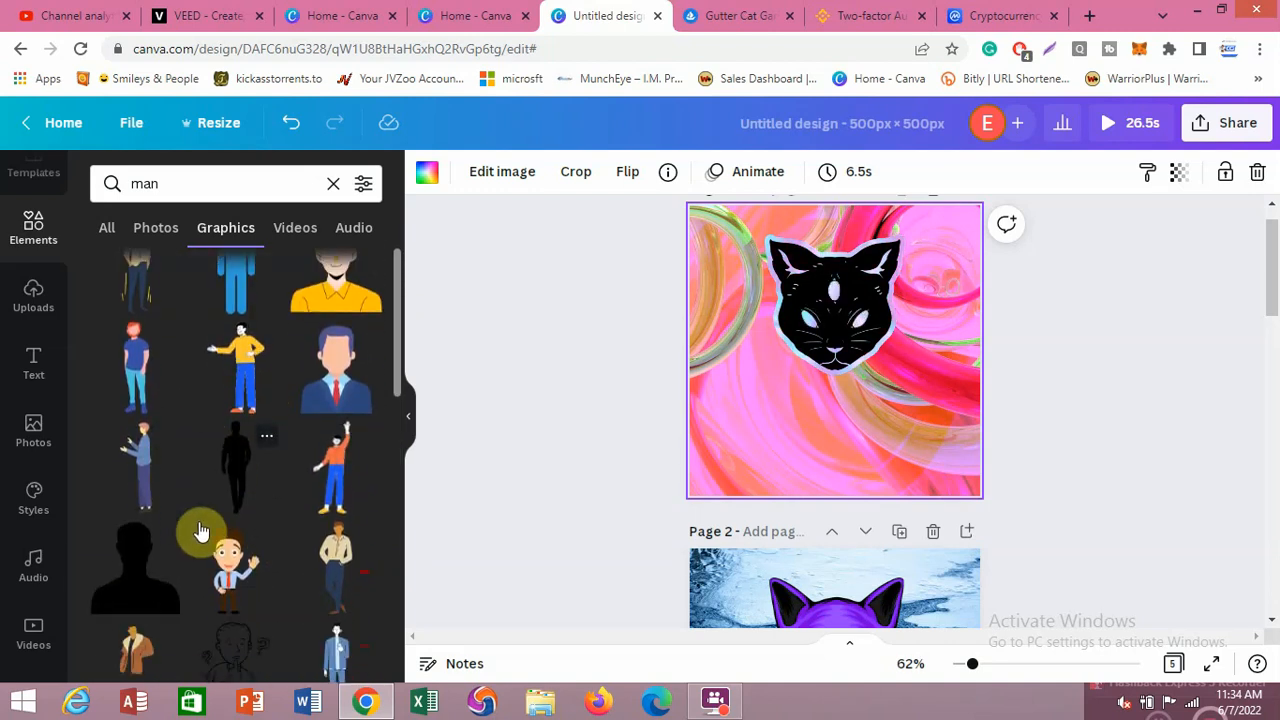
scroll(200, 531, "up", 1)
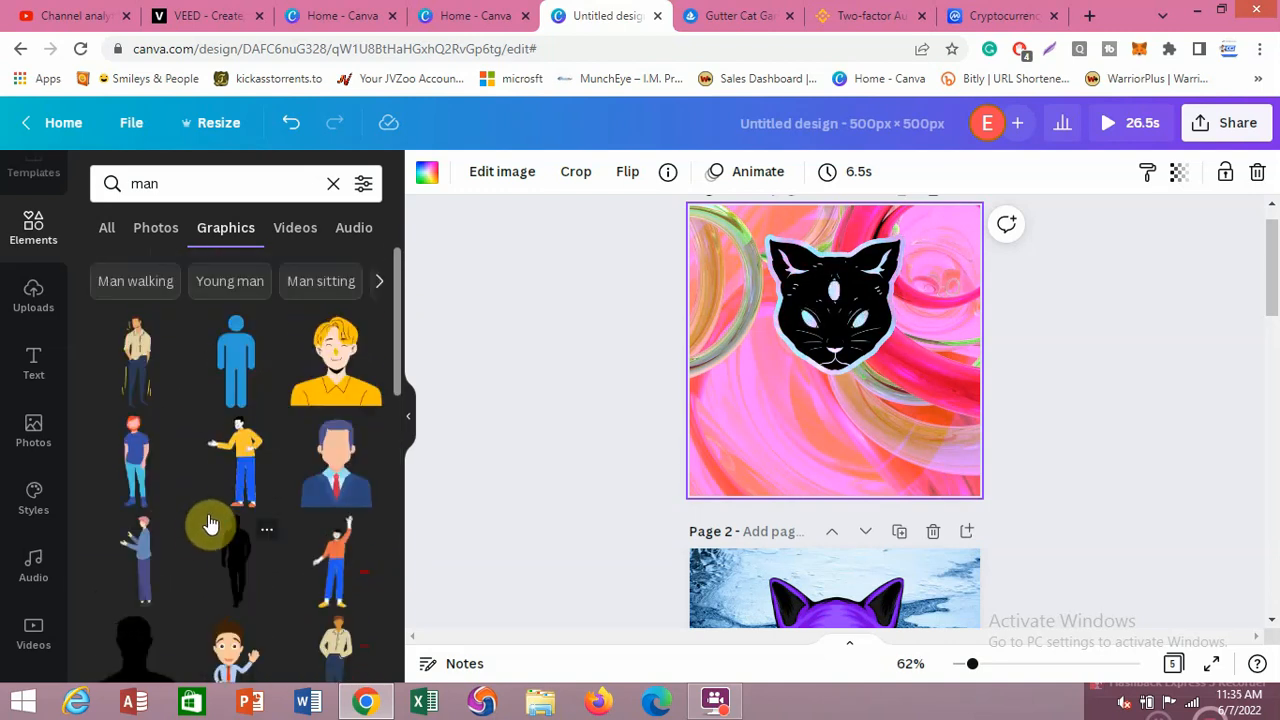
left_click(350, 390)
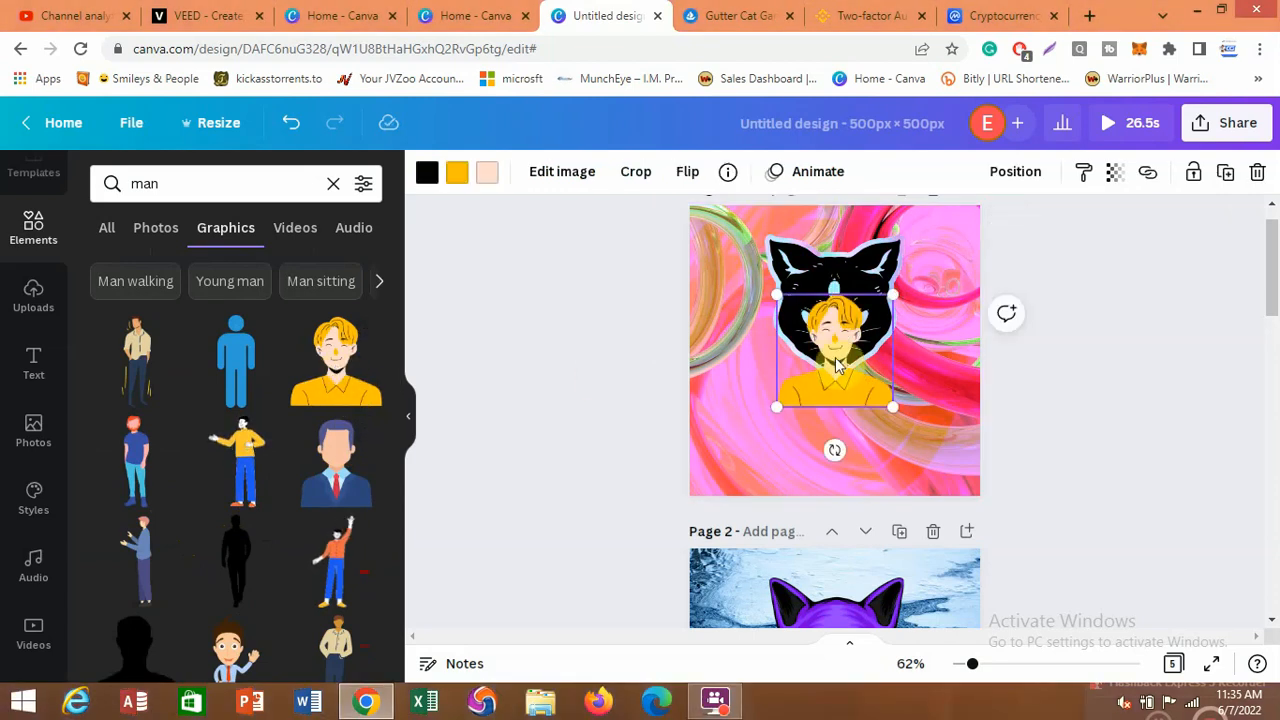
left_click_drag(838, 386, 731, 475)
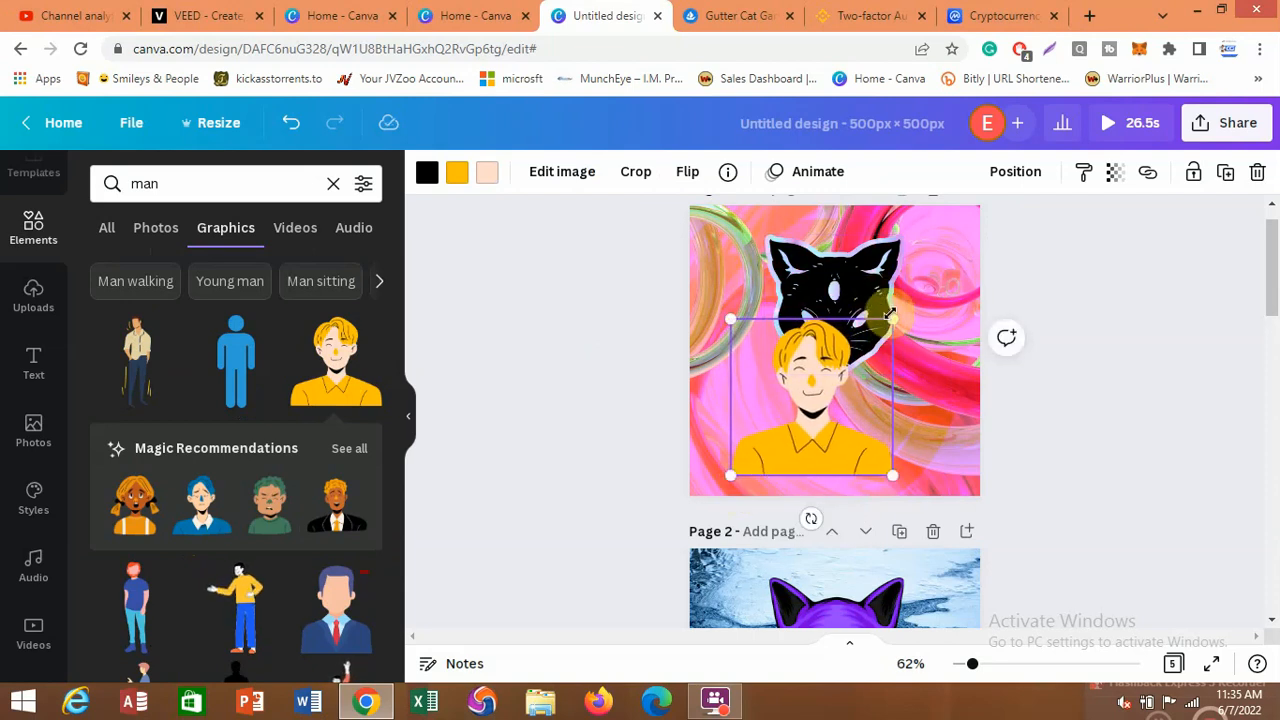
left_click_drag(892, 320, 976, 272)
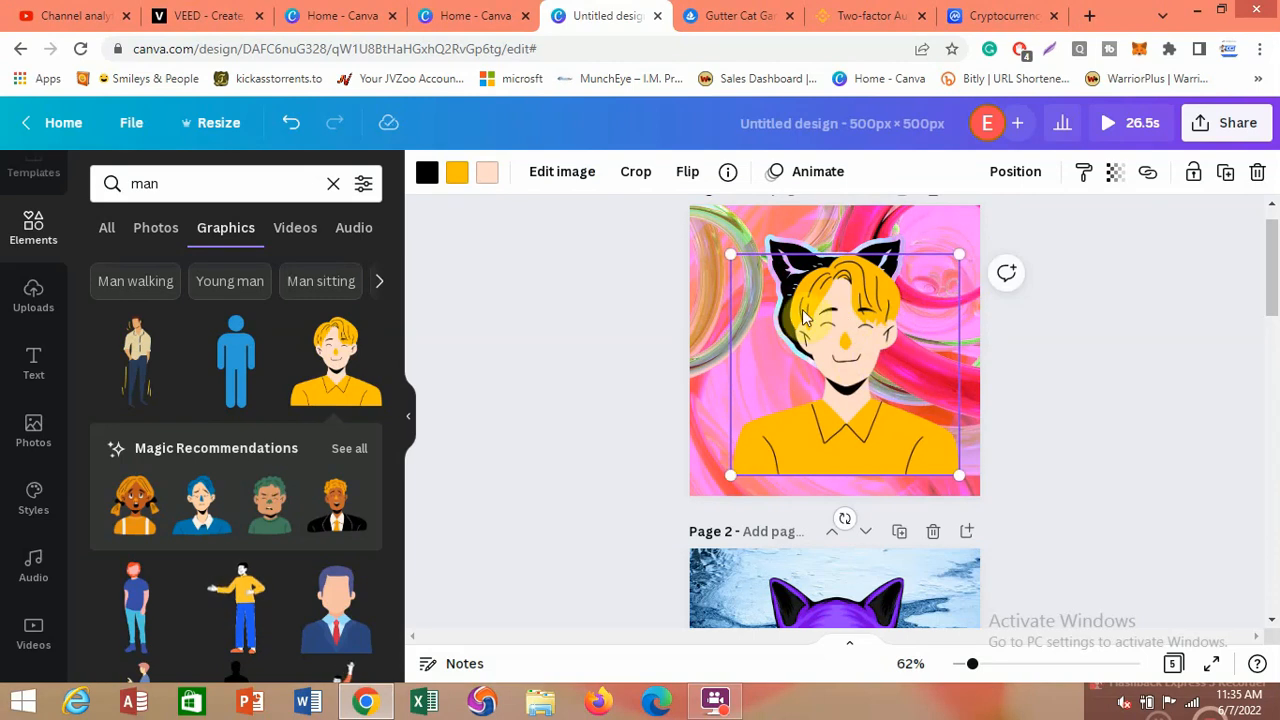
Move the black cat head aside past page 1's upper left corner and crop the man graphic down to the yellow shirt and neck
left_click_drag(792, 247, 660, 200)
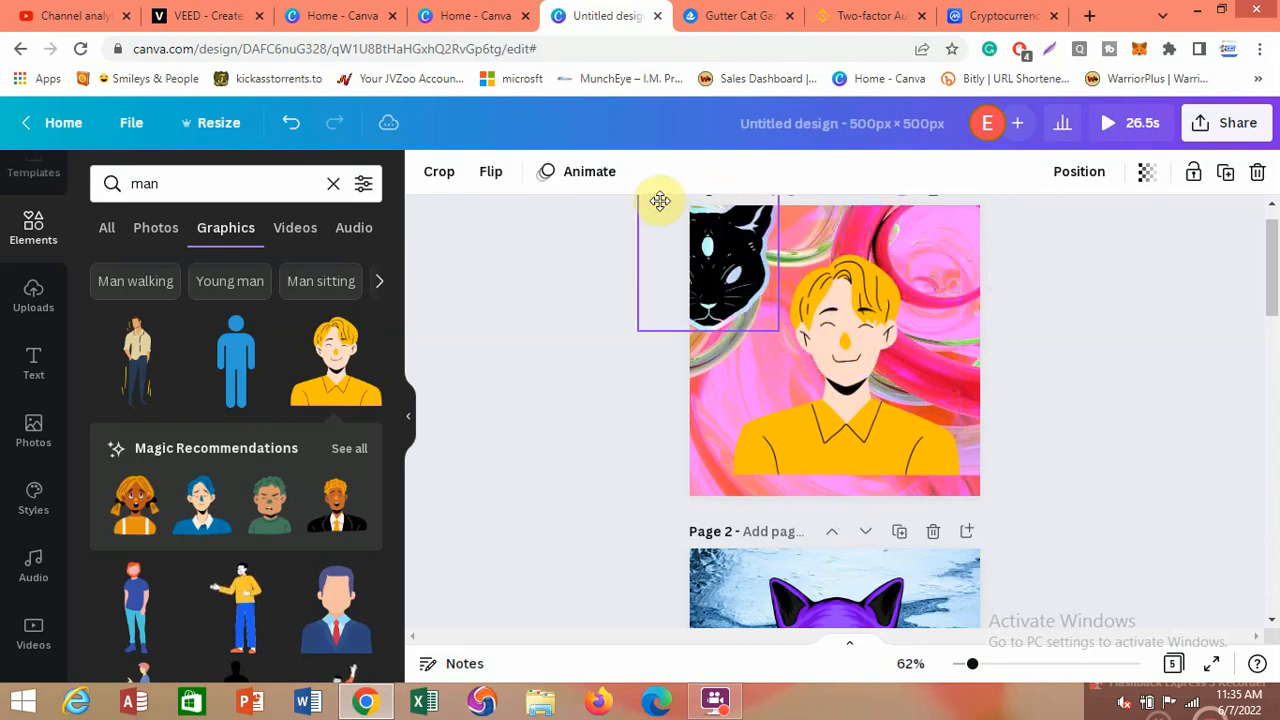
mouse_move(706, 294)
left_mouse_down()
mouse_move(665, 281)
mouse_move(690, 292)
left_mouse_up()
left_click(853, 341)
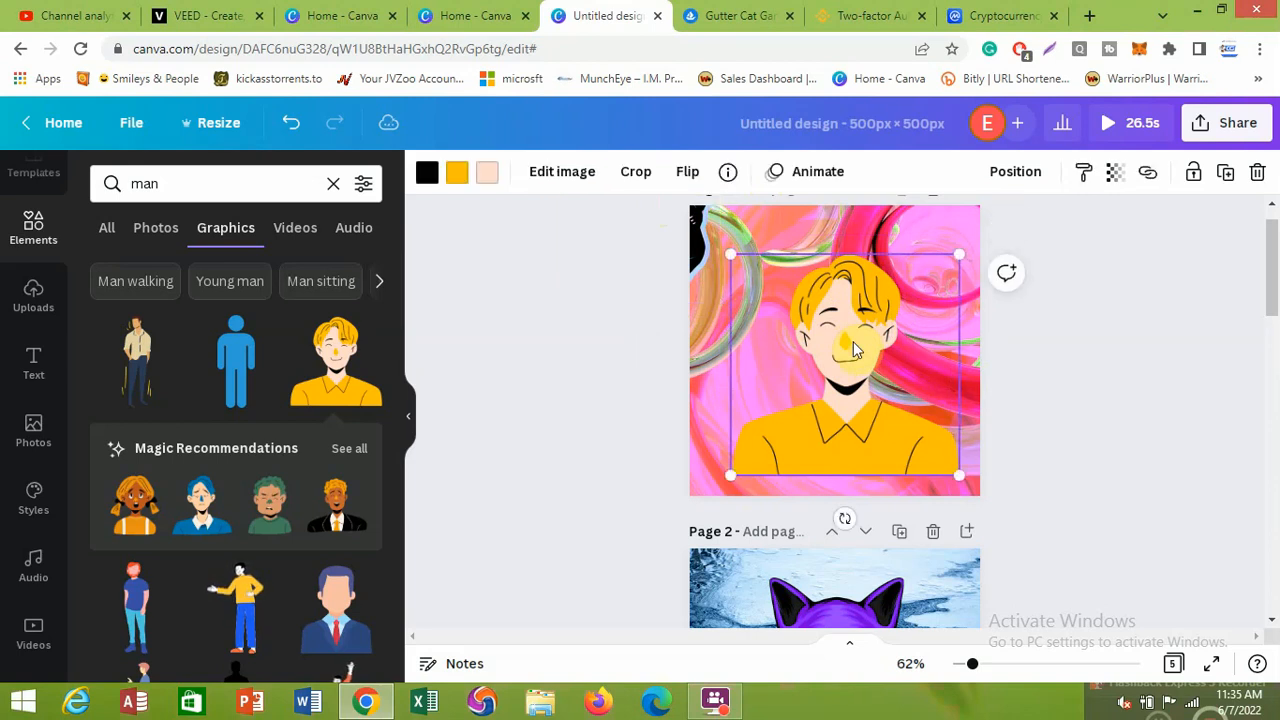
left_click(636, 180)
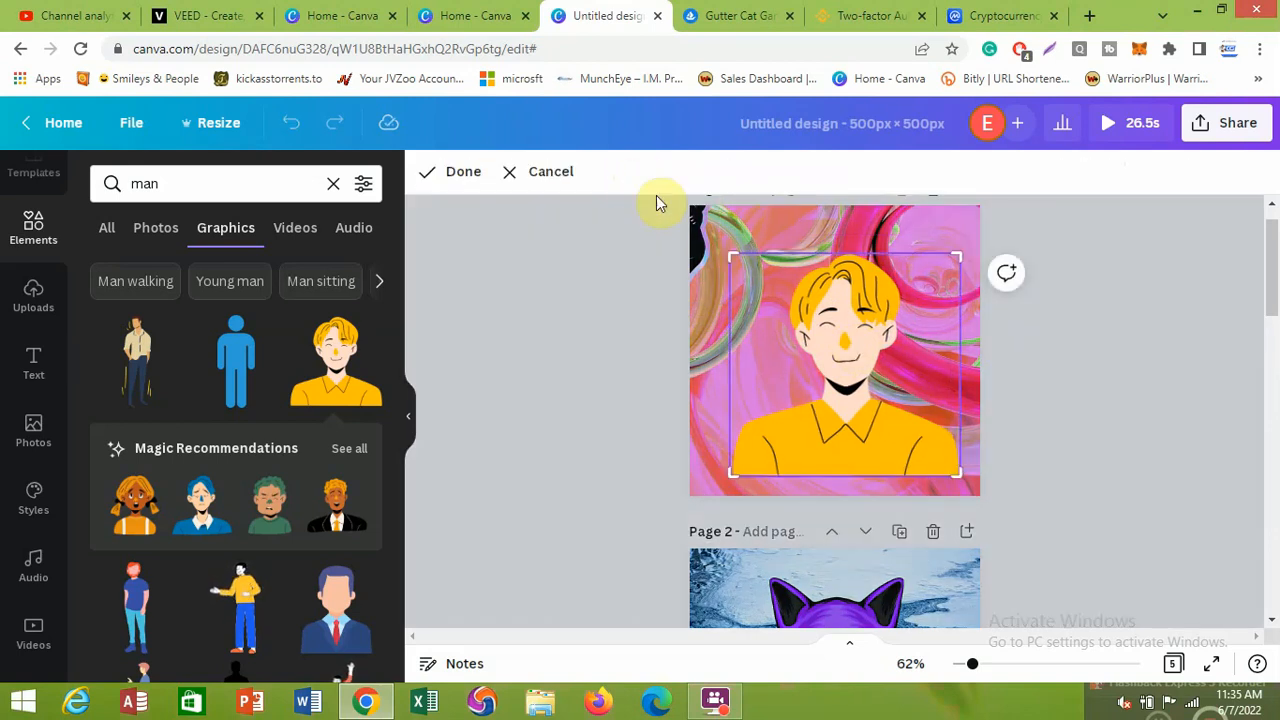
left_click_drag(733, 262, 755, 392)
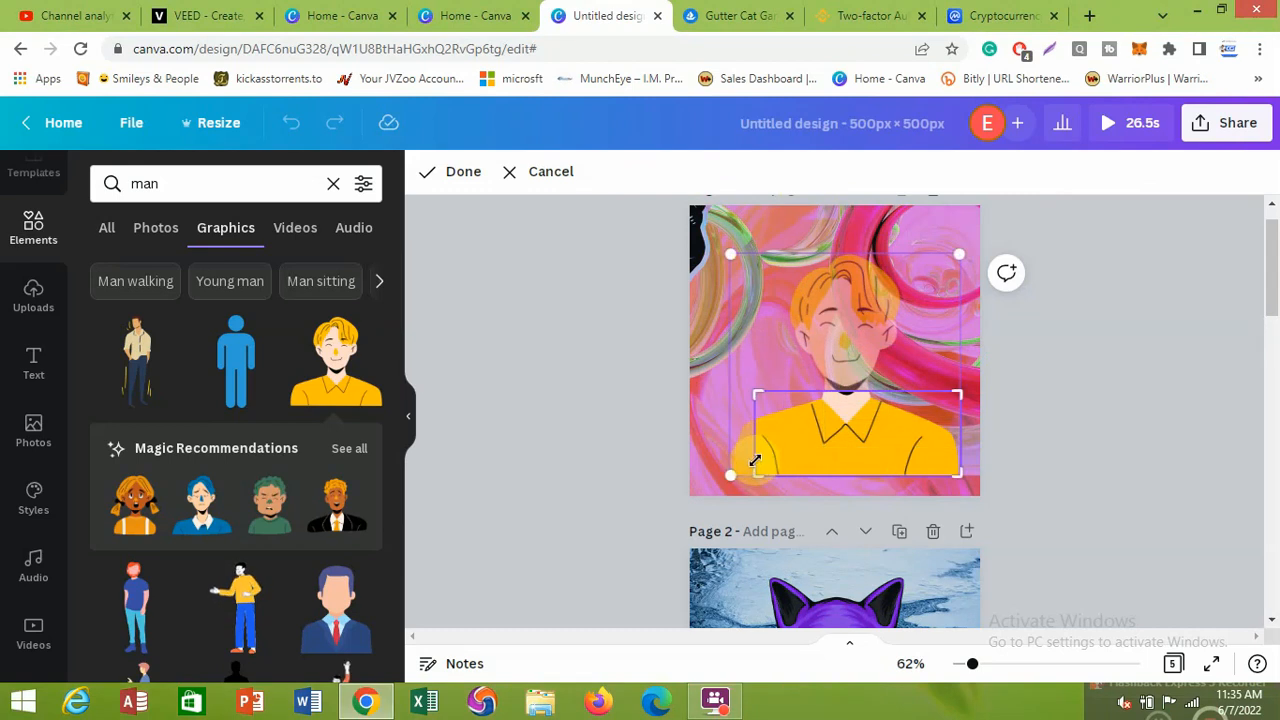
left_click_drag(753, 472, 712, 483)
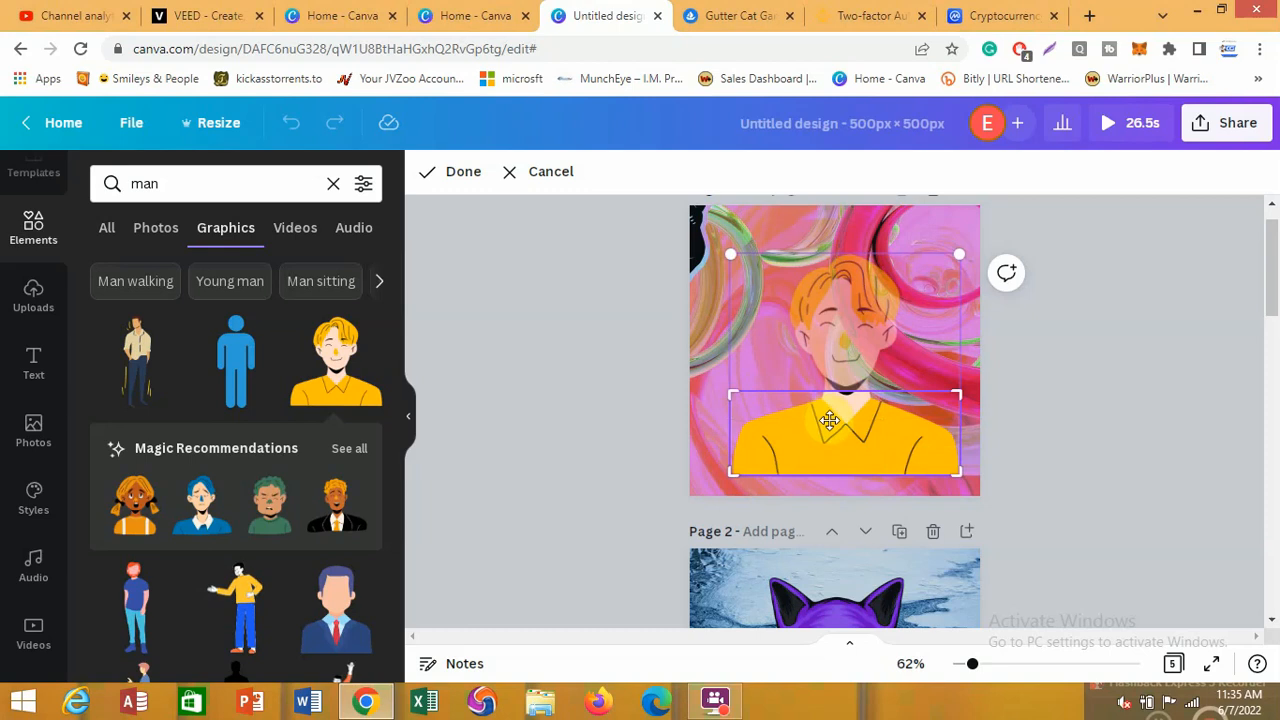
left_click_drag(829, 427, 829, 398)
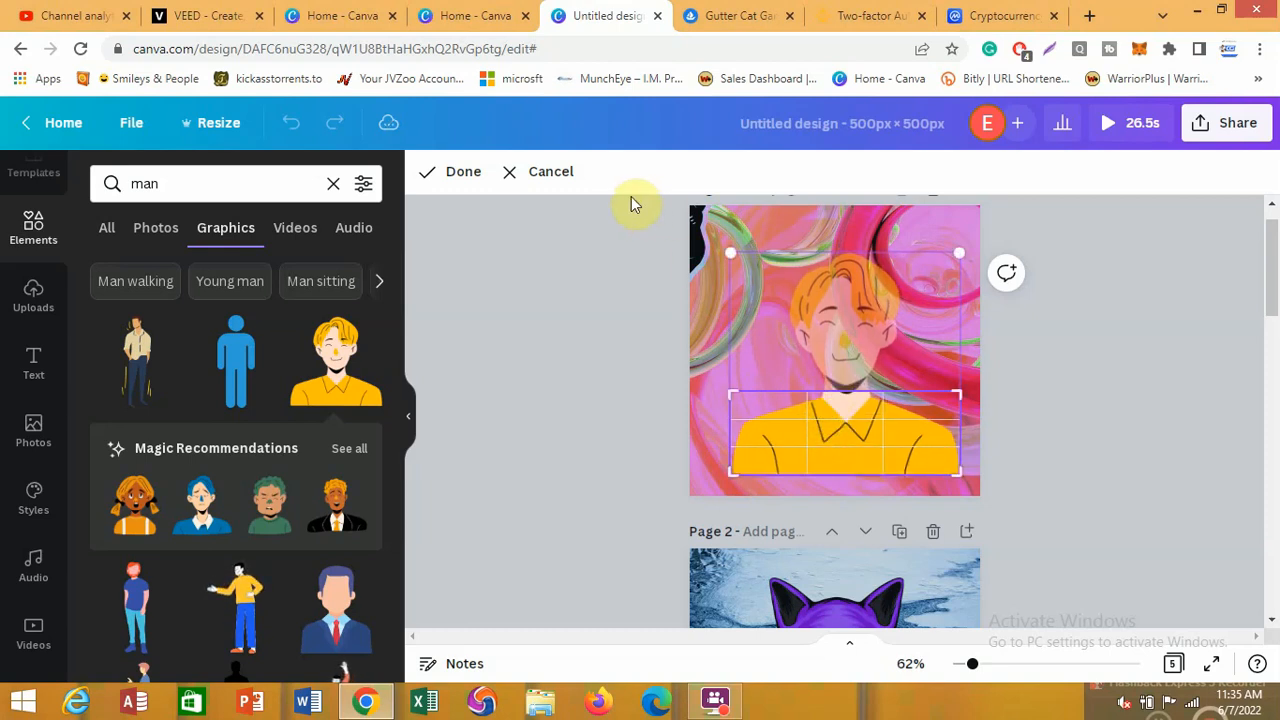
left_click(458, 176)
Enlarge the cropped yellow shirt to about 85% of page 1's width and position it across the page's lower half
left_click_drag(959, 393, 876, 352)
left_click_drag(728, 377, 706, 369)
left_click_drag(857, 420, 830, 394)
left_click_drag(962, 445, 938, 433)
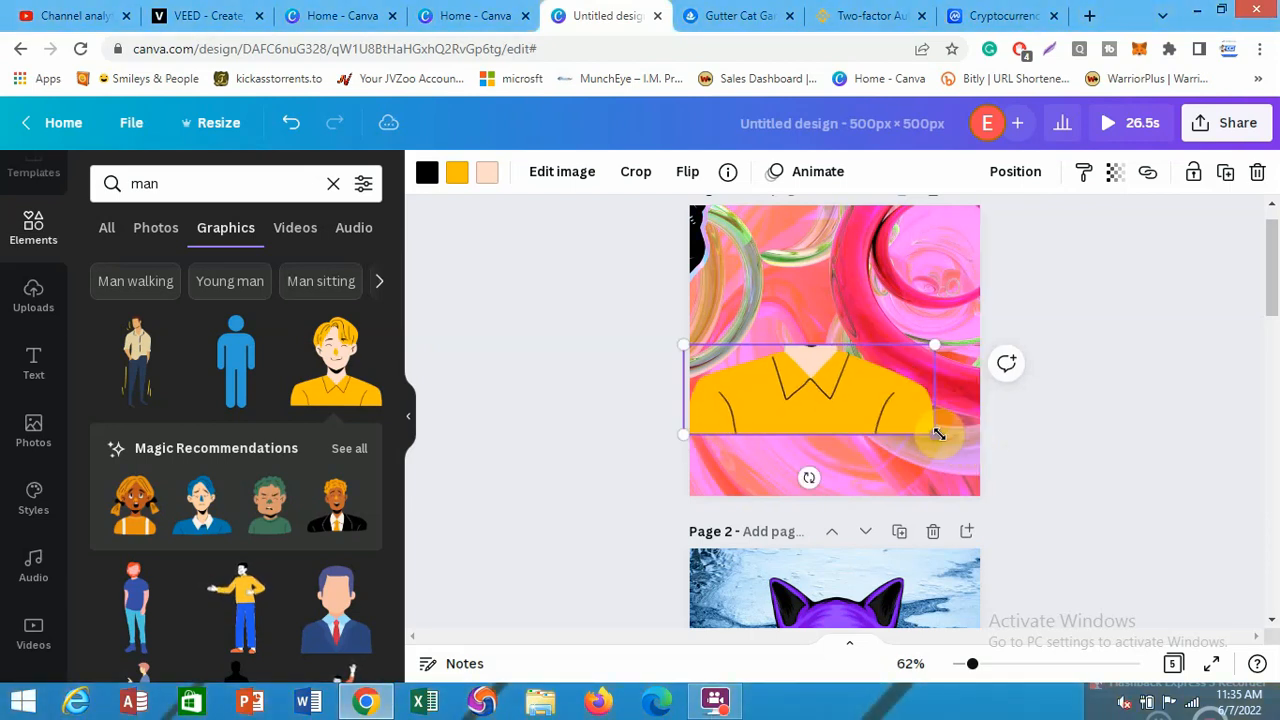
Place the black cat head on the yellow shirt's neck, centred horizontally on page 1, and bring it forward one layer
left_click_drag(705, 260, 890, 333)
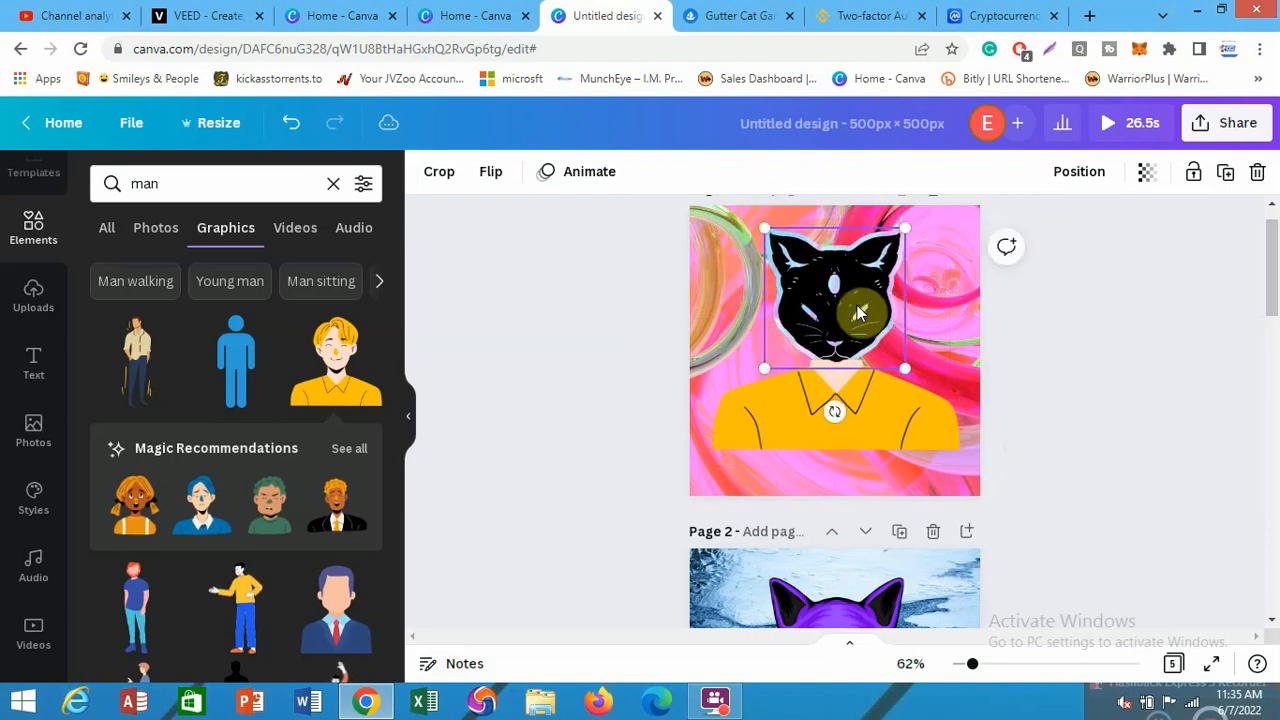
right_click(858, 313)
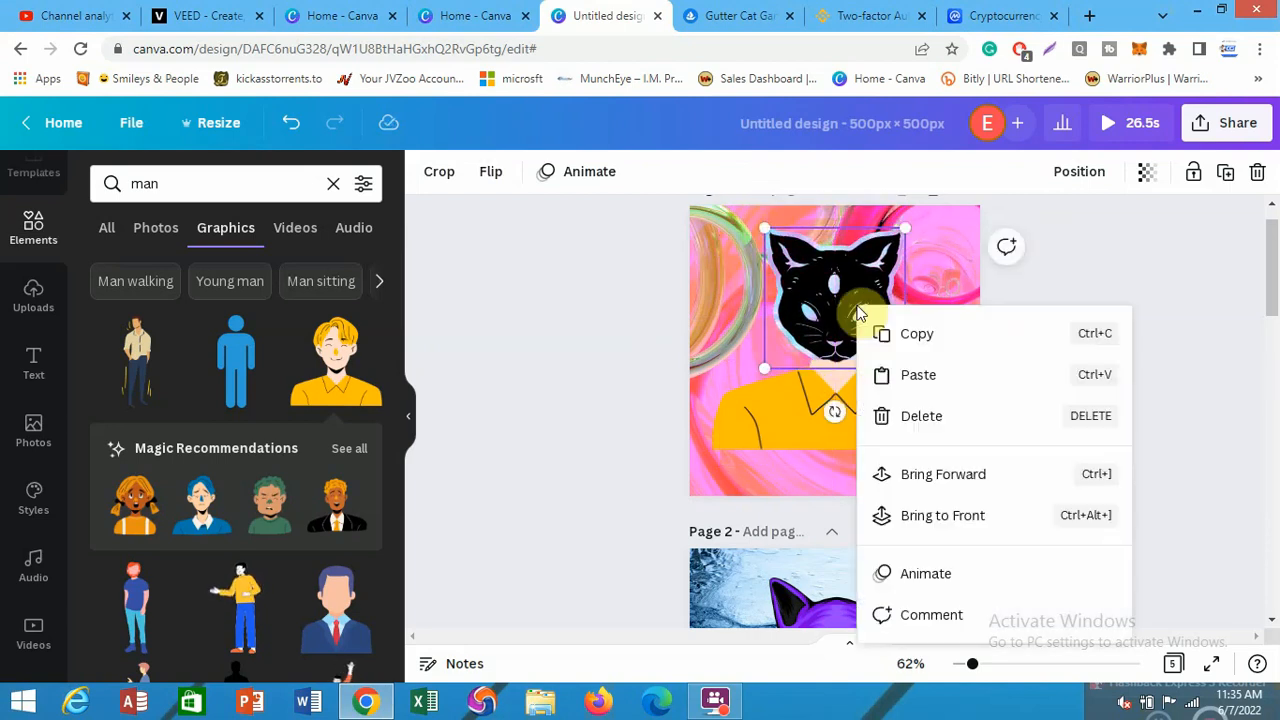
left_click(940, 477)
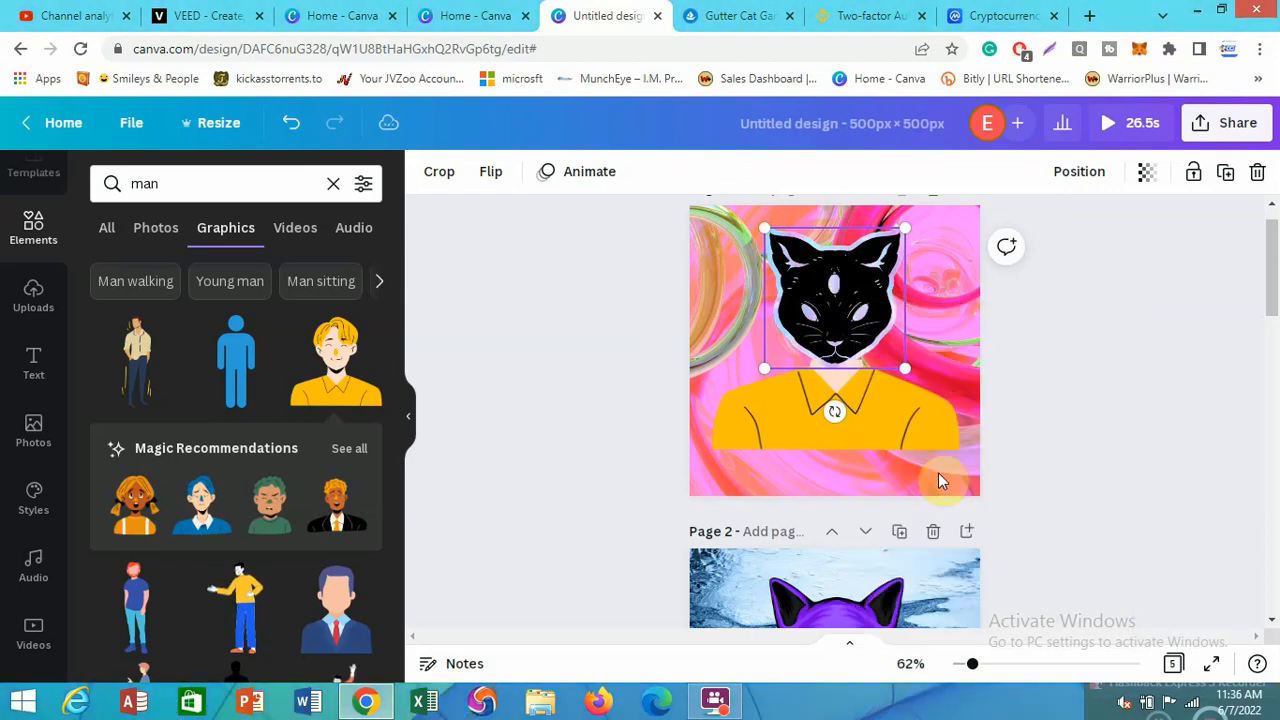
Move the yellow shirt down to page 1's bottom edge and re-centre the black cat head on its neck
left_click(1026, 345)
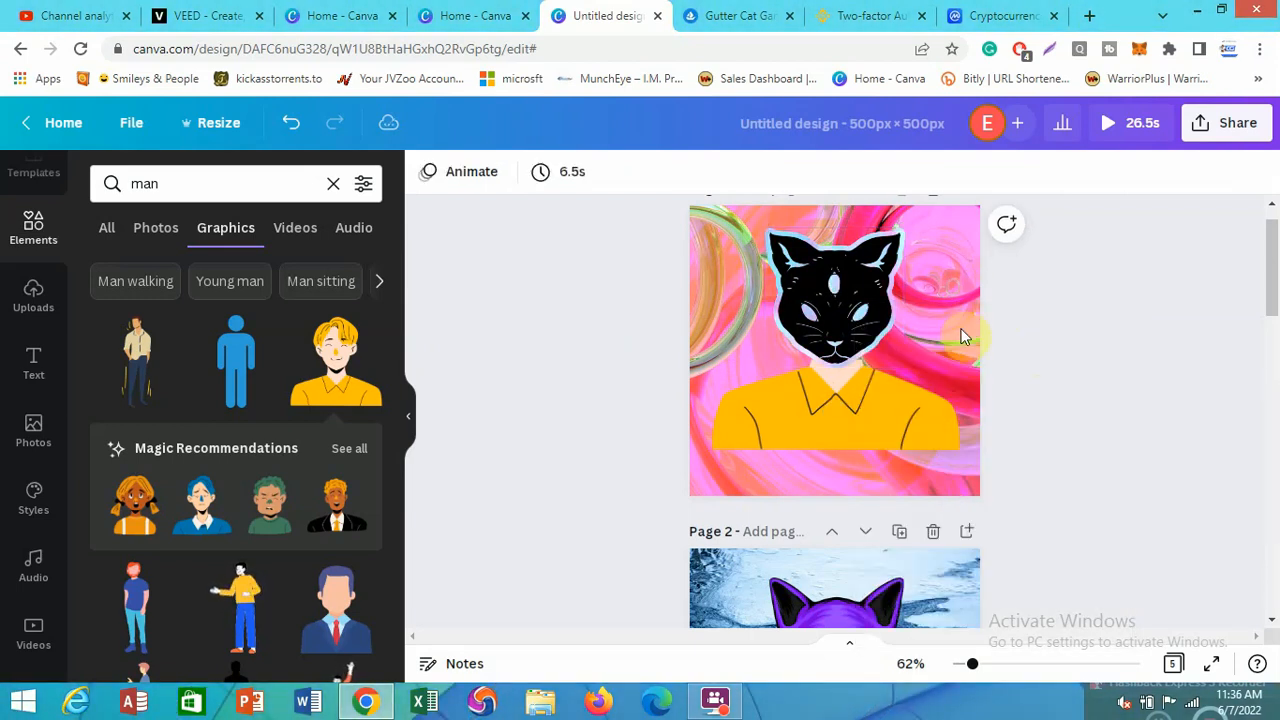
left_click(833, 315)
left_click_drag(833, 315, 831, 311)
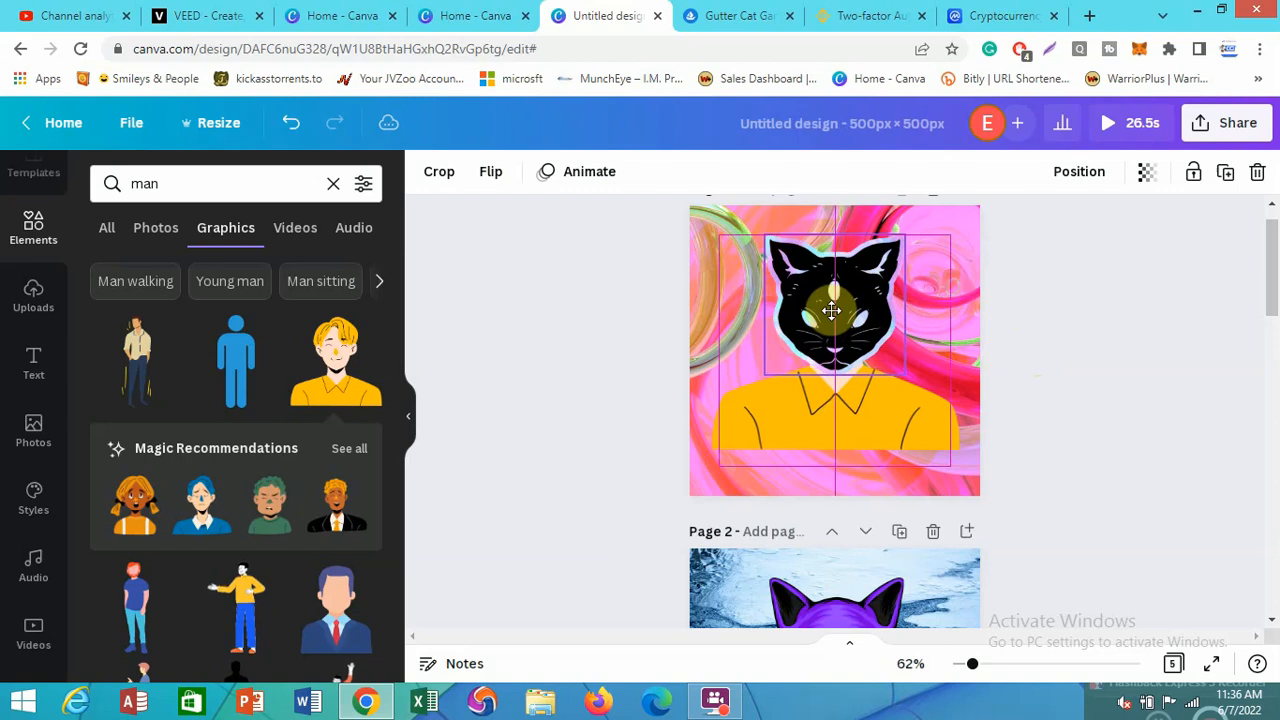
left_click(928, 338)
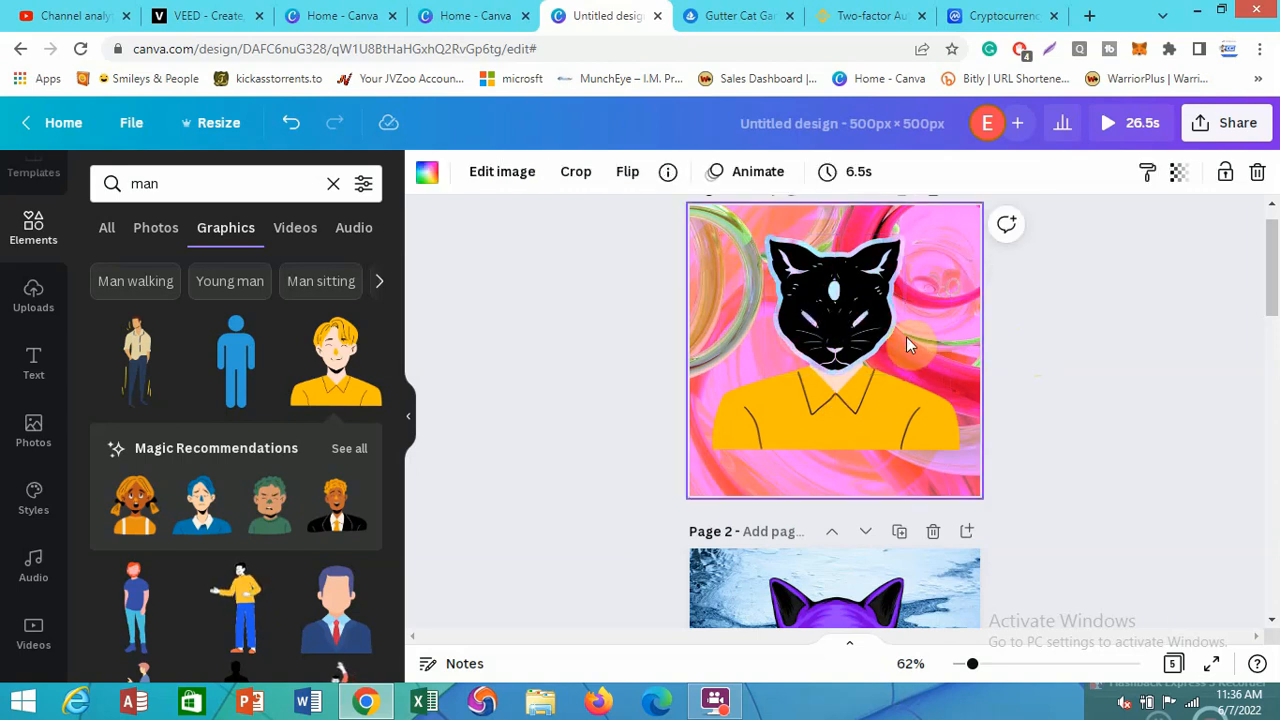
left_click_drag(835, 430, 834, 471)
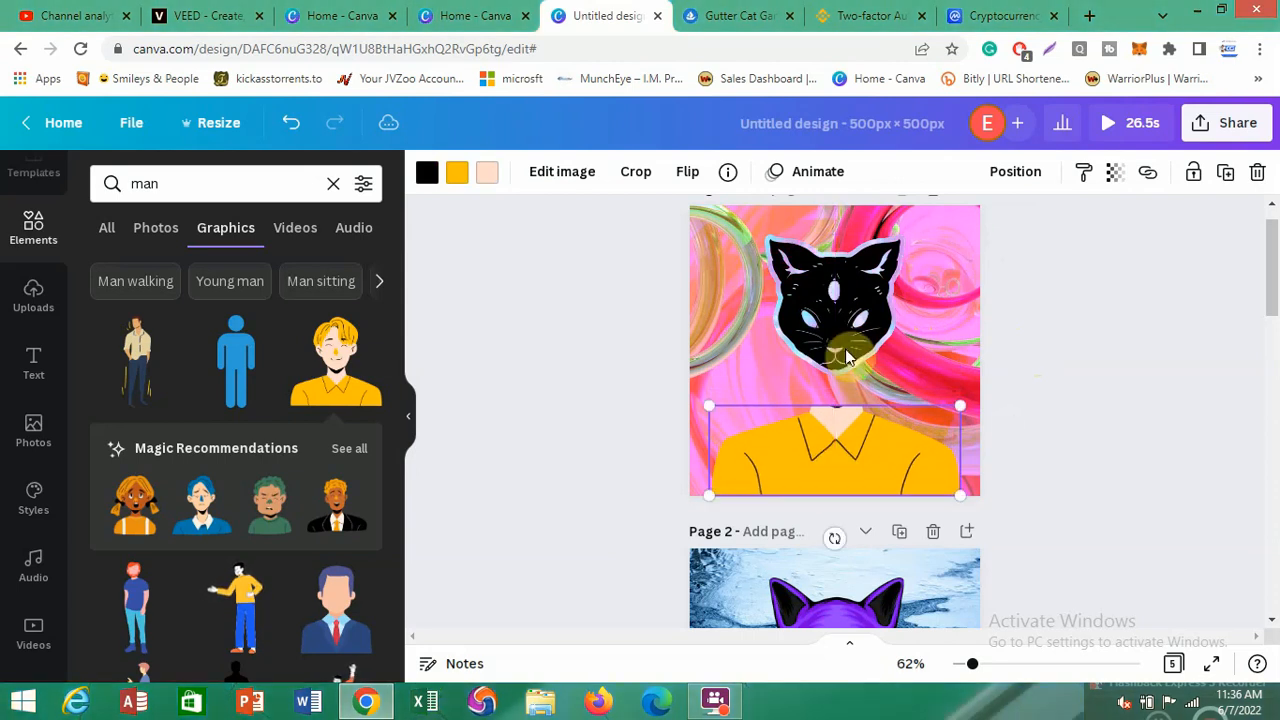
left_click_drag(844, 319, 840, 362)
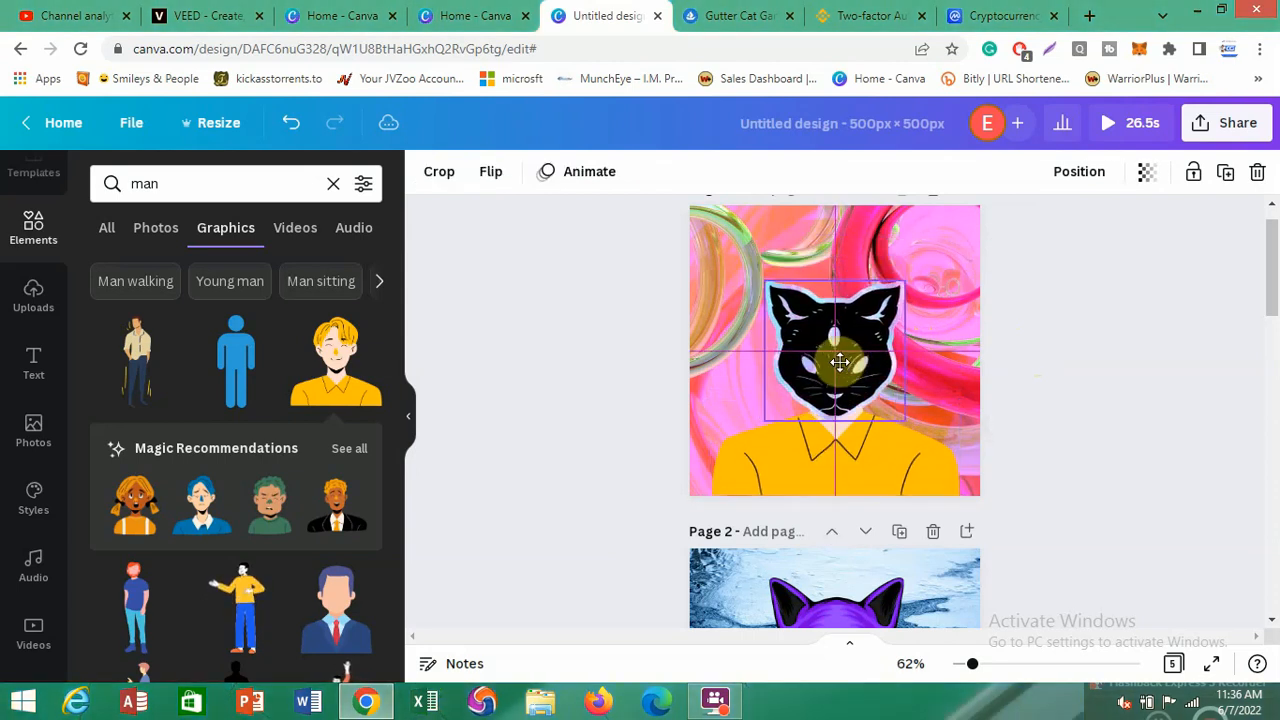
left_click(935, 328)
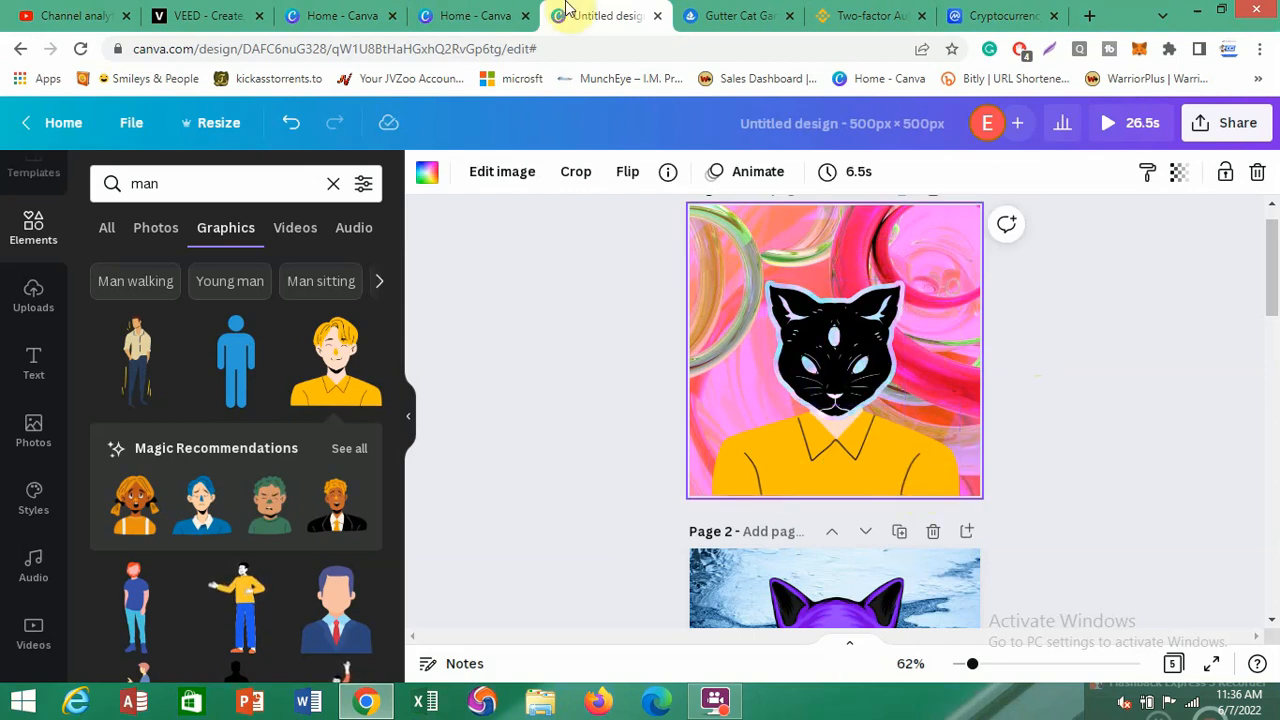
Look at the Gutter Cat Gang collection on OpenSea for comparison and return to the Canva design
left_click(736, 17)
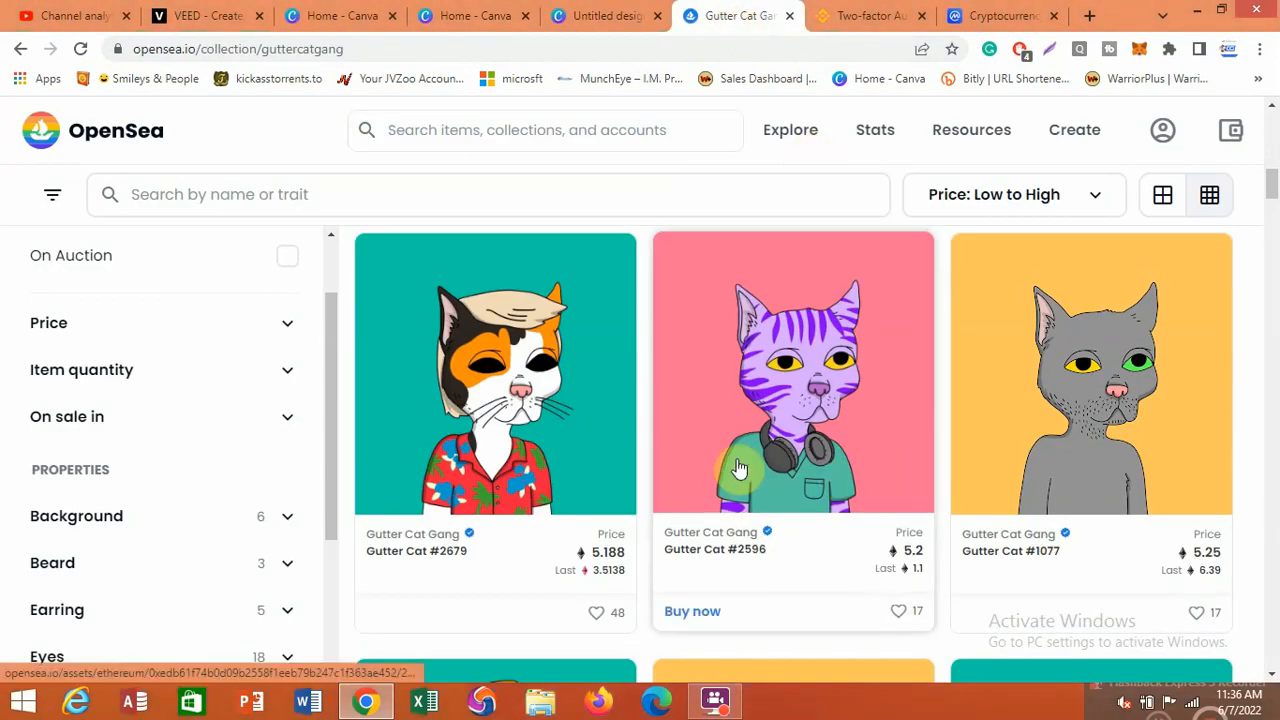
left_click(606, 17)
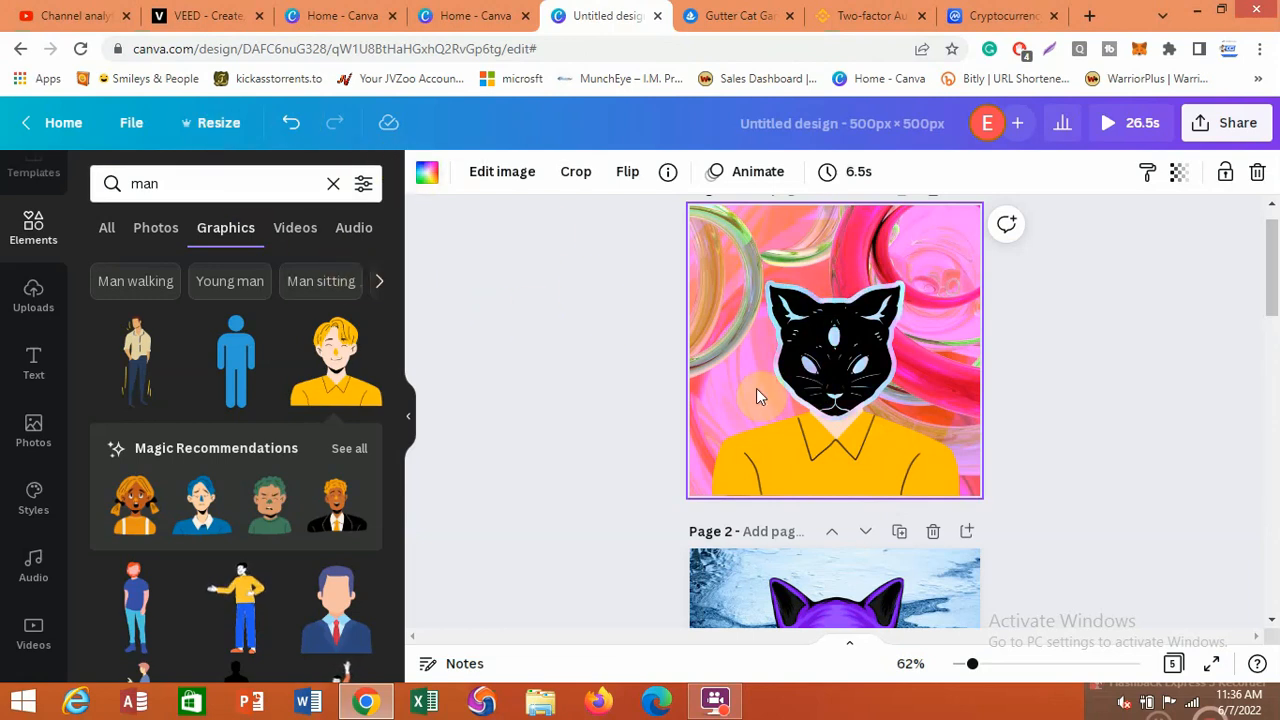
Add the faceless man in a navy suit and red tie to page 2, enlarged to about 60% of its width and centred horizontally
scroll(1275, 283, "down", 3)
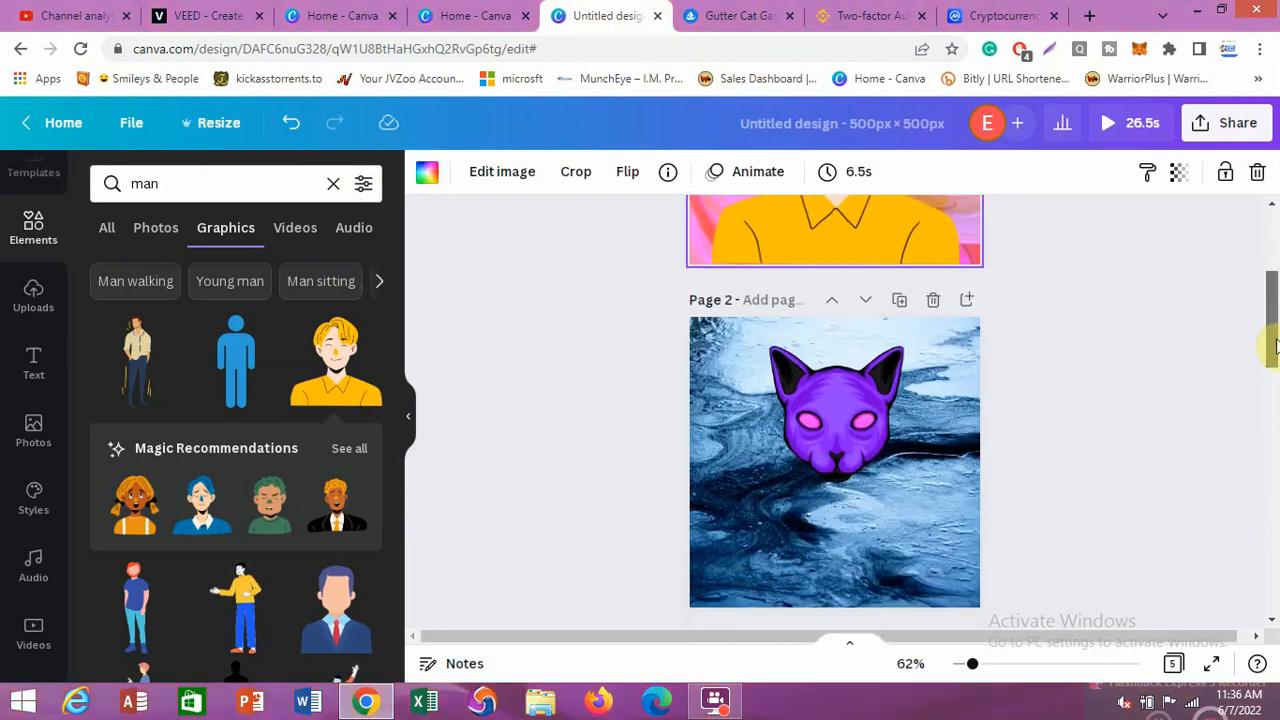
scroll(571, 363, "down", 2)
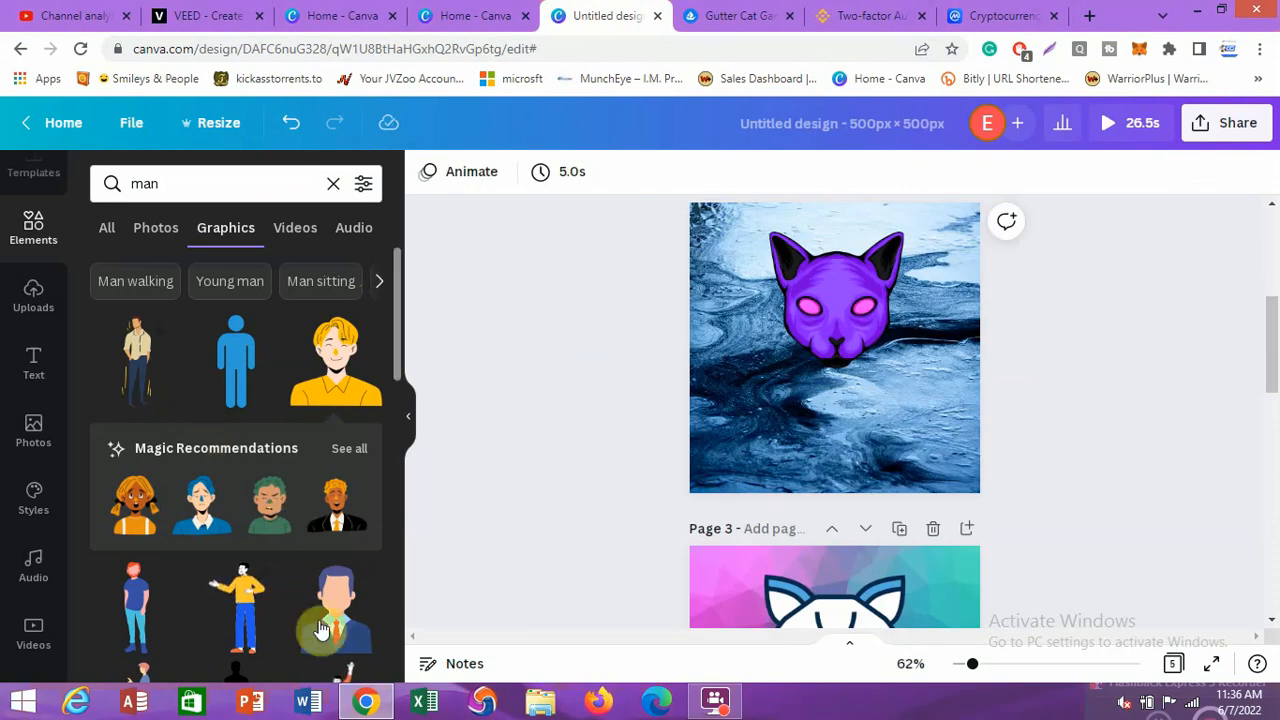
left_click(834, 438)
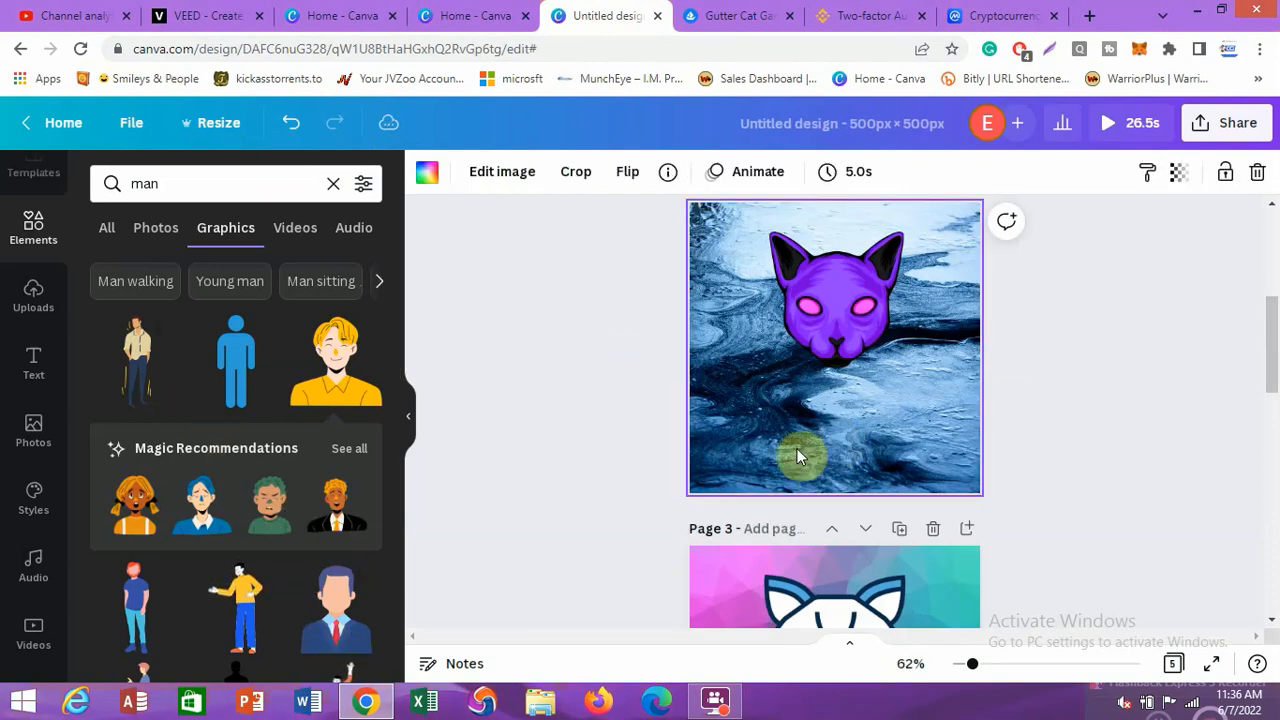
left_click(337, 620)
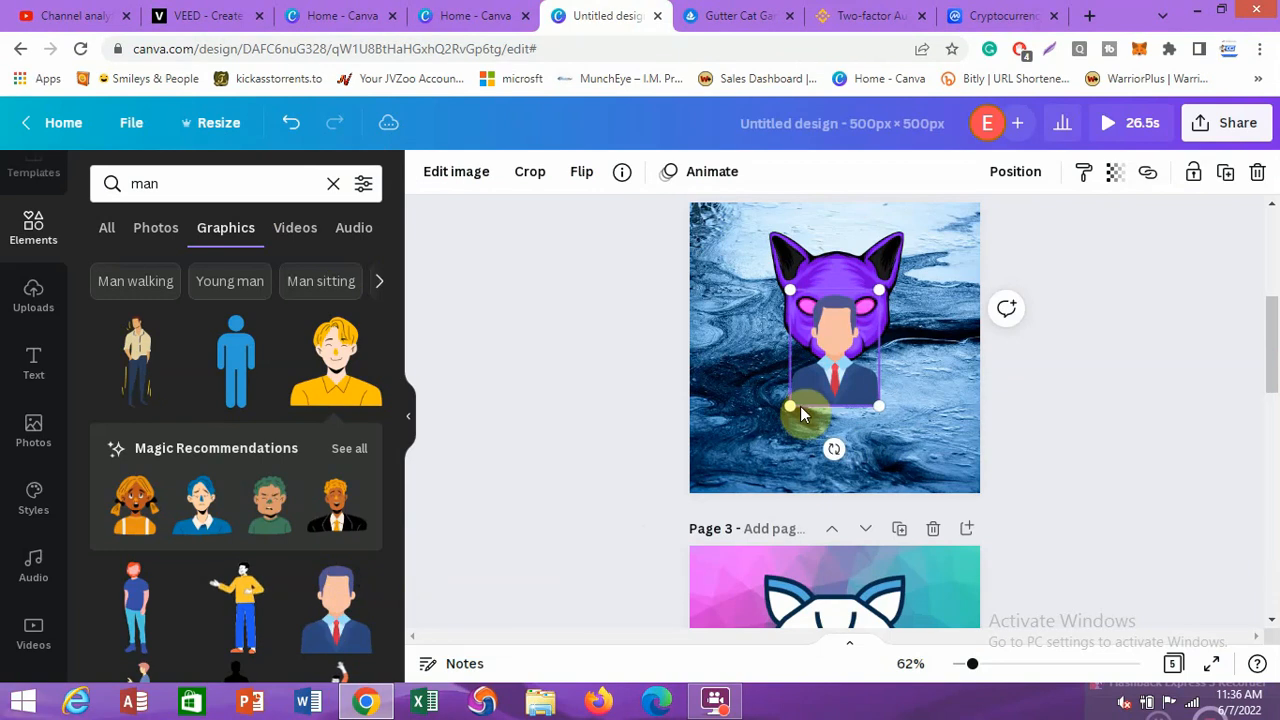
left_click_drag(791, 403, 709, 508)
left_click_drag(882, 292, 888, 277)
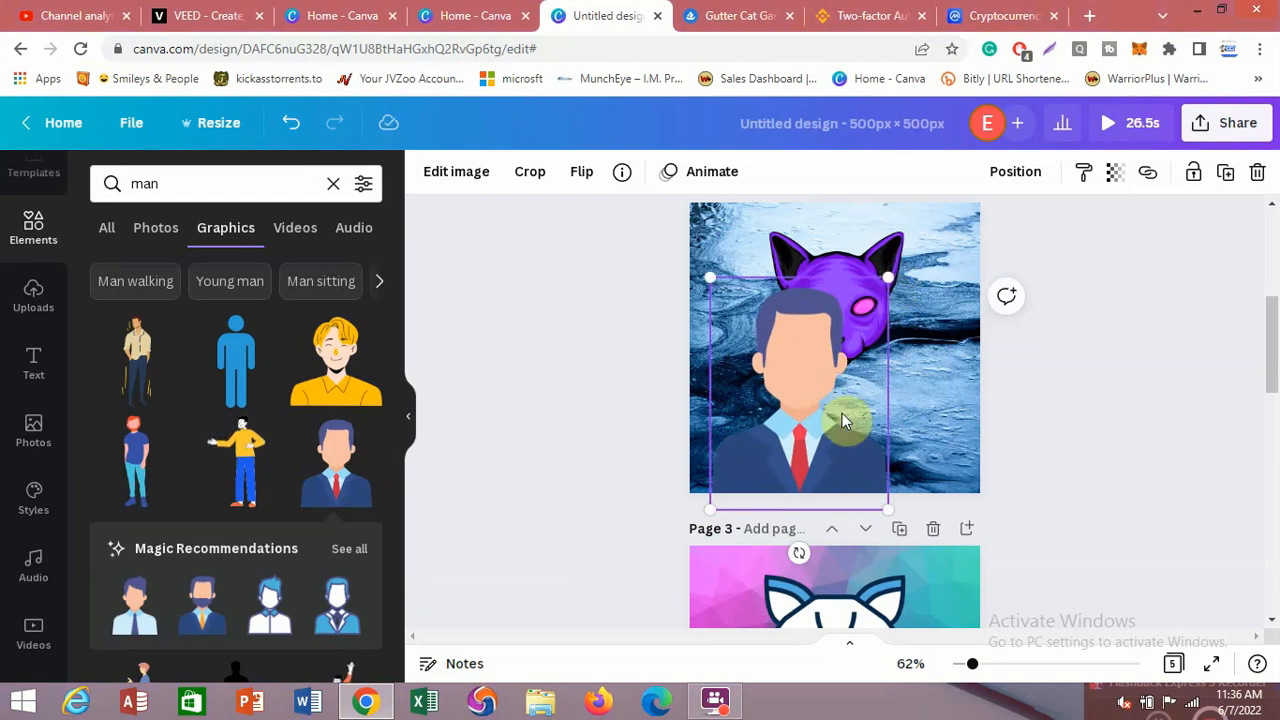
left_click_drag(817, 406, 850, 414)
Move the purple cat head aside past page 2's upper left corner and crop the man graphic down to the suit and collar
left_click_drag(818, 258, 649, 214)
left_click(805, 352)
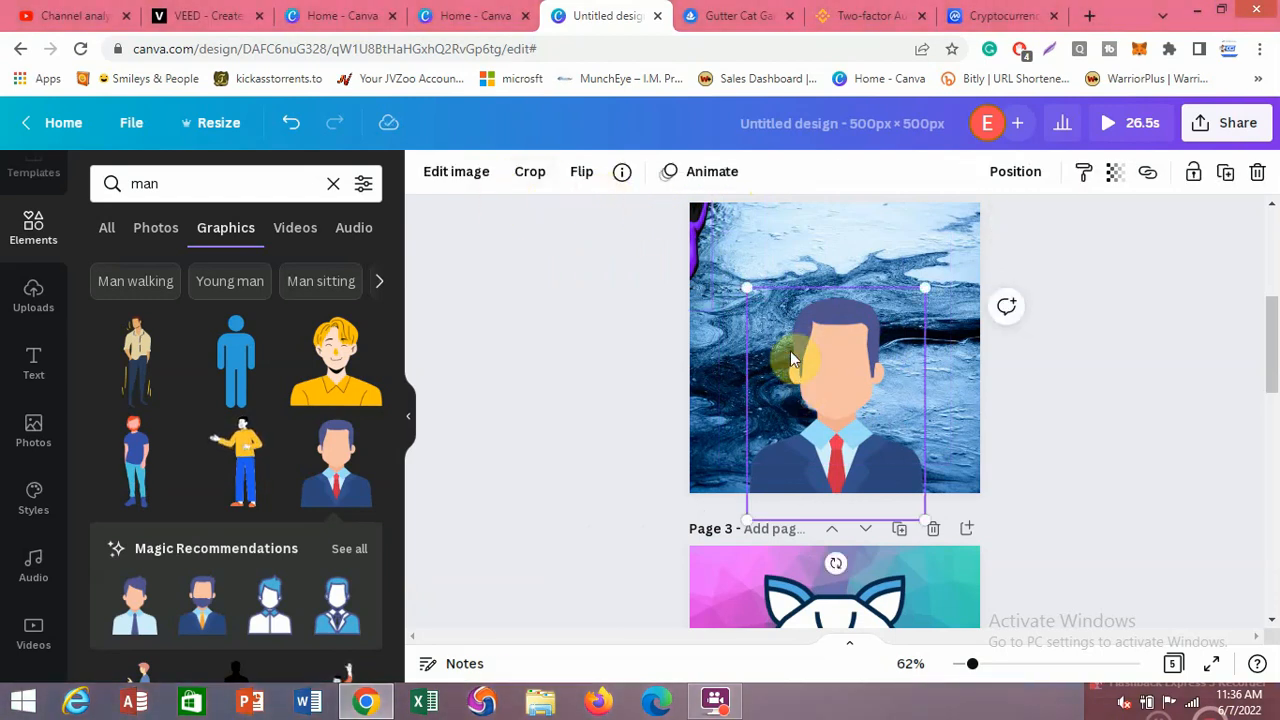
left_click(530, 178)
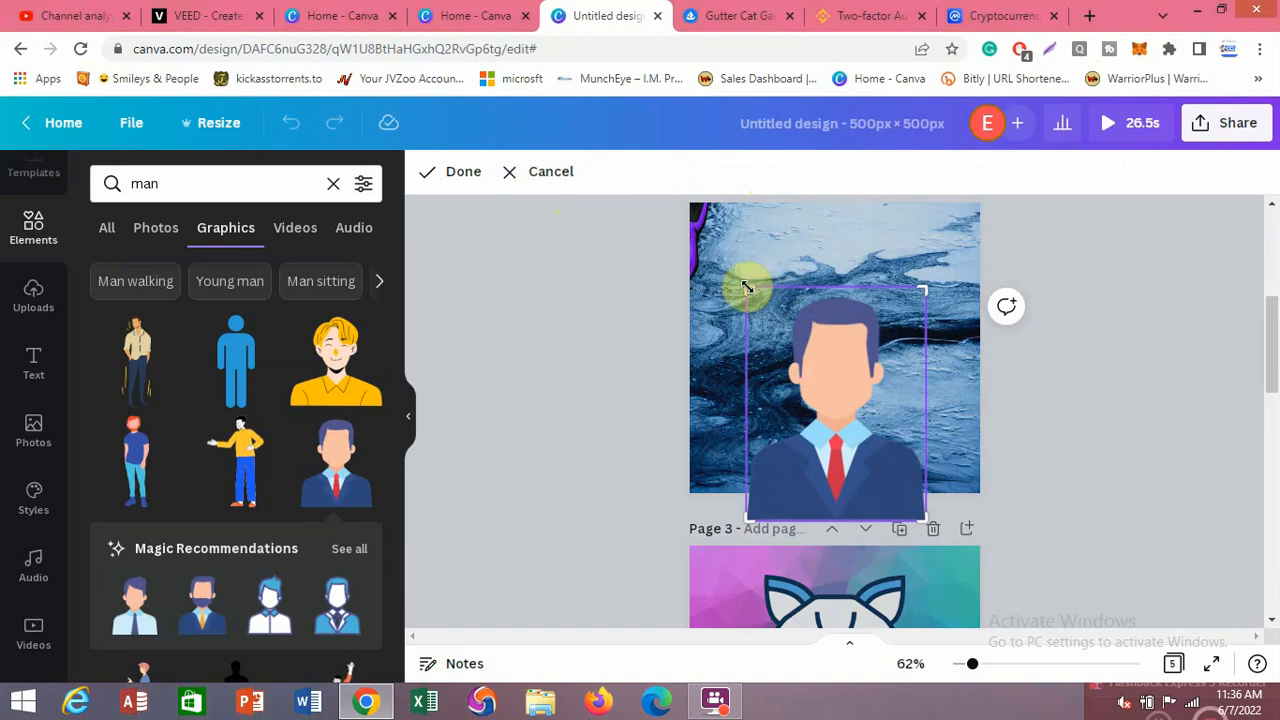
left_click_drag(740, 288, 760, 430)
left_click_drag(762, 519, 733, 517)
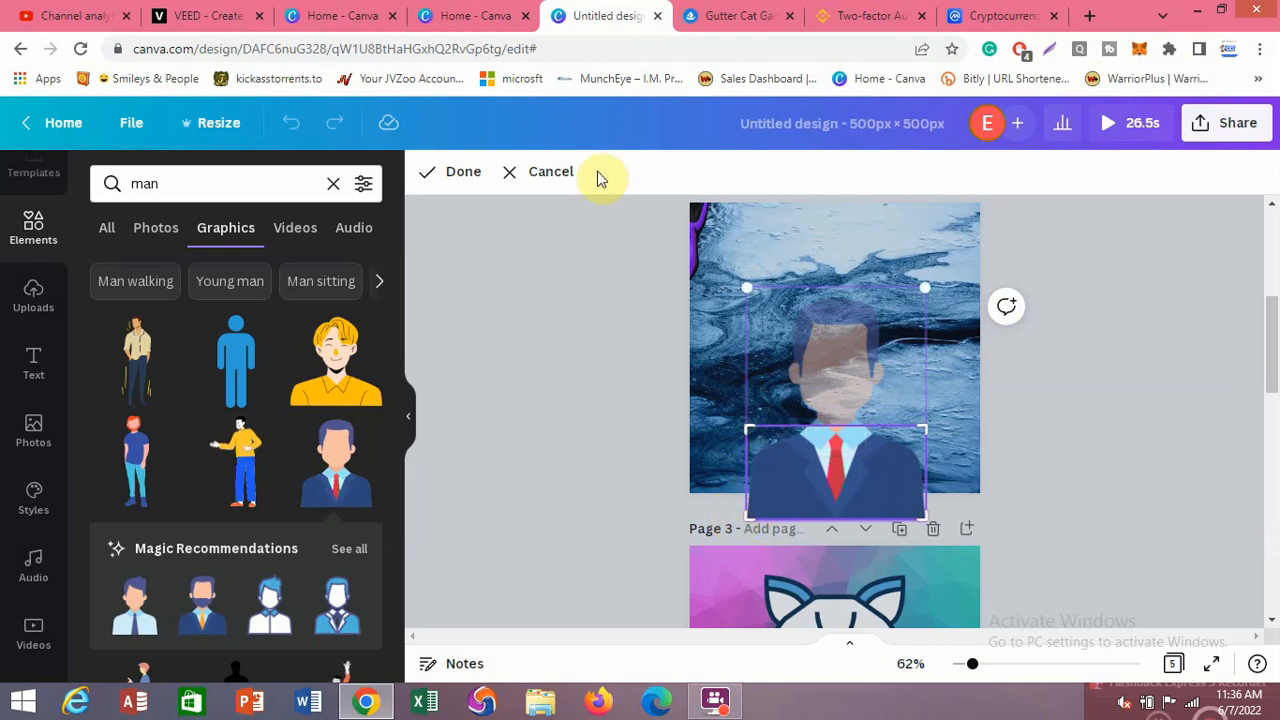
left_click(453, 175)
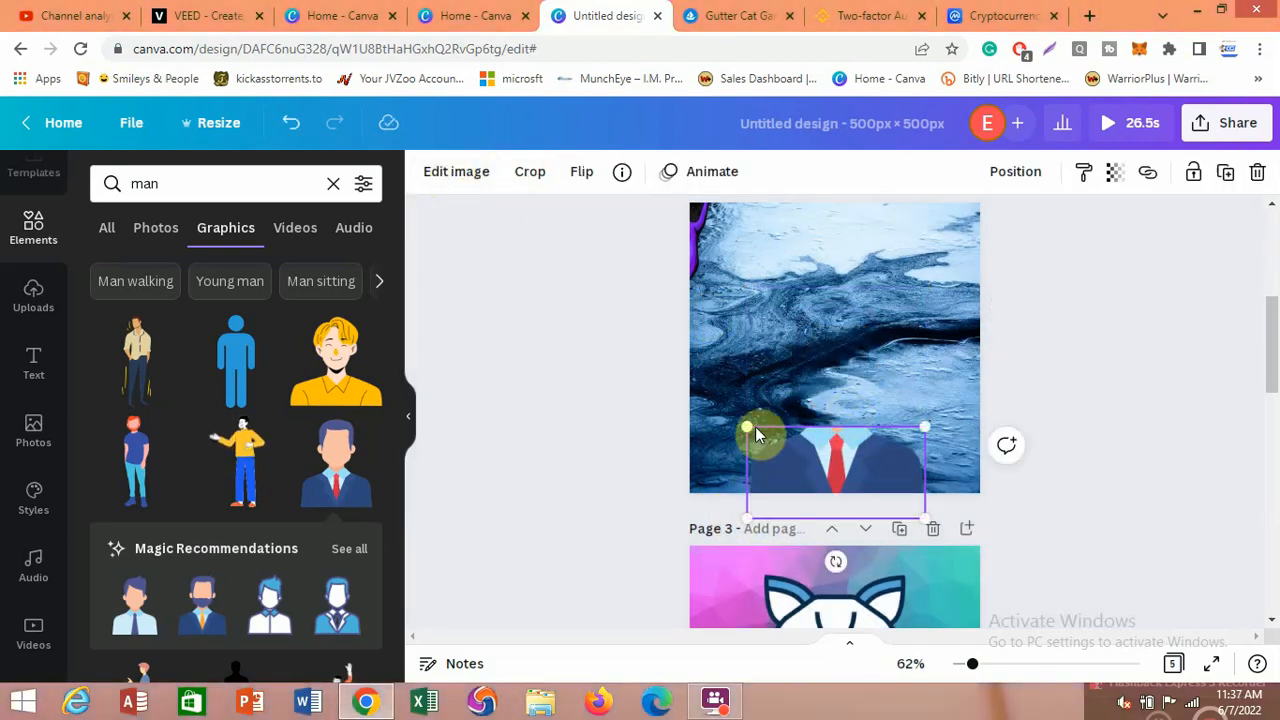
Enlarge the cropped navy suit to about 85% of page 2's width and centre it along the page's bottom edge
left_click_drag(745, 425, 745, 330)
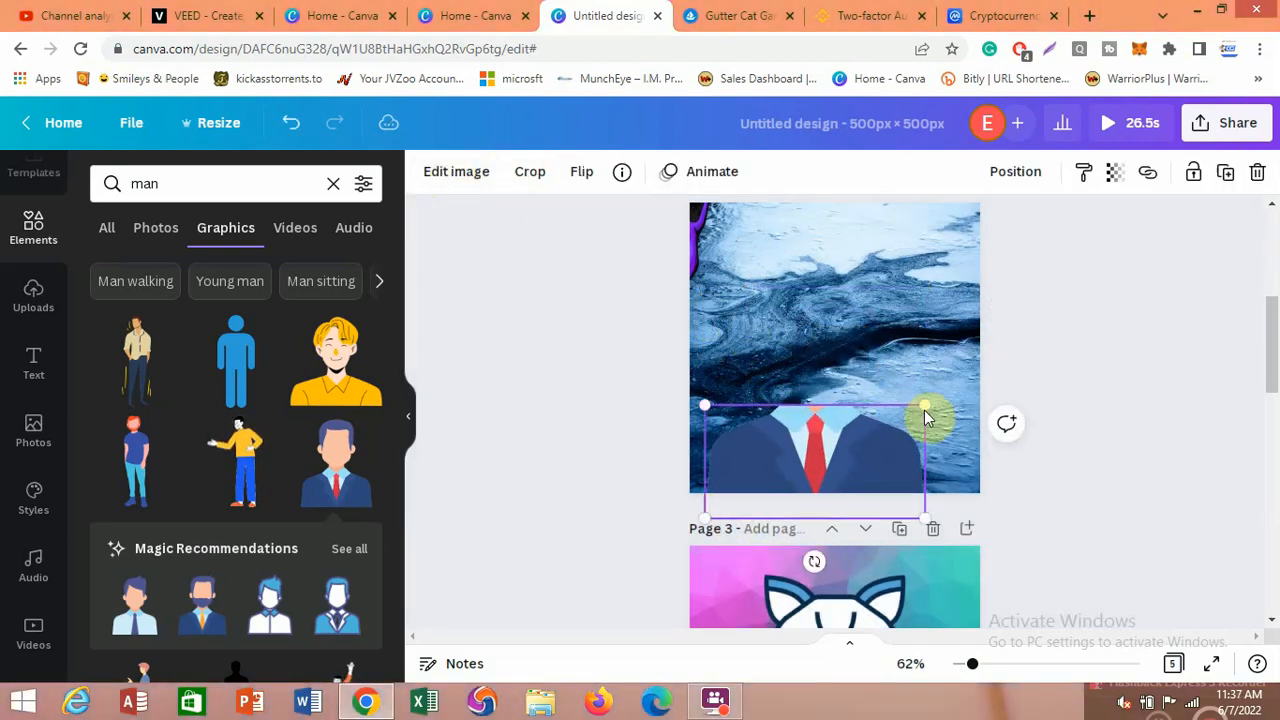
left_click_drag(927, 407, 943, 380)
left_click_drag(860, 431, 866, 390)
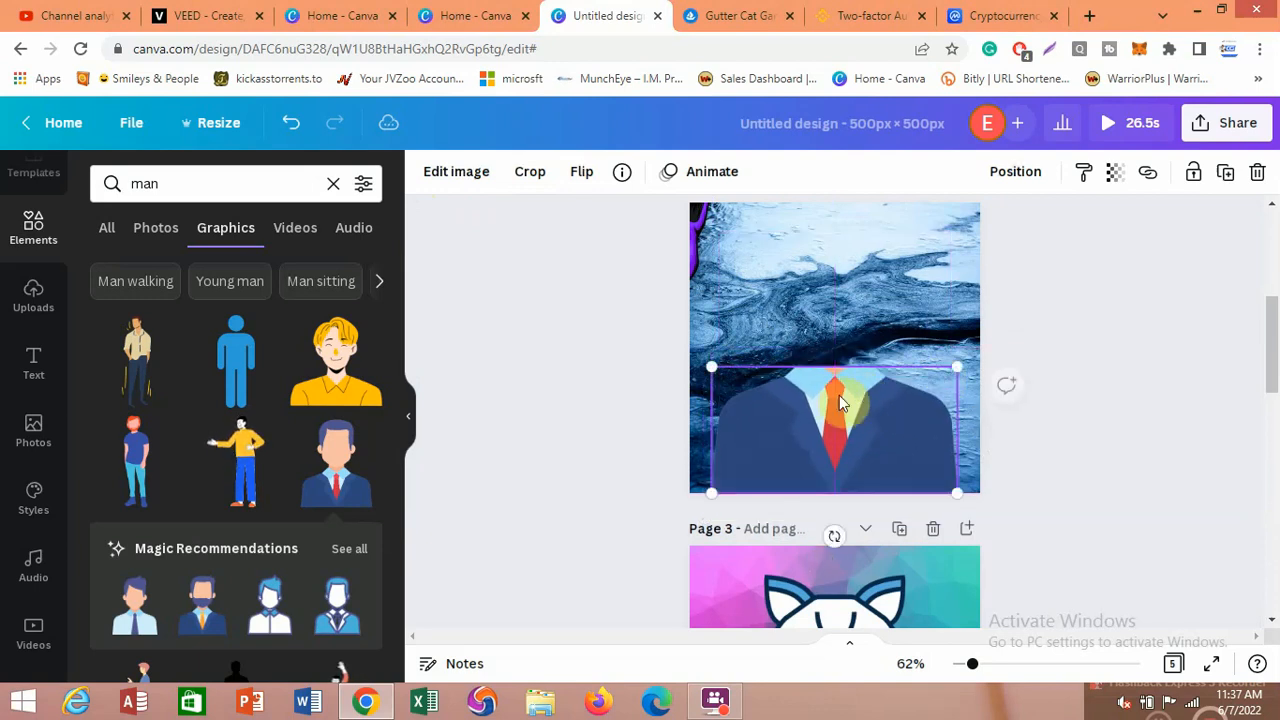
Place the purple cat head on the navy suit's collar, centred horizontally on page 2, and bring it forward one layer
left_click_drag(702, 245, 854, 309)
right_click(854, 307)
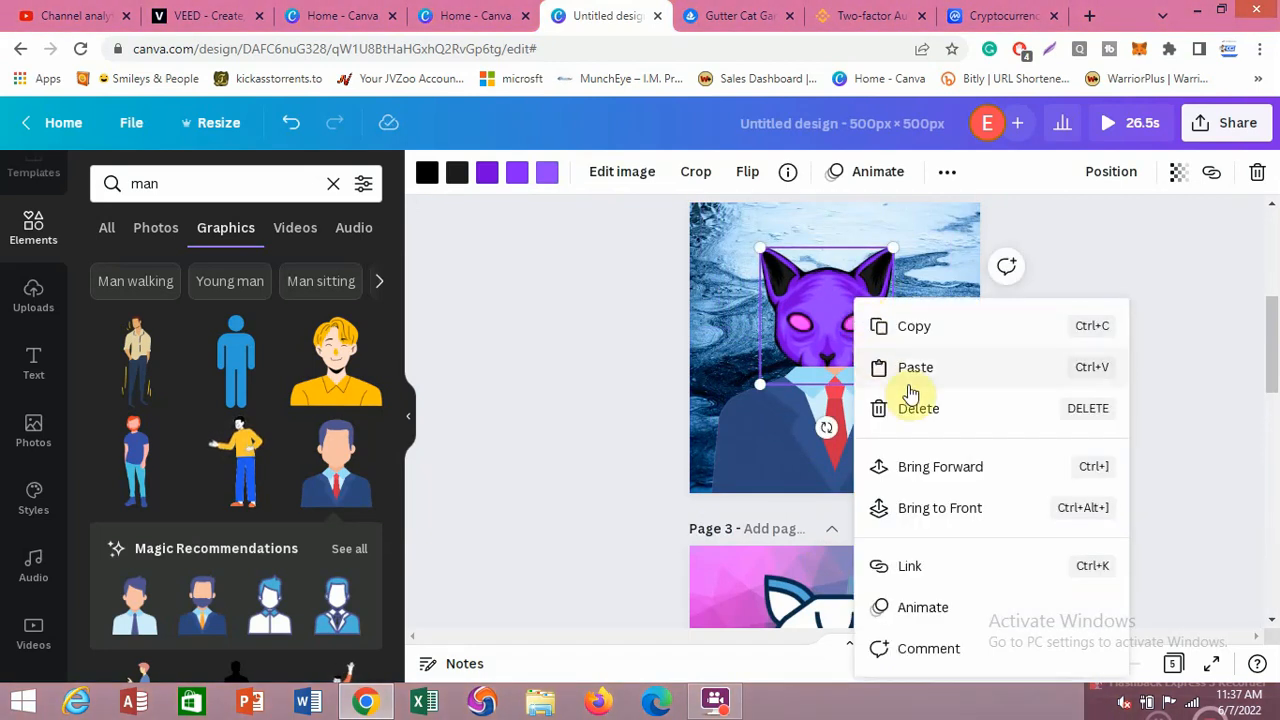
left_click(938, 480)
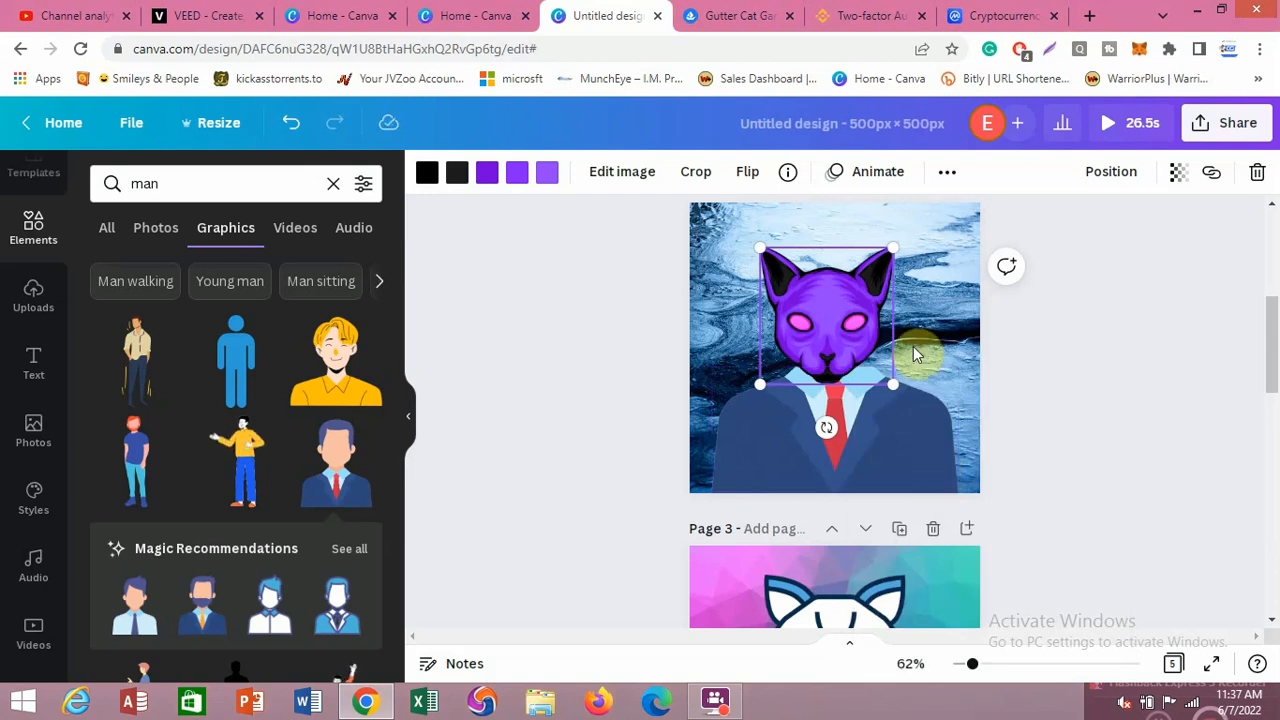
left_click(930, 318)
mouse_move(836, 321)
left_mouse_down()
mouse_move(844, 311)
mouse_move(846, 329)
left_mouse_up()
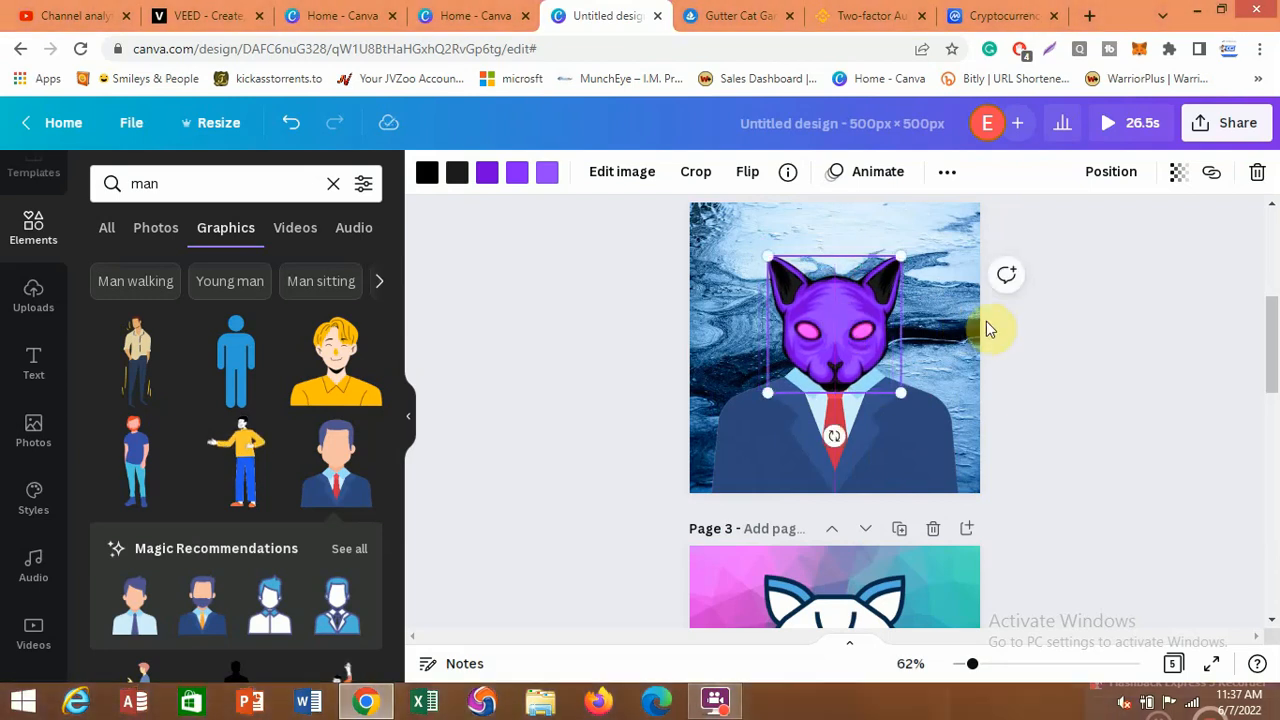
left_click(944, 350)
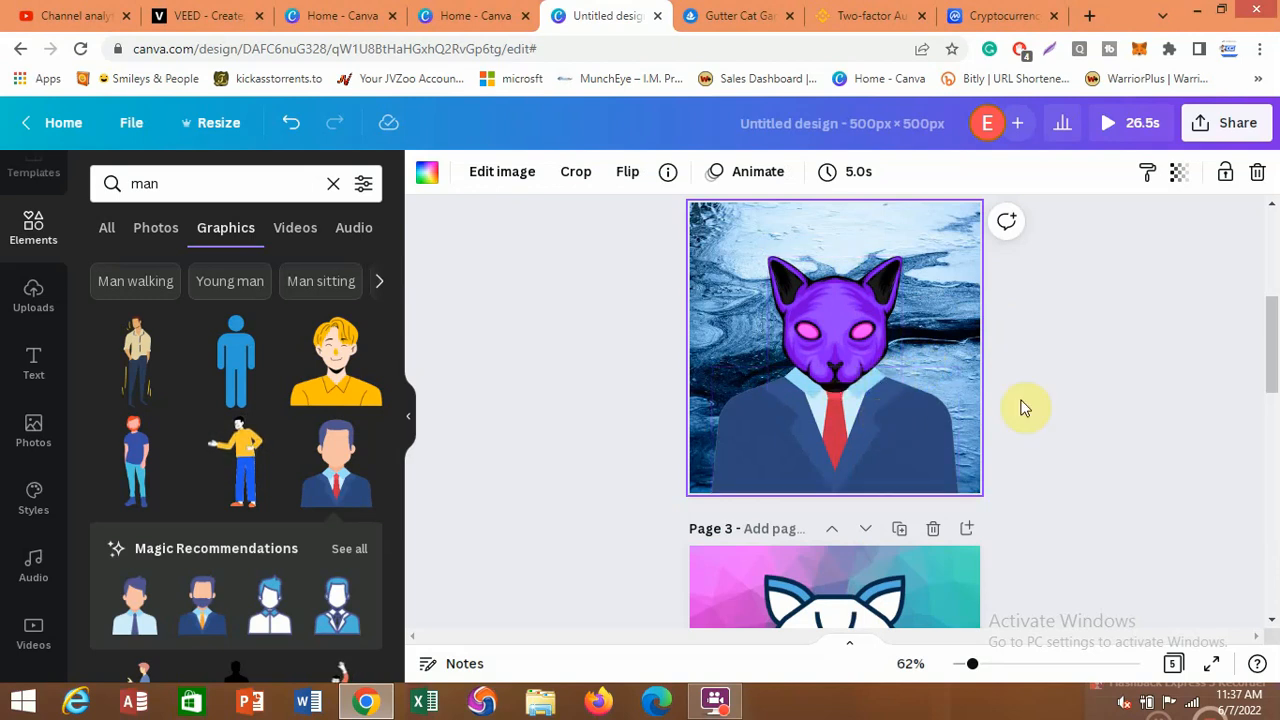
Review the assembled cat figures on pages 1 and 2
scroll(1272, 300, "up", 2)
scroll(1270, 280, "up", 2)
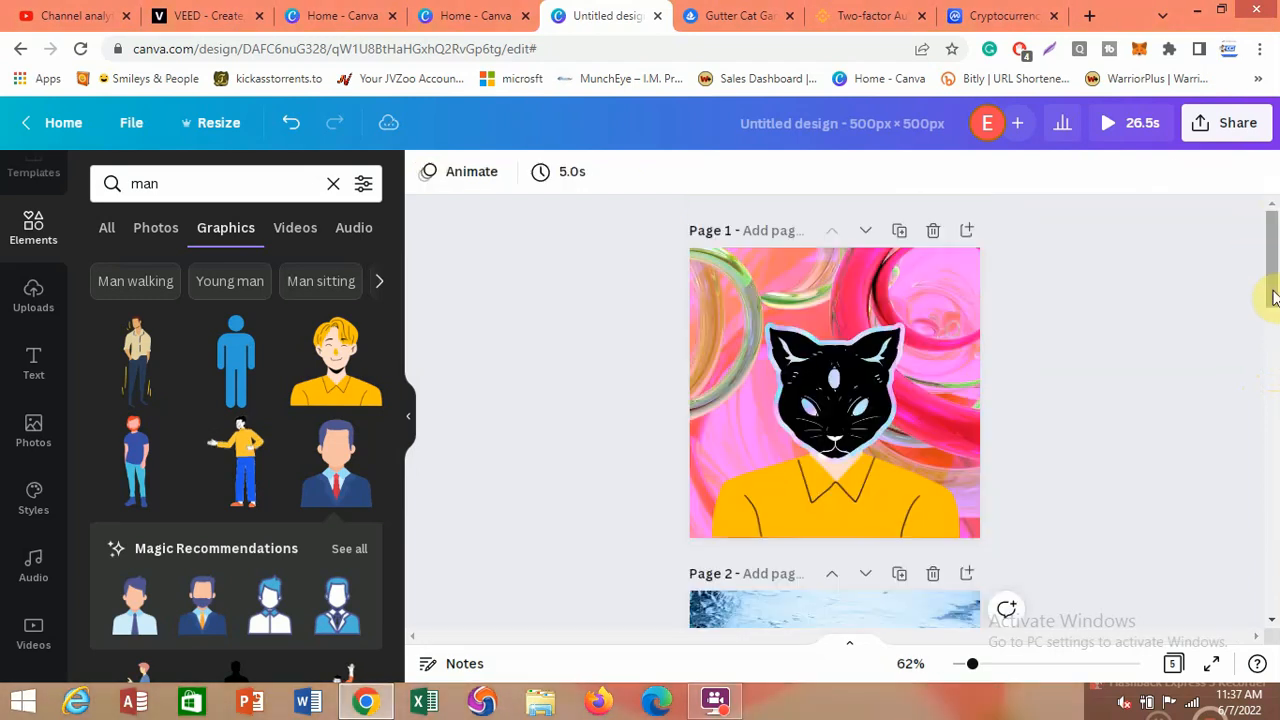
left_click(832, 410)
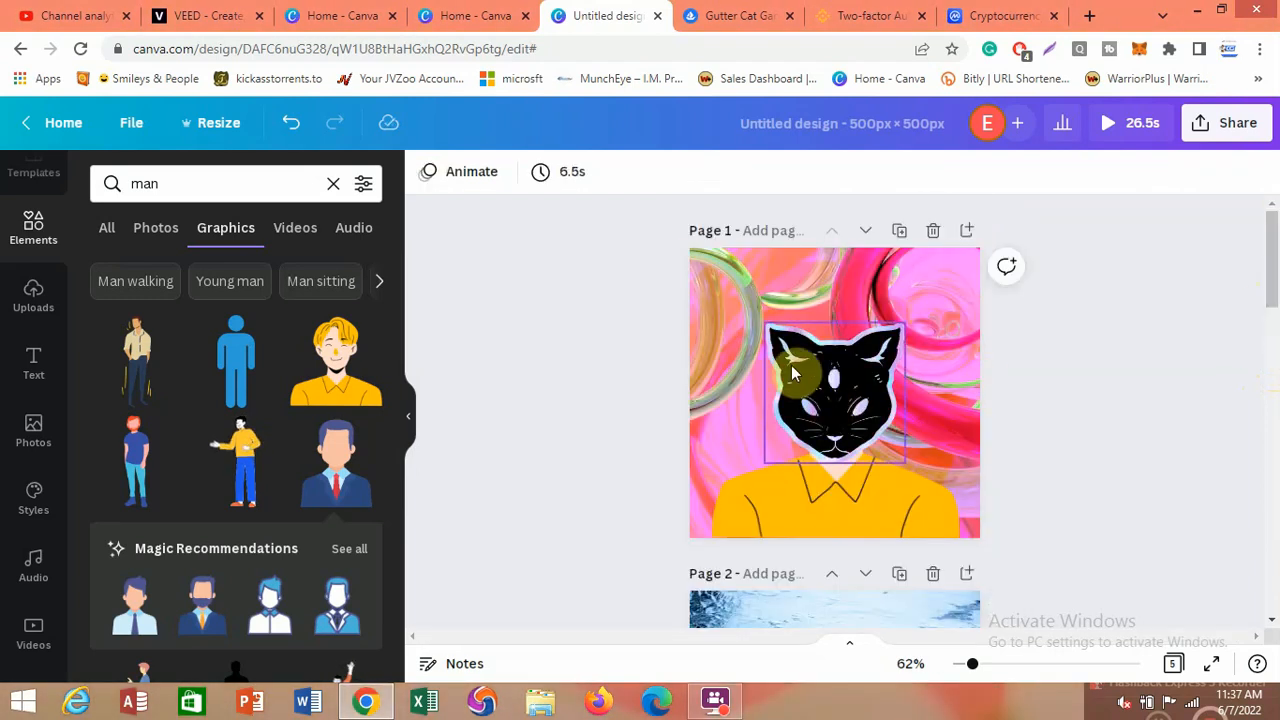
left_click_drag(1276, 286, 1272, 358)
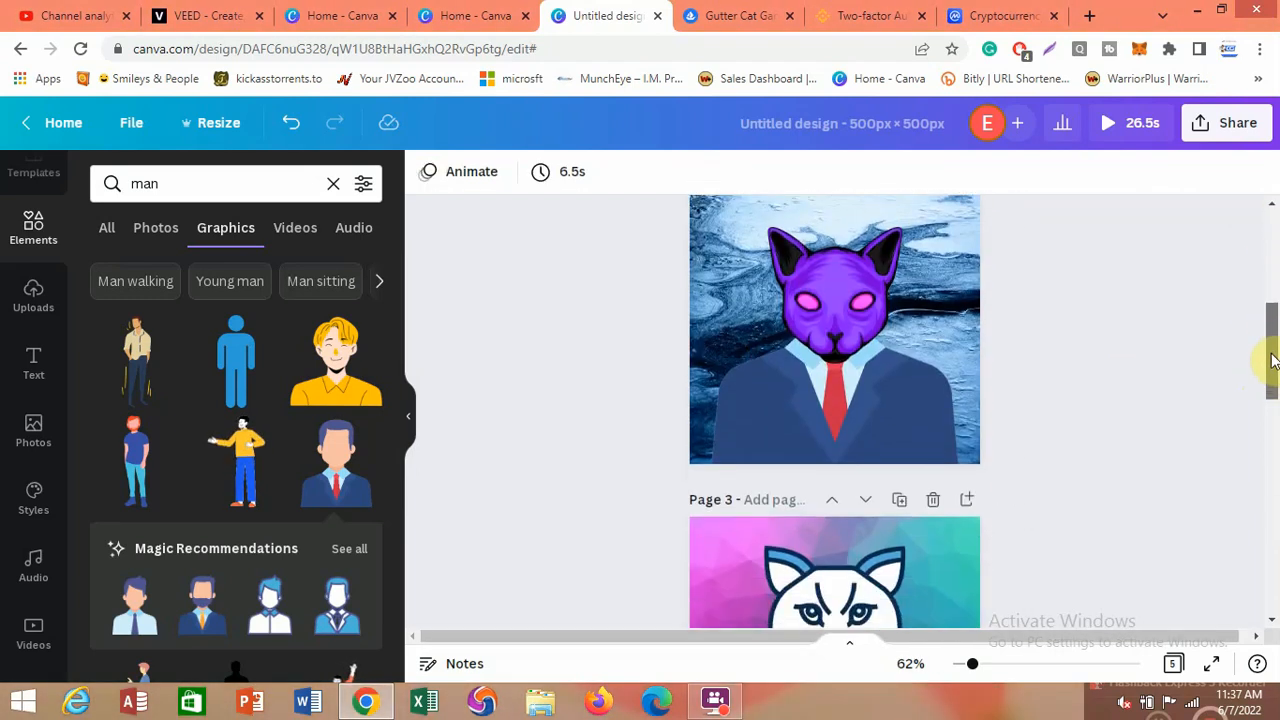
Replace the graphics search term "man" with "eyes" and run the search
left_click(829, 281)
left_click(148, 174)
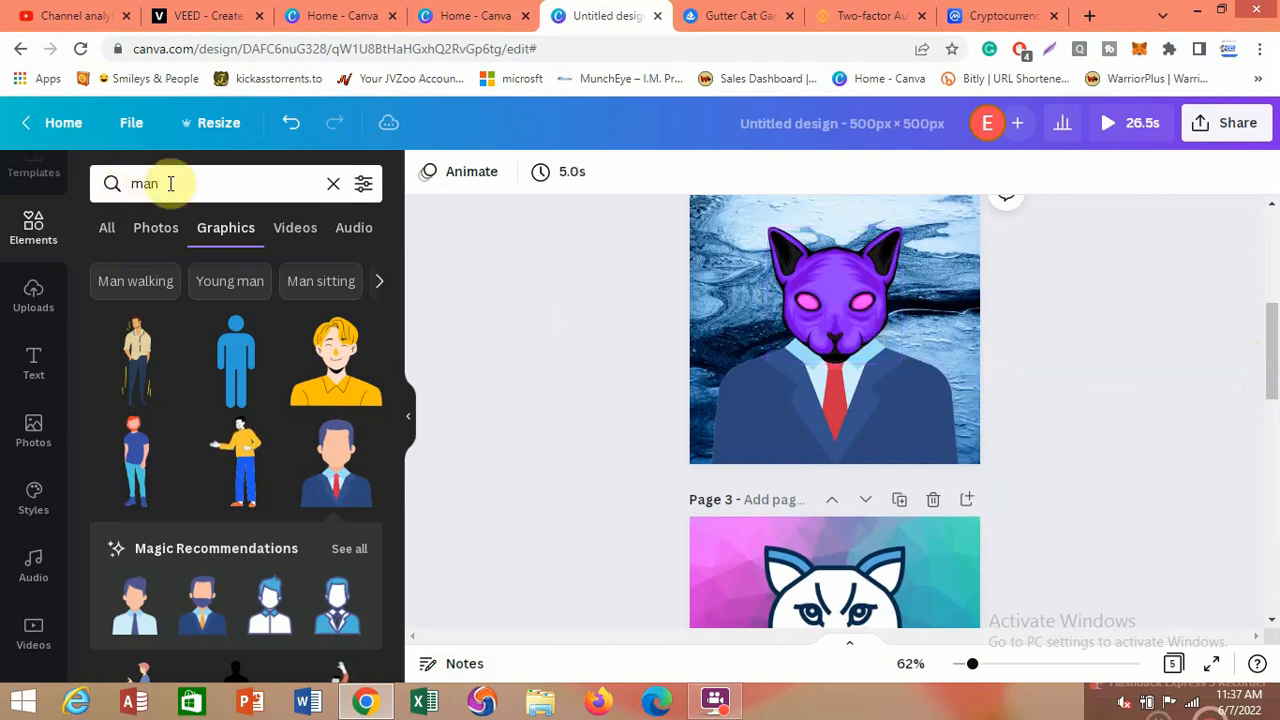
left_click(170, 183)
key("BackSpace")
key("BackSpace")
key("BackSpace")
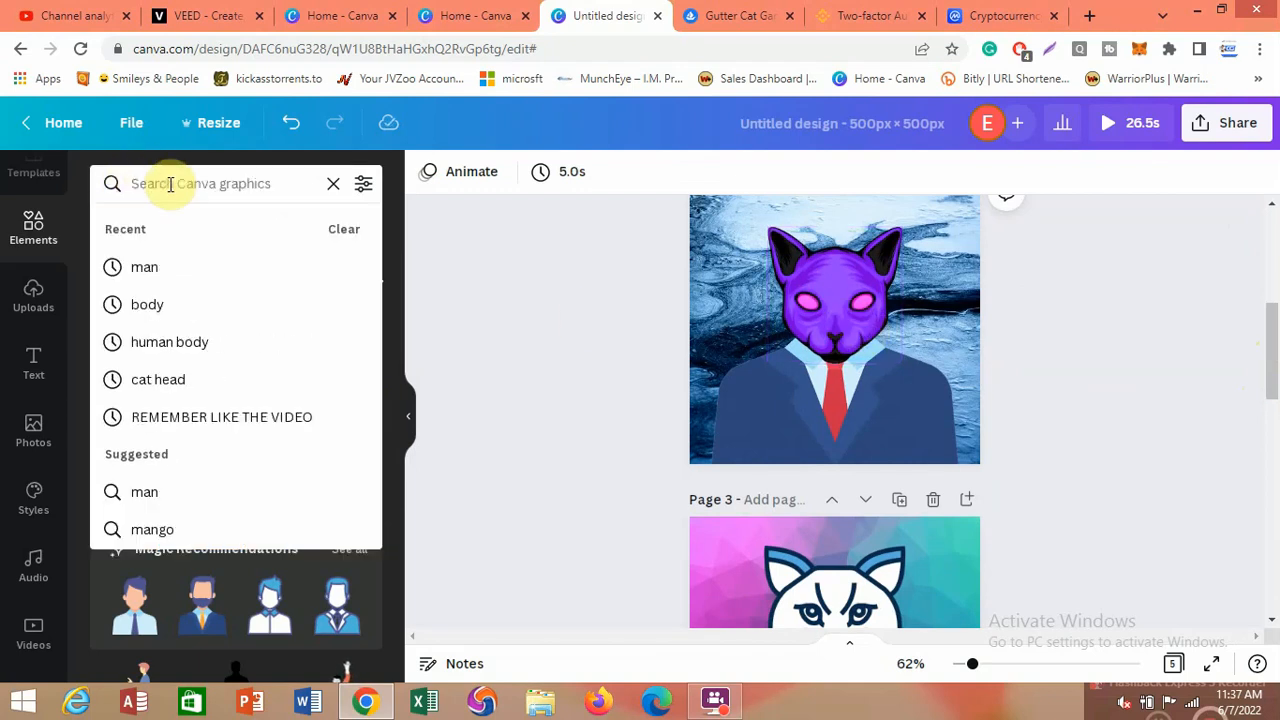
type("eyes")
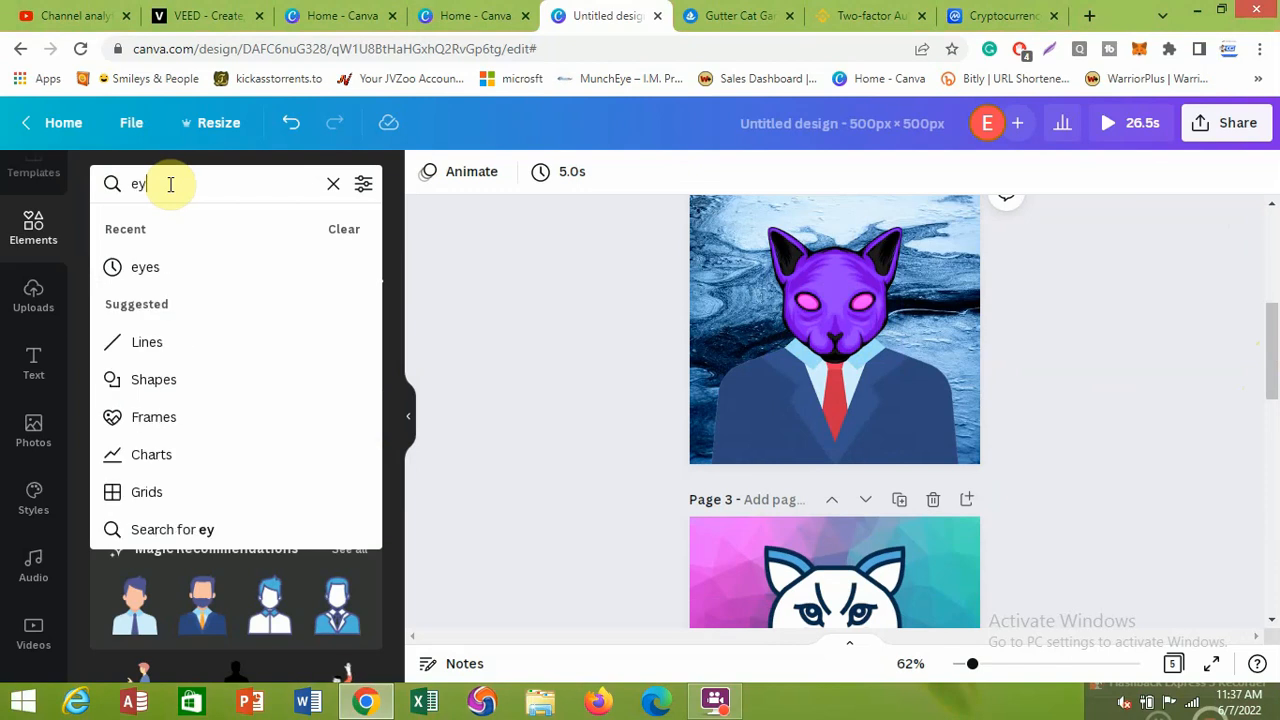
left_click(138, 270)
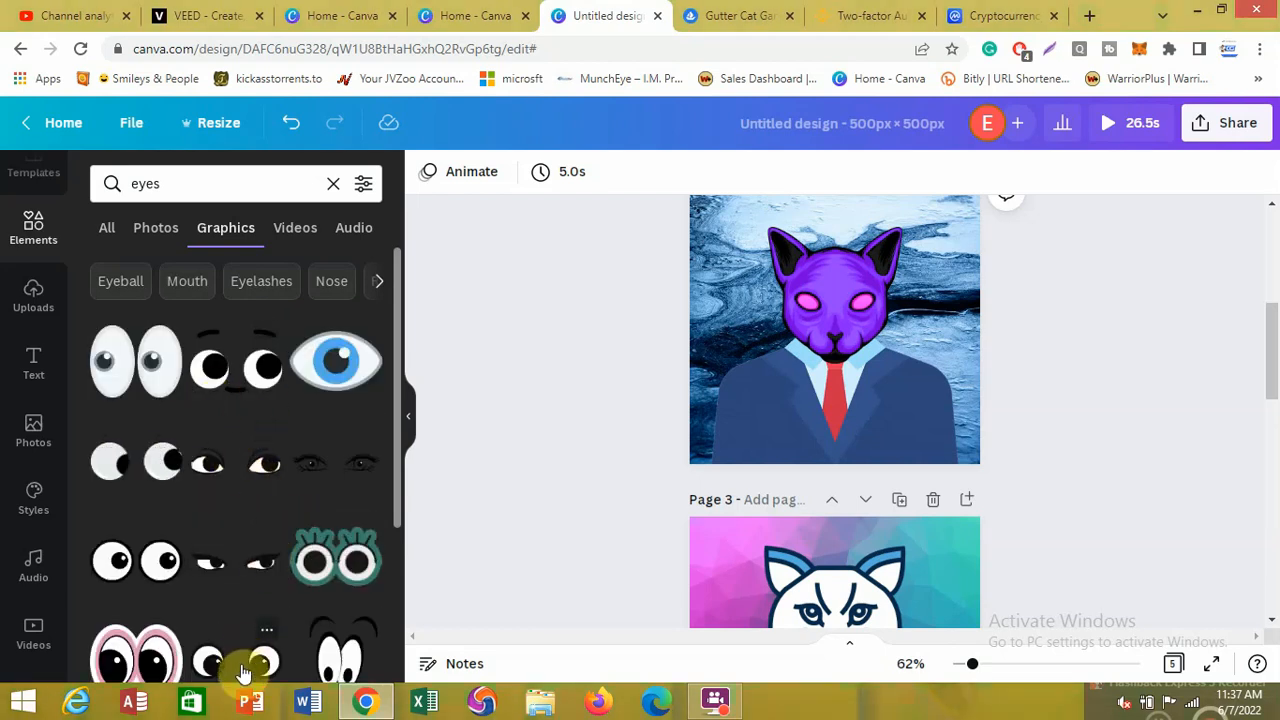
Add the round white cartoon eyes to page 2, shrunk to about 30% of the page's width, over the purple cat's eyes
left_click(243, 672)
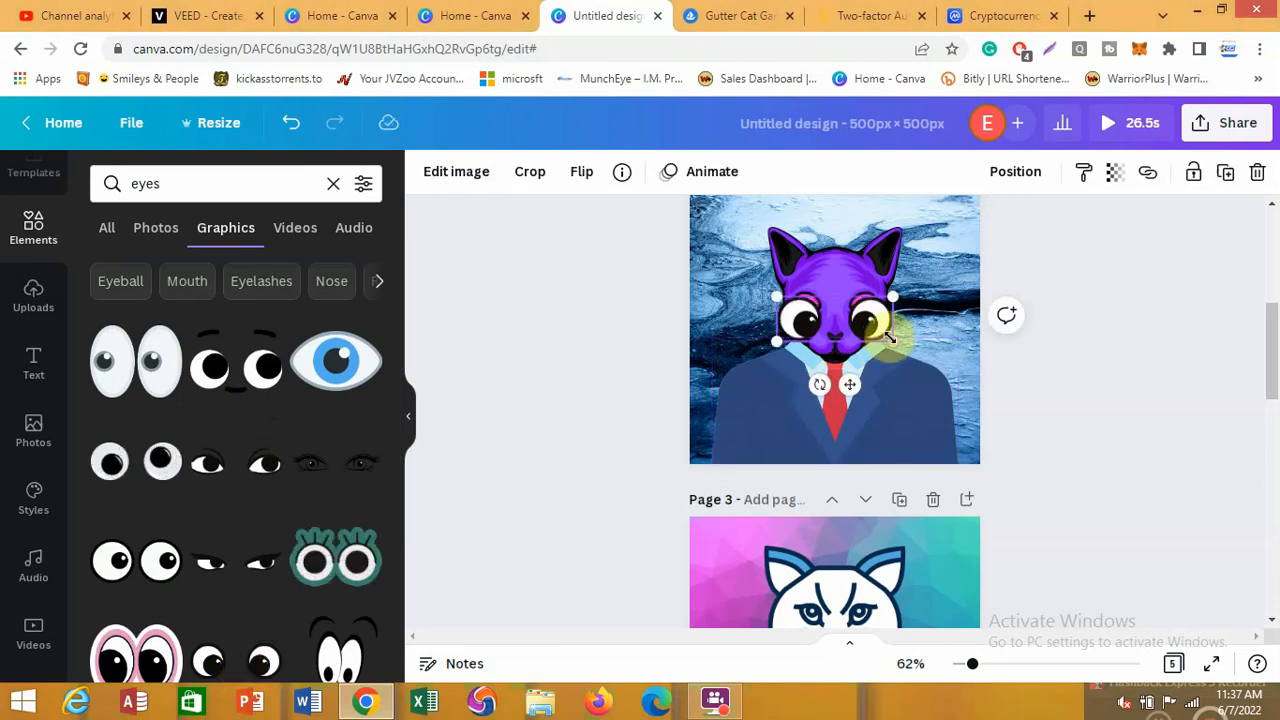
left_click_drag(892, 342, 833, 302)
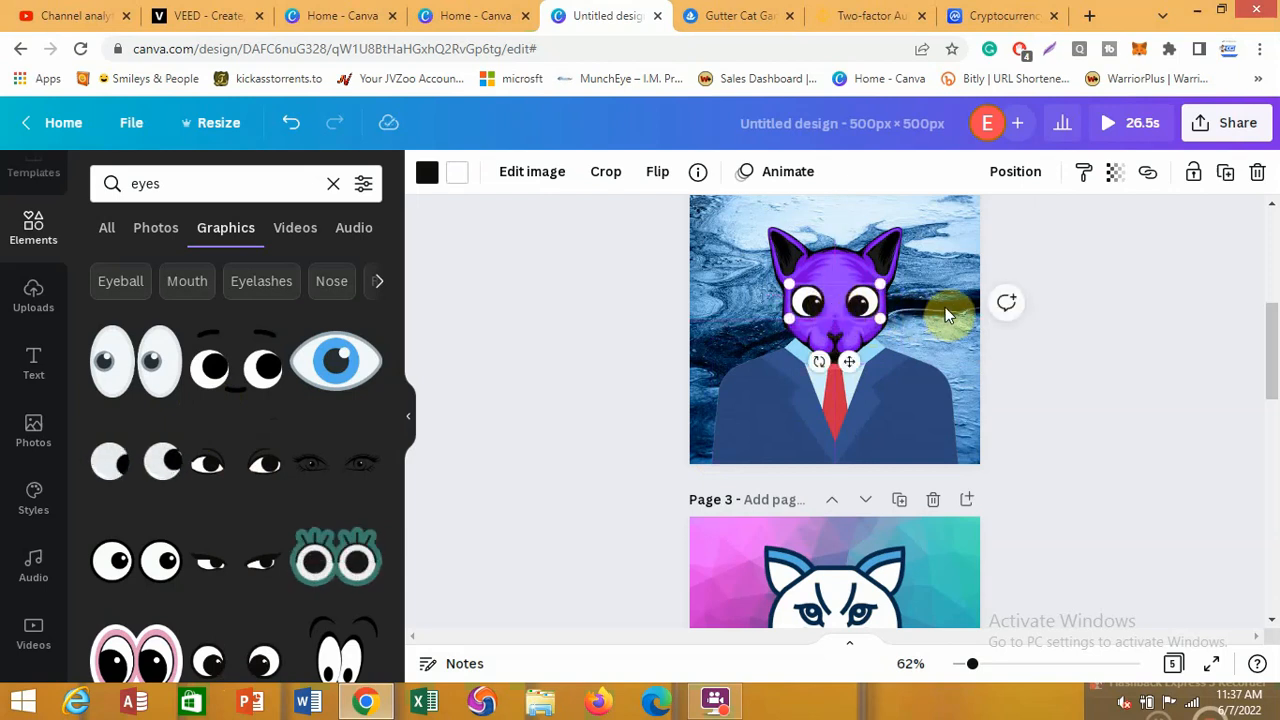
left_click(938, 277)
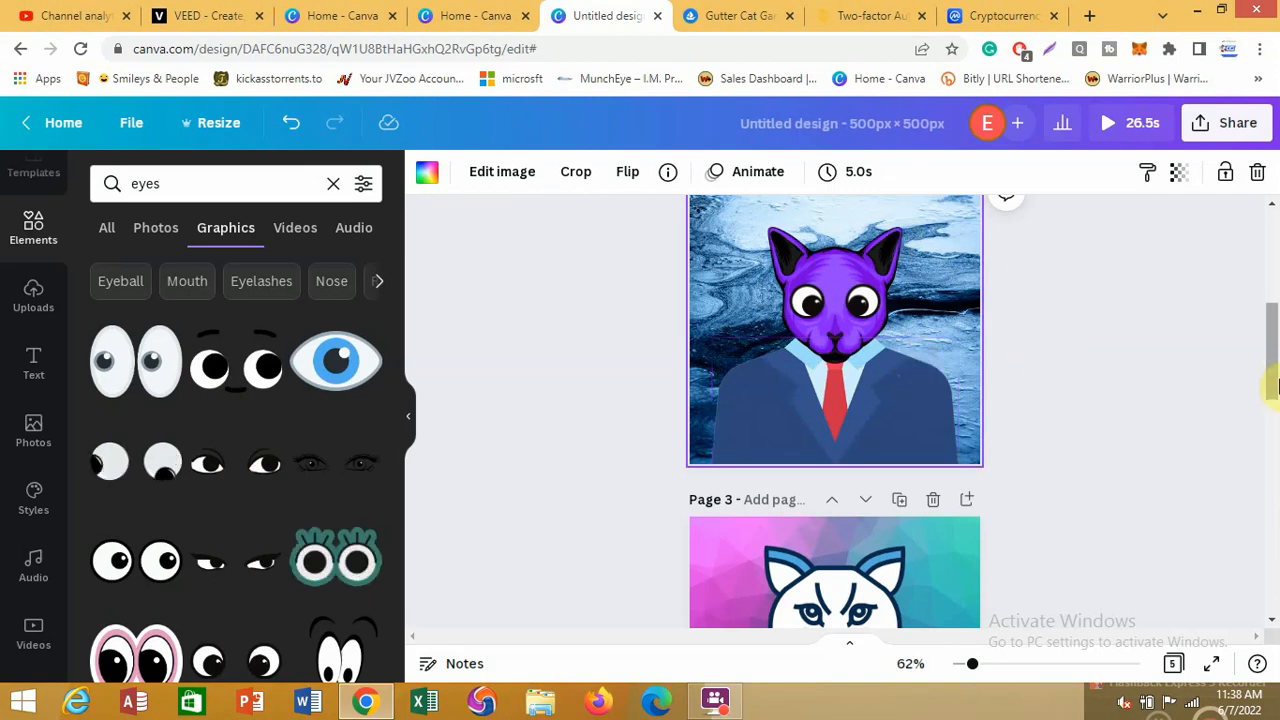
Look over the black cat figure on page 1 and continue to the white cat head on page 3
left_click_drag(1275, 375, 1275, 280)
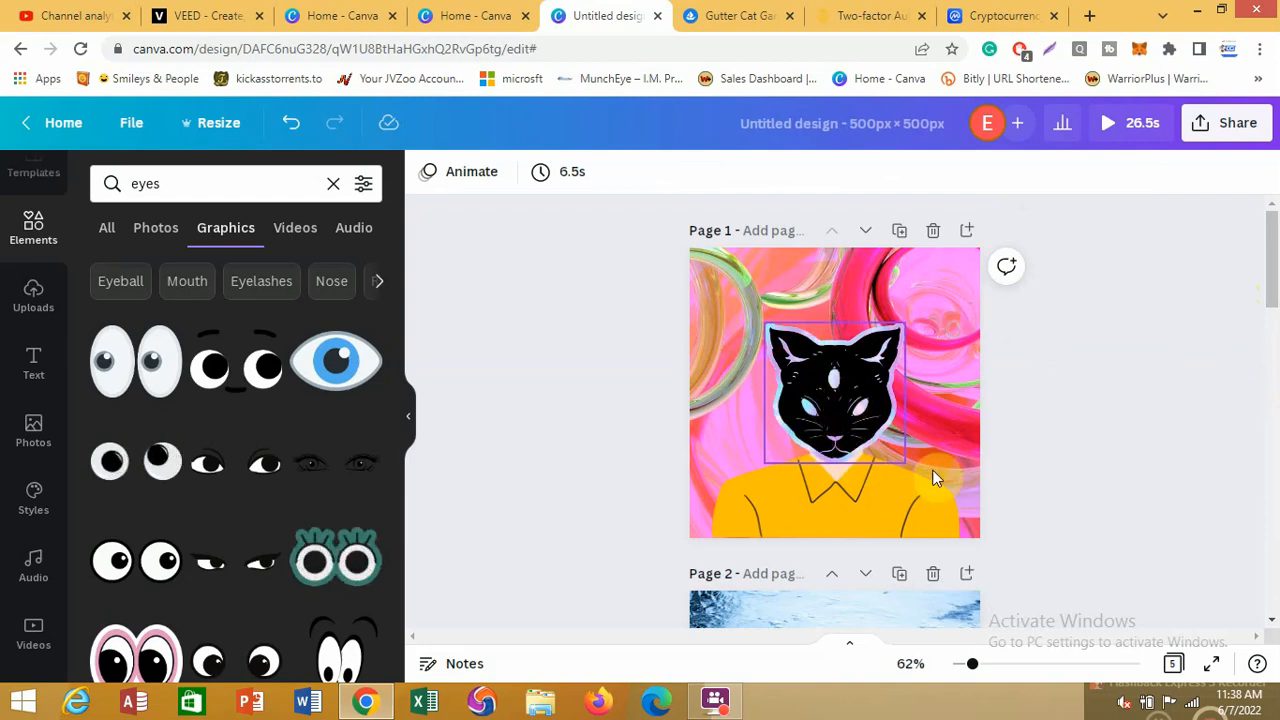
left_click_drag(1274, 285, 1273, 408)
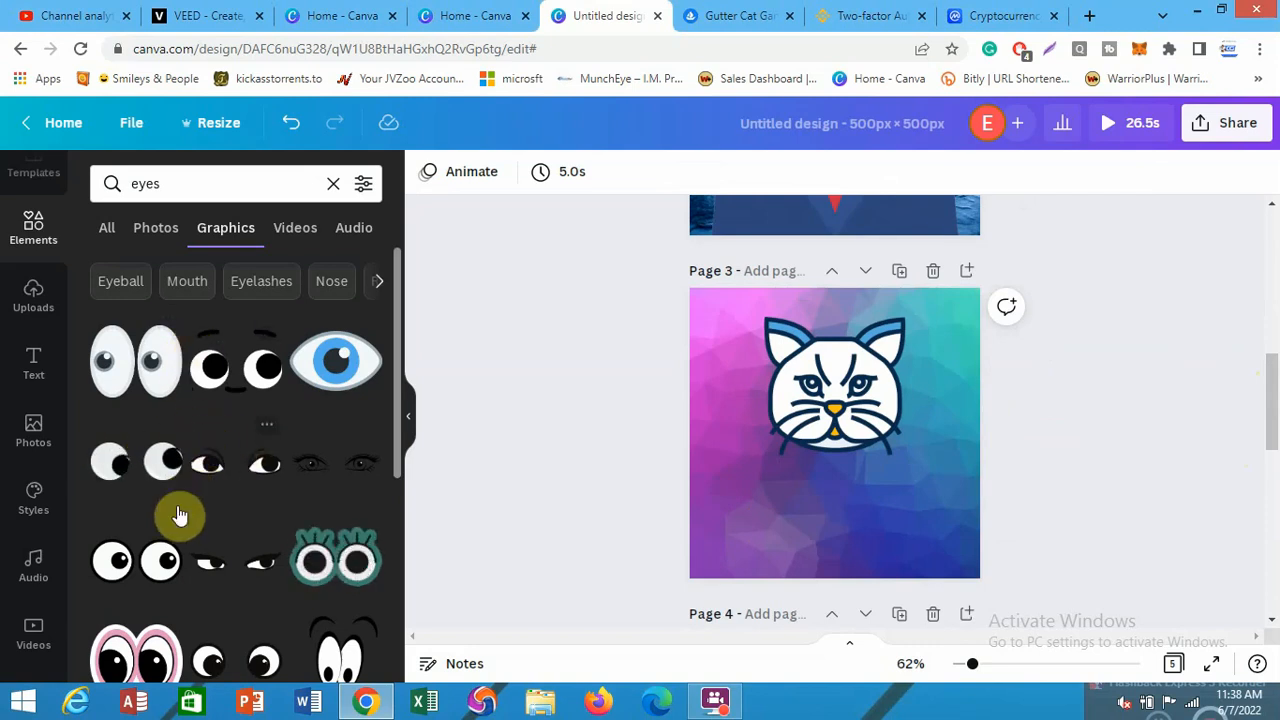
Add the narrow black eyes with upper lashes from the eyes graphics to page 3, over the white cat's eyes
scroll(186, 604, "down", 1)
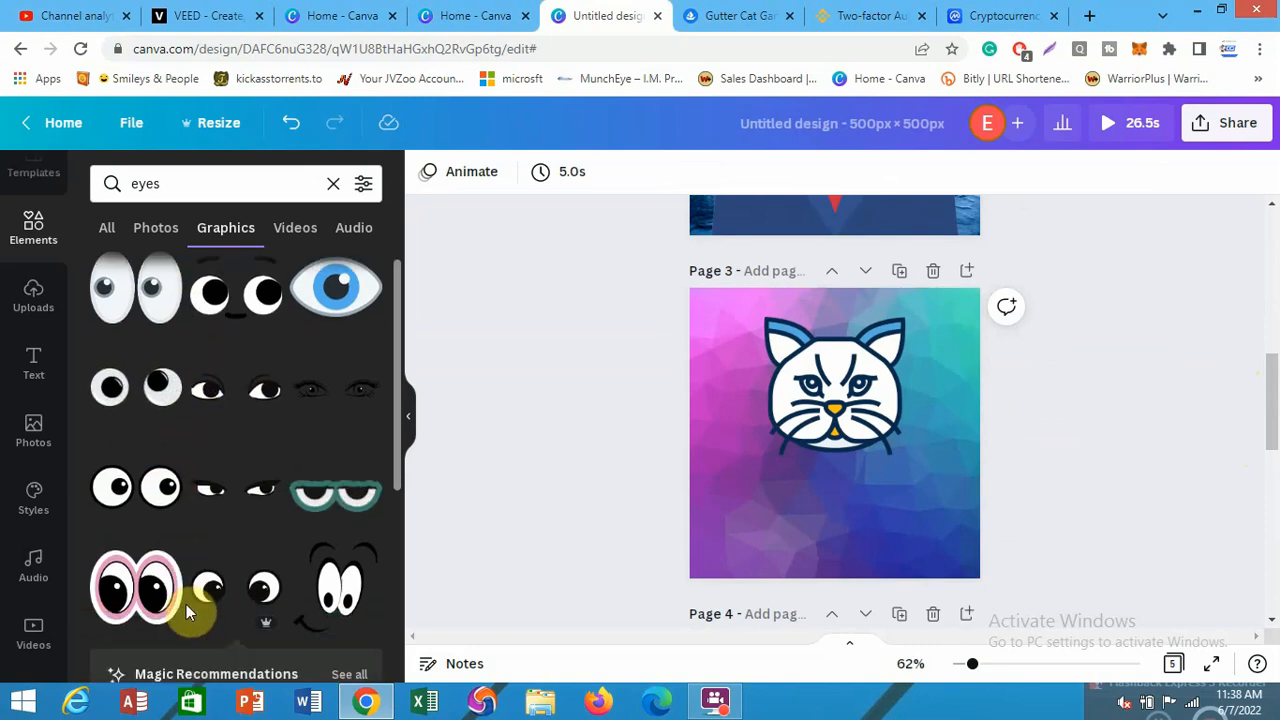
left_click(241, 481)
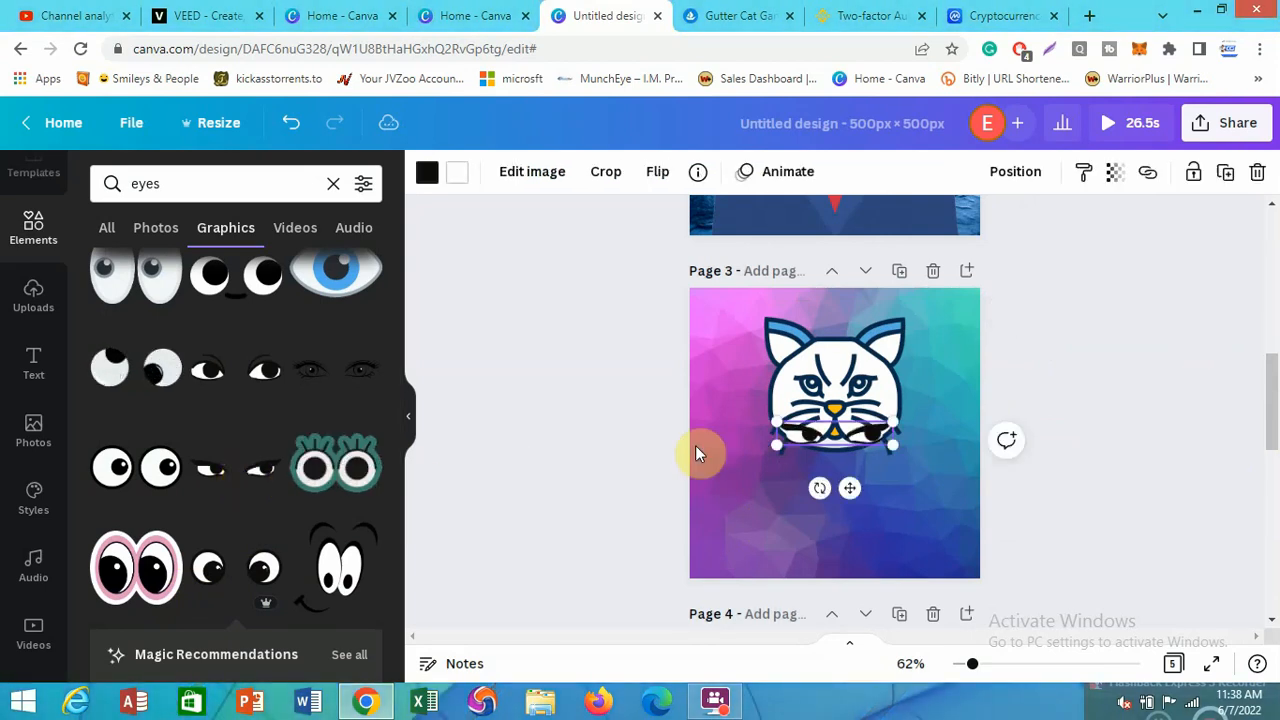
left_click_drag(836, 445, 830, 385)
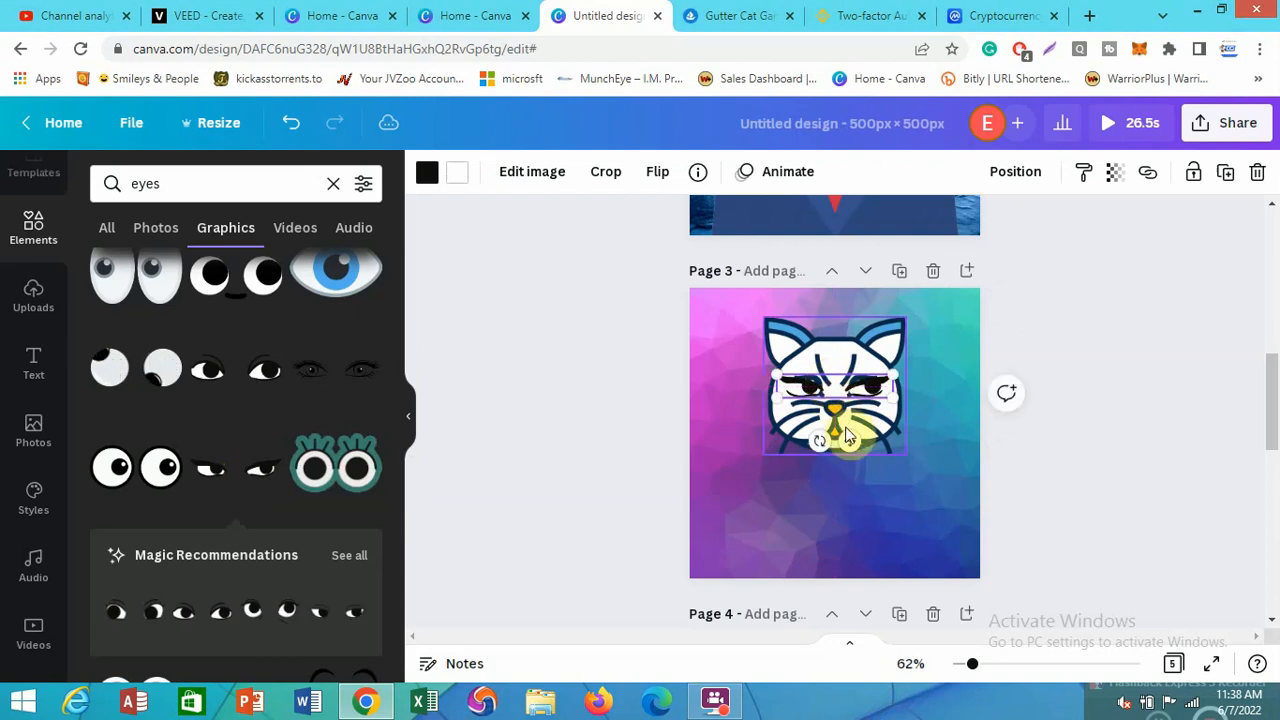
left_click(948, 427)
Replace the graphics search term "eyes" with "man" and run the search
left_click(183, 190)
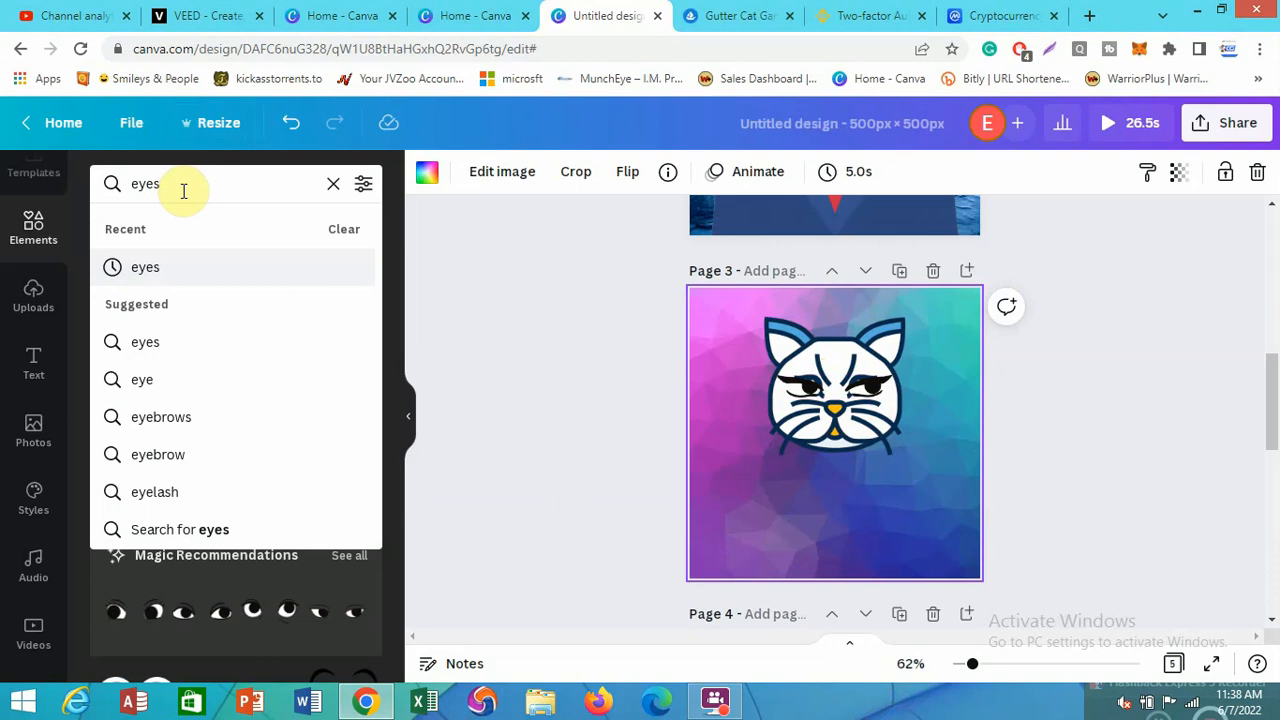
key("BackSpace")
key("BackSpace")
key("BackSpace")
key("BackSpace")
type("m")
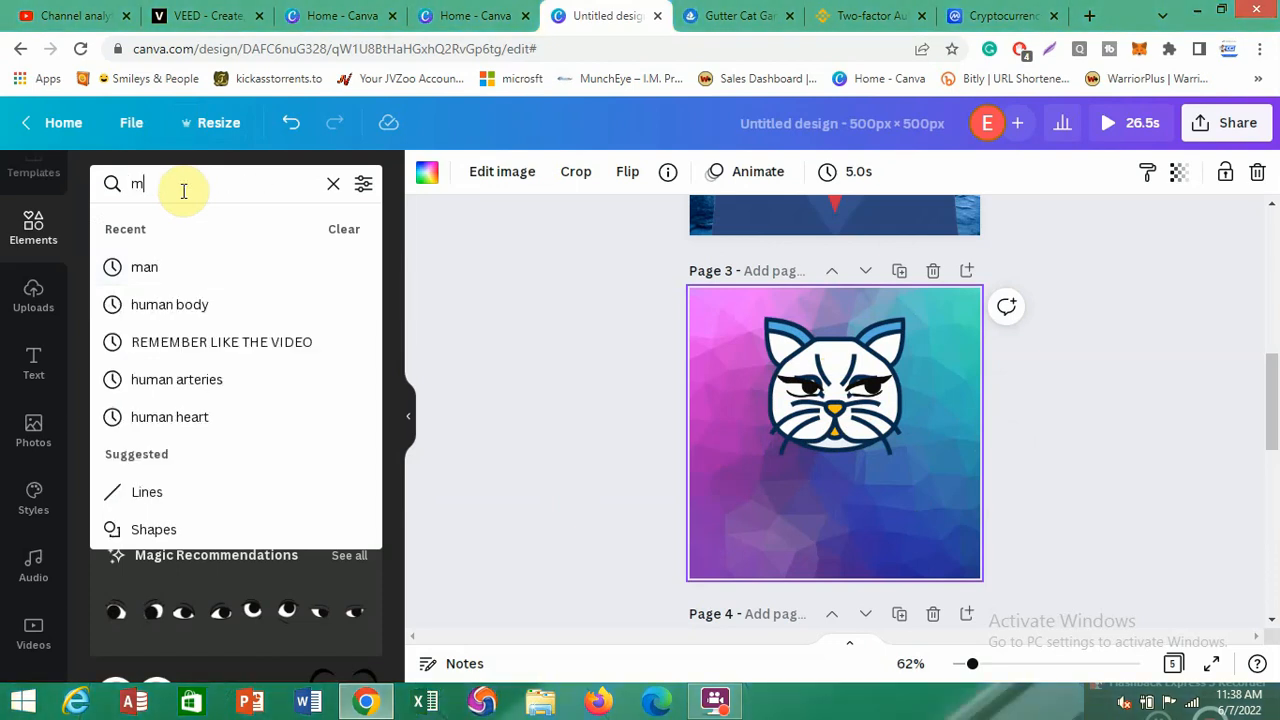
type("an")
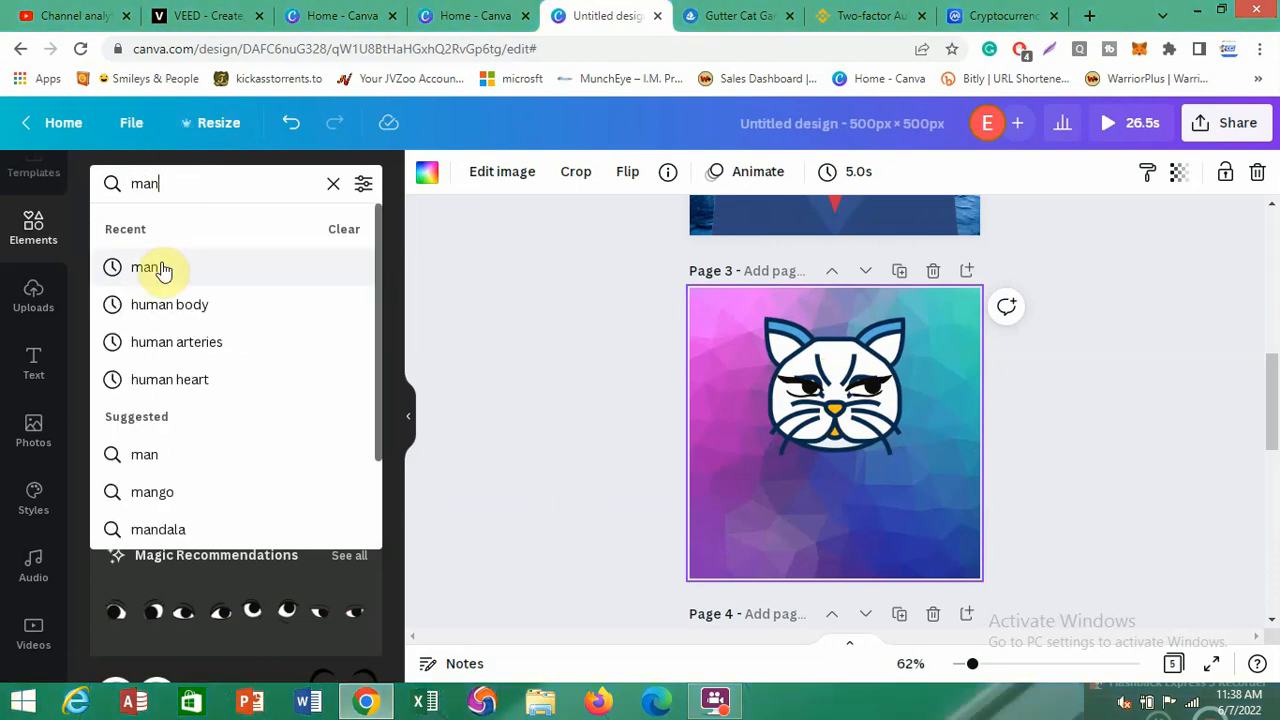
left_click(160, 268)
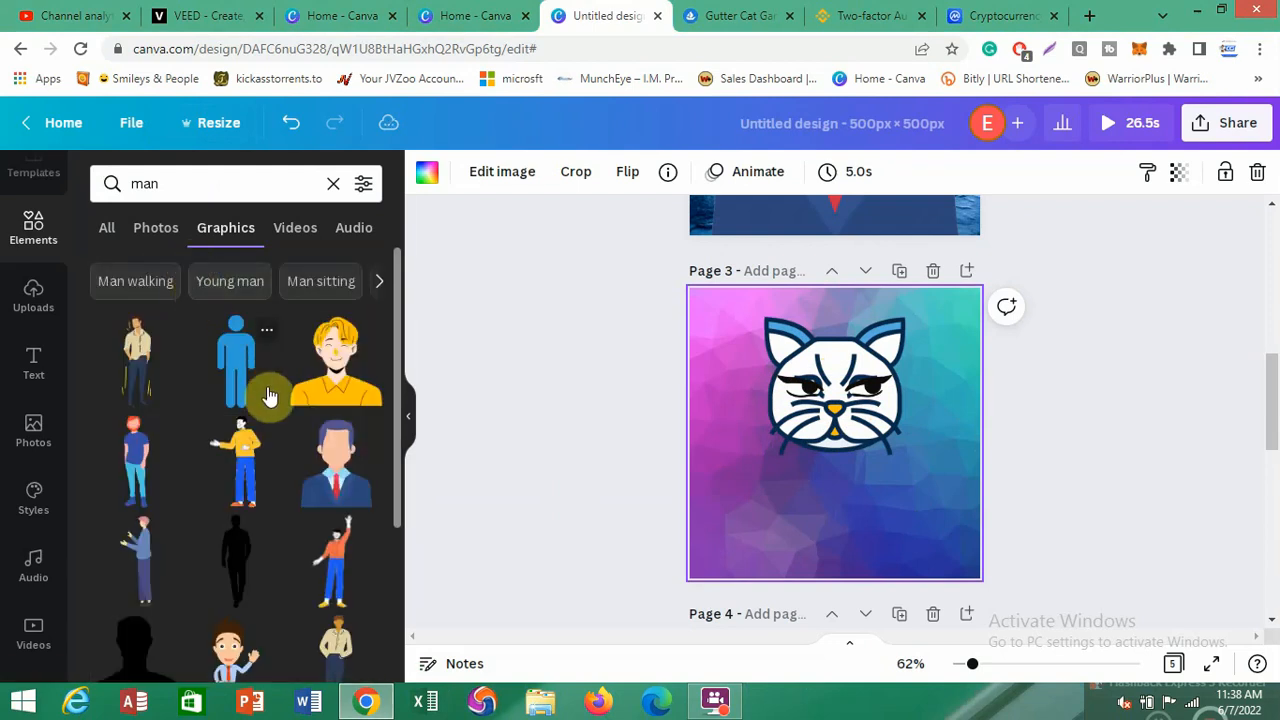
Add the bearded man with glasses, blue sweater and red suspenders to page 3, placed near the page's lower edge
scroll(268, 400, "down", 5)
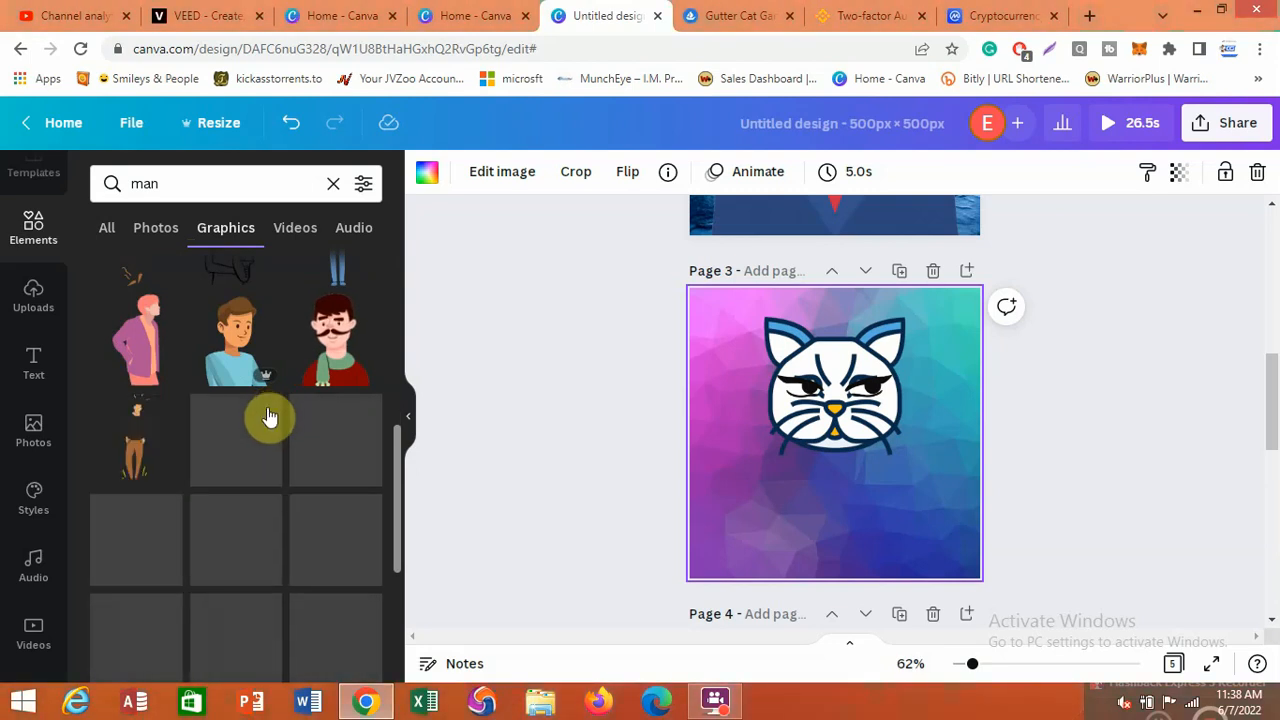
scroll(266, 420, "down", 2)
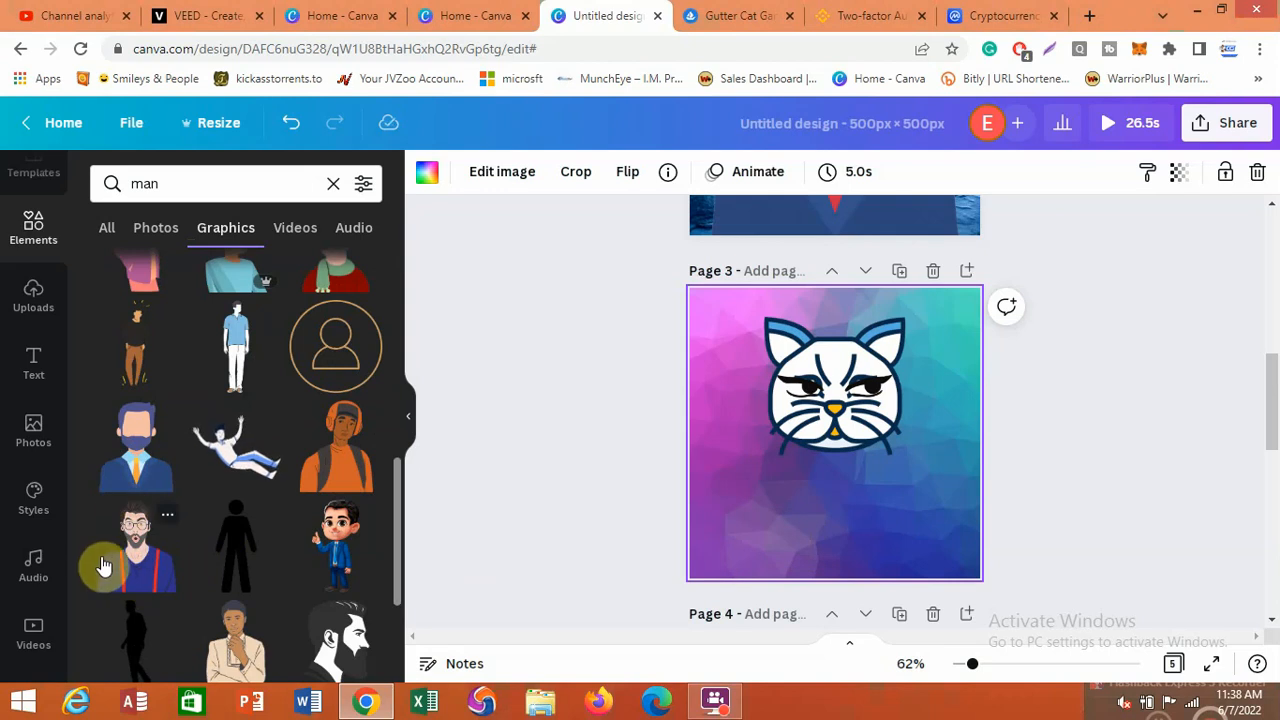
left_click(140, 566)
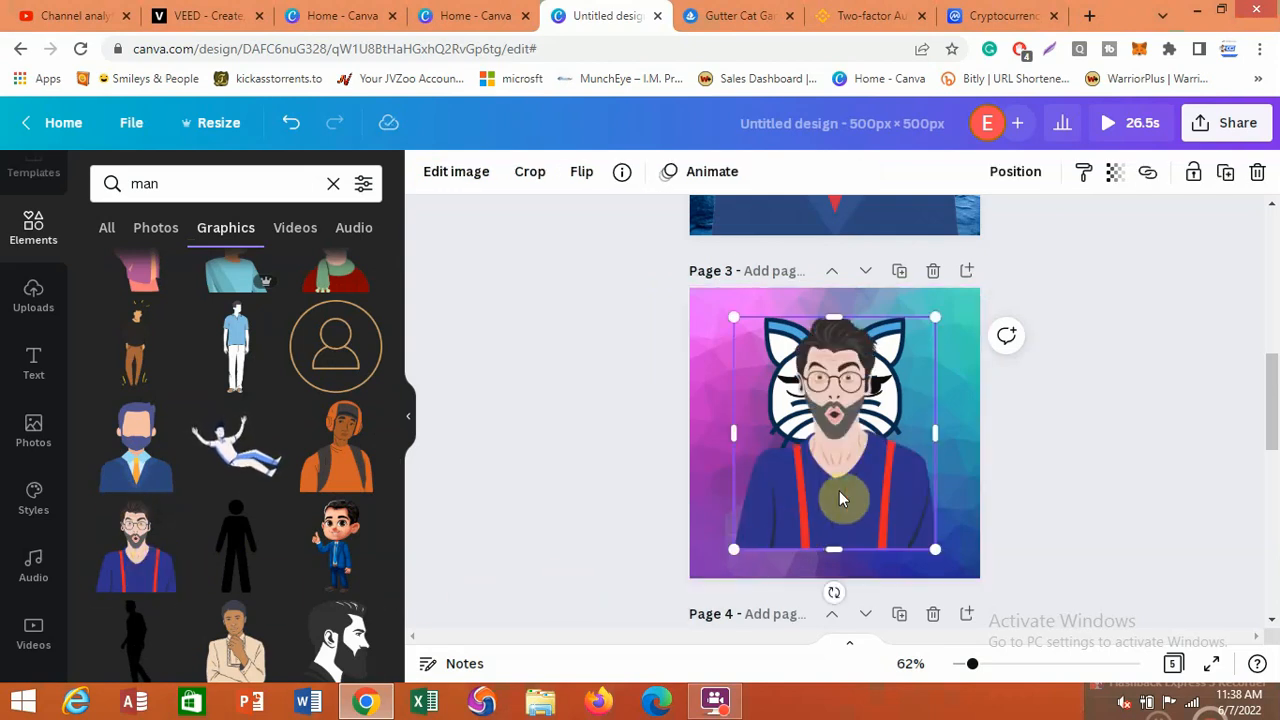
left_click_drag(851, 508, 893, 418)
left_click(903, 300)
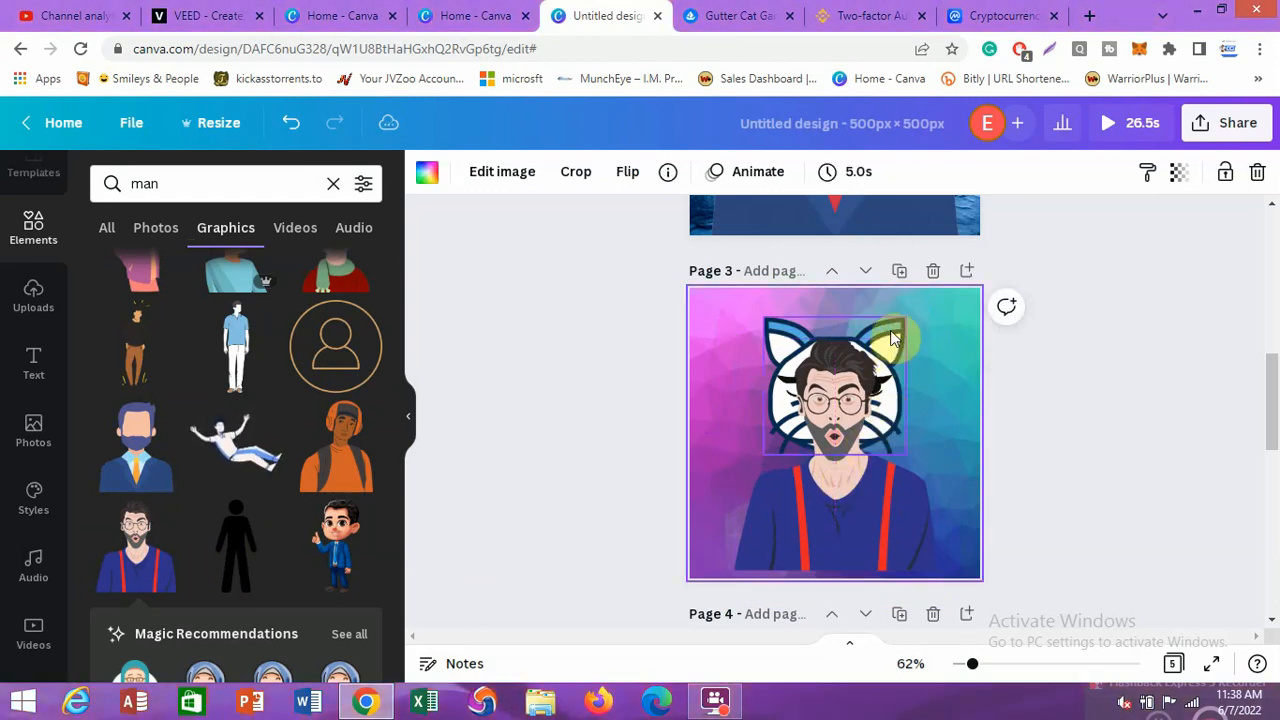
Send the bearded man on page 3 one layer backward, and bring him forward again by one layer
left_click(891, 337)
right_click(866, 371)
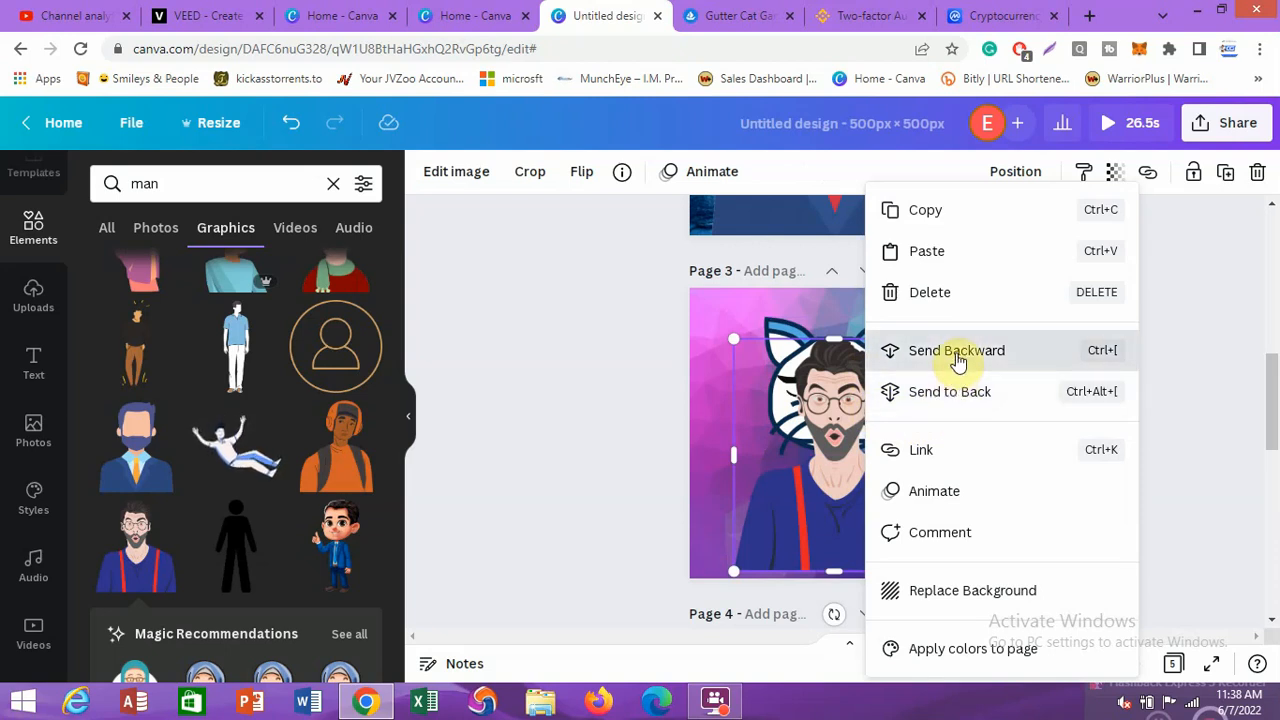
left_click(957, 358)
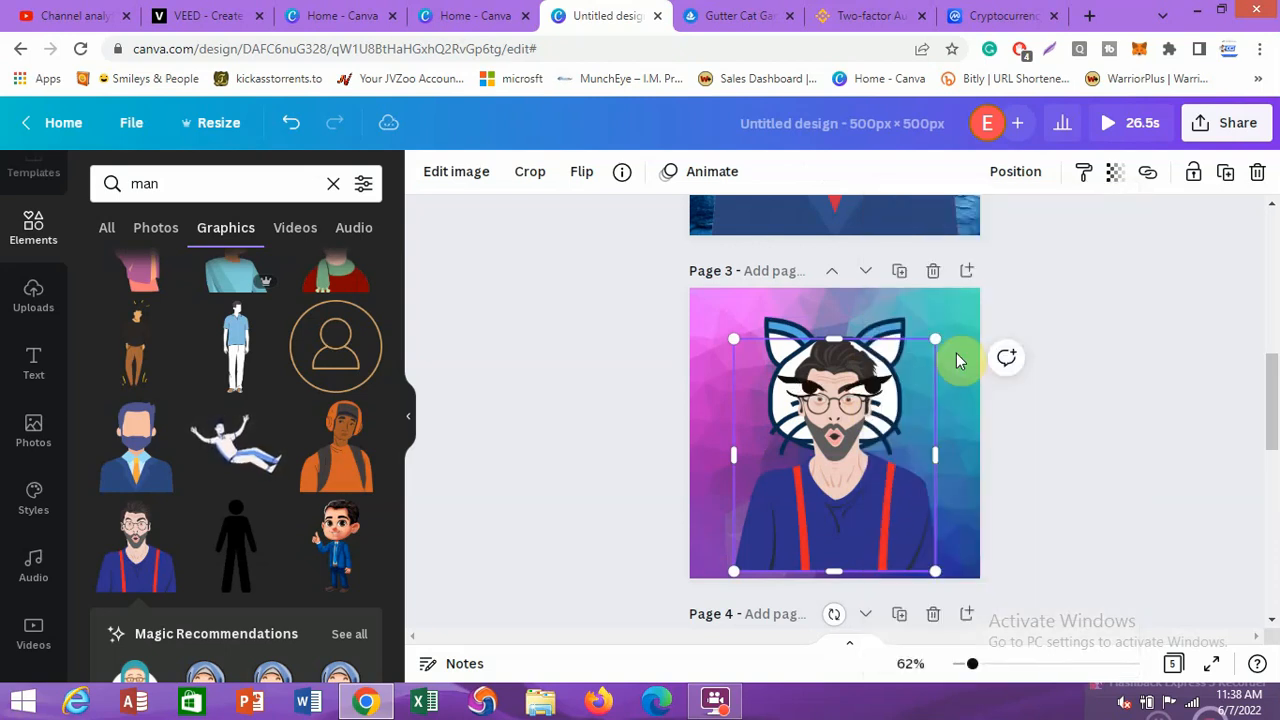
right_click(872, 378)
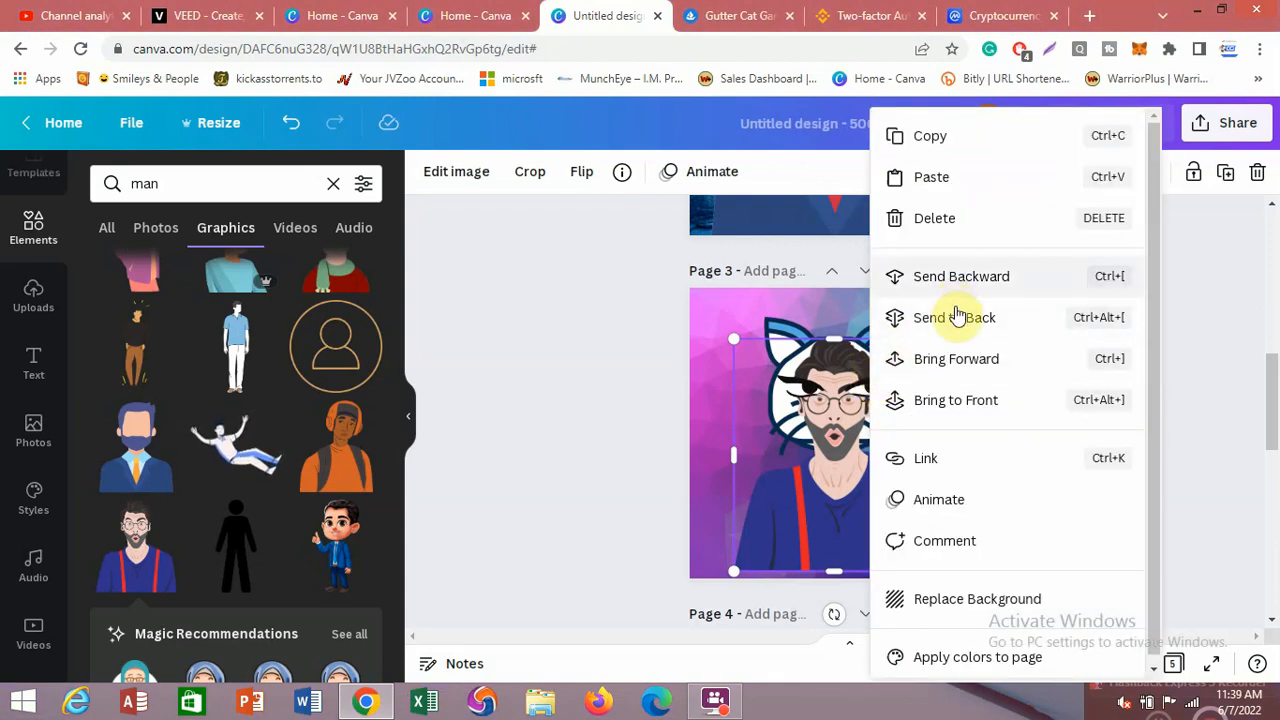
left_click(946, 362)
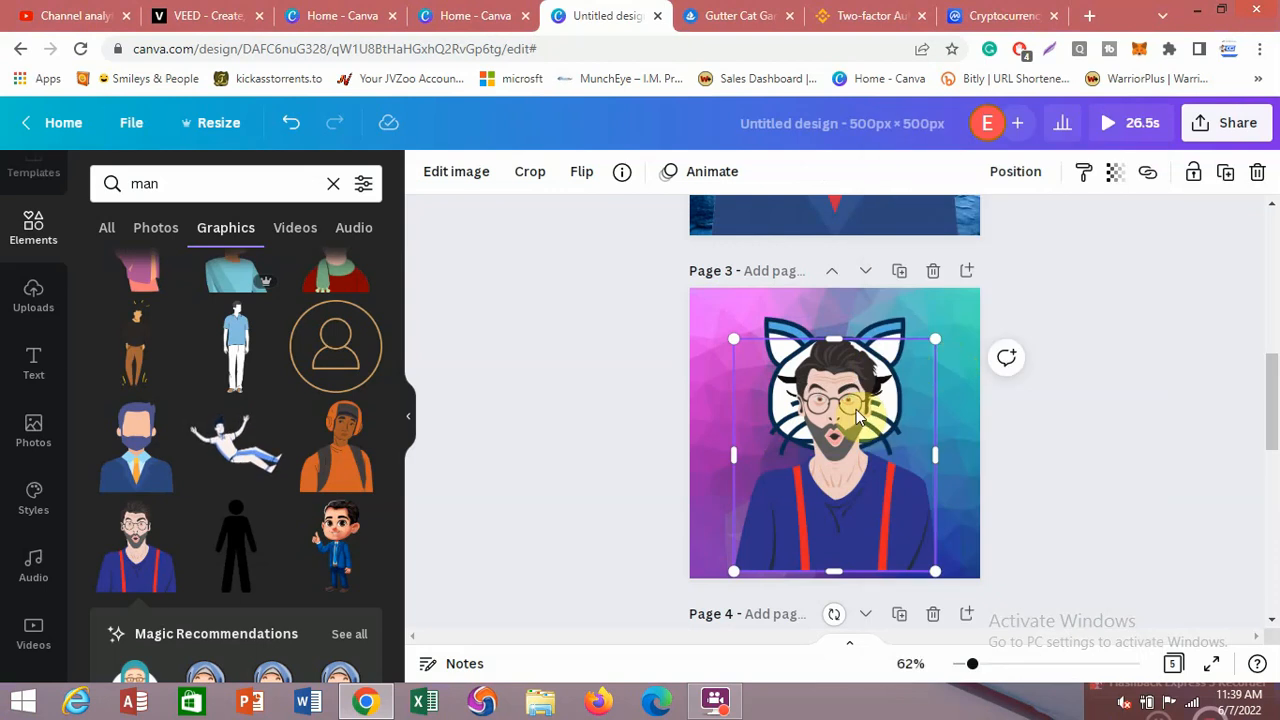
Move the man clear of the cat head and eyes on page 3, and crop off his head, keeping the neck and sweater
left_click_drag(836, 414, 813, 509)
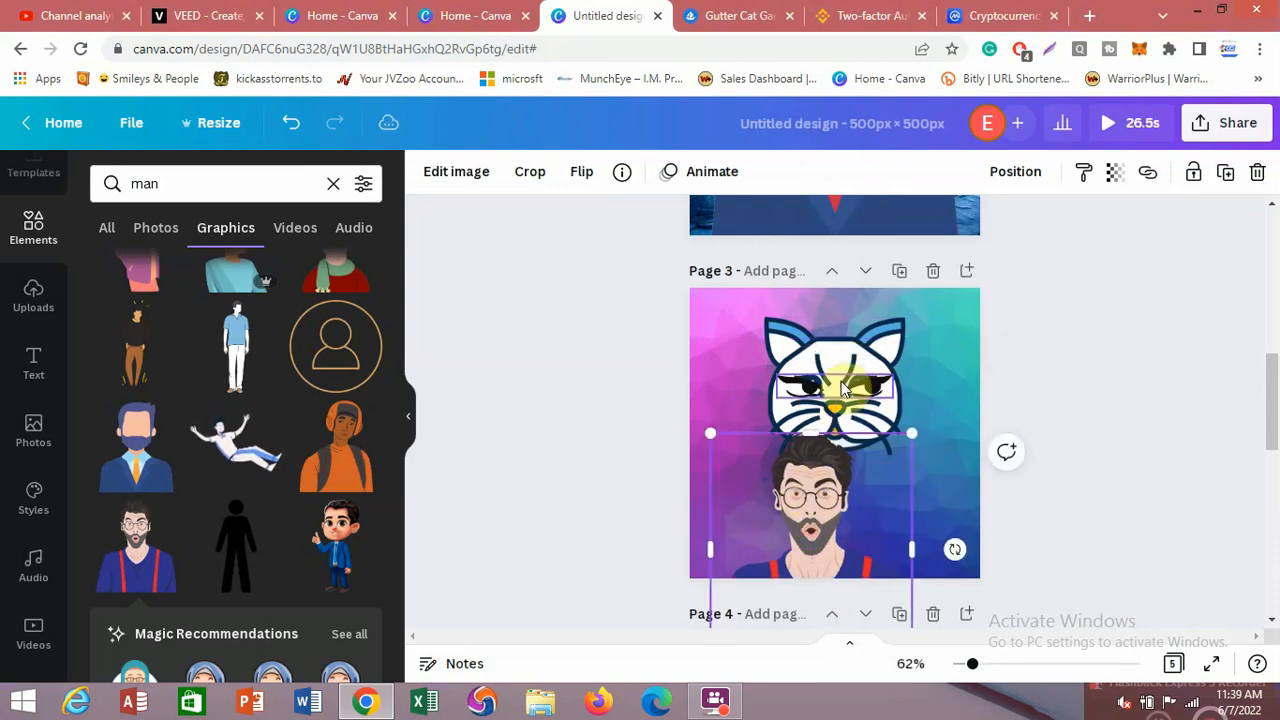
left_click_drag(855, 428, 890, 365)
left_click(800, 505)
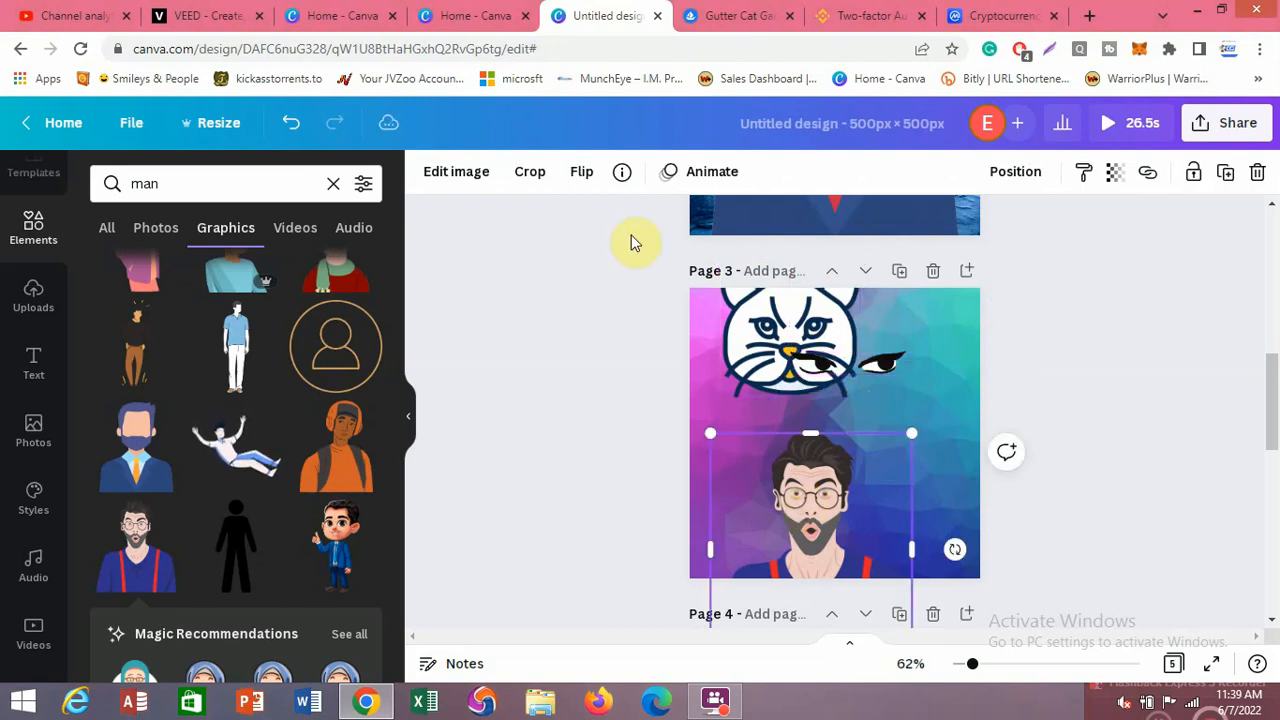
left_click(529, 179)
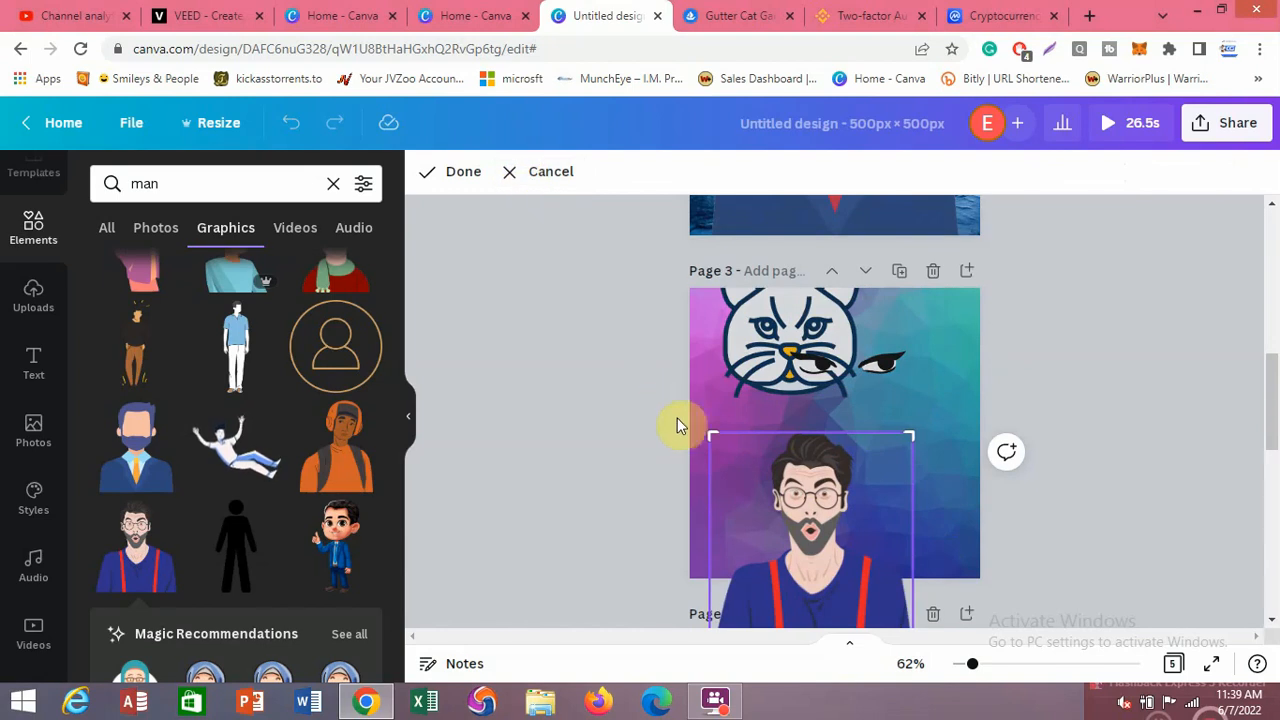
left_click_drag(713, 437, 706, 552)
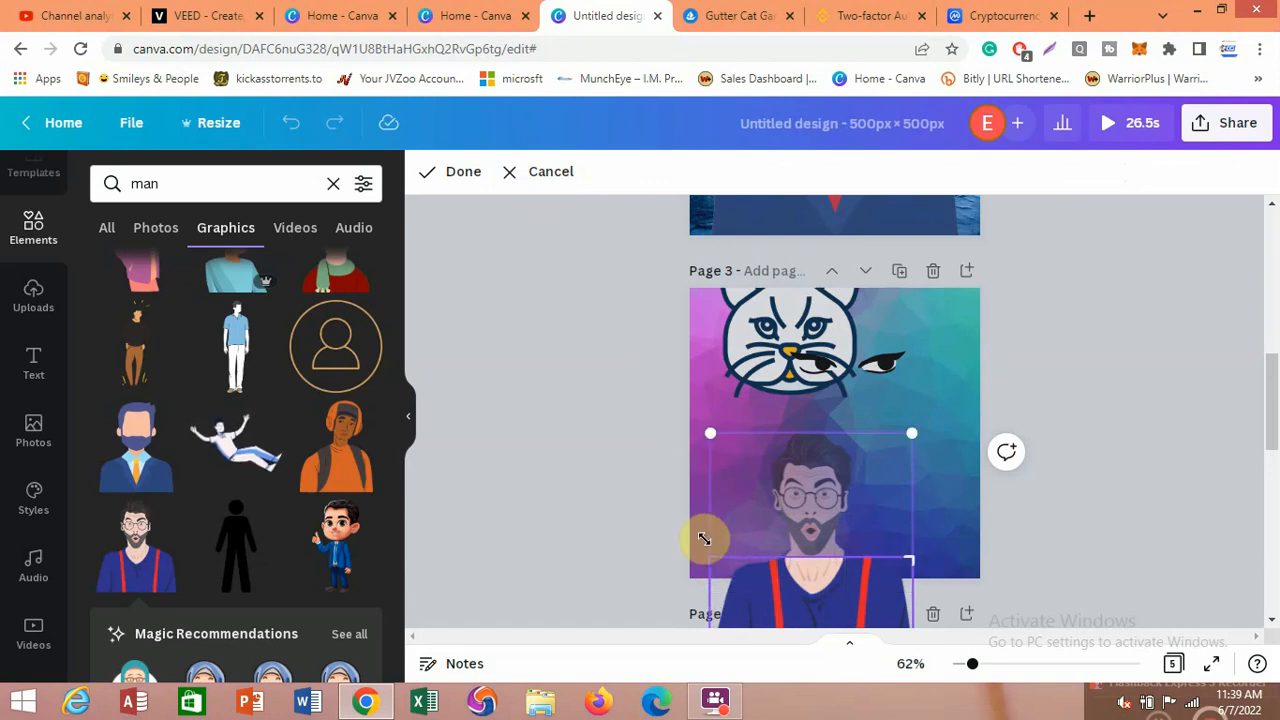
left_click(464, 173)
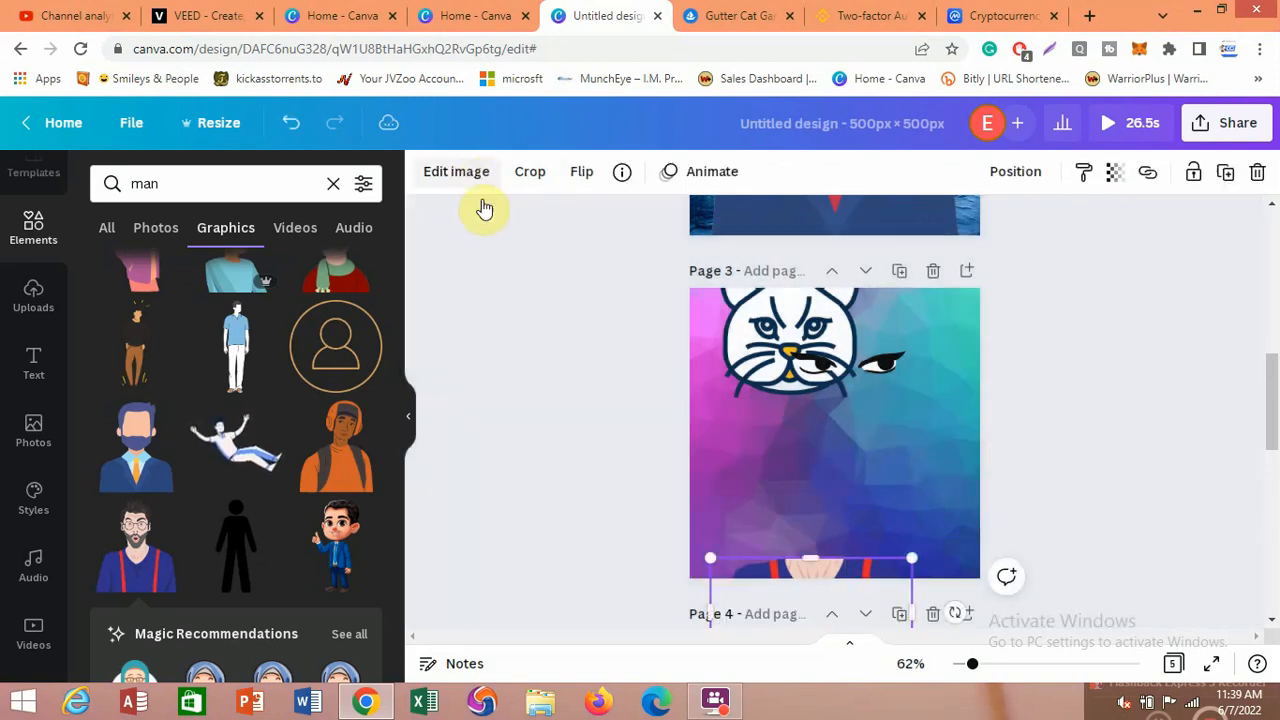
Reassemble the page 3 figure with the torso on the page's lower edge and the cat head and black eyes above its neck
left_click_drag(819, 556, 829, 484)
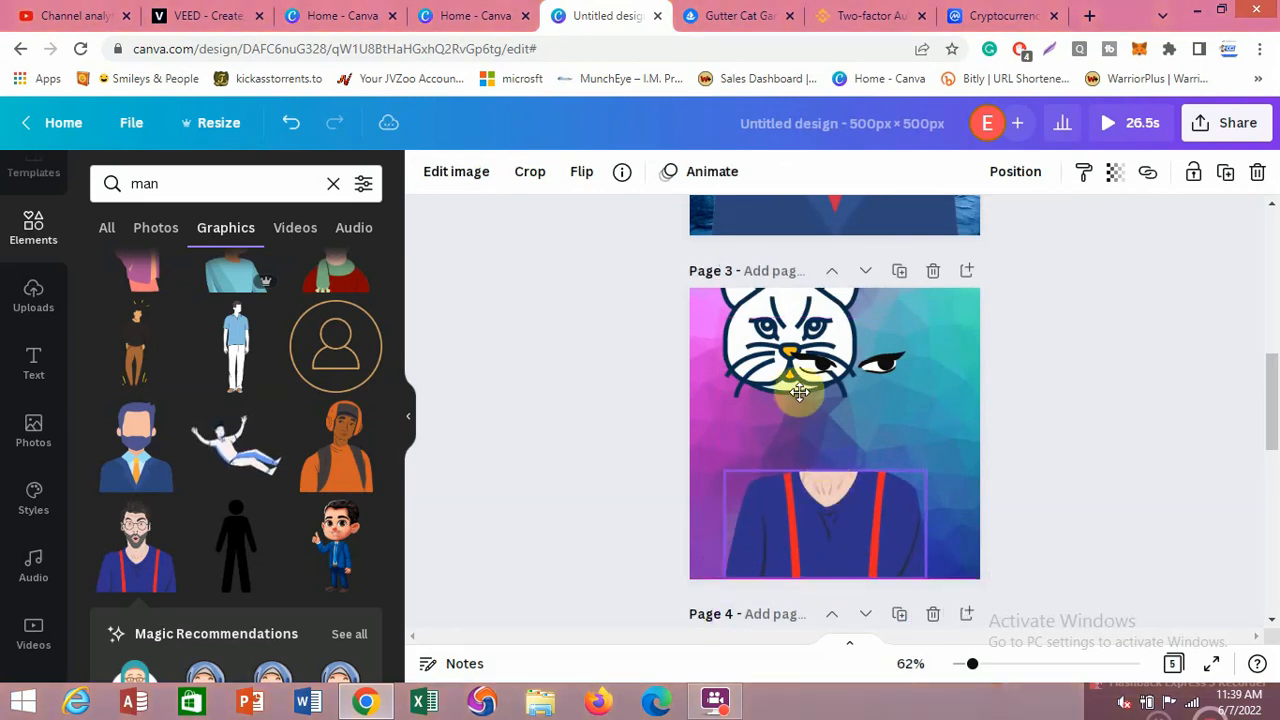
left_click_drag(797, 335, 823, 410)
left_click(930, 395)
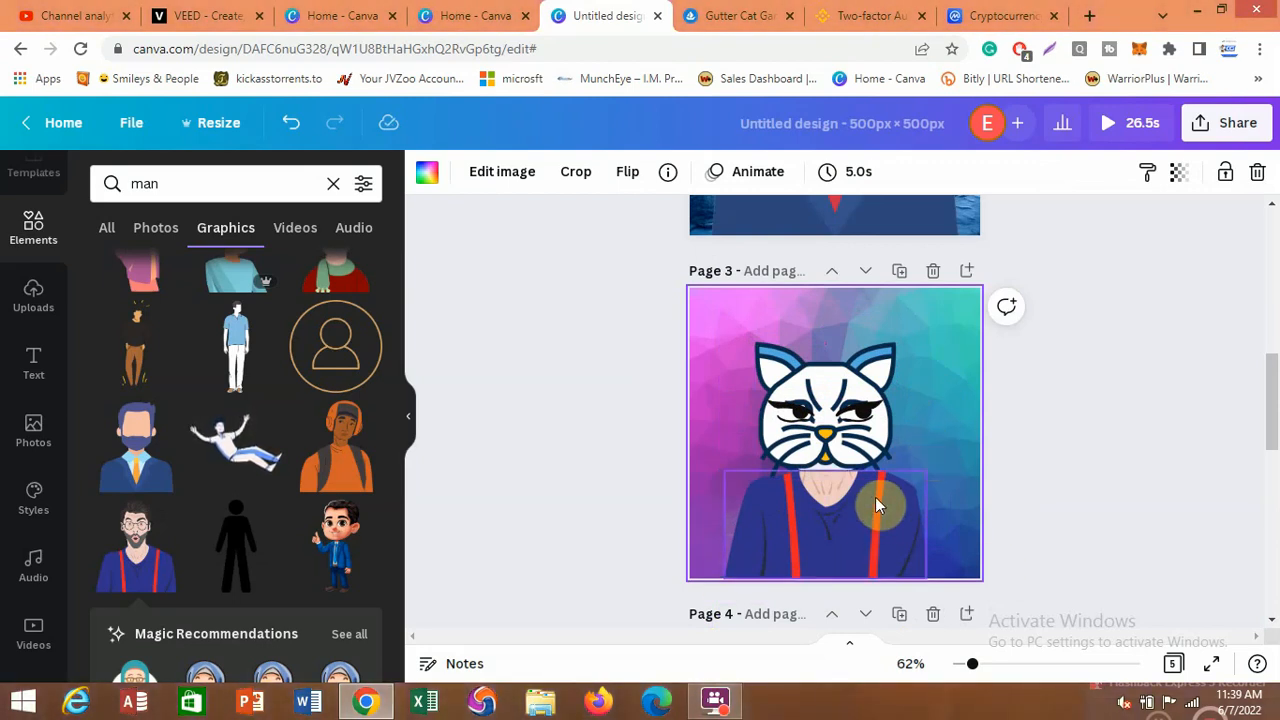
Apply the Pop element animation to the black eyes on page 3
left_click(838, 424)
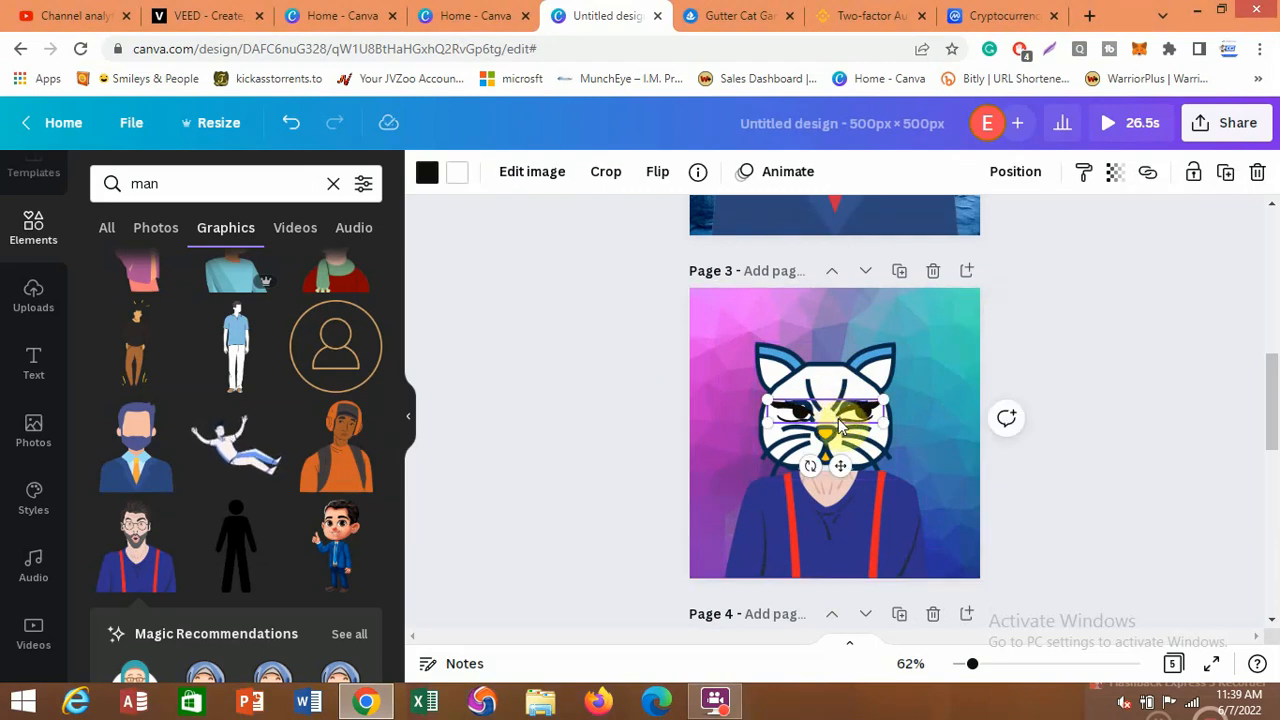
left_click(788, 176)
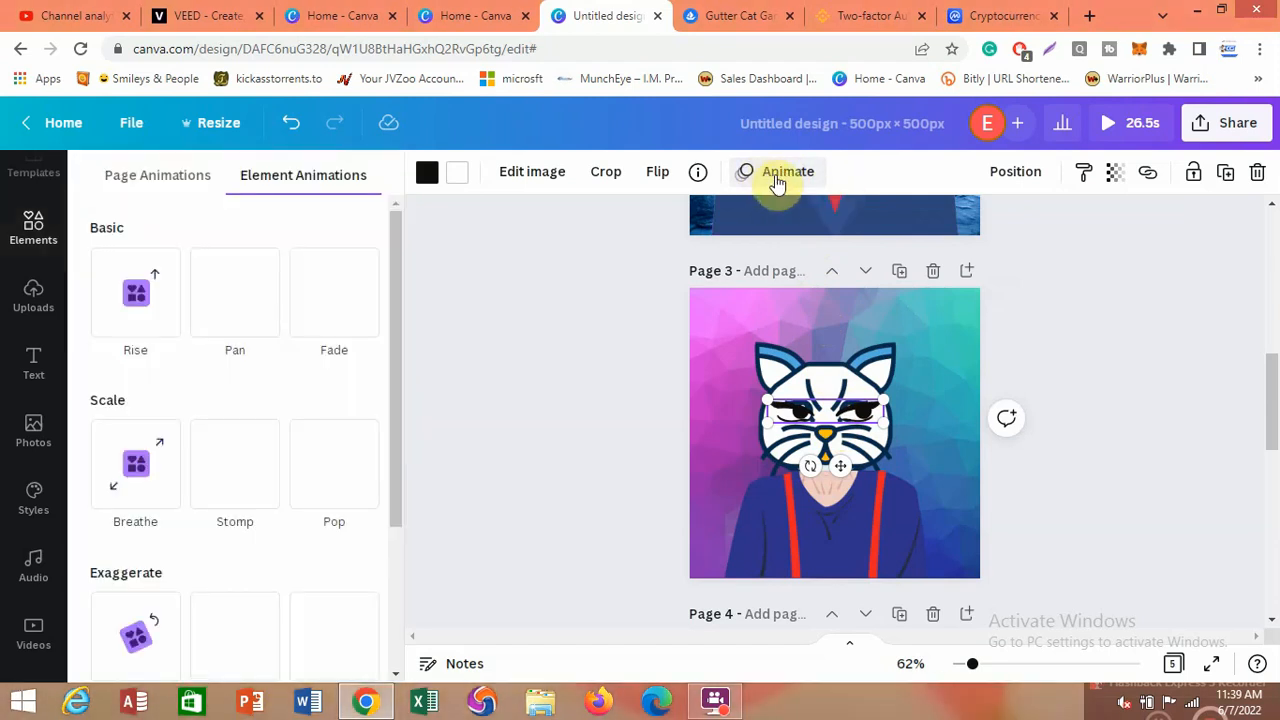
left_click(211, 486)
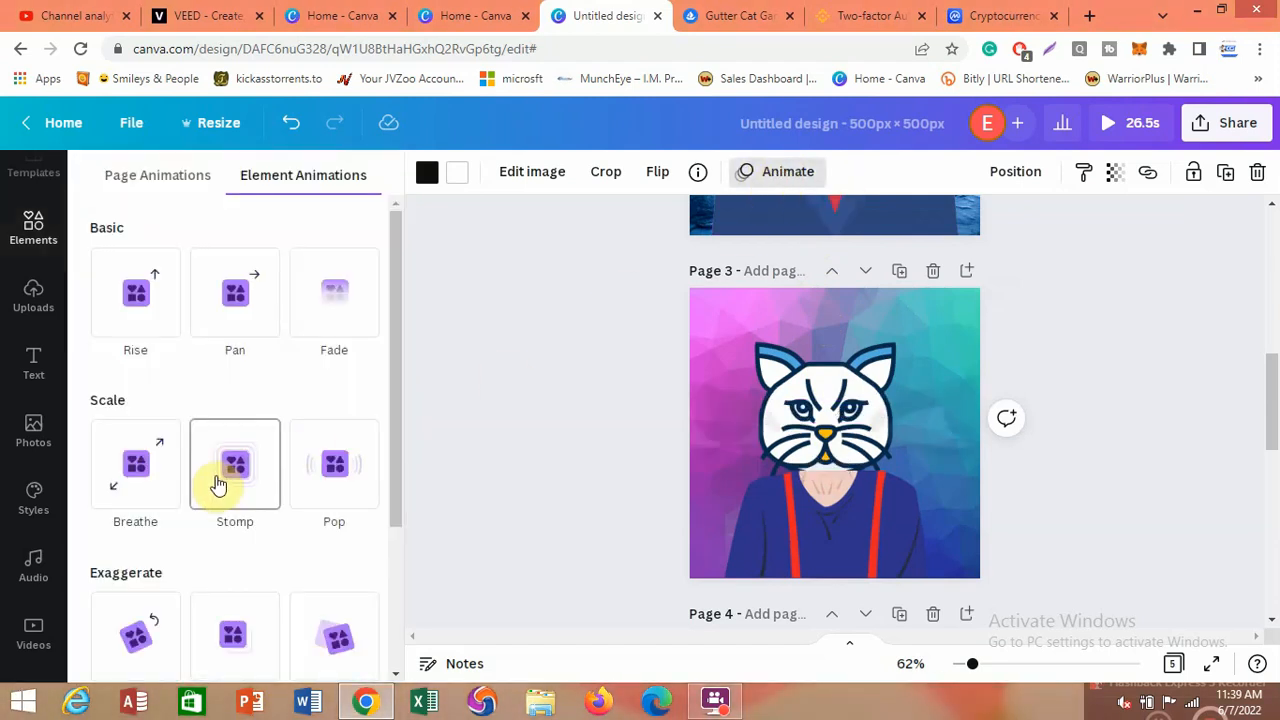
left_click(334, 475)
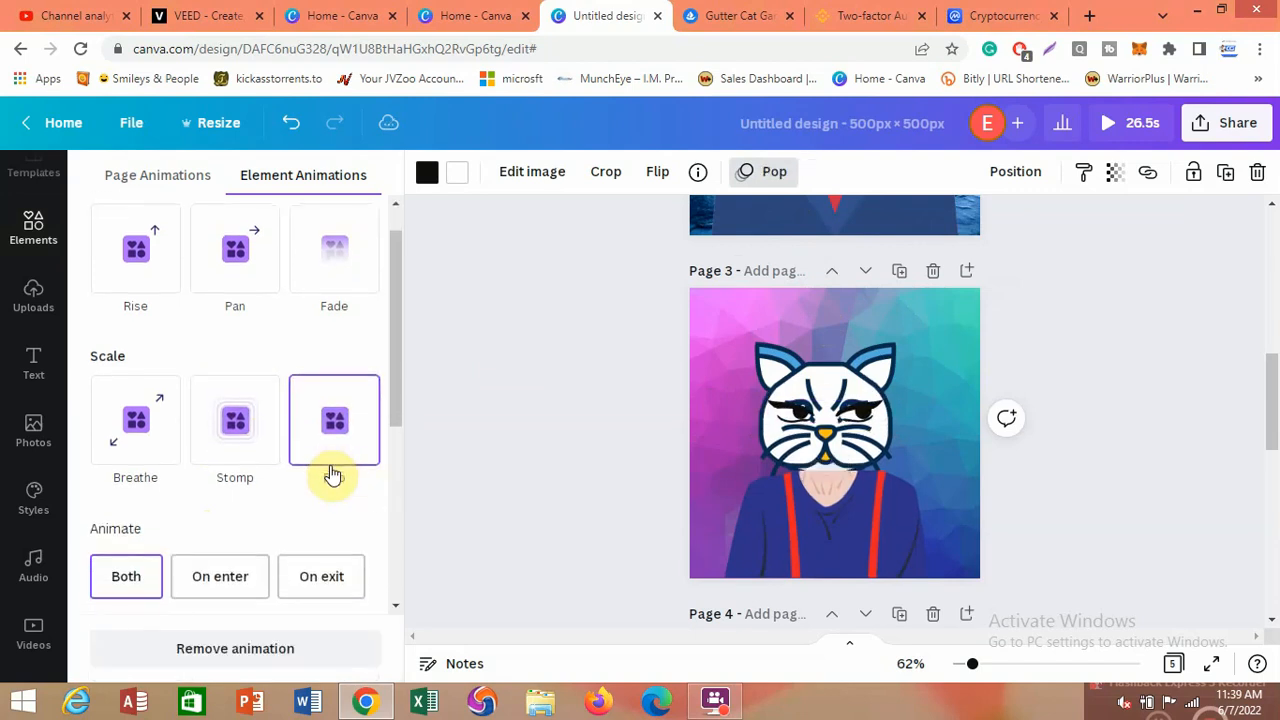
left_click(559, 432)
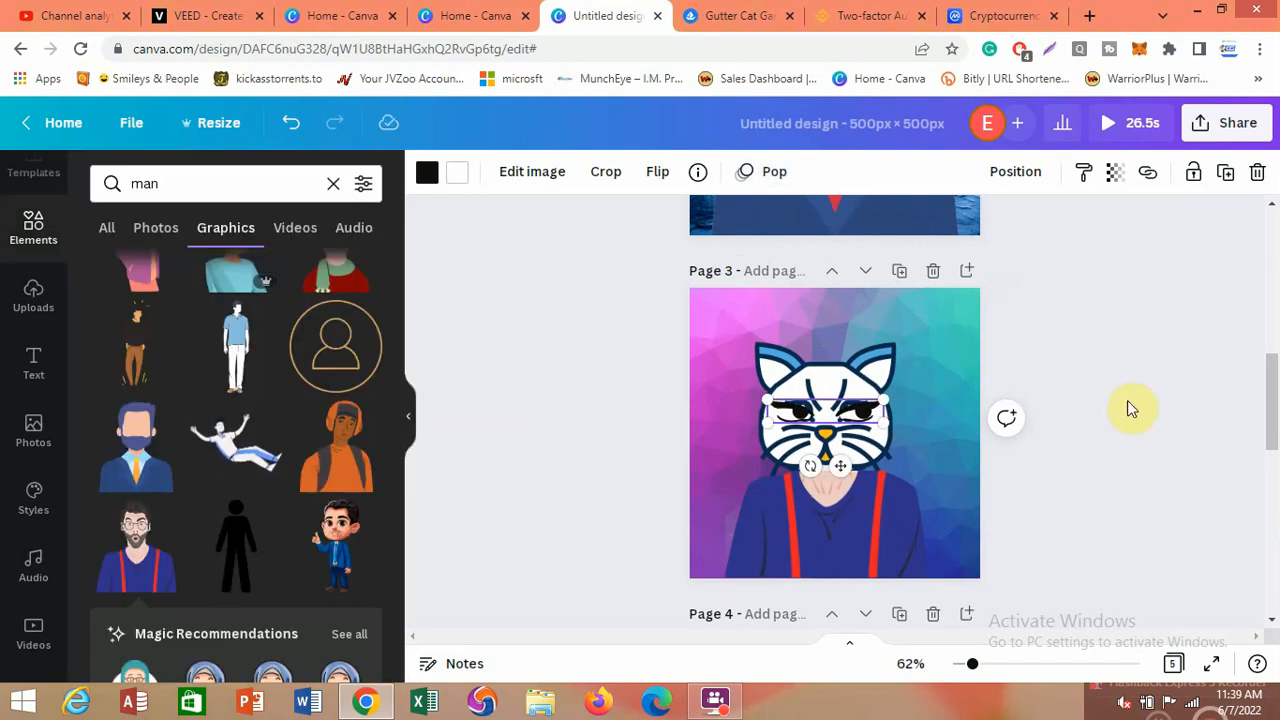
left_click(925, 457)
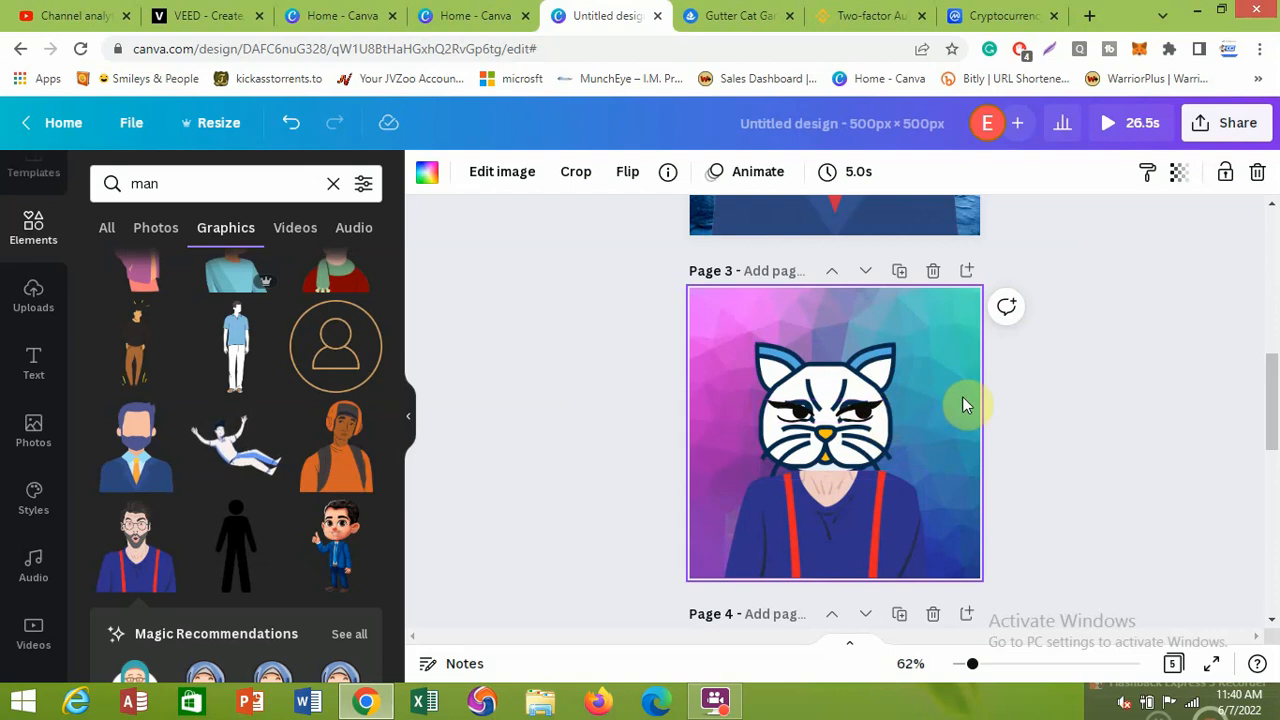
Review the cat figures on pages 1 and 2, and compare them with the Gutter Cat Gang listings and prices on OpenSea
scroll(1140, 480, "up", 5)
scroll(1130, 482, "up", 1)
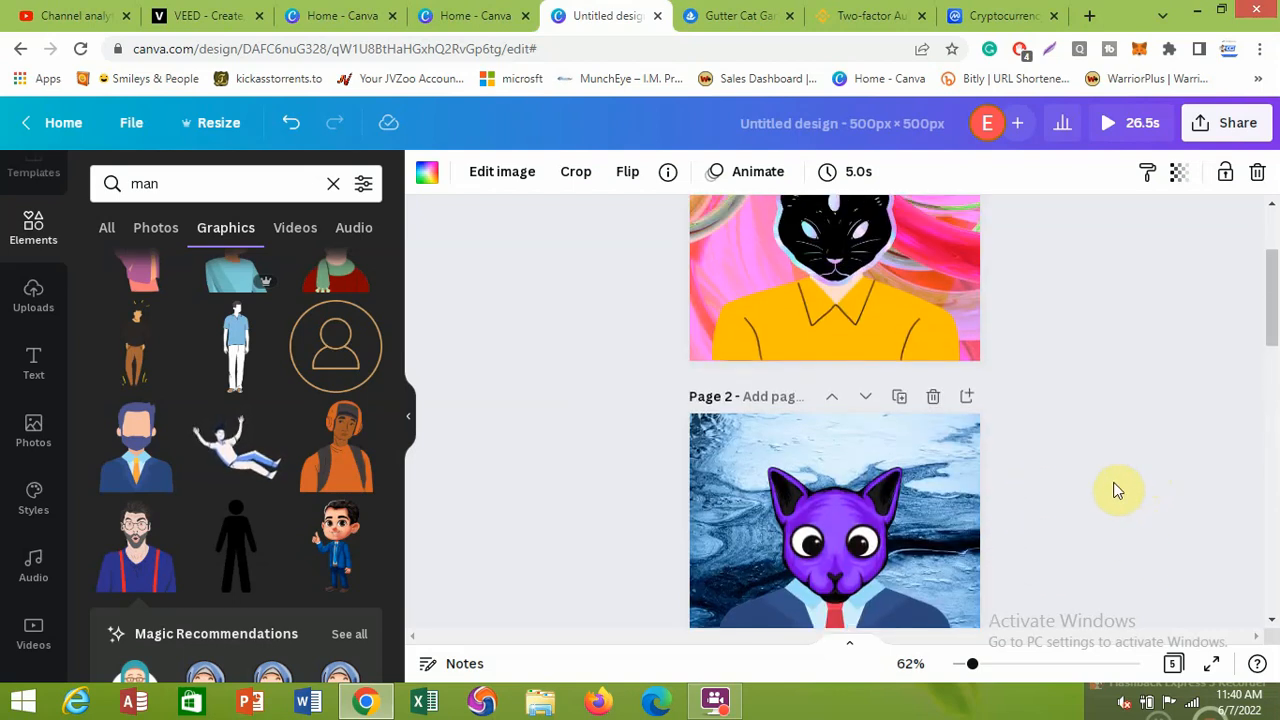
mouse_move(1270, 257)
left_mouse_down()
mouse_move(1270, 221)
mouse_move(1268, 312)
mouse_move(1270, 238)
mouse_move(1271, 300)
mouse_move(1268, 262)
left_mouse_up()
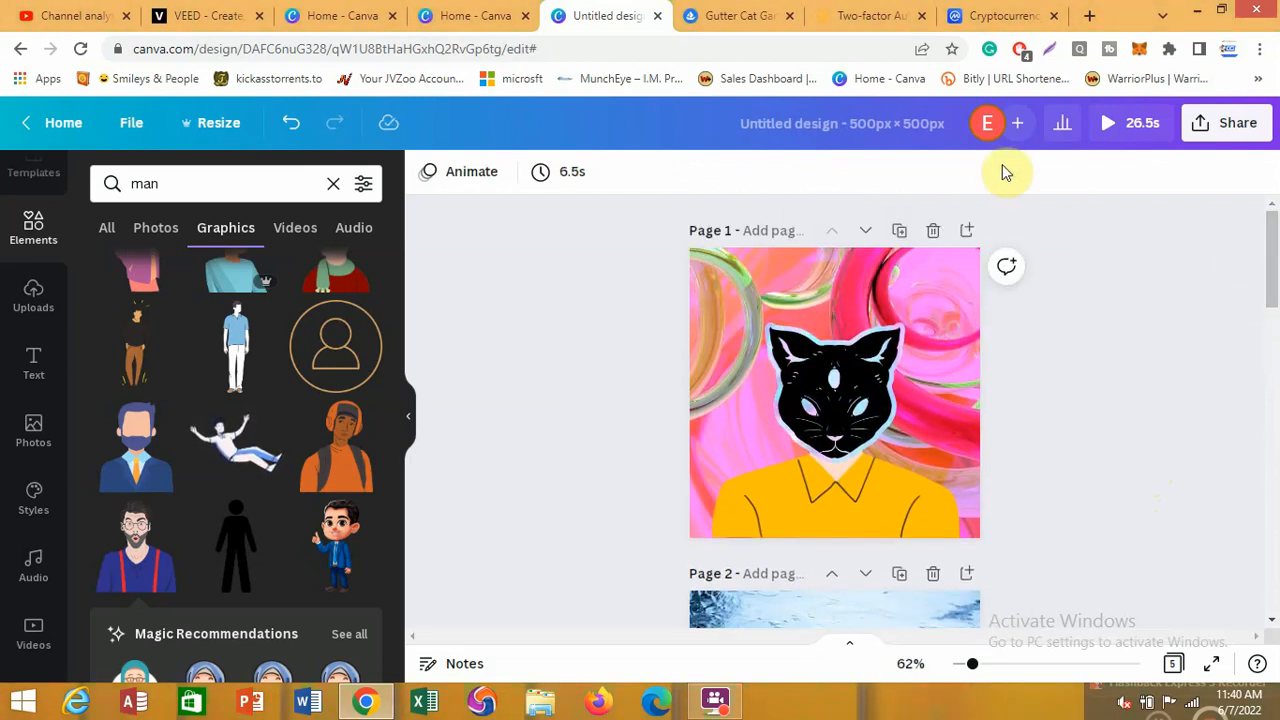
left_click(716, 18)
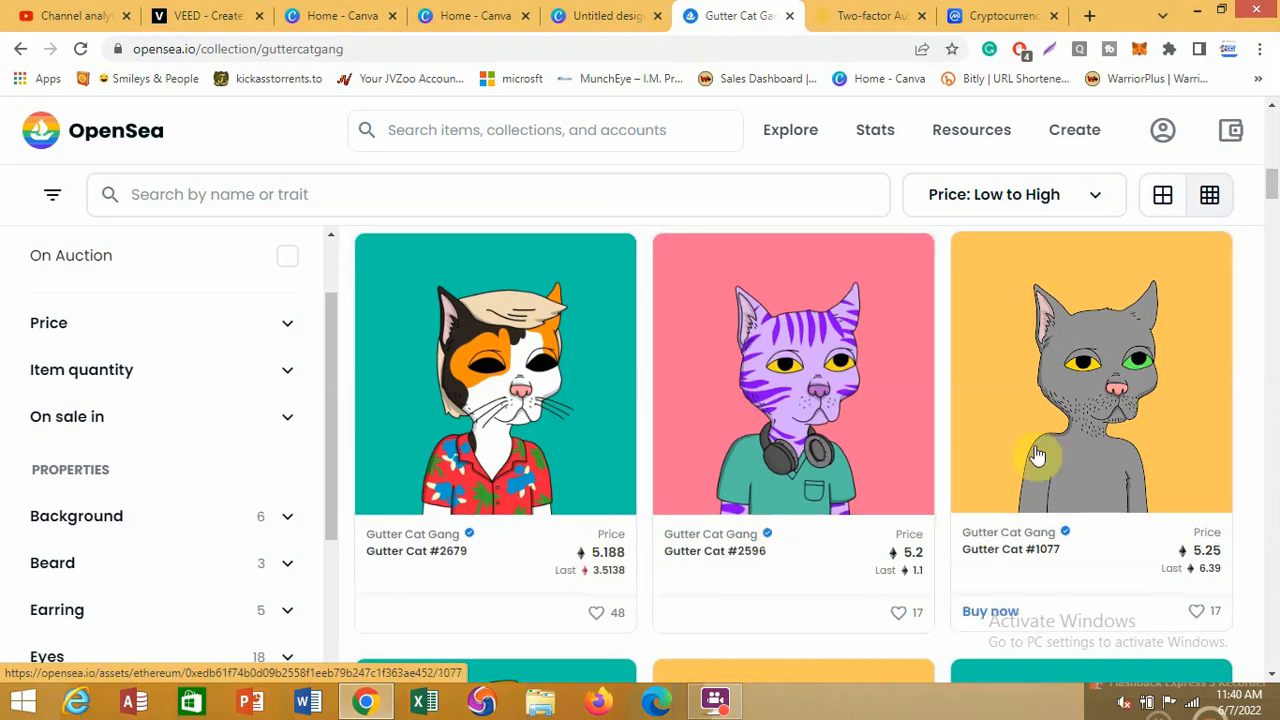
scroll(1268, 200, "down", 1)
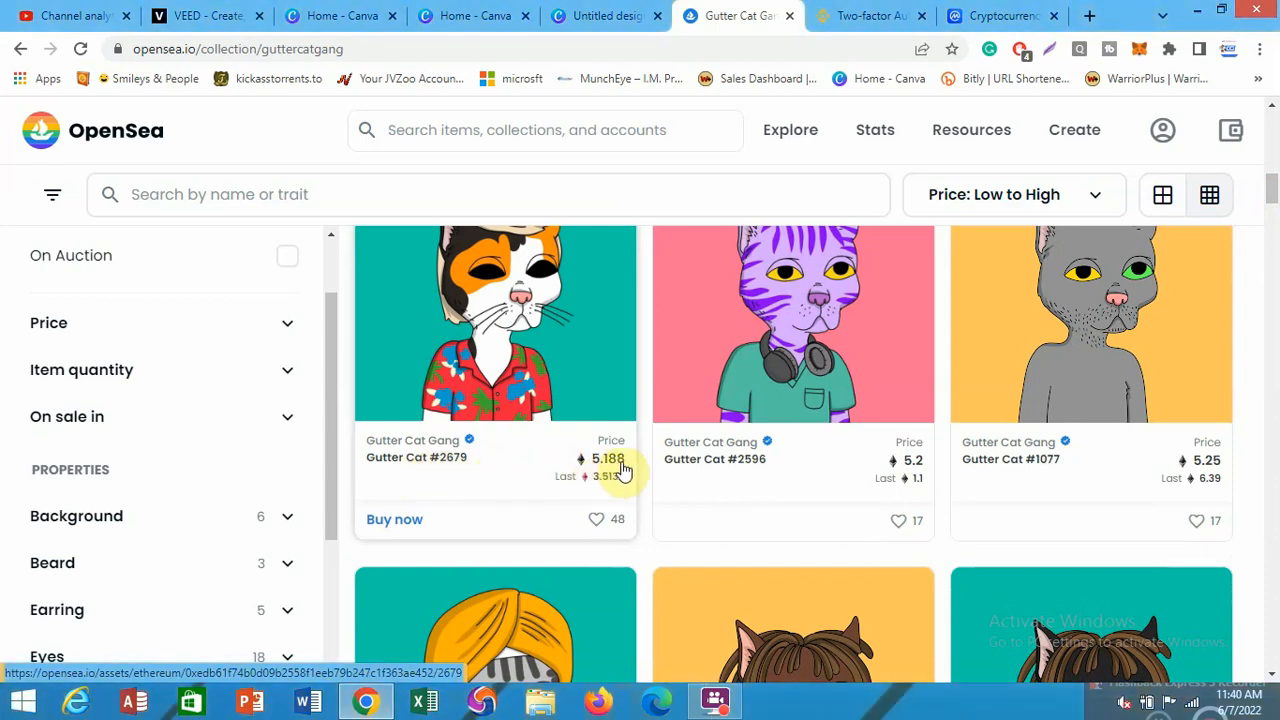
Switch to the CoinMarketCap converter and convert 5.1 Ethereum (ETH) to United States Dollar, checking the amount against the Gutter Cat Gang listings
left_click(995, 18)
left_click(319, 319)
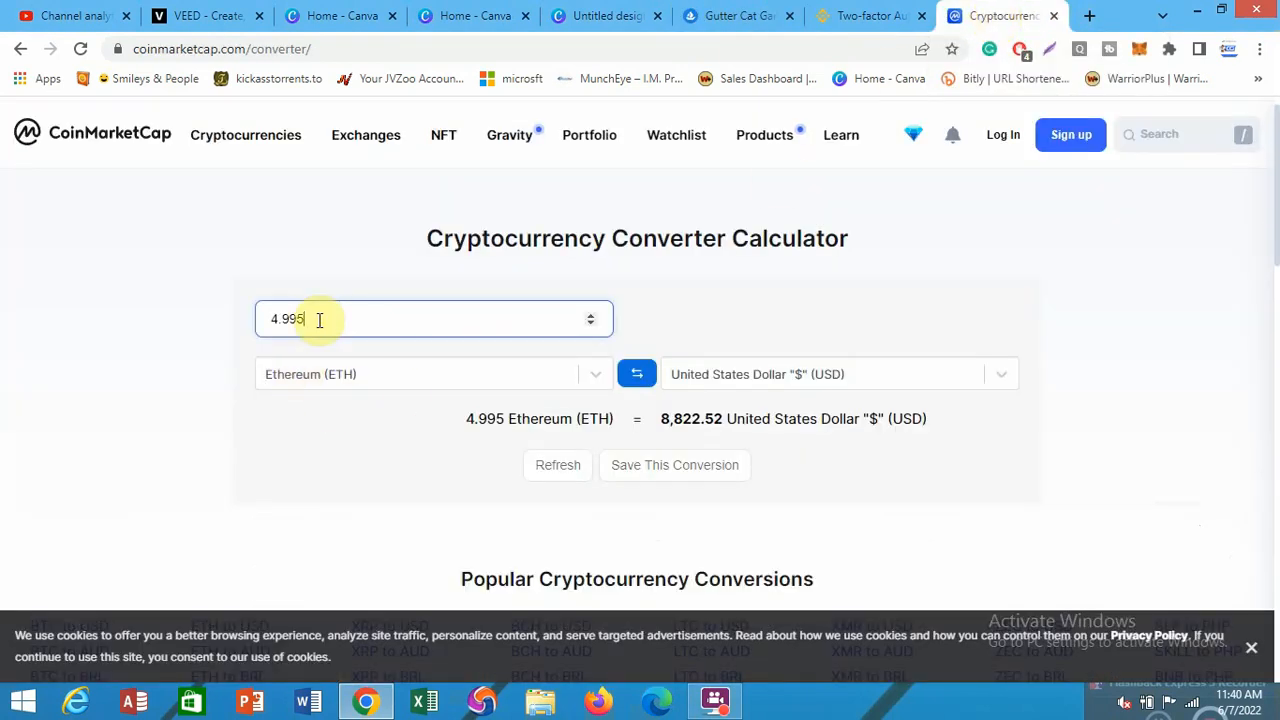
key("BackSpace")
key("BackSpace")
key("BackSpace")
key("BackSpace")
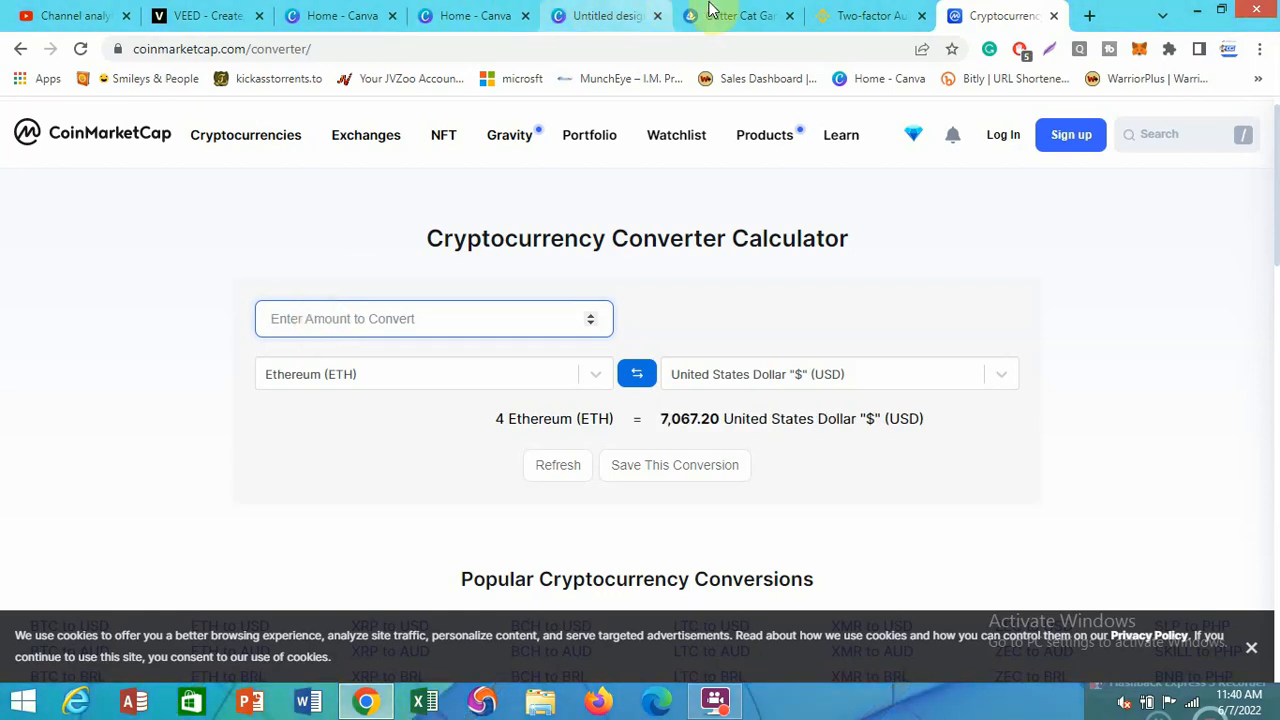
left_click(737, 16)
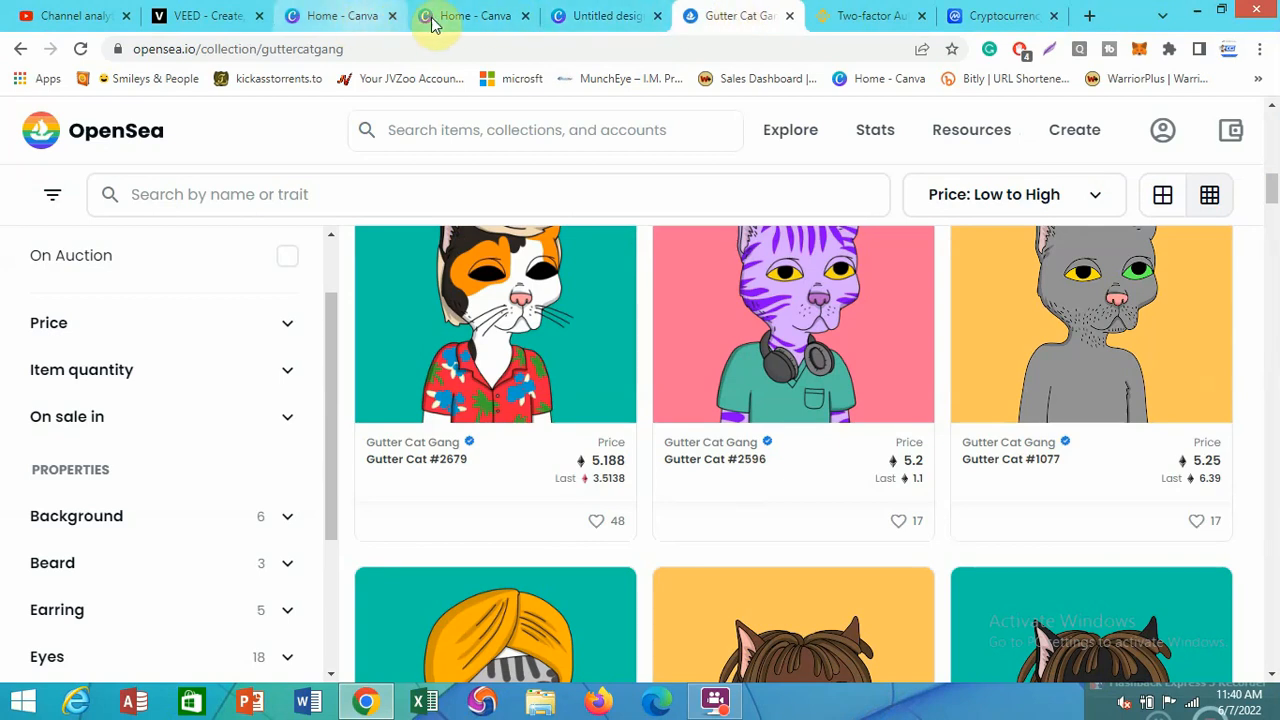
left_click(975, 18)
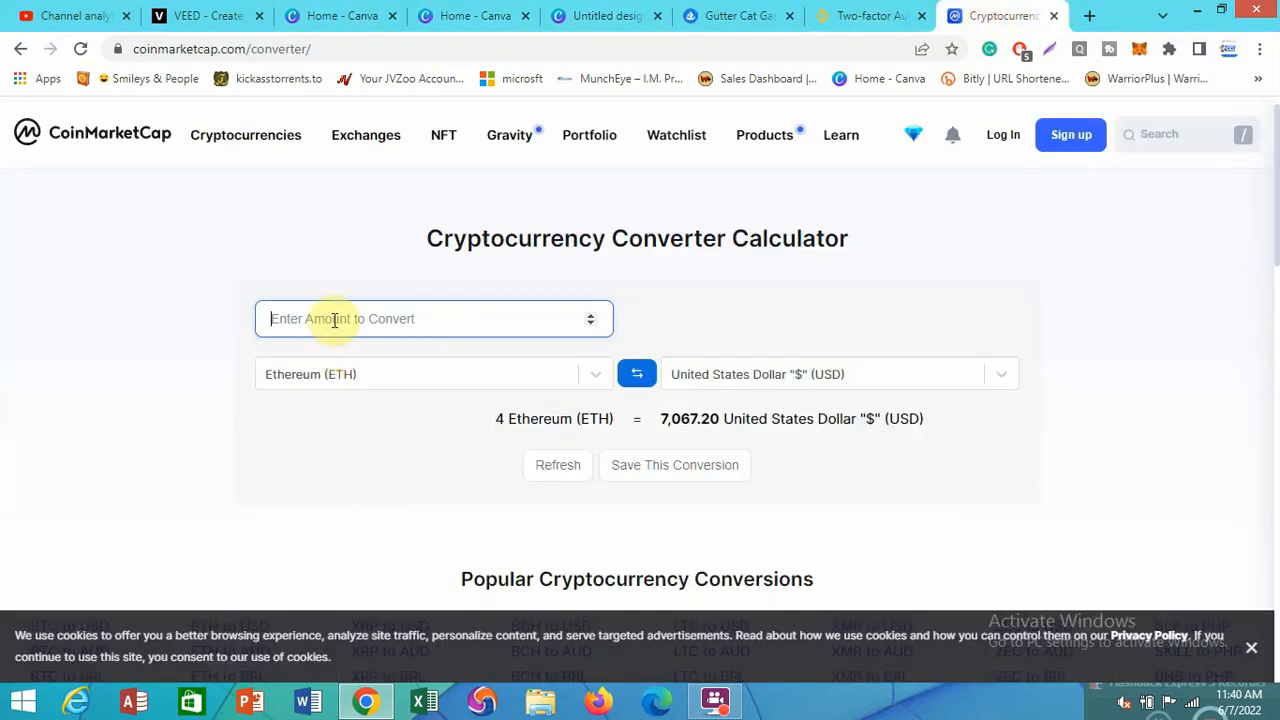
type("5.1")
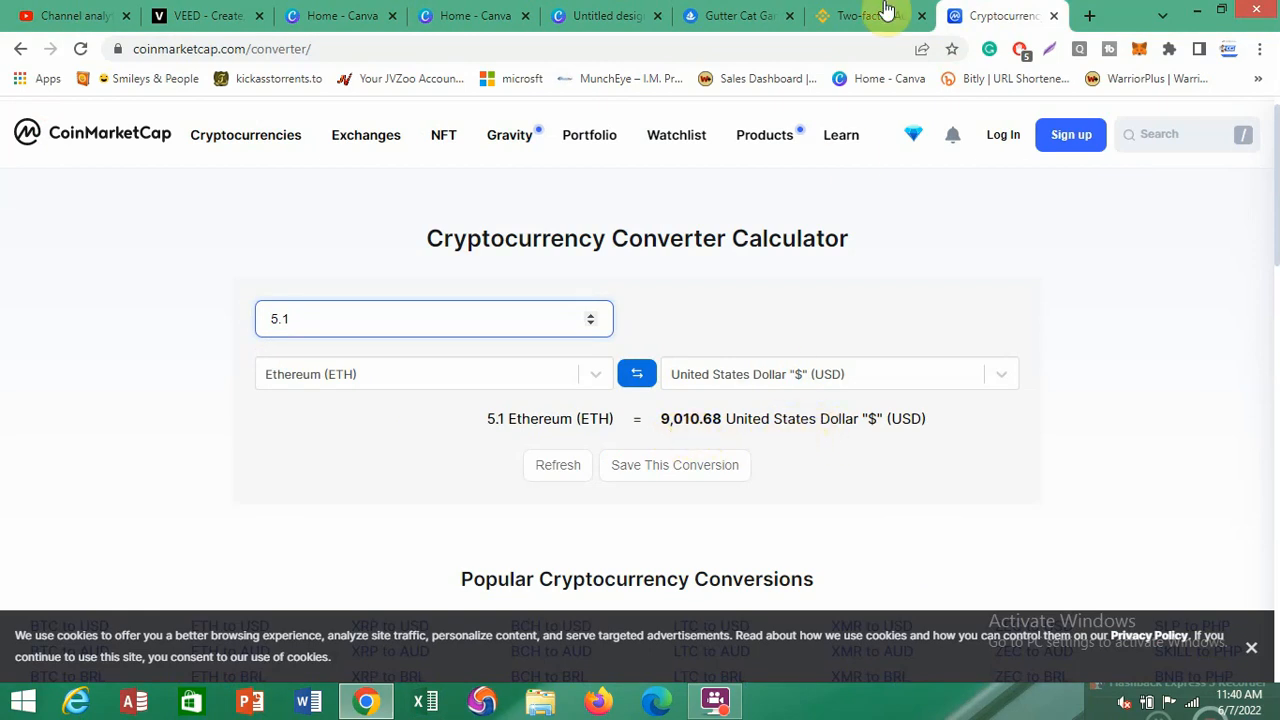
Compare the Gutter Cat Gang artwork and prices on OpenSea with the Canva cat figures on pages 1 and 2 and the man graphics
left_click(735, 15)
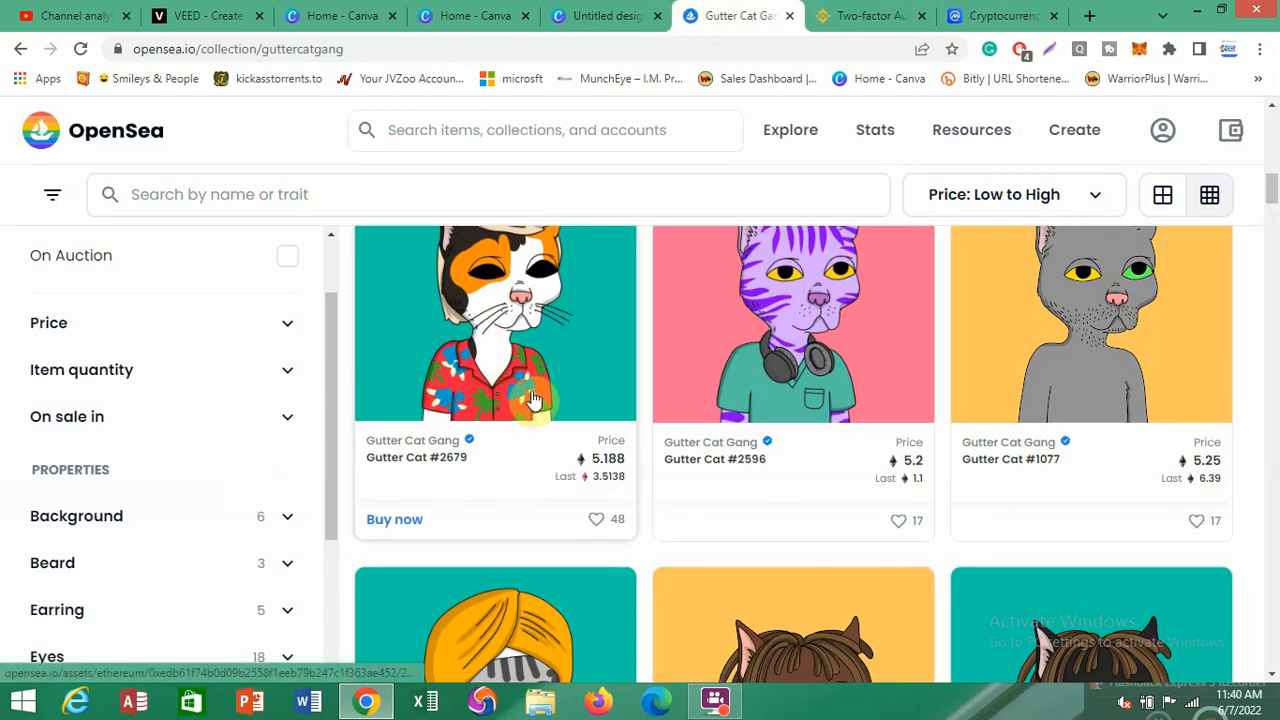
scroll(537, 400, "up", 2)
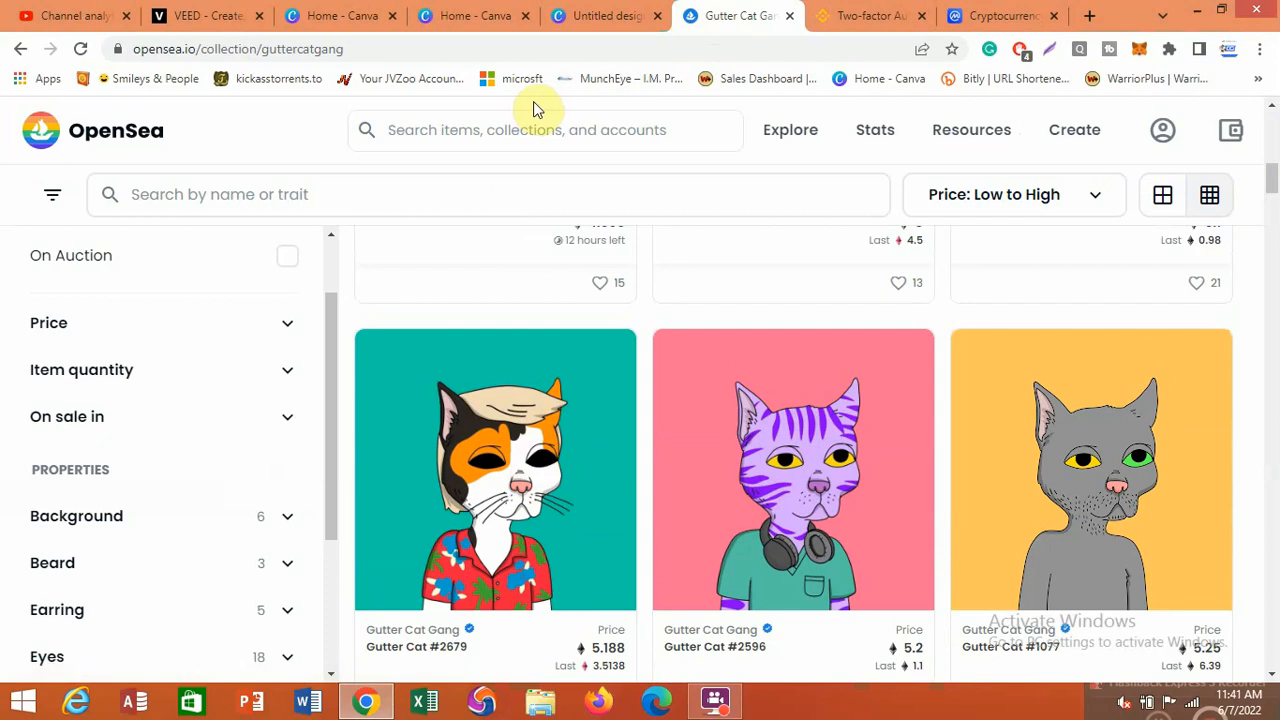
left_click(603, 16)
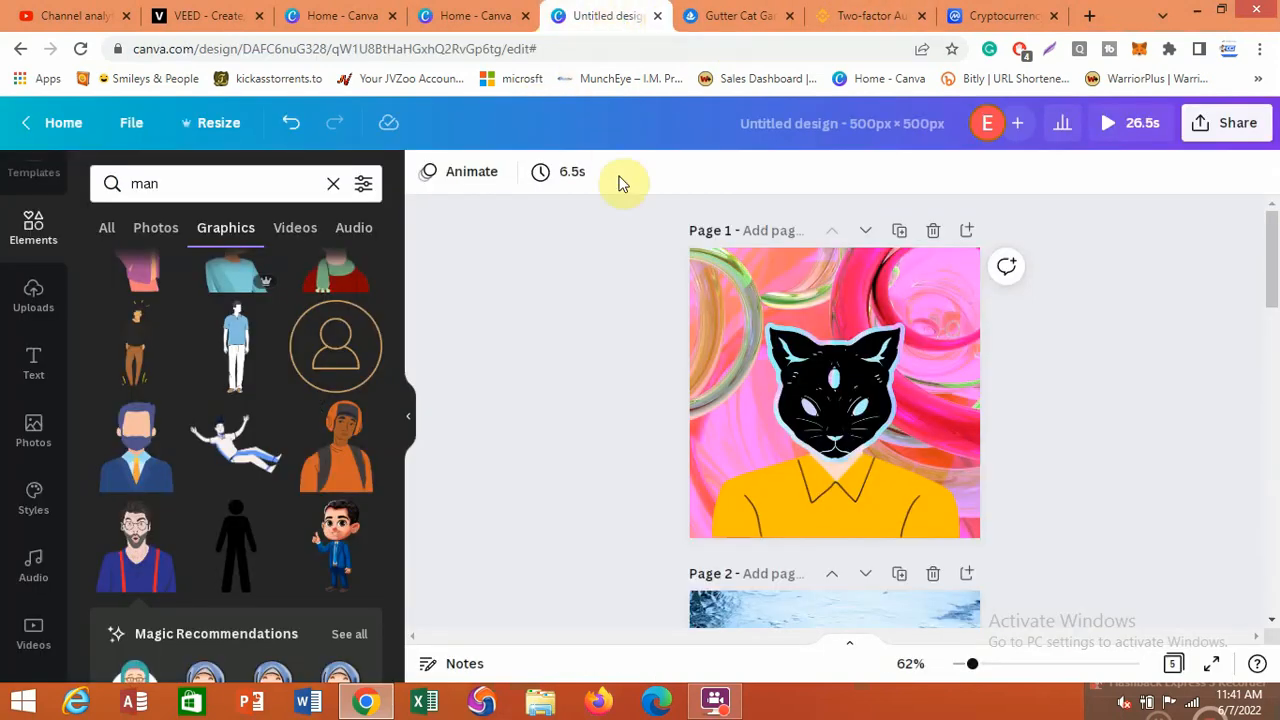
scroll(1272, 251, "down", 1)
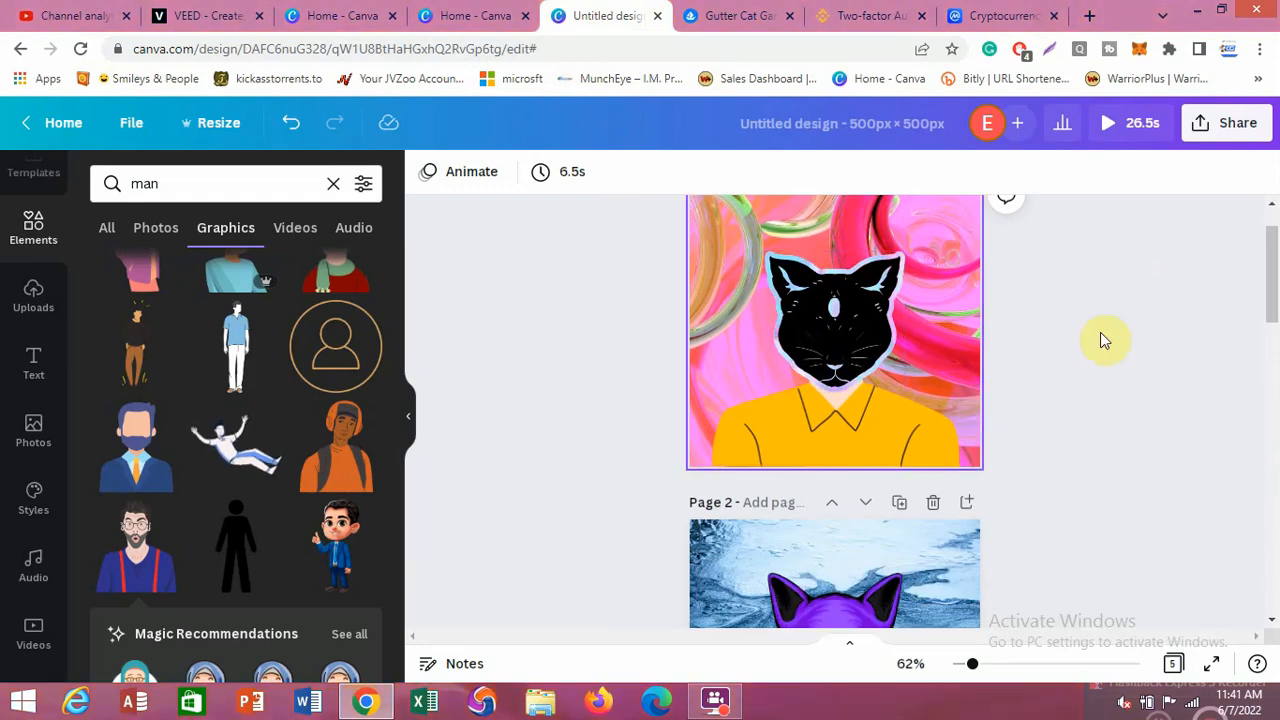
left_click_drag(1272, 289, 1272, 322)
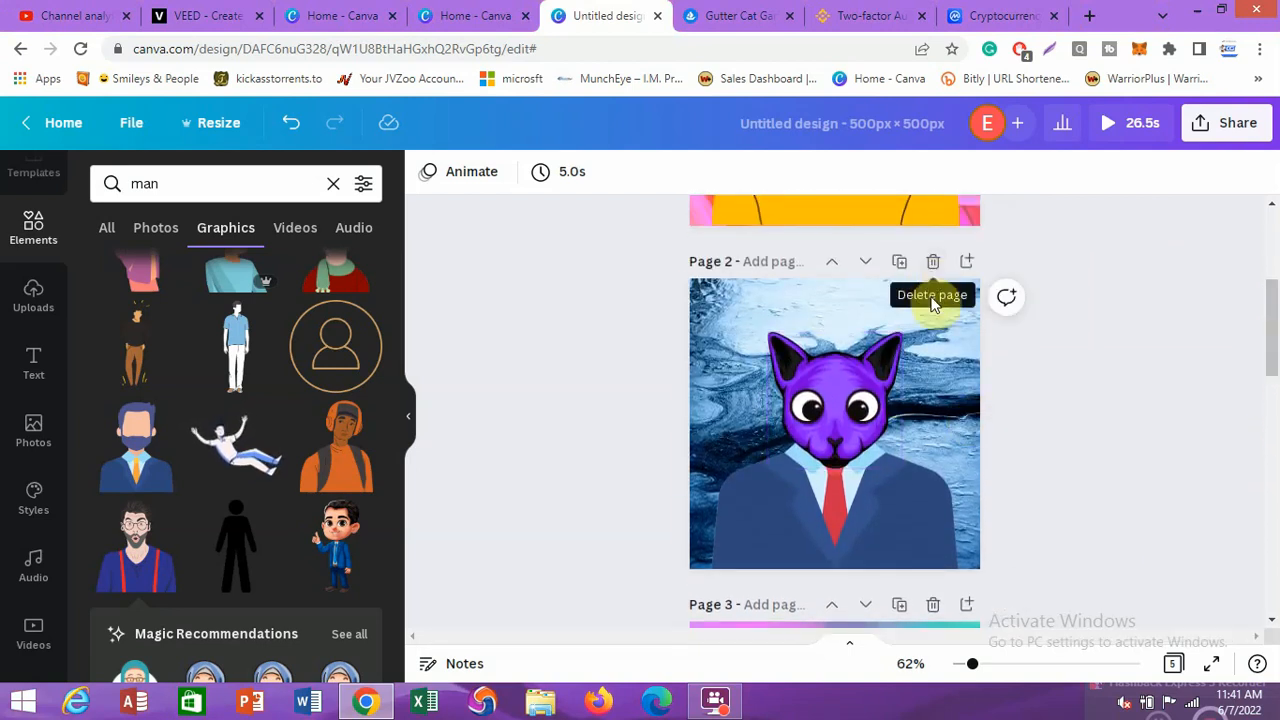
left_click_drag(1275, 346, 1275, 276)
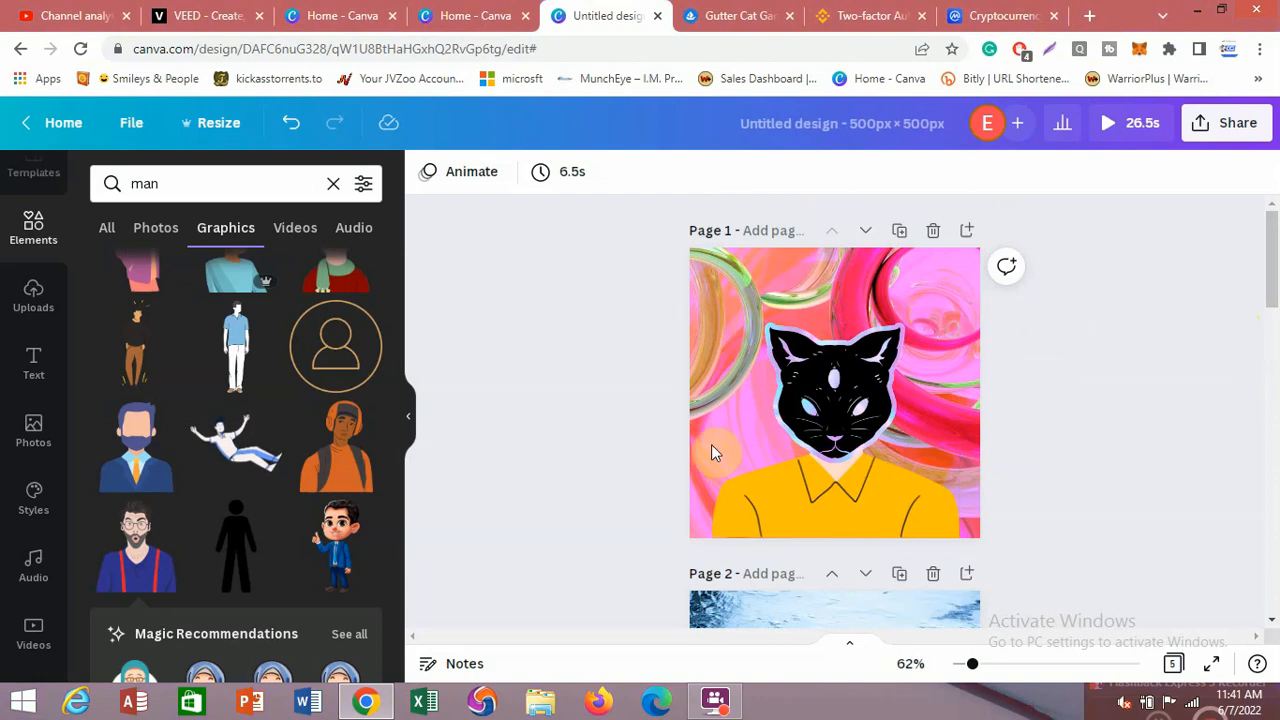
scroll(240, 390, "down", 3)
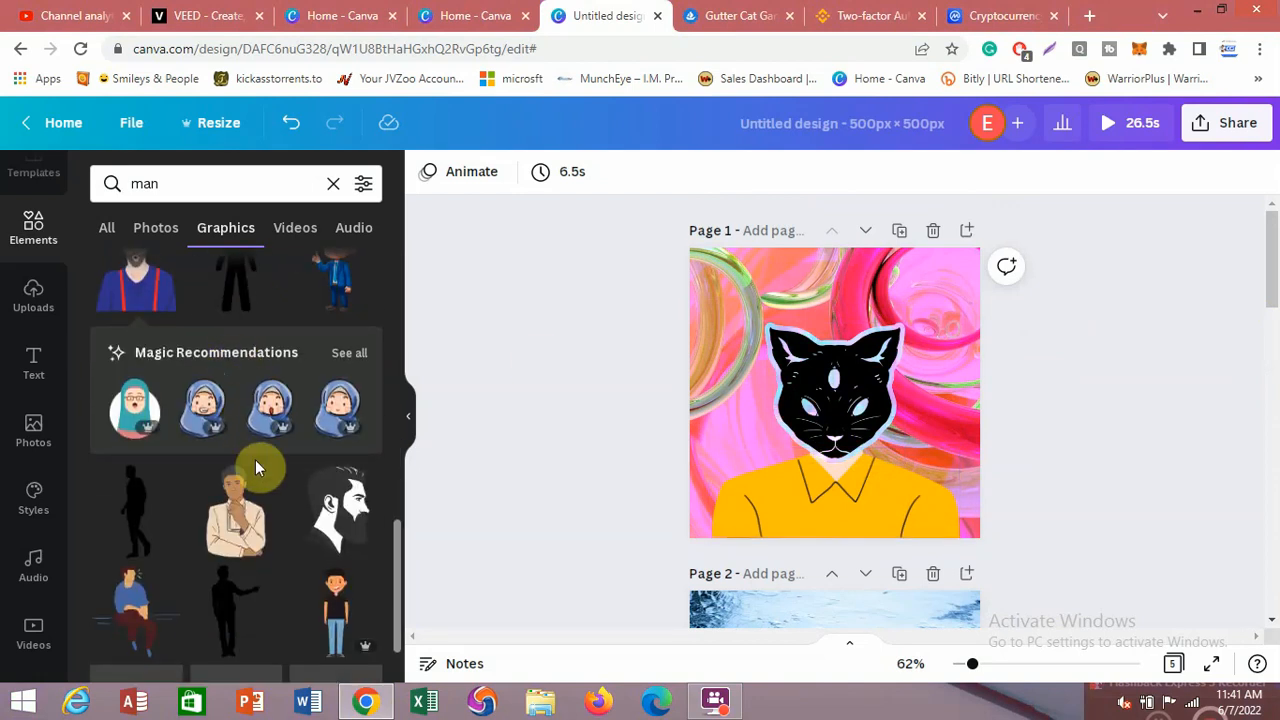
scroll(238, 443, "up", 5)
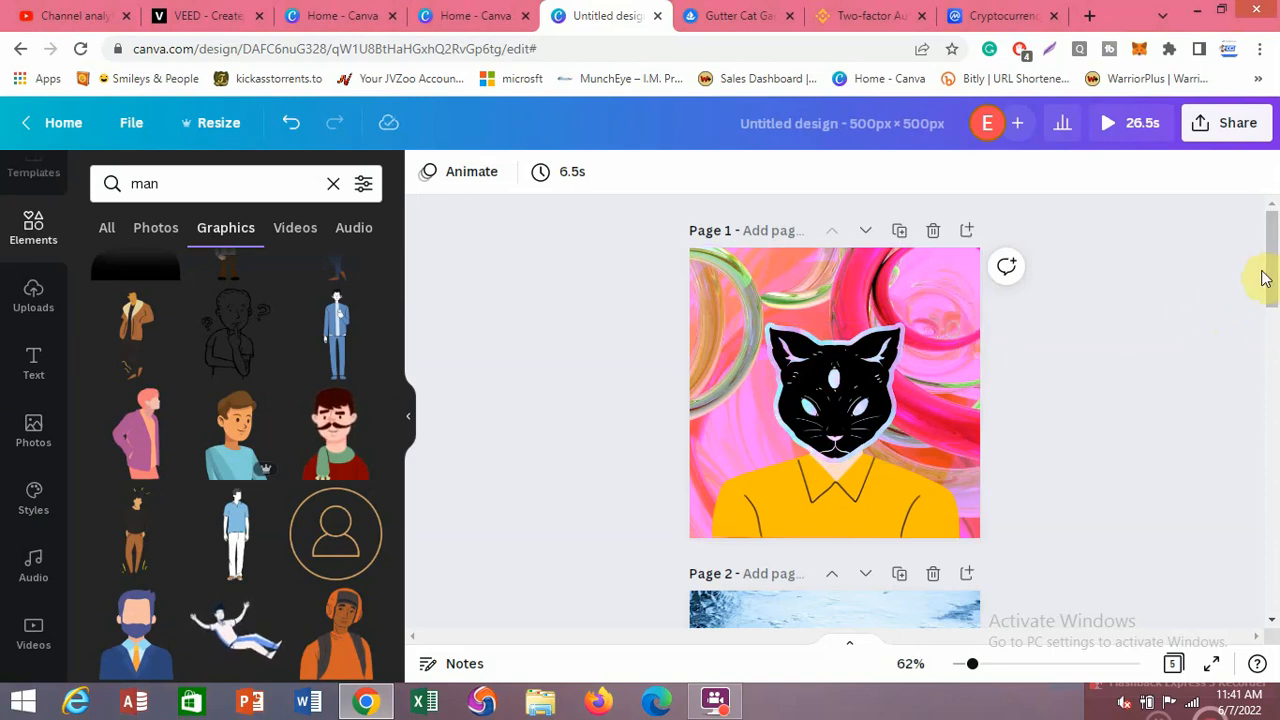
scroll(947, 414, "down", 2)
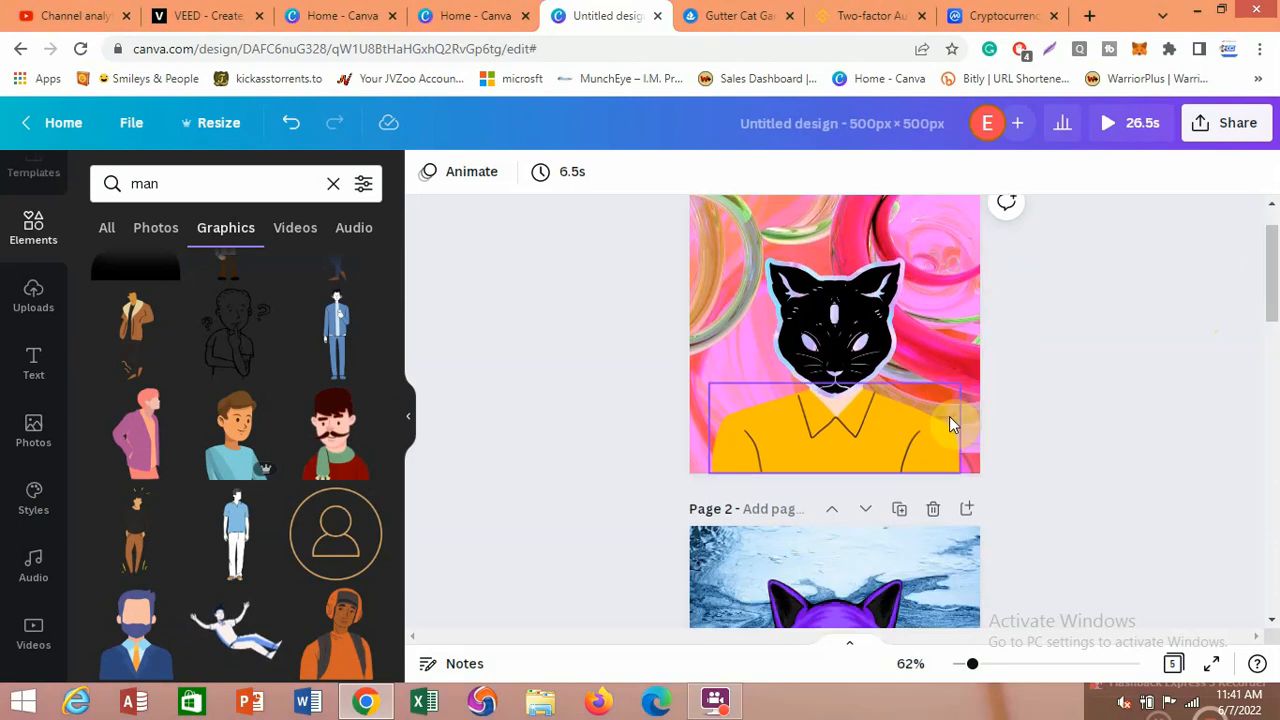
scroll(983, 560, "down", 4)
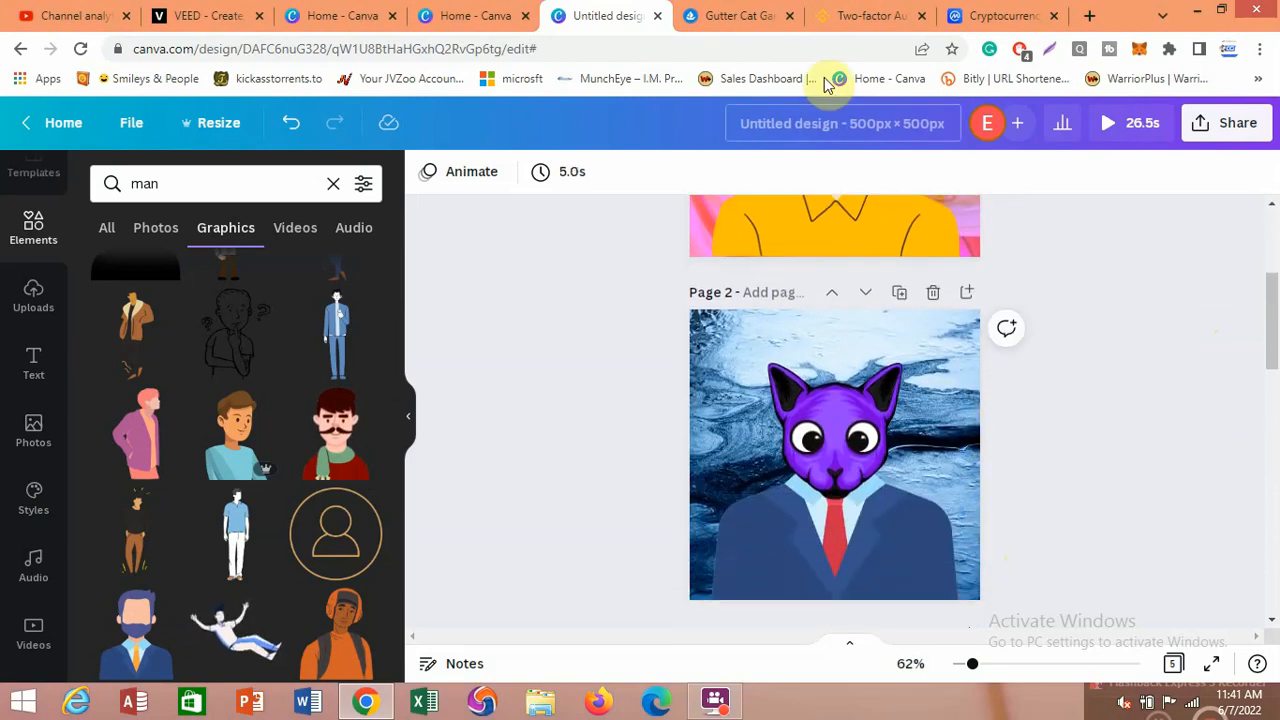
left_click(729, 17)
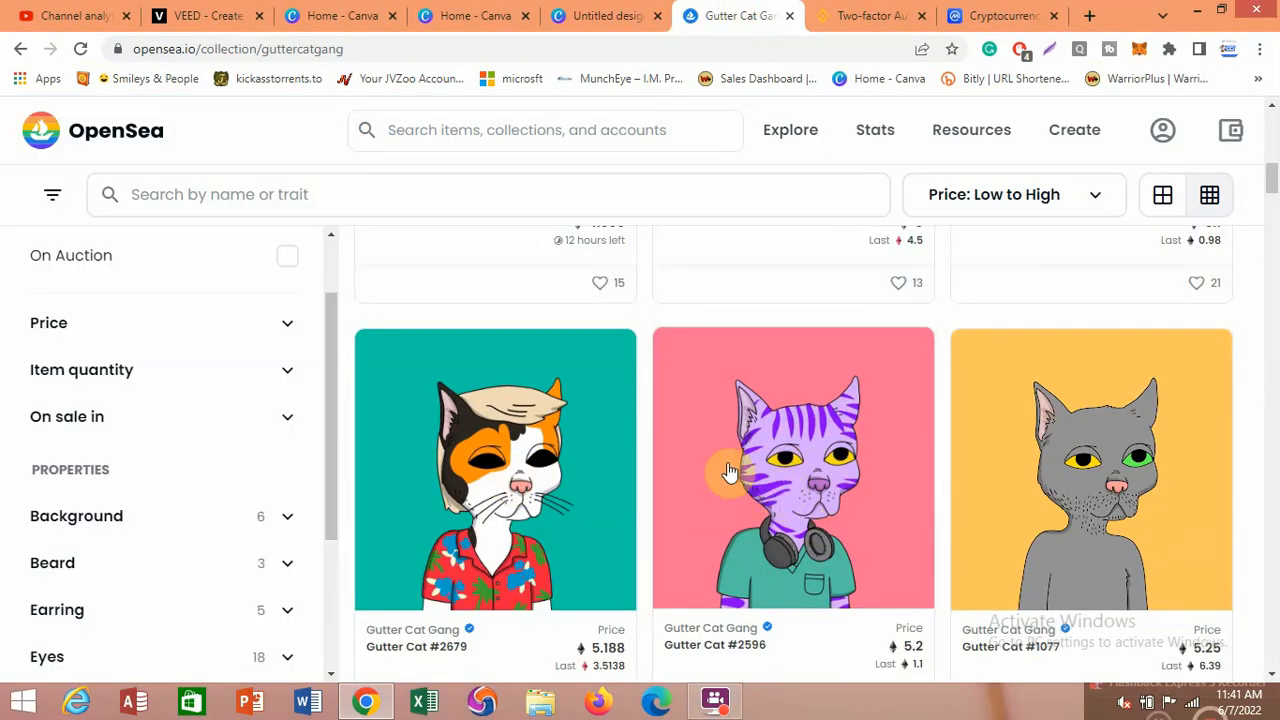
left_click_drag(1275, 197, 1272, 207)
left_click_drag(1272, 205, 1272, 225)
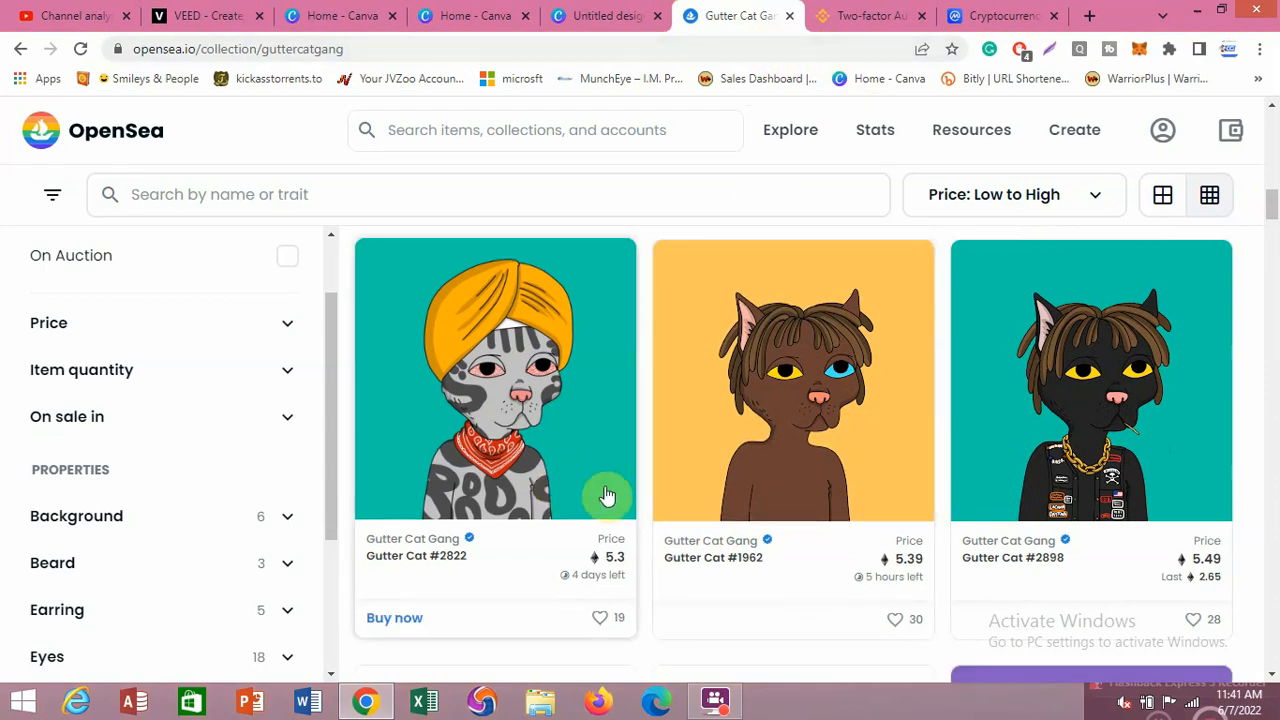
Return to the Canva design and browse the image-editing effects available for the blue suit torso on page 2
left_click(605, 15)
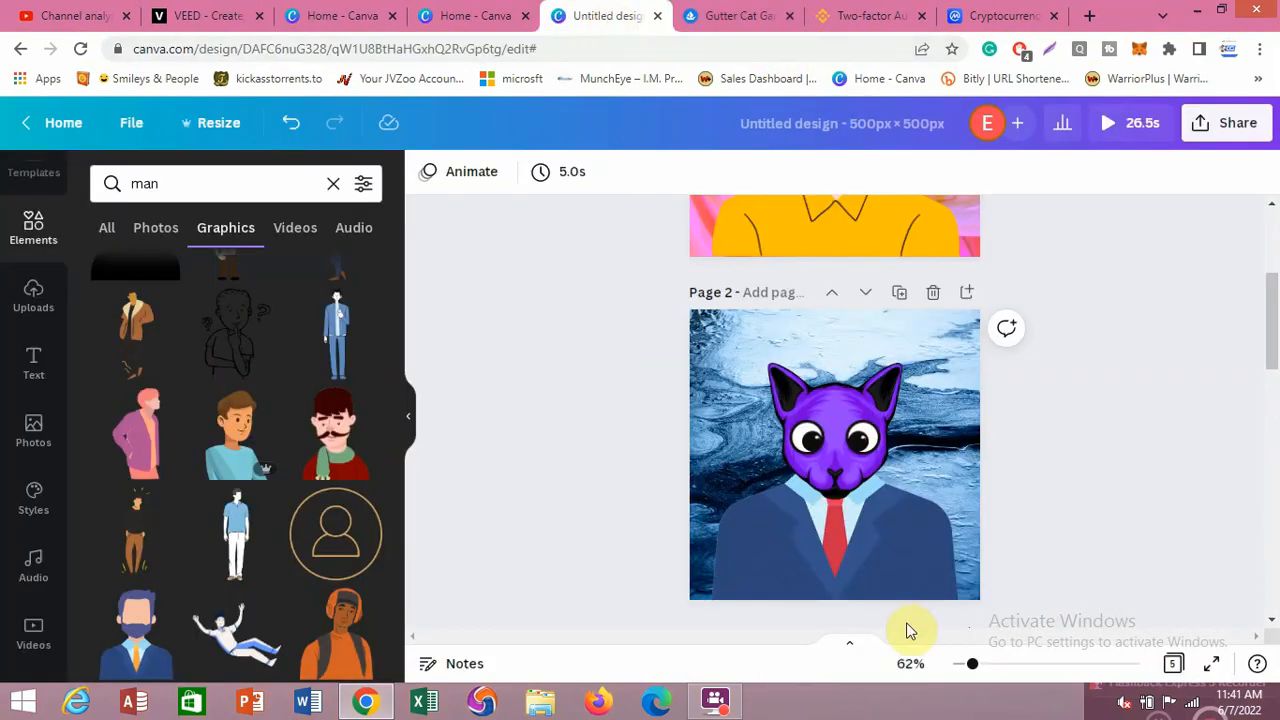
left_click(865, 564)
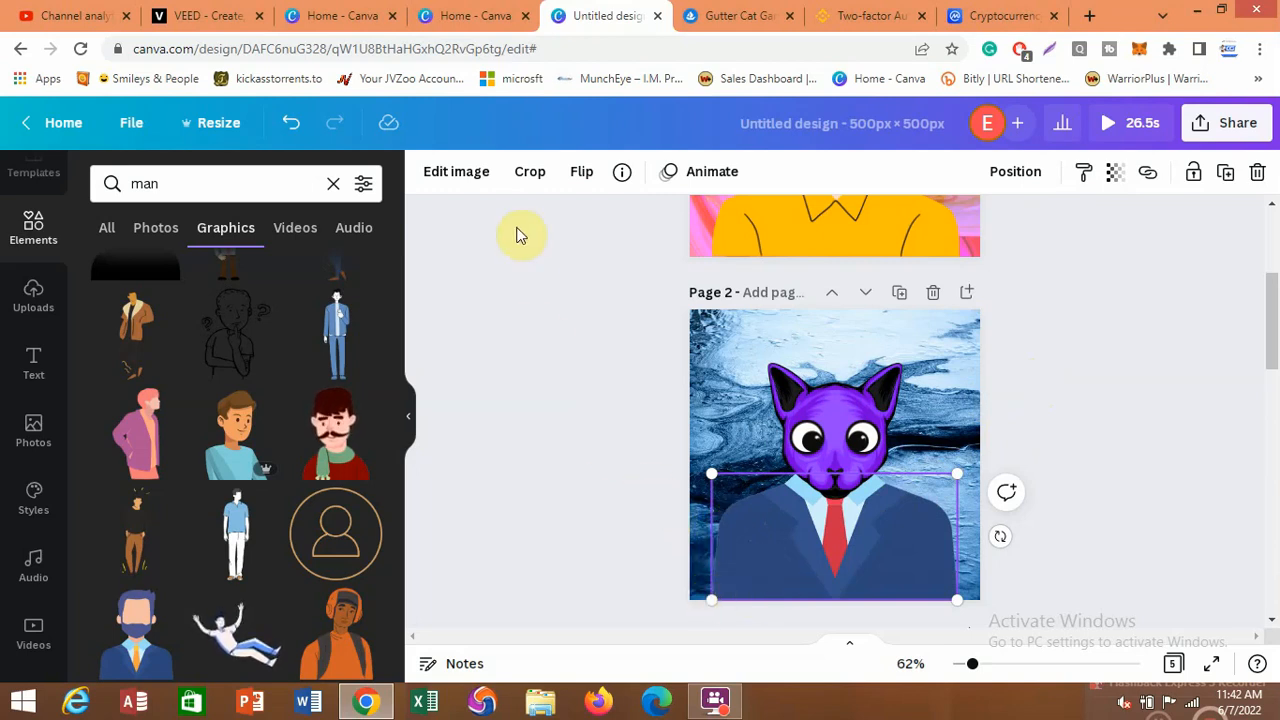
left_click(460, 175)
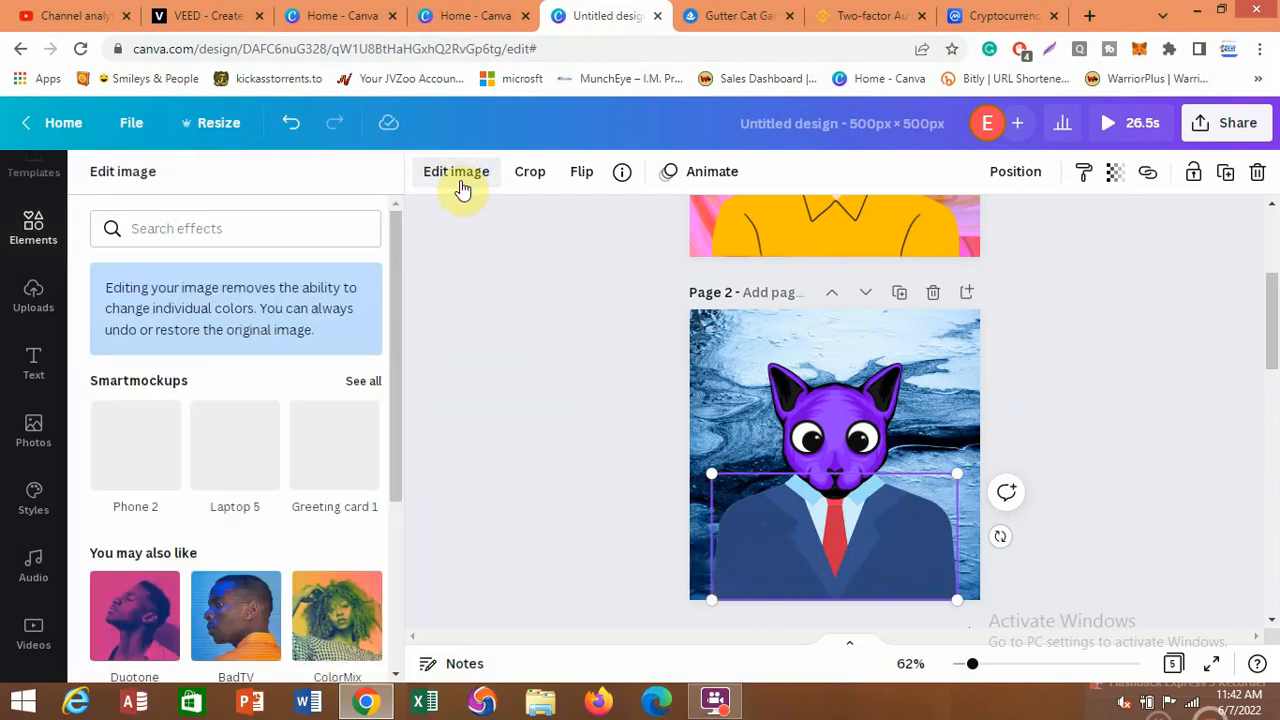
scroll(362, 392, "down", 5)
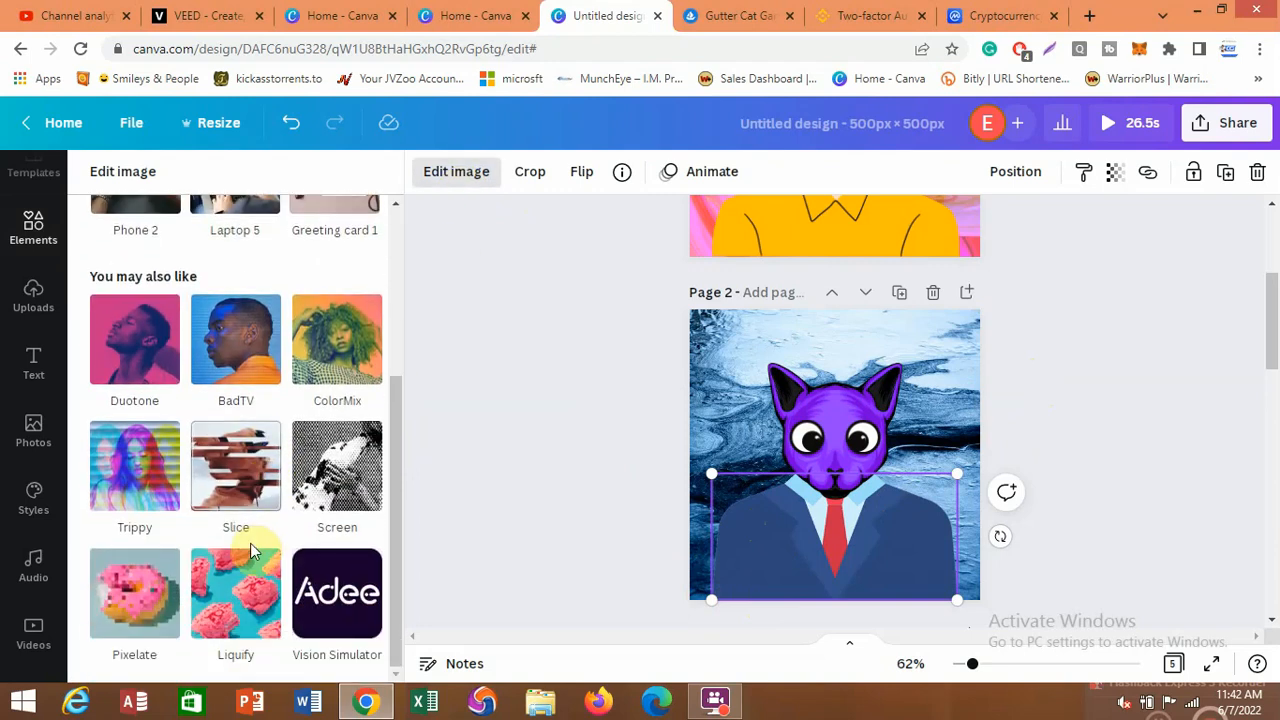
scroll(250, 543, "up", 5)
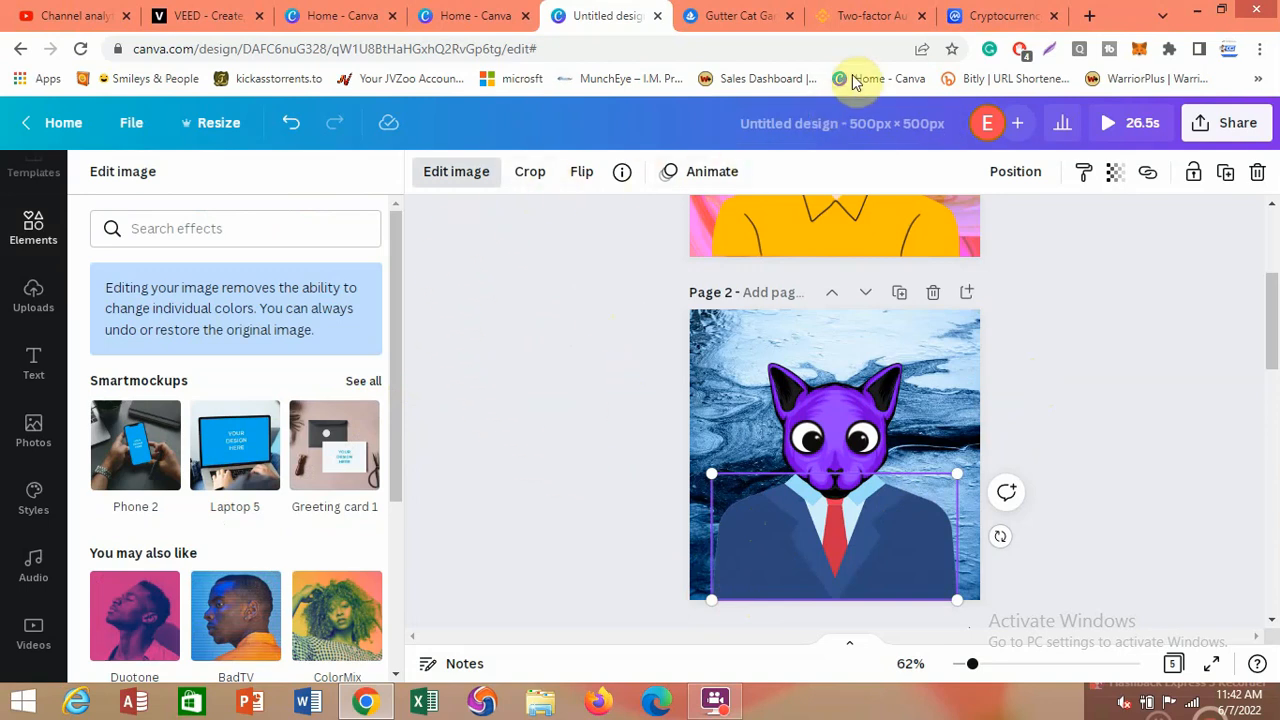
left_click(558, 348)
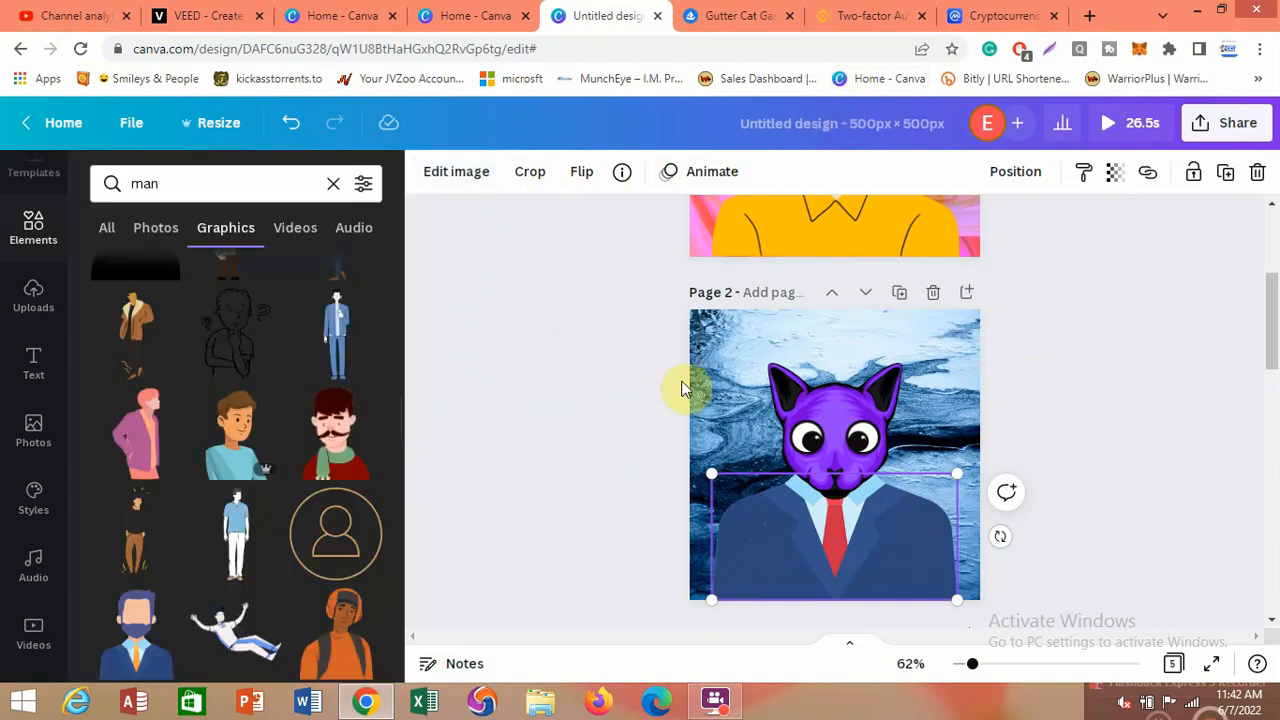
Download all 5 pages of the cat design as PNG images at size 1 (500 × 500 px)
left_click_drag(1274, 357, 1263, 285)
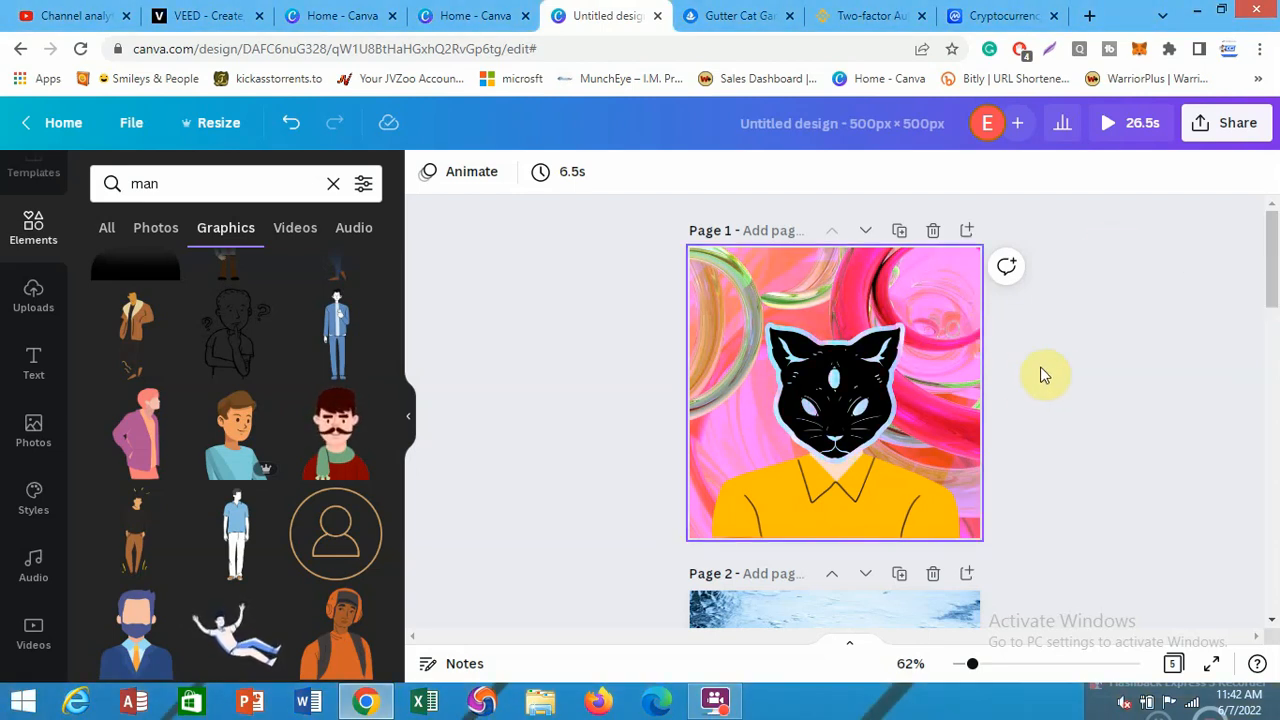
left_click(953, 271)
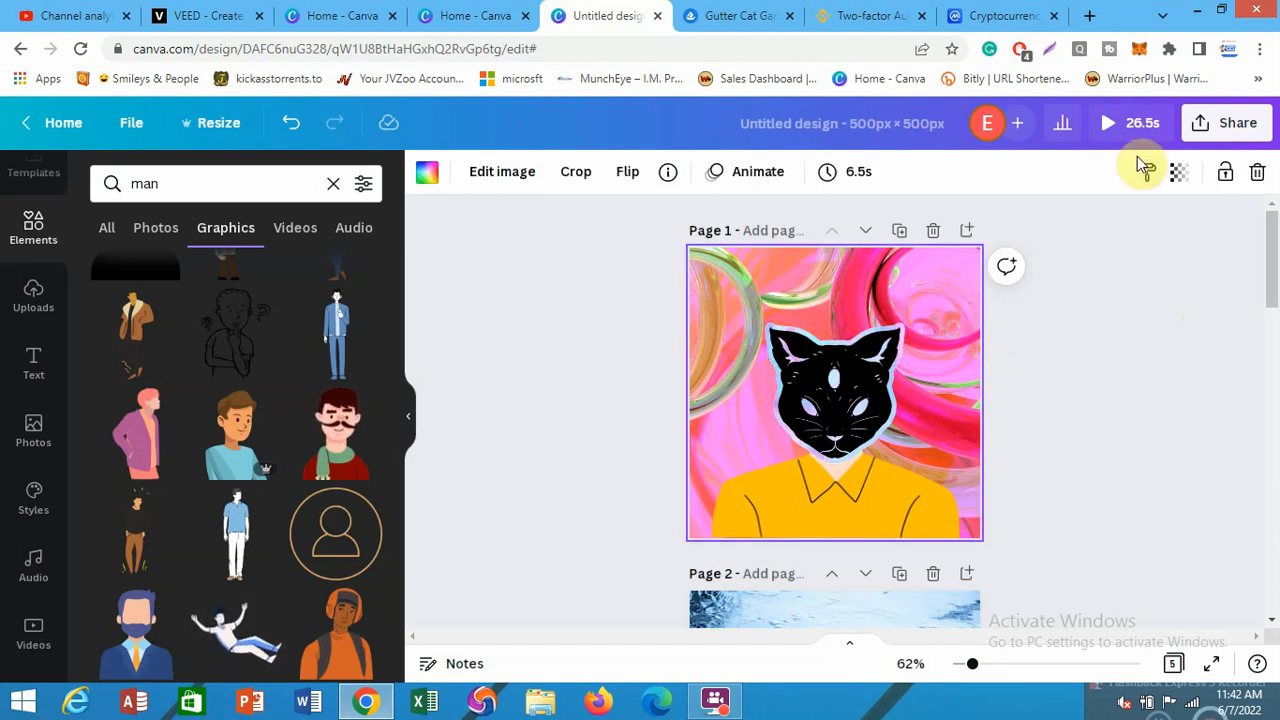
left_click(1204, 136)
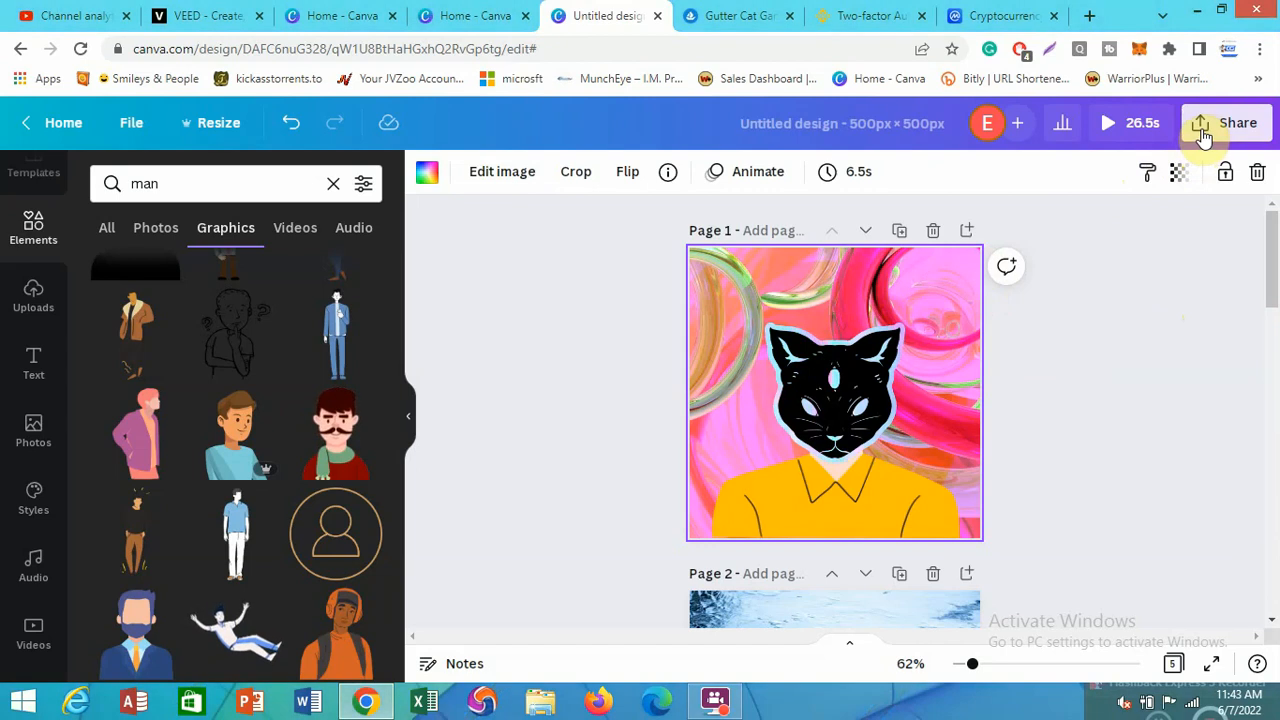
scroll(972, 576, "down", 1)
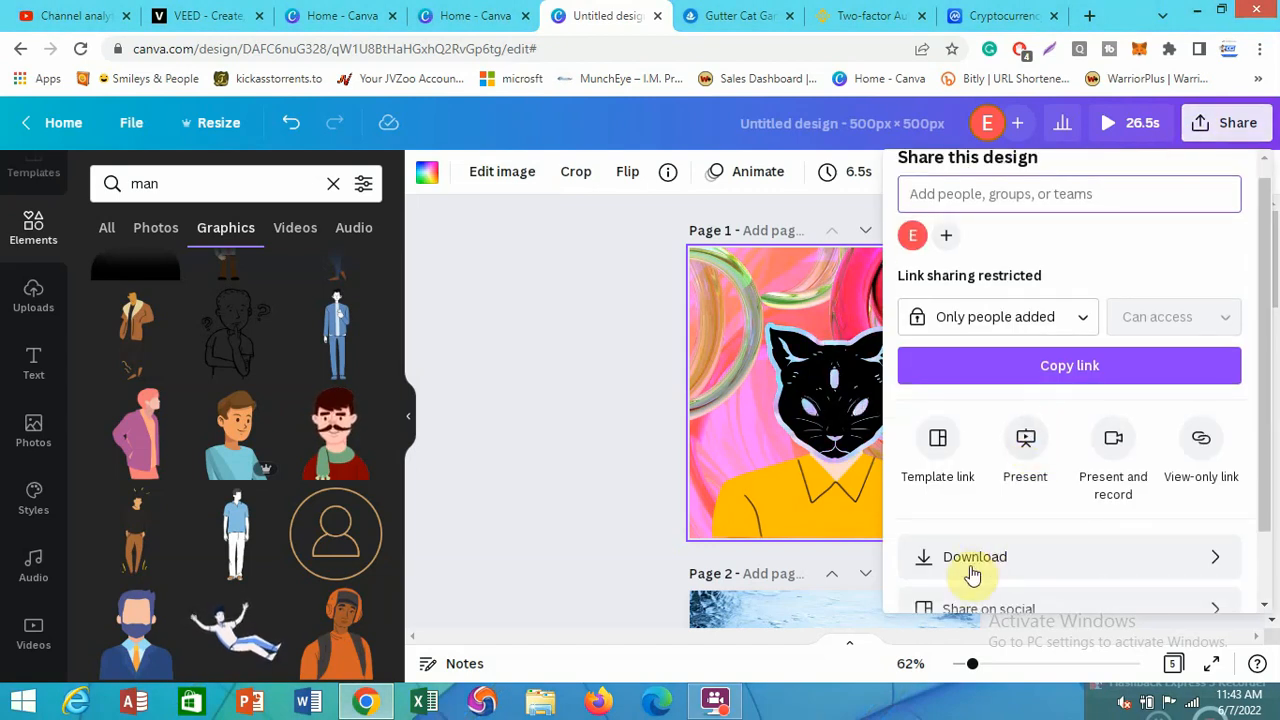
scroll(972, 576, "down", 2)
left_click(931, 489)
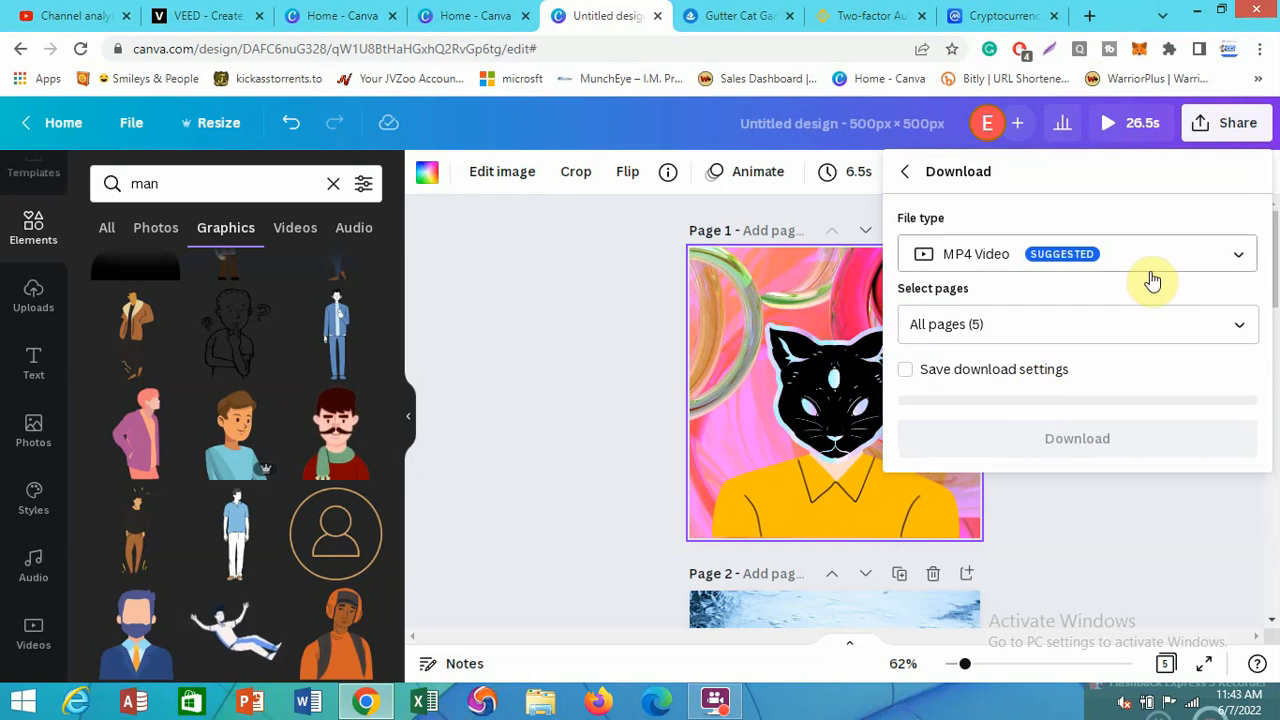
left_click(1234, 255)
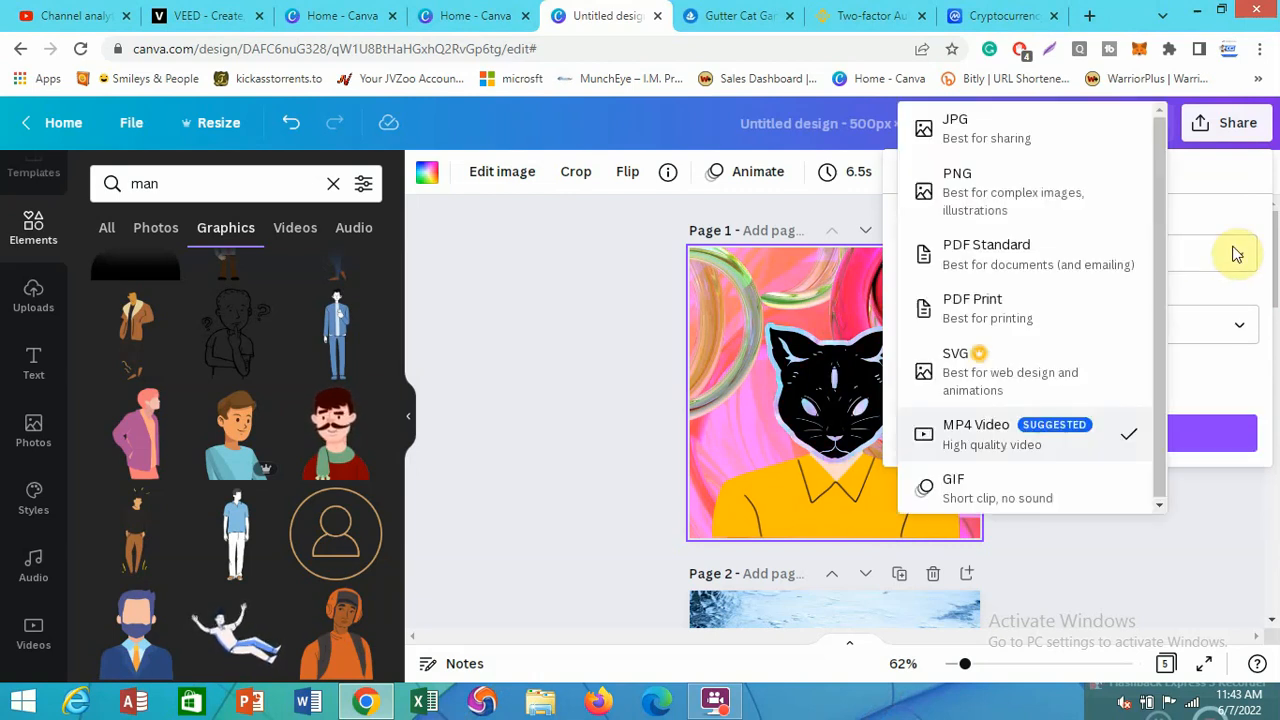
left_click(1020, 199)
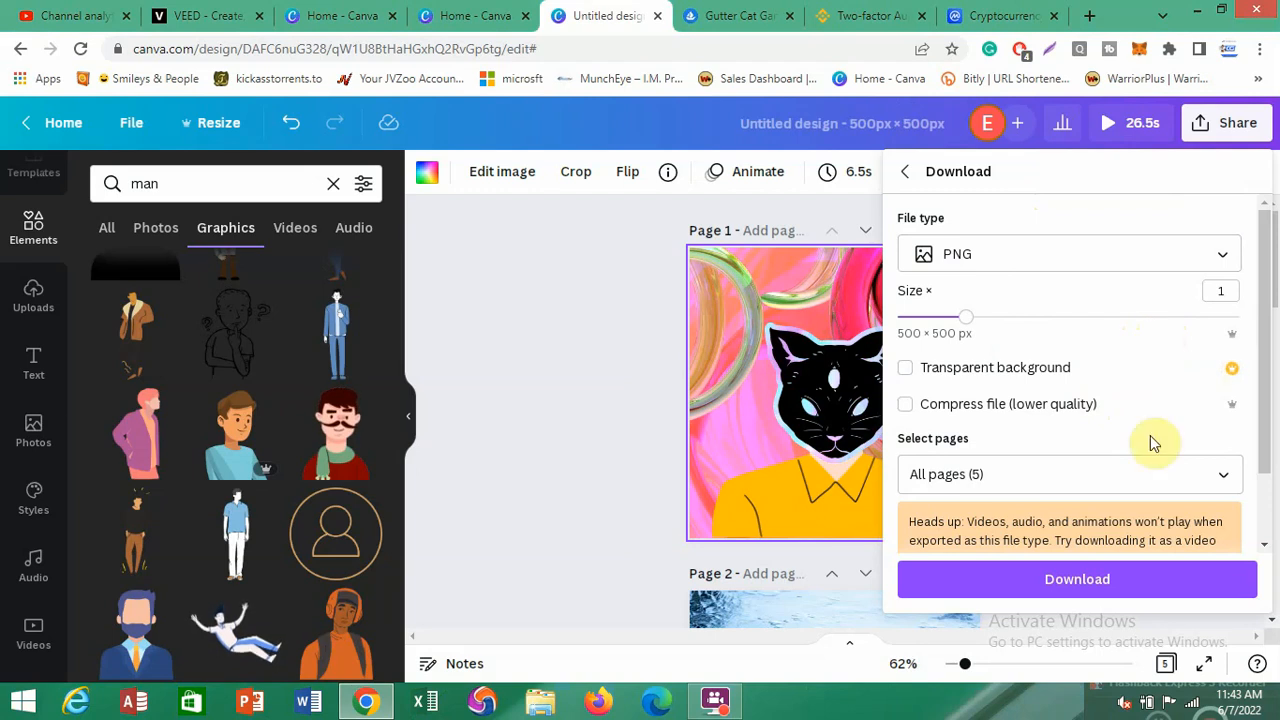
left_click(1064, 580)
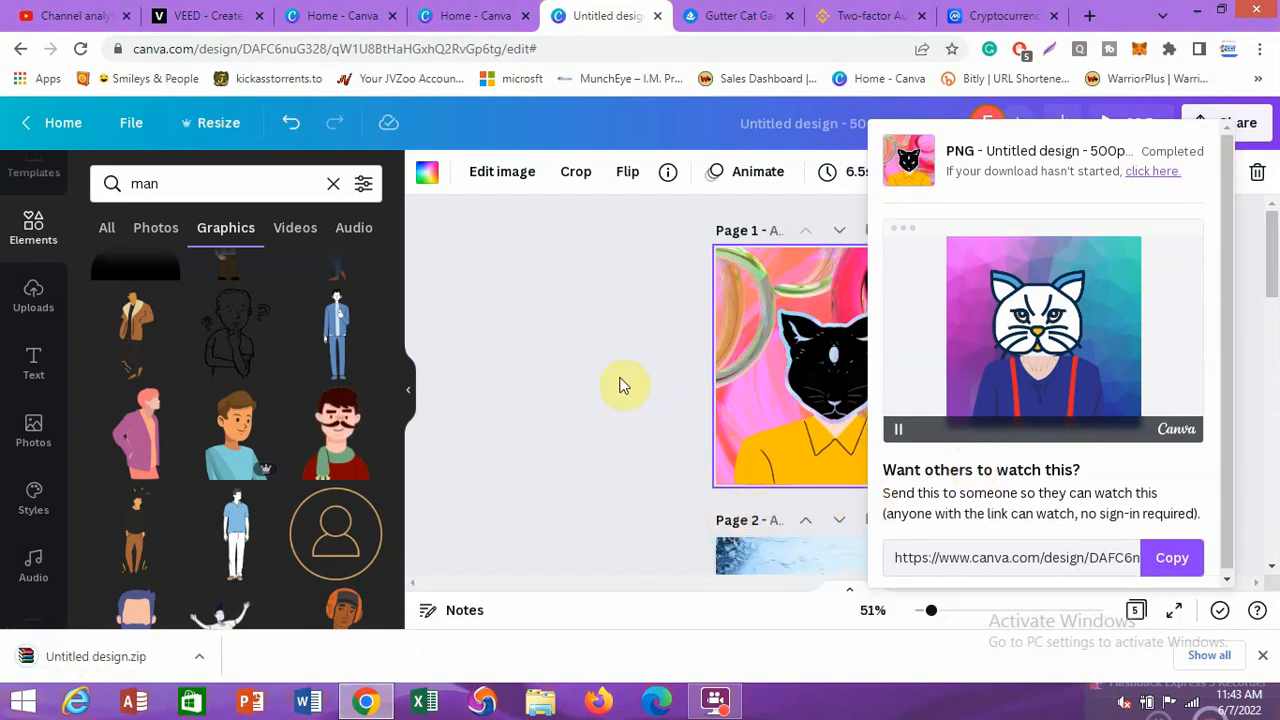
left_click(620, 384)
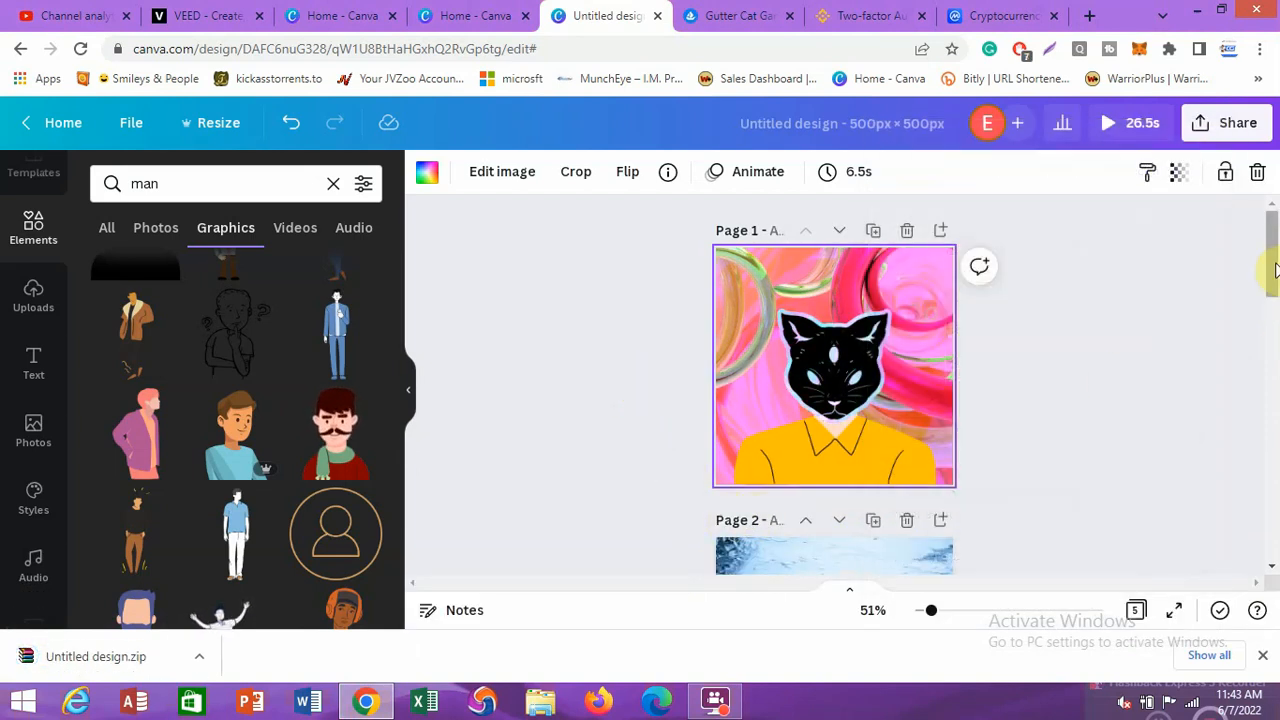
Review the cat figure on page 3 and compare it with further Gutter Cat Gang listings on OpenSea
scroll(1270, 308, "down", 2)
left_click_drag(1270, 308, 1262, 411)
left_click(926, 391)
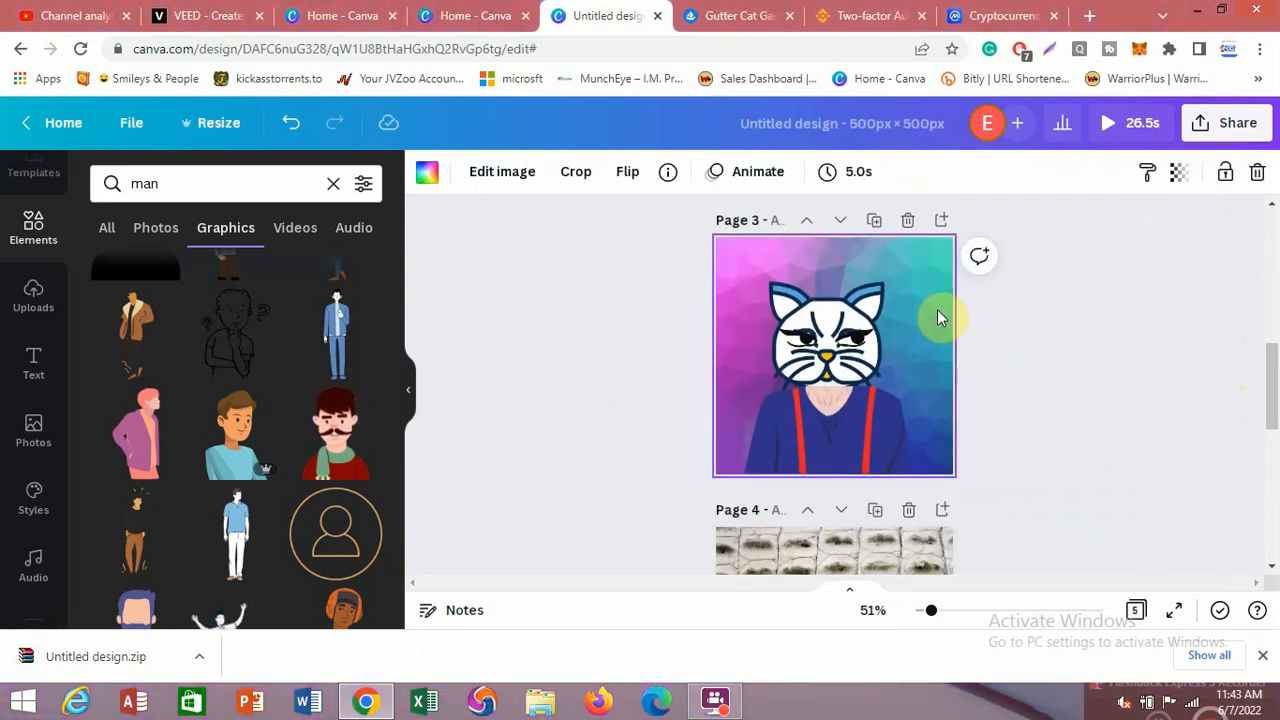
left_click(709, 16)
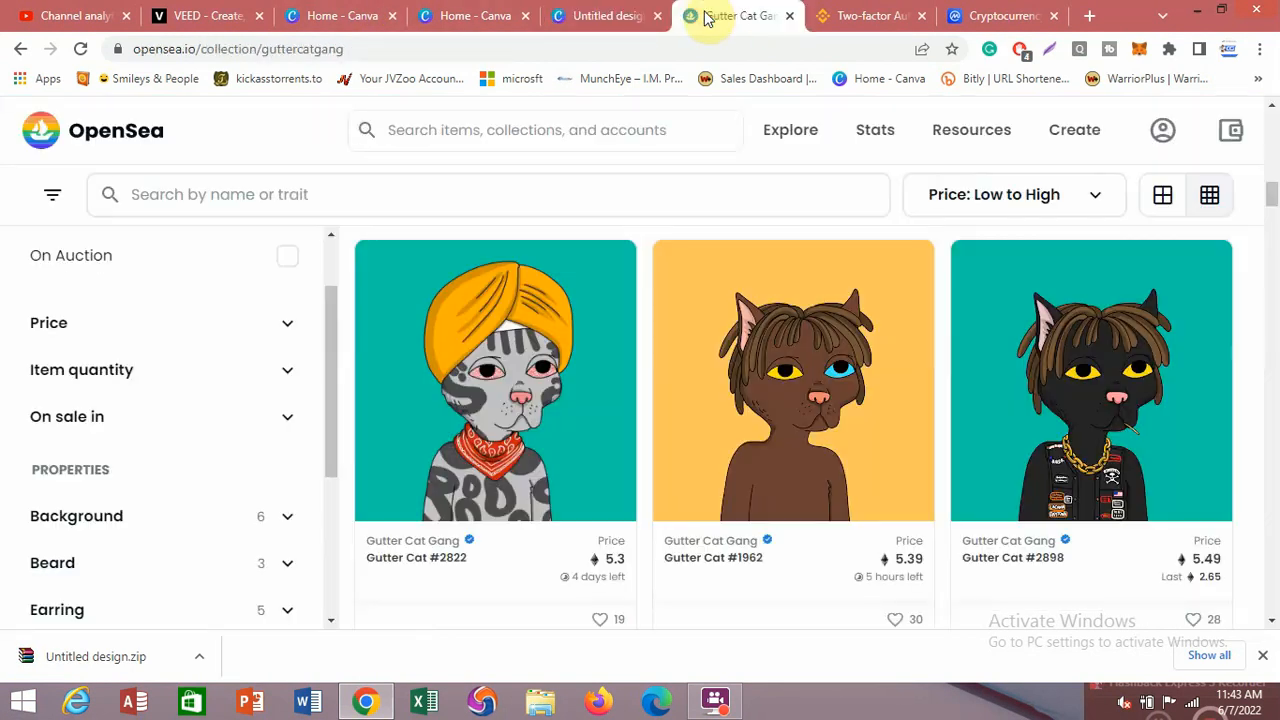
scroll(735, 310, "down", 2)
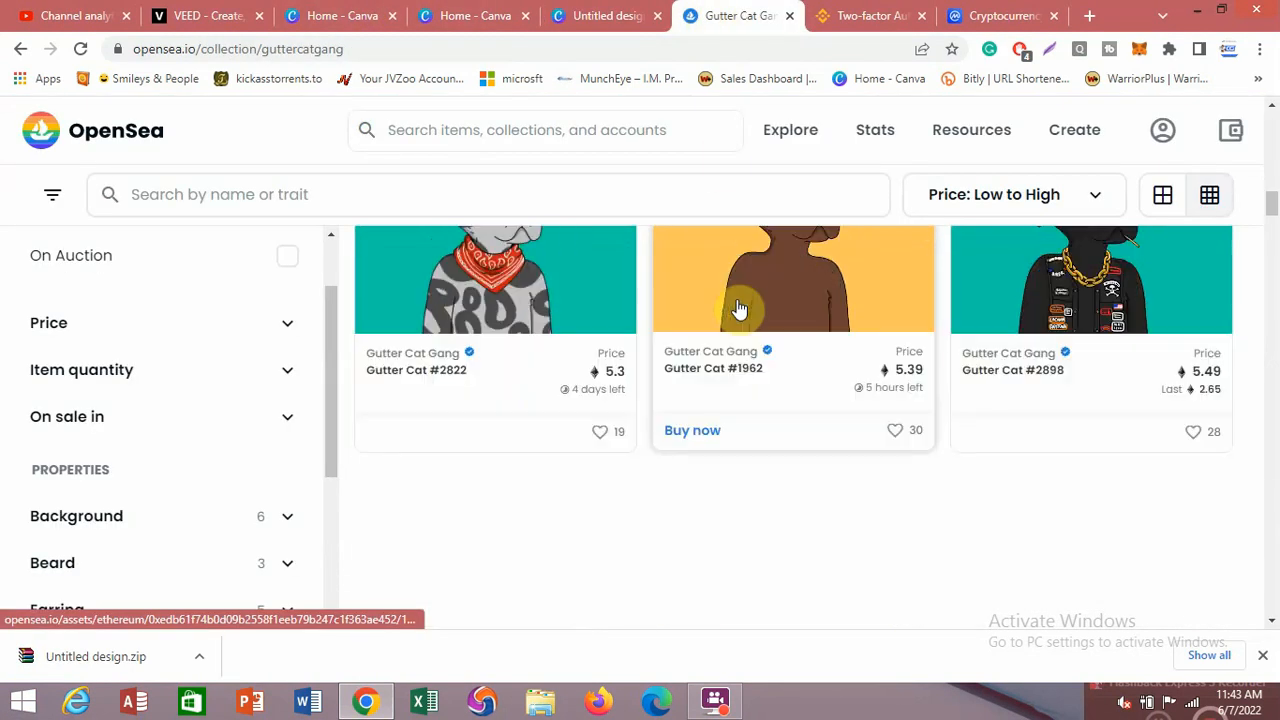